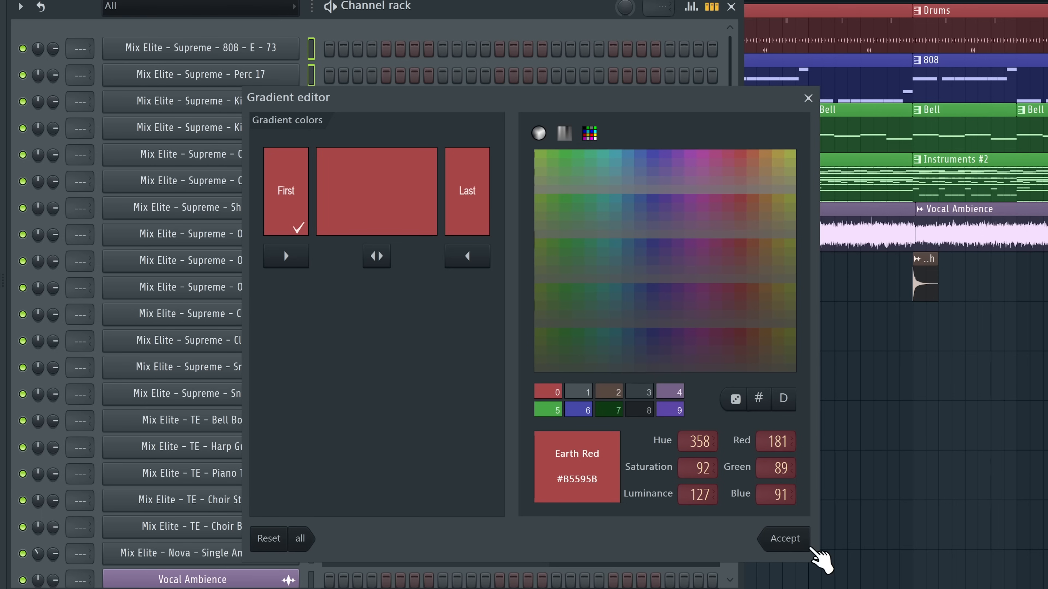
# Confirm the earth red colour for the selected drum channels
pyautogui.click(811, 549)
pyautogui.scroll(-3, 479, 327)
pyautogui.scroll(3, 479, 327)
# Group the selected drum channels under the name 'Drums'
pyautogui.click(20, 6)
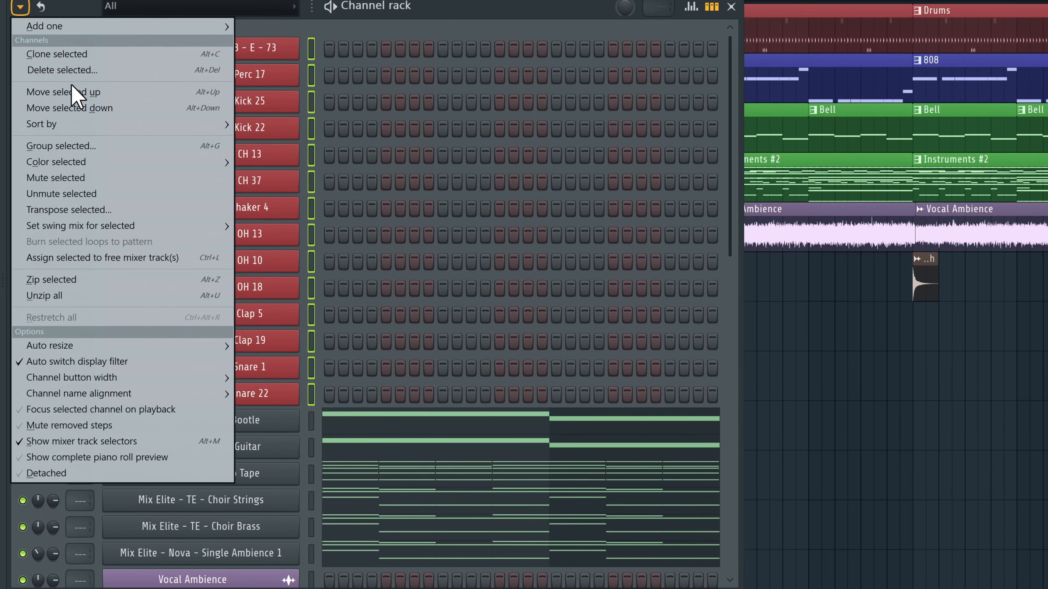
pyautogui.click(89, 145)
pyautogui.write('Drums')
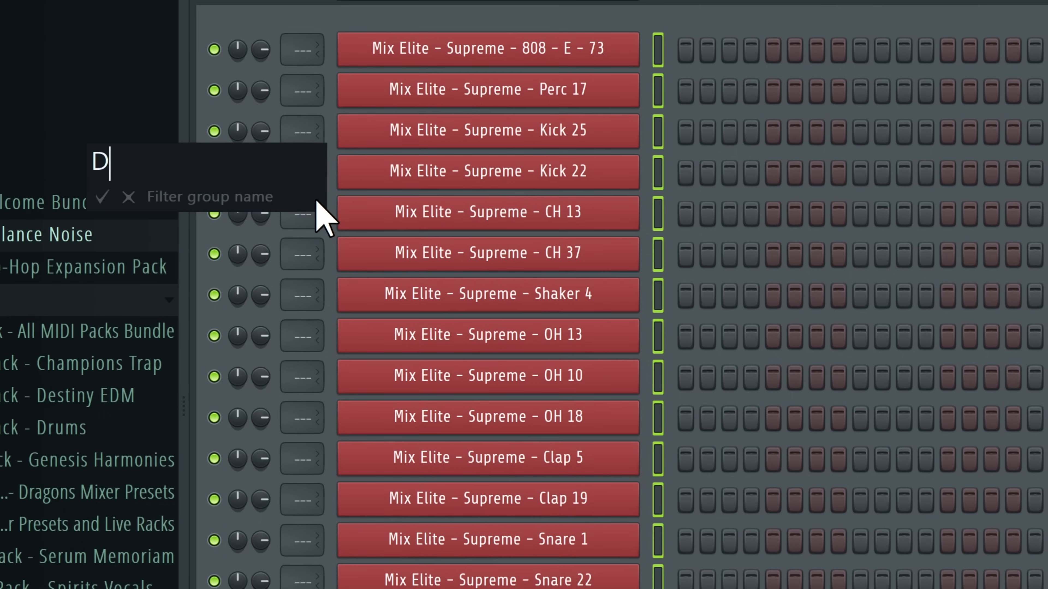
pyautogui.press('Return')
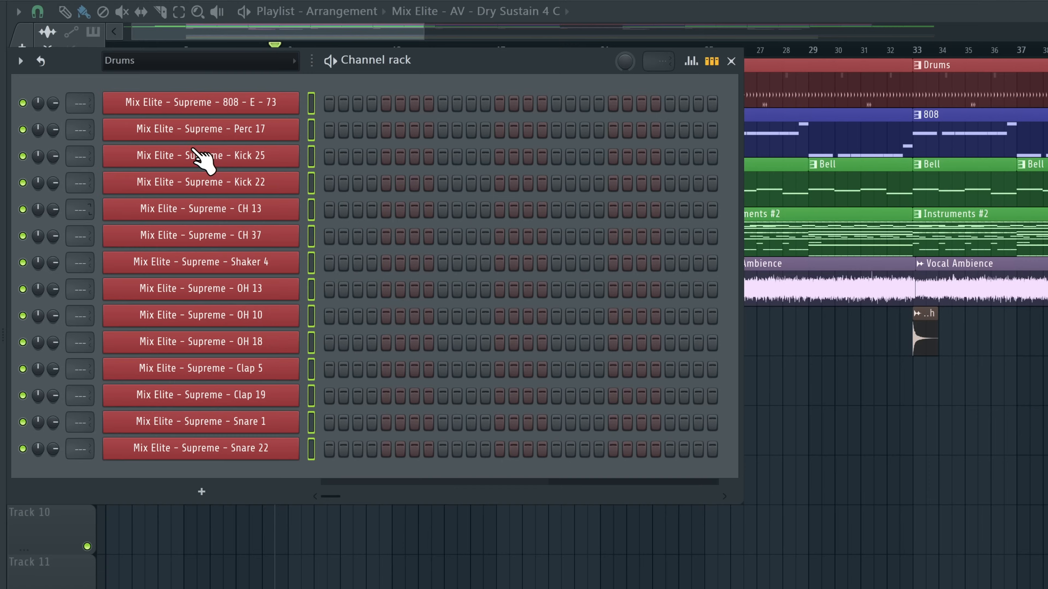
# Filter the rack to Unsorted channels and colour the instrument channels green
pyautogui.click(194, 61)
pyautogui.click(125, 150)
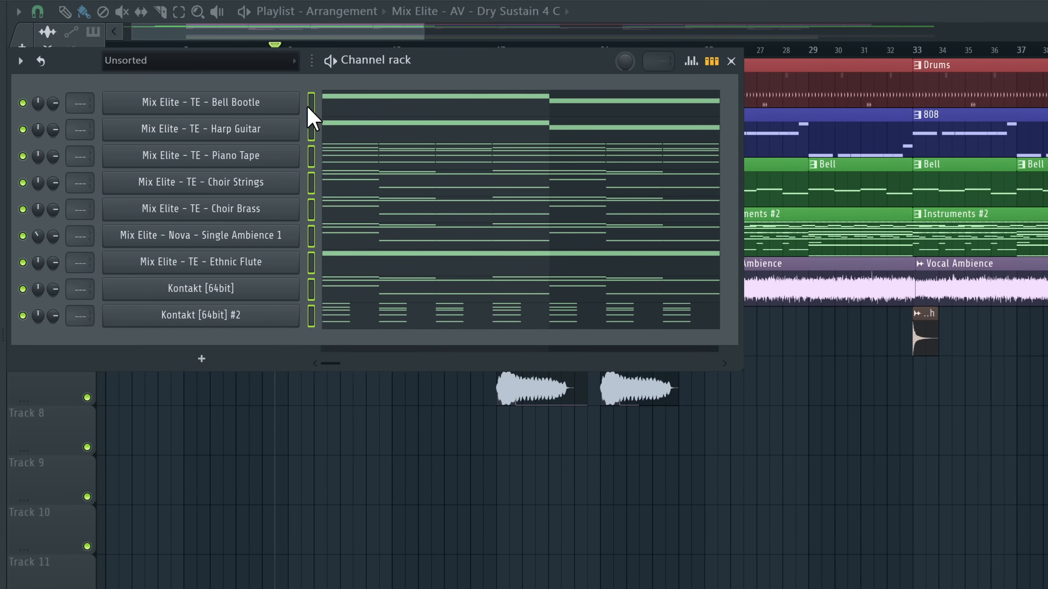
pyautogui.click(20, 61)
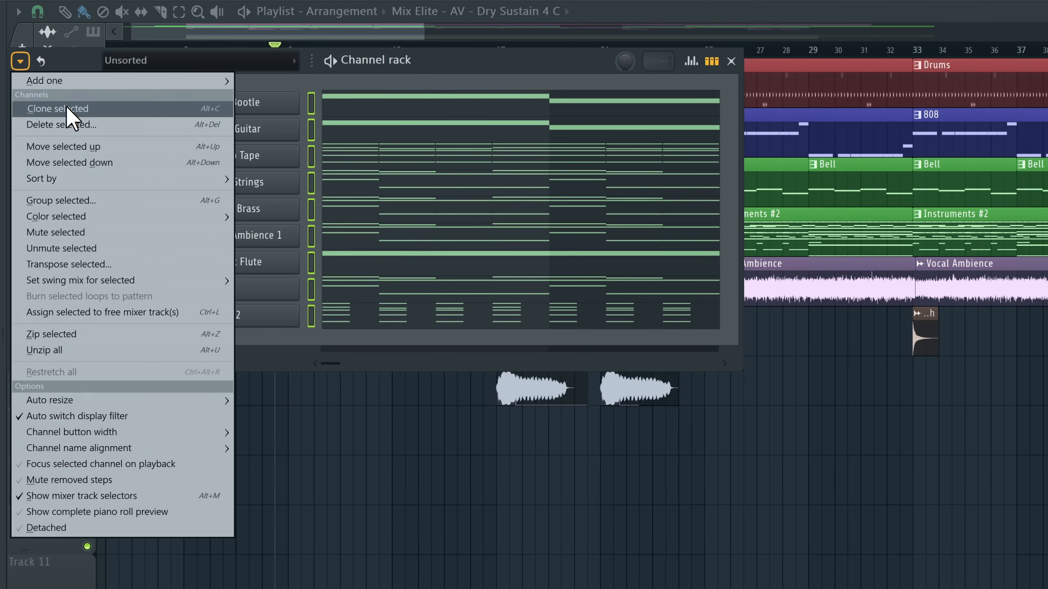
pyautogui.moveTo(82, 216)
pyautogui.click(304, 234)
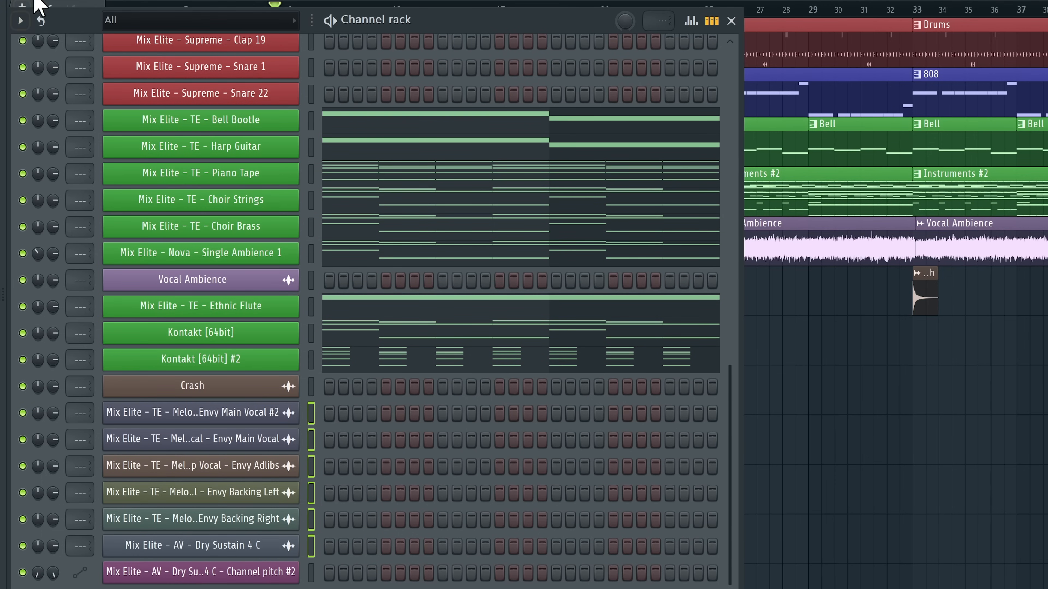
# Colour the selected vocal channels Cadet Blue
pyautogui.click(20, 20)
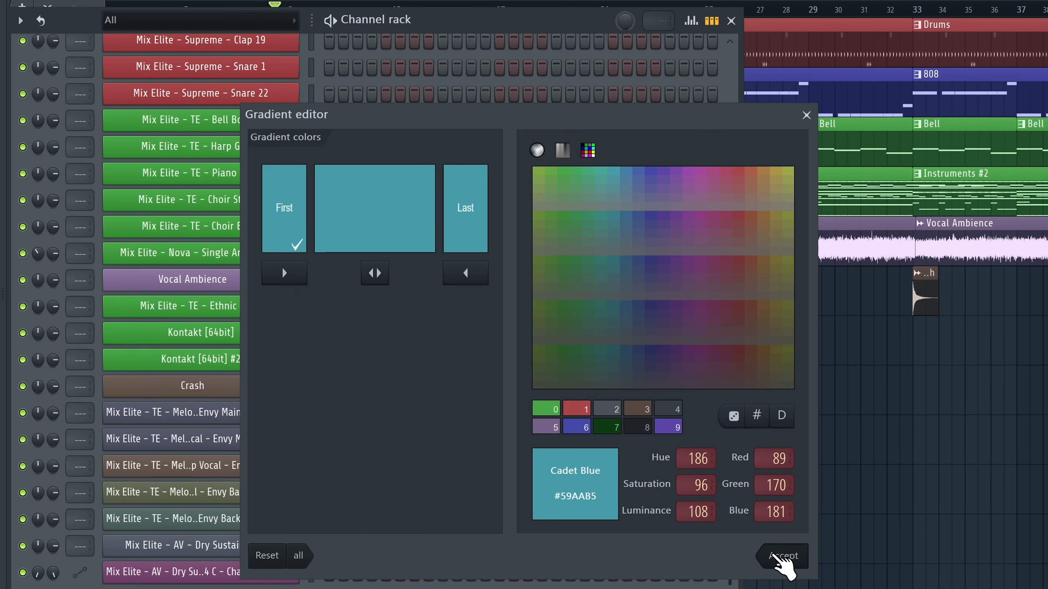
pyautogui.click(781, 559)
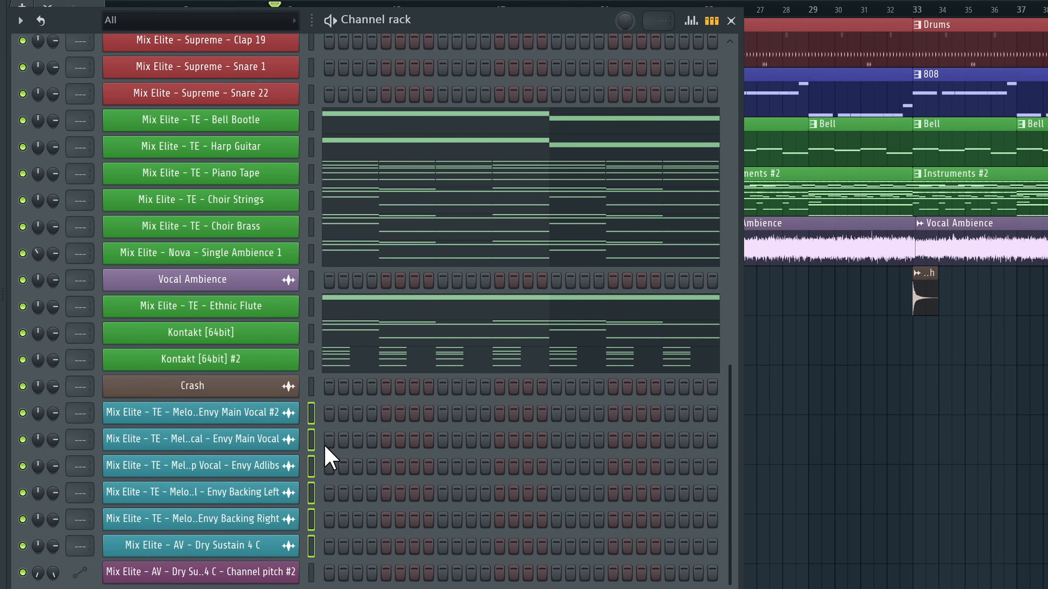
pyautogui.scroll(6, 321, 74)
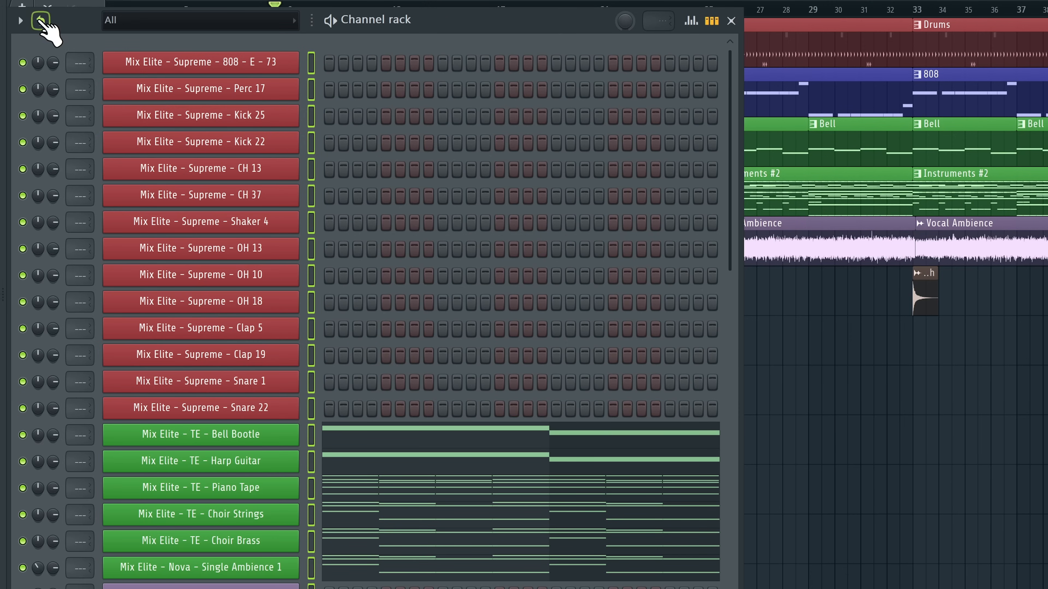
# Link every selected channel to its own free mixer track with Ctrl+L
pyautogui.hotkey('ctrl', 'l')
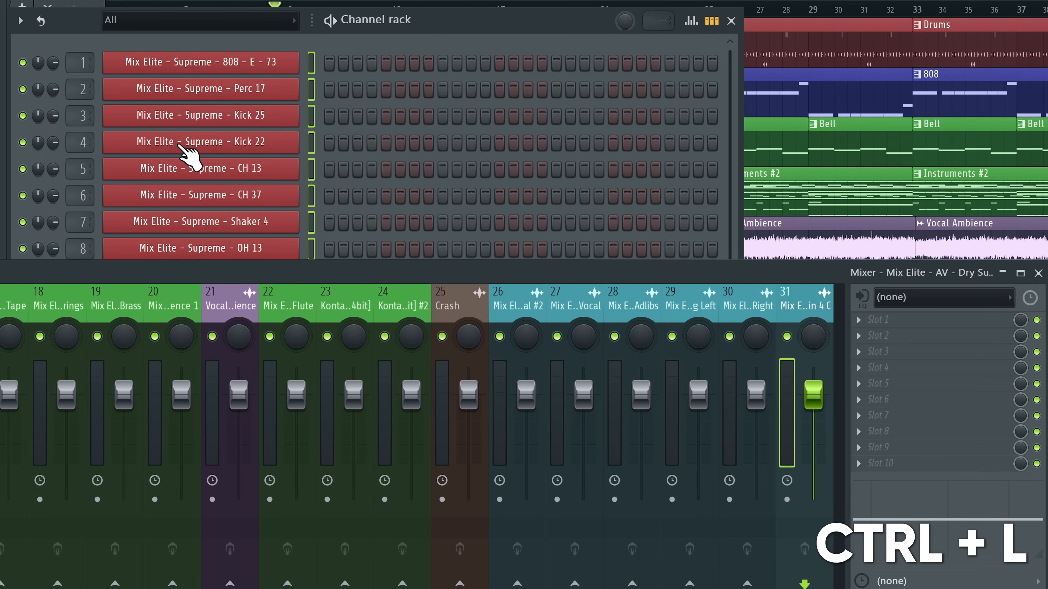
pyautogui.scroll(-10, 260, 305)
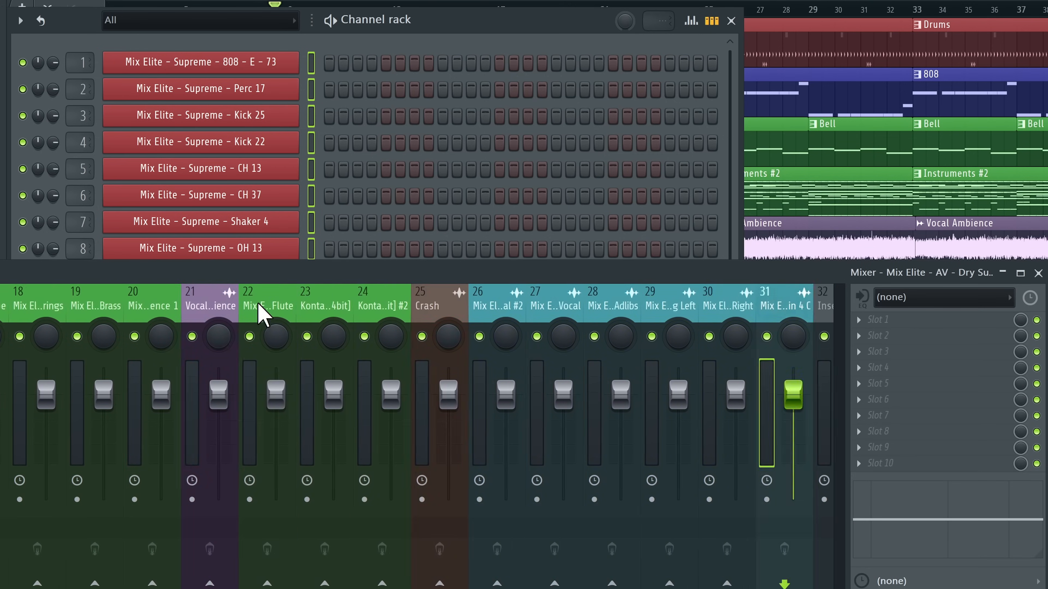
pyautogui.scroll(15, 261, 305)
pyautogui.scroll(-18, 315, 304)
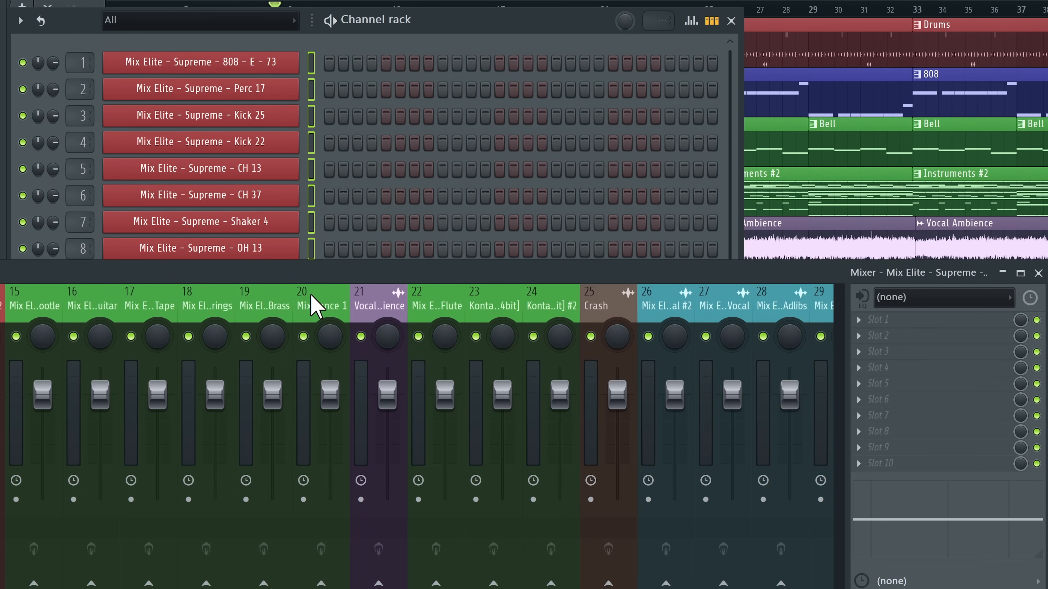
# Close the Channel rack to show the playlist and mixer, then select an empty mixer track
pyautogui.click(736, 18)
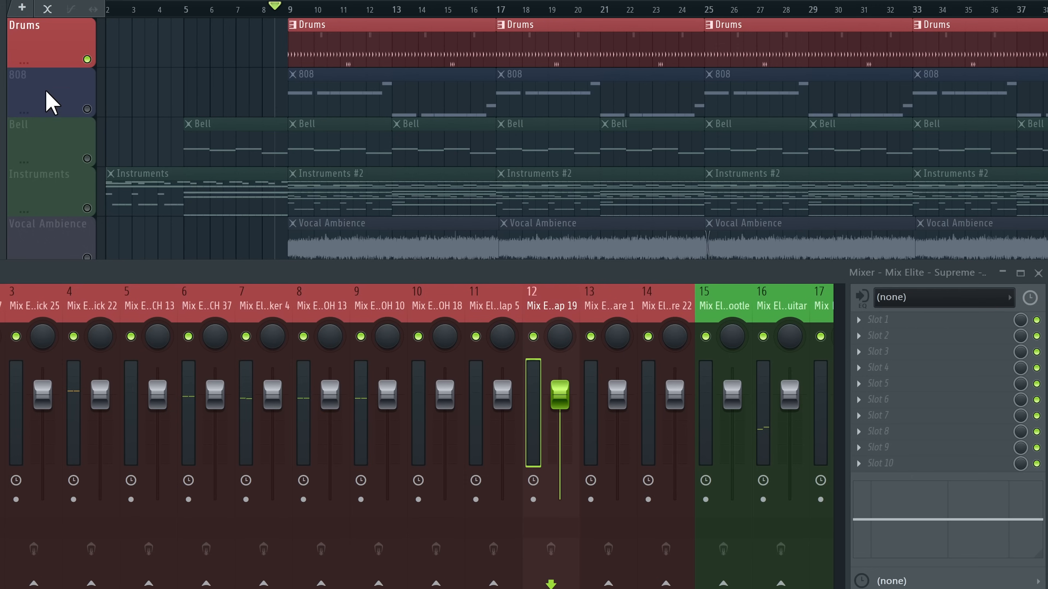
pyautogui.scroll(-18, 499, 305)
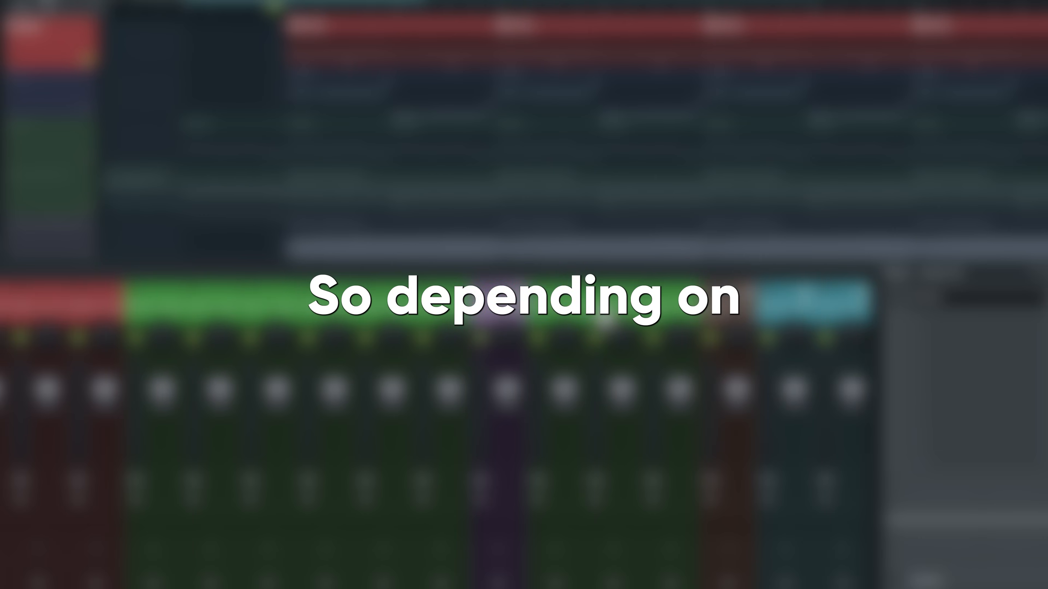
pyautogui.scroll(-9, 348, 319)
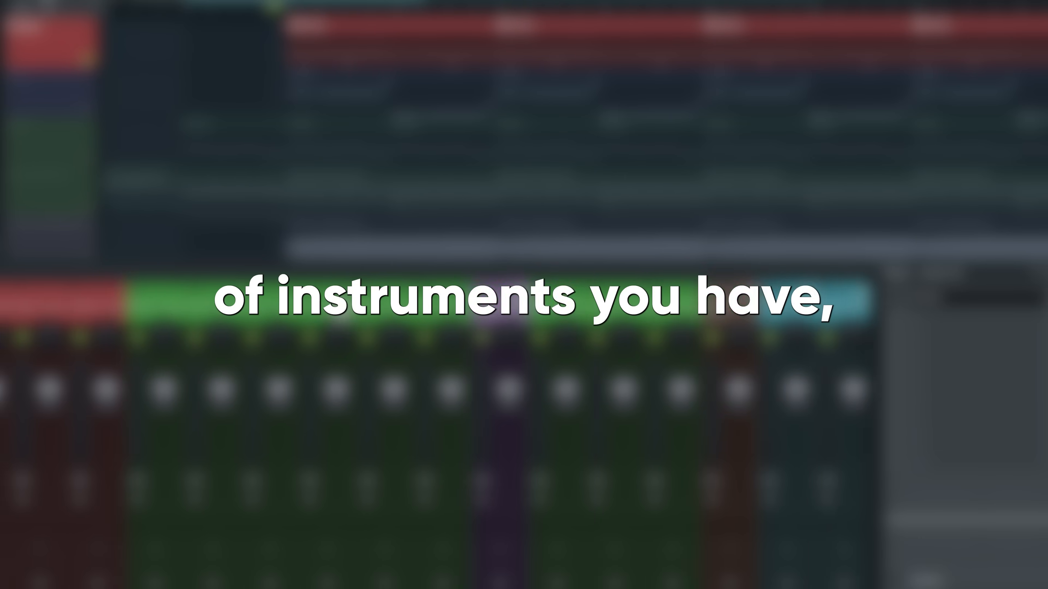
pyautogui.click(502, 317)
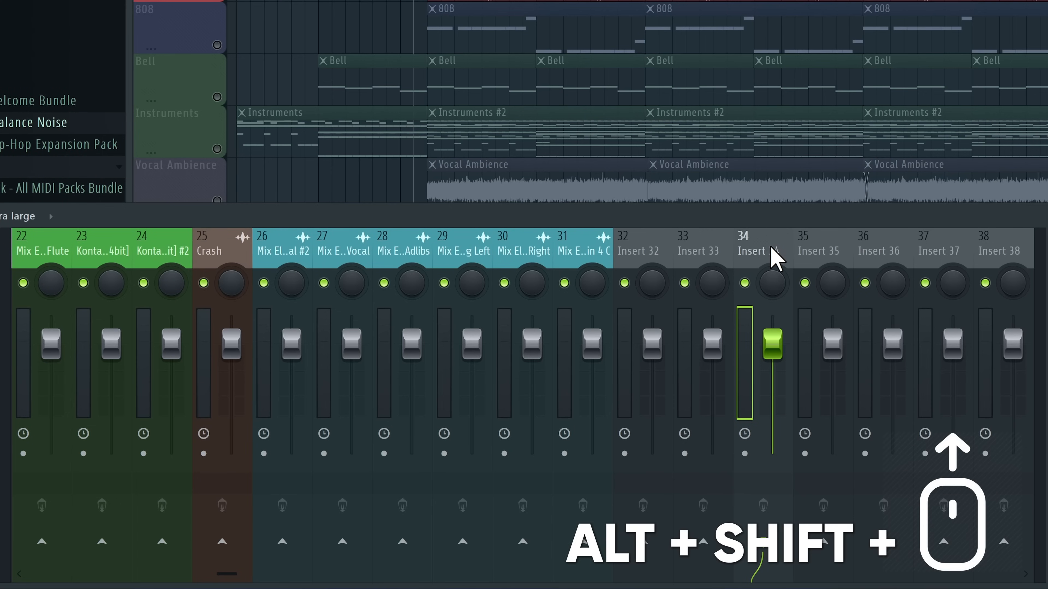
# Route drum mixer tracks 1–14 into track 15 and check the routing on tracks 2, 3 and 5
pyautogui.keyDown('alt'); pyautogui.keyDown('shift'); pyautogui.scroll(20, 776, 258); pyautogui.keyUp('shift'); pyautogui.keyUp('alt')
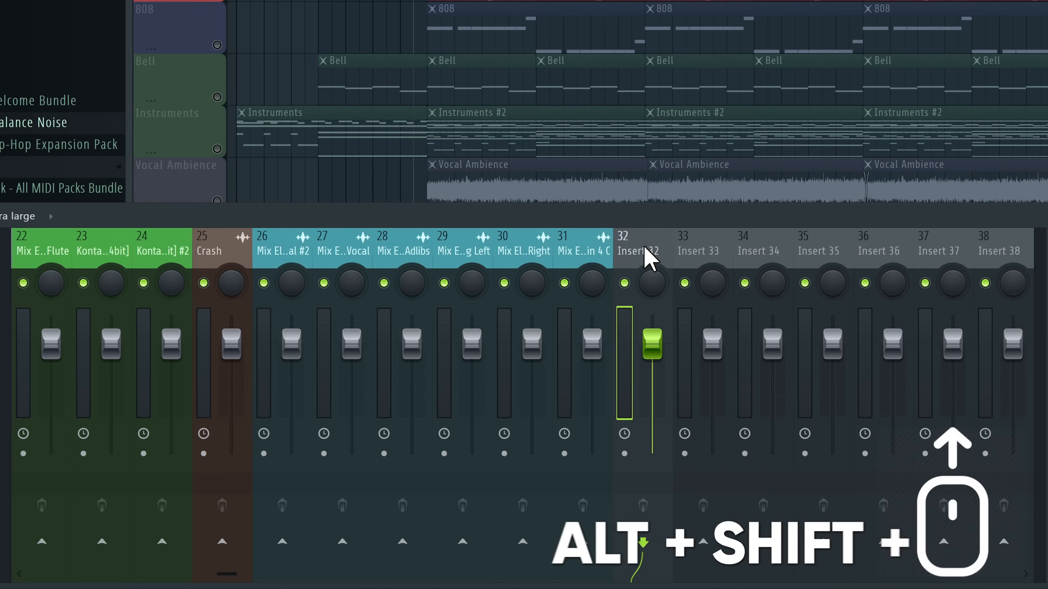
pyautogui.keyDown('alt'); pyautogui.keyDown('shift'); pyautogui.scroll(-4, 48, 260); pyautogui.keyUp('shift'); pyautogui.keyUp('alt')
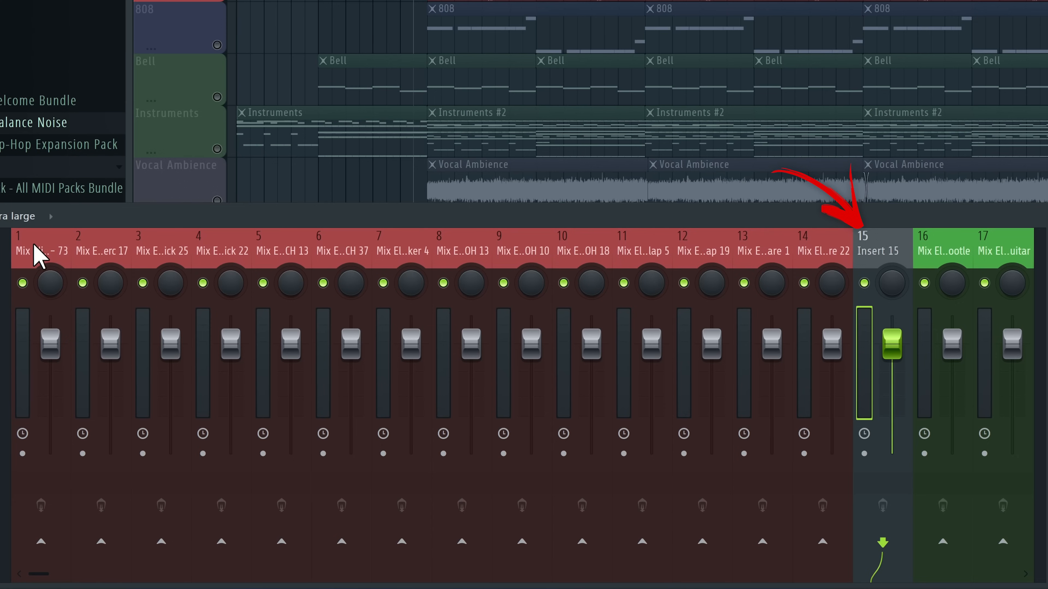
pyautogui.moveTo(39, 256)
pyautogui.mouseDown()
pyautogui.moveTo(245, 246)
pyautogui.moveTo(856, 252)
pyautogui.mouseUp()
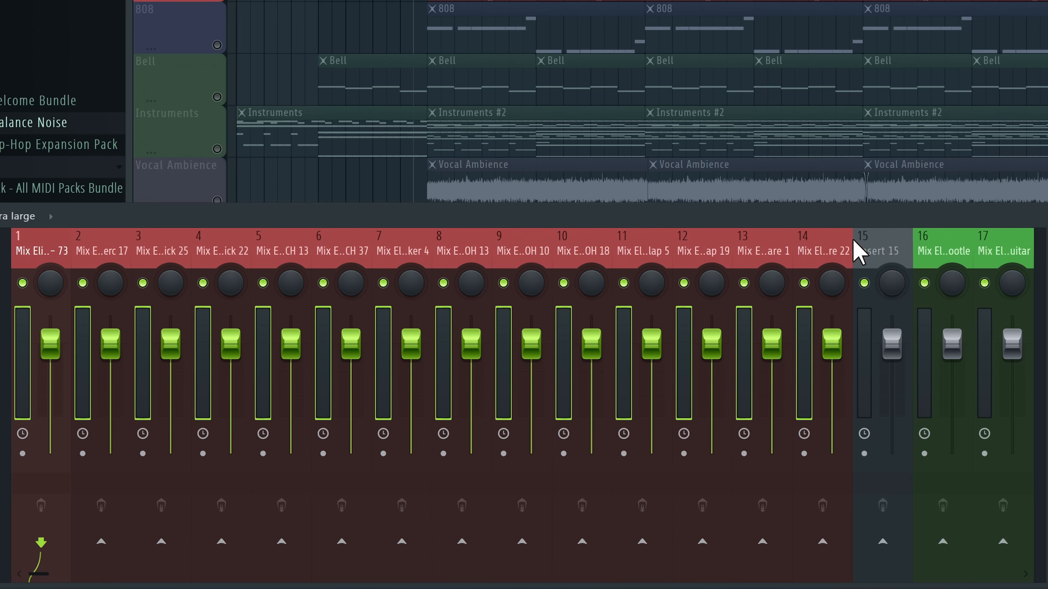
pyautogui.keyDown('ctrl'); pyautogui.click(882, 542); pyautogui.keyUp('ctrl')
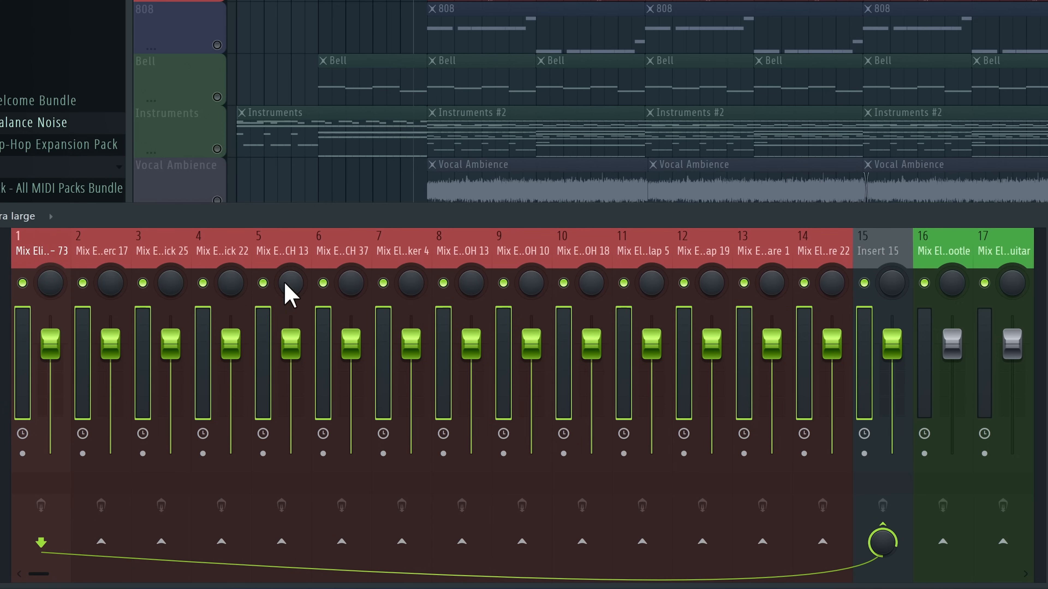
pyautogui.click(109, 256)
pyautogui.click(182, 264)
pyautogui.click(301, 258)
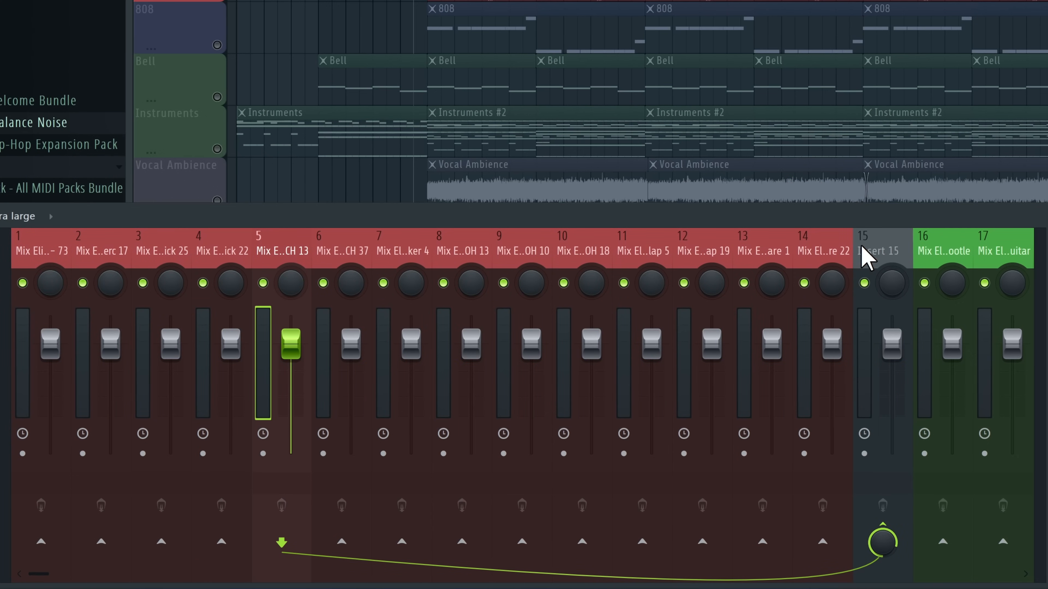
# Rename track 15 'Drum Buss' and colour it brown red (#AC3A3D)
pyautogui.rightClick(864, 258)
pyautogui.click(975, 102)
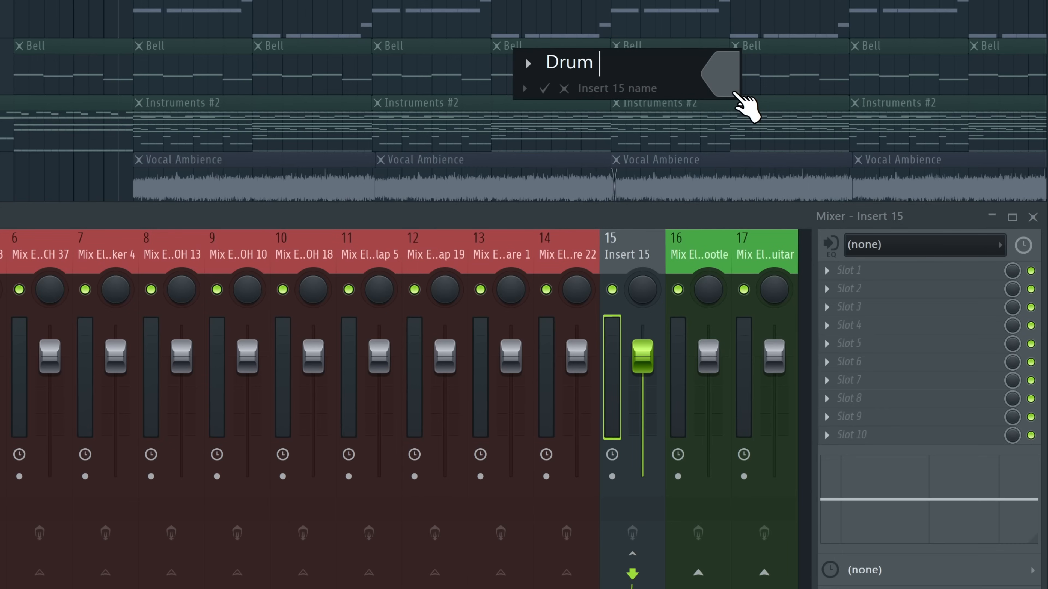
pyautogui.click(735, 95)
pyautogui.moveTo(928, 488); pyautogui.dragTo(928, 464)
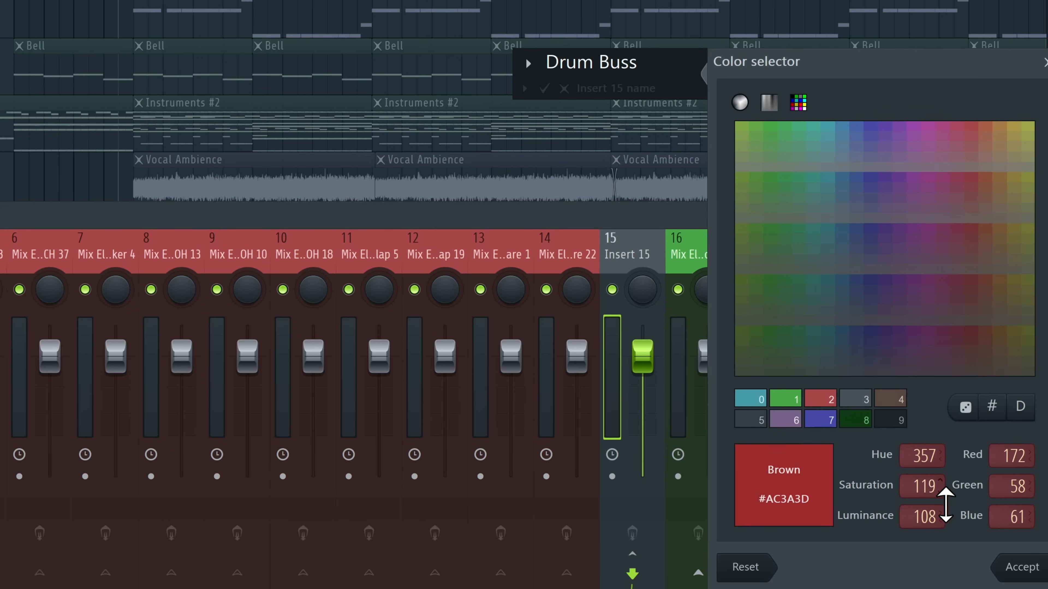
pyautogui.click(1016, 573)
pyautogui.click(551, 91)
pyautogui.hscroll(5, 900, 265)
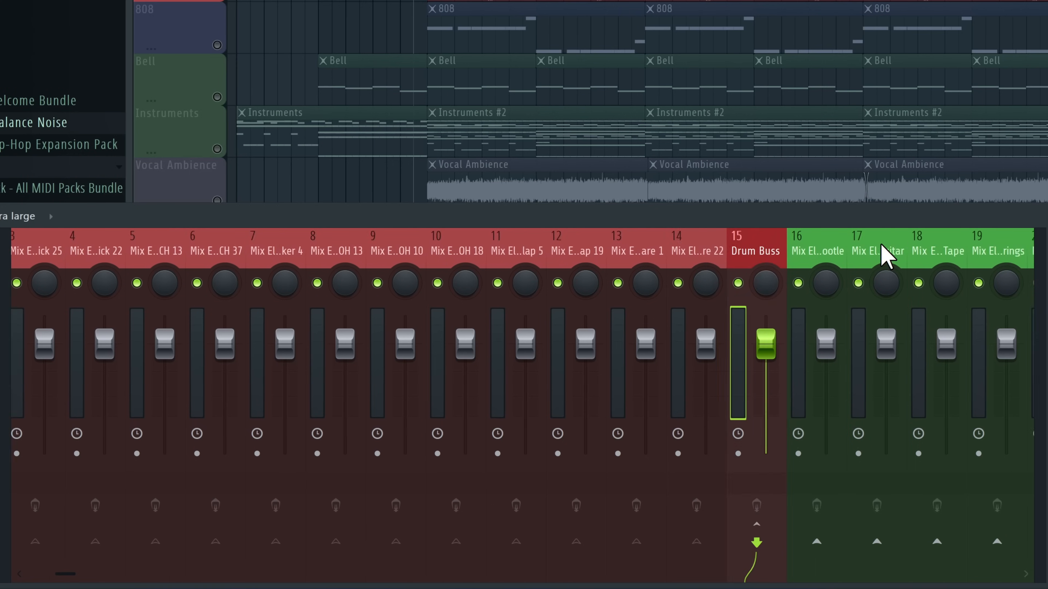
# Move an empty insert to slot 26 and select instrument tracks 16–25 to route into it
pyautogui.hscroll(3, 790, 244)
pyautogui.moveTo(709, 250); pyautogui.dragTo(289, 253)
pyautogui.hscroll(-9, 289, 252)
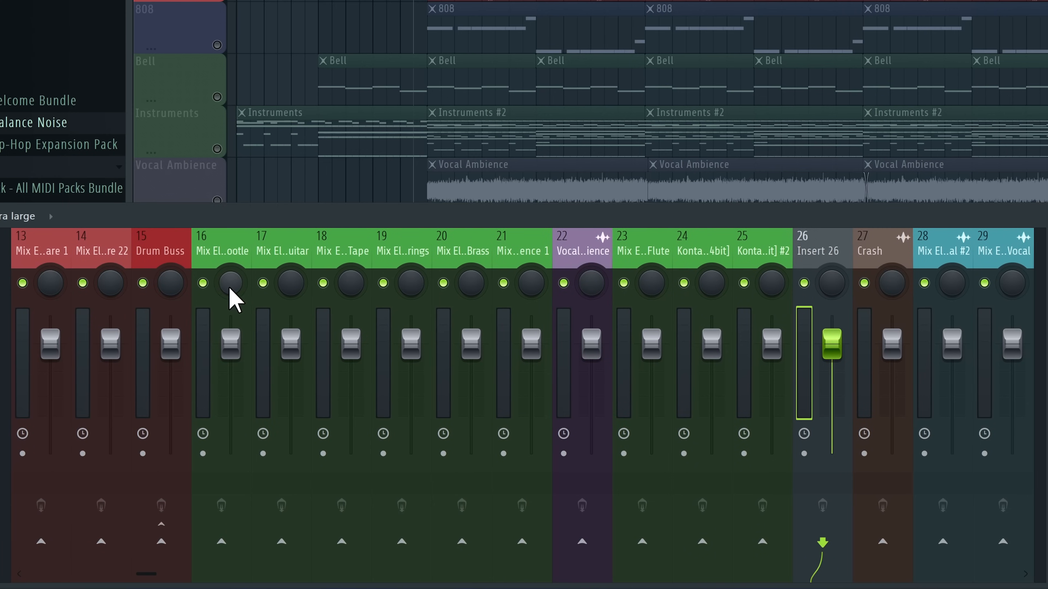
pyautogui.moveTo(225, 258); pyautogui.dragTo(775, 268)
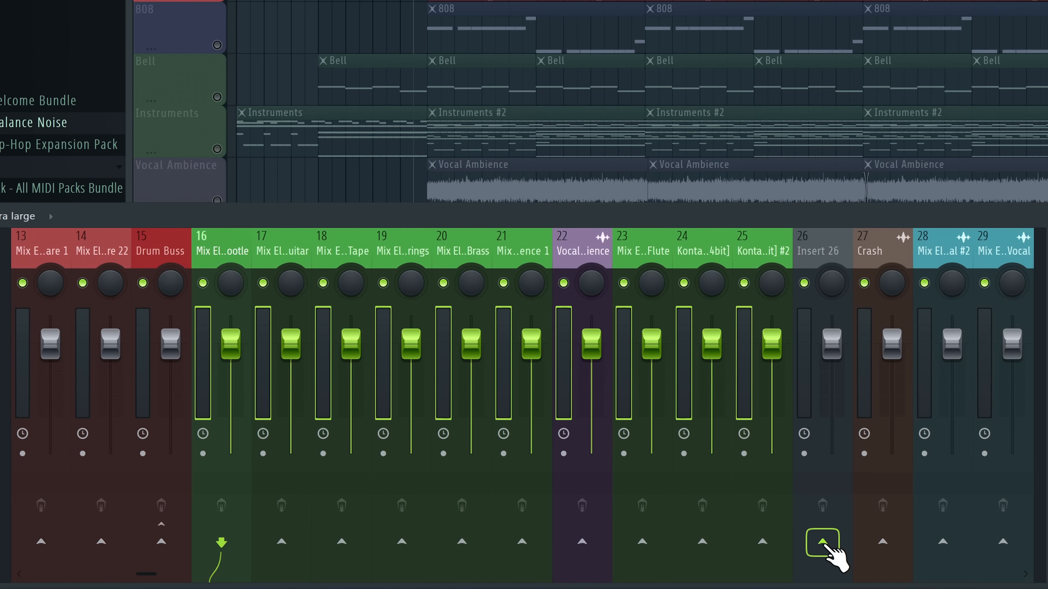
# Rename and recolour track 26 as the green Instruments buss, then recolour the vocal tracks
pyautogui.click(816, 251)
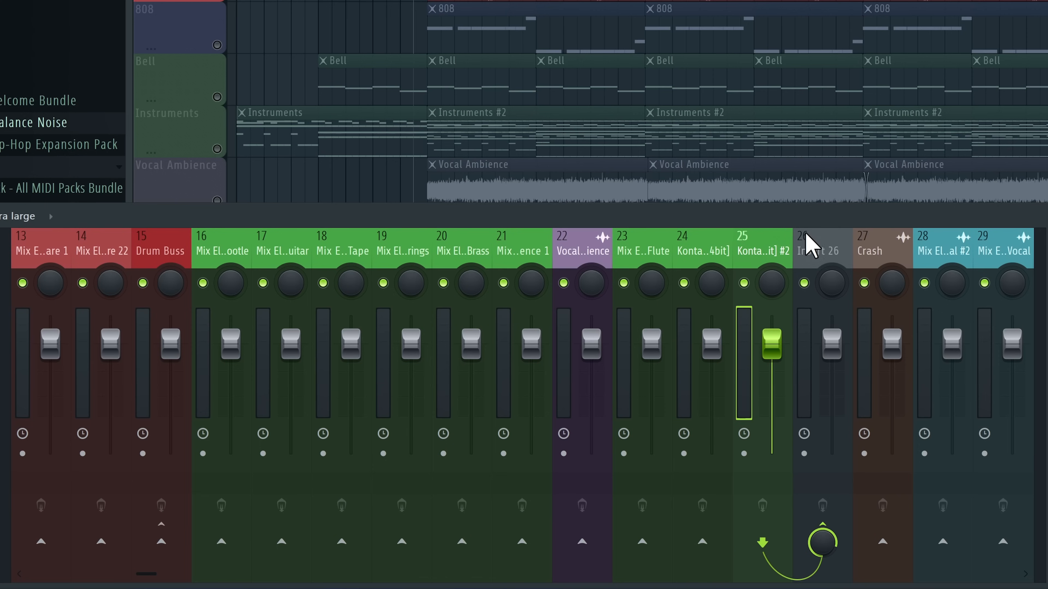
pyautogui.rightClick(815, 250)
pyautogui.click(897, 94)
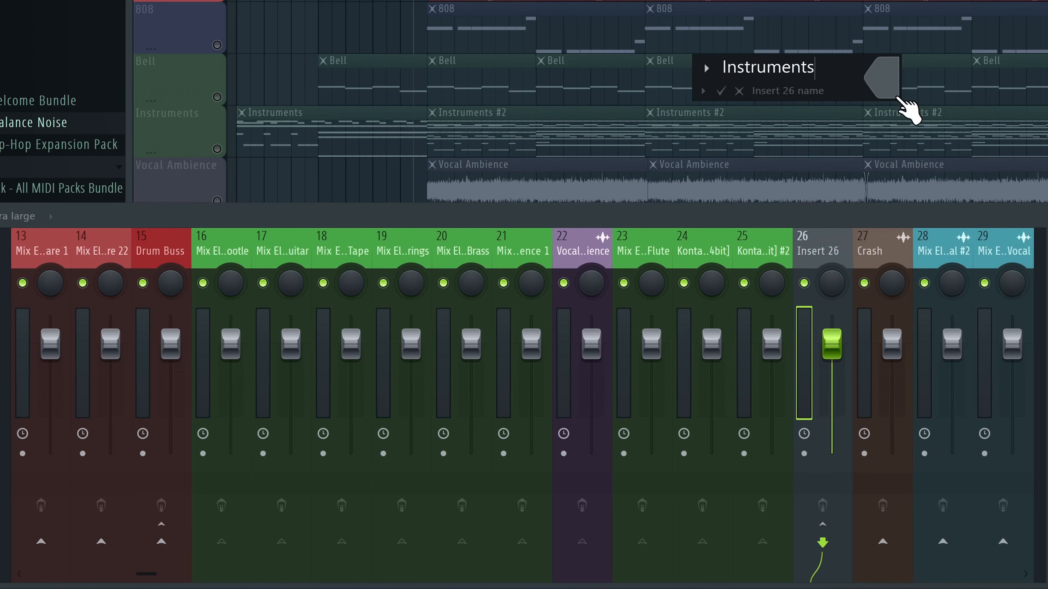
pyautogui.click(890, 83)
pyautogui.click(848, 79)
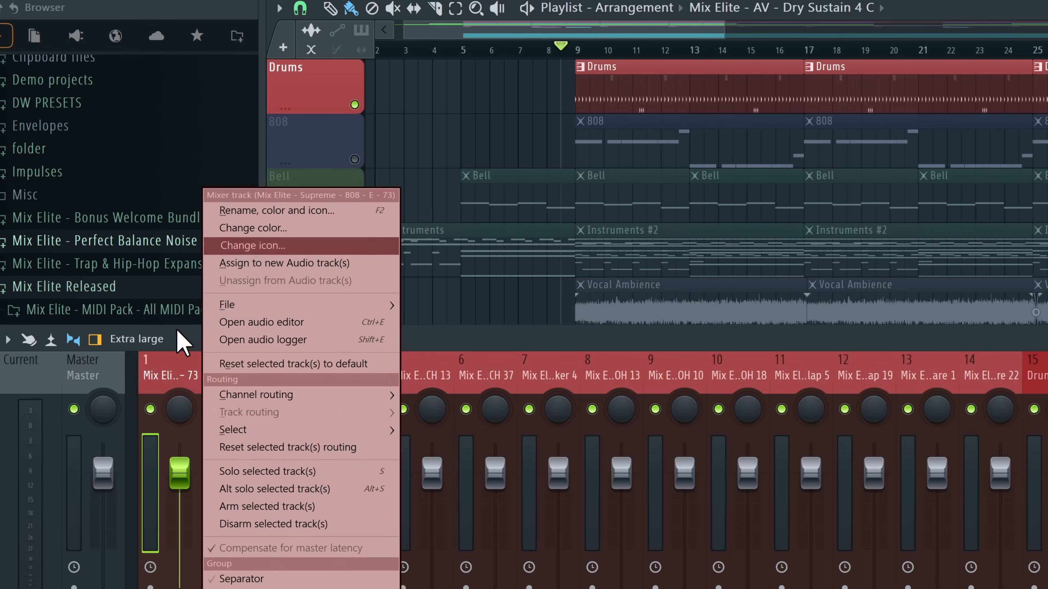
# Solo the 808 mixer track and unmute the 808 playlist track, leaving track 1's name unchanged
pyautogui.press('Escape')
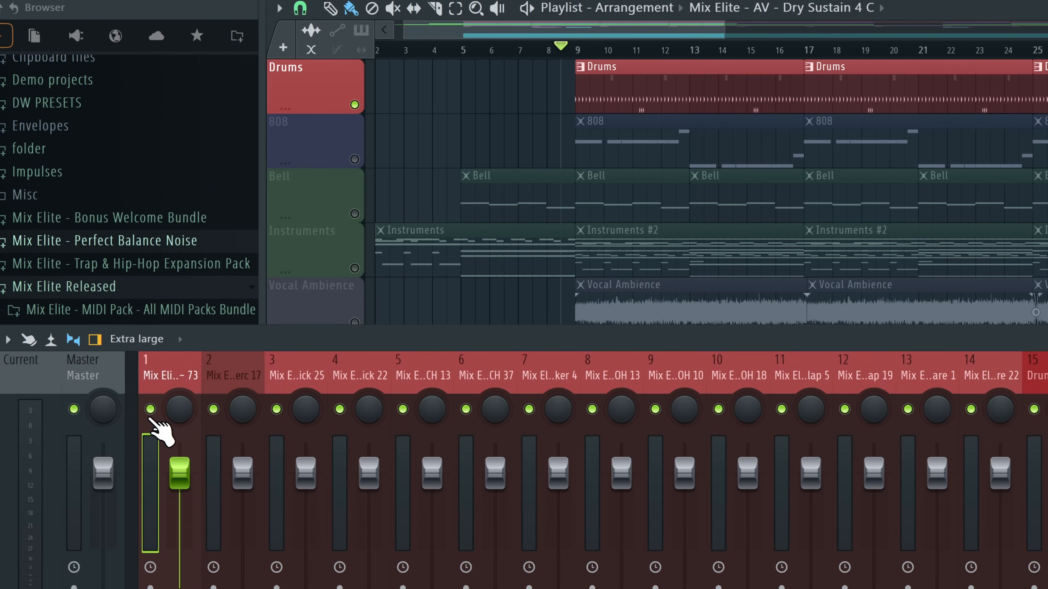
pyautogui.rightClick(150, 410)
pyautogui.click(356, 160)
pyautogui.rightClick(165, 369)
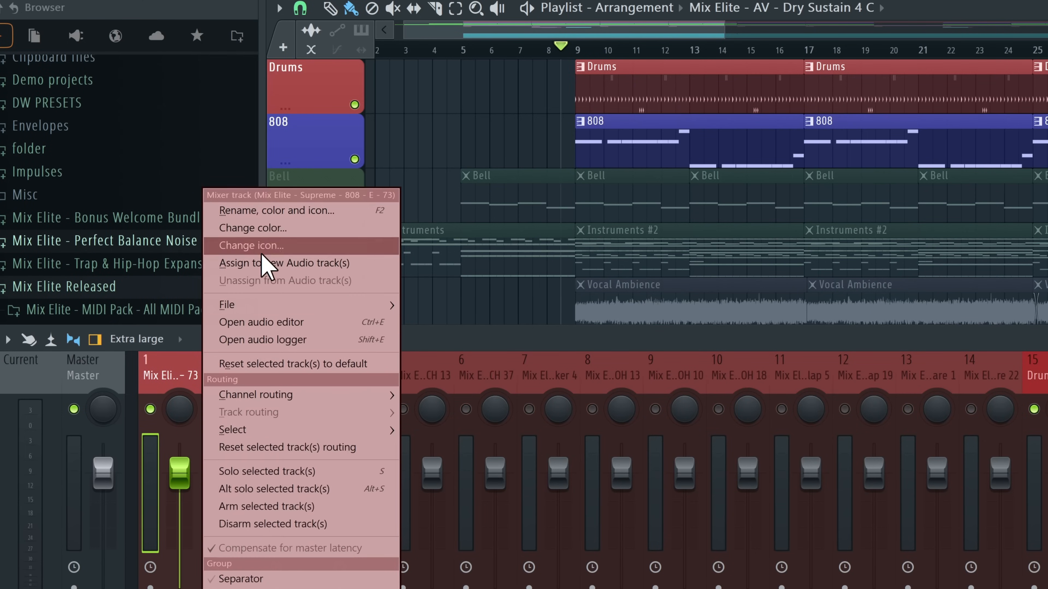
pyautogui.click(284, 211)
pyautogui.press('Escape')
# Colour the 808 track and mixer track 1 Dark Slate Blue (#595BB5), keeping its existing name
pyautogui.rightClick(308, 144)
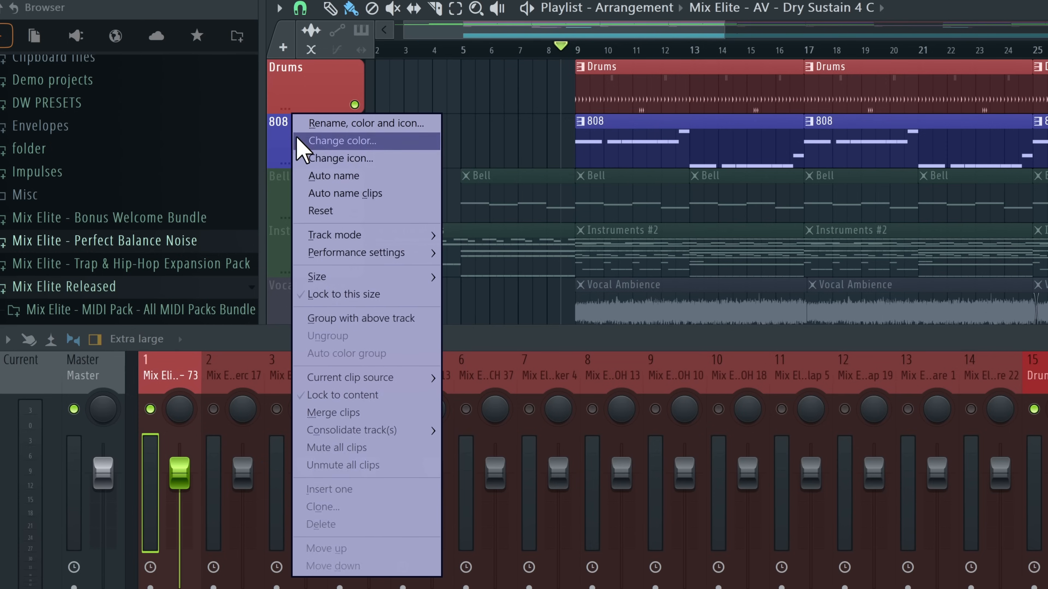
pyautogui.click(378, 142)
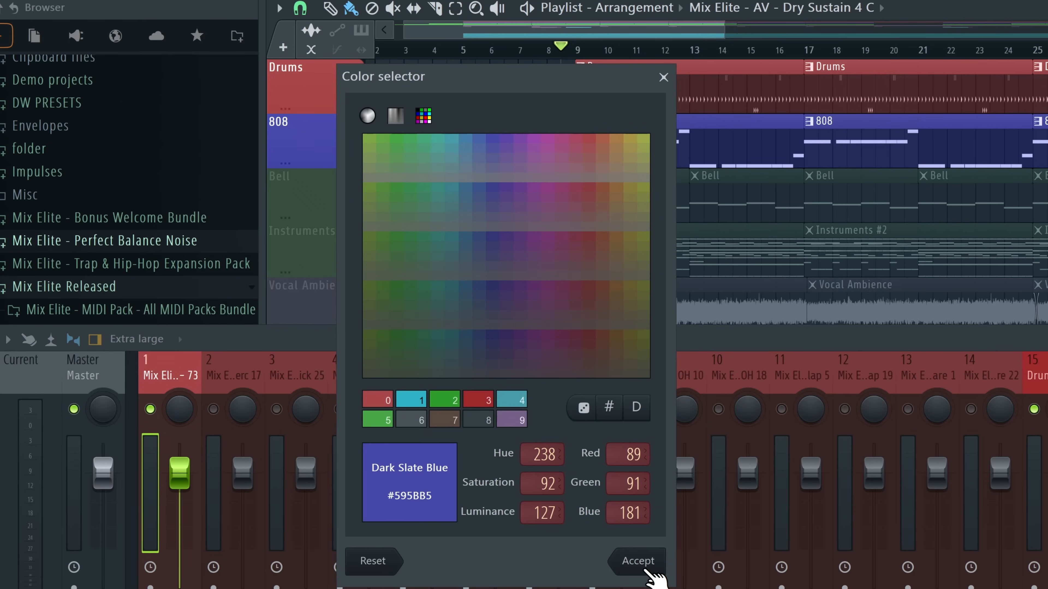
pyautogui.click(642, 565)
pyautogui.rightClick(160, 368)
pyautogui.press('Escape')
pyautogui.press('F2')
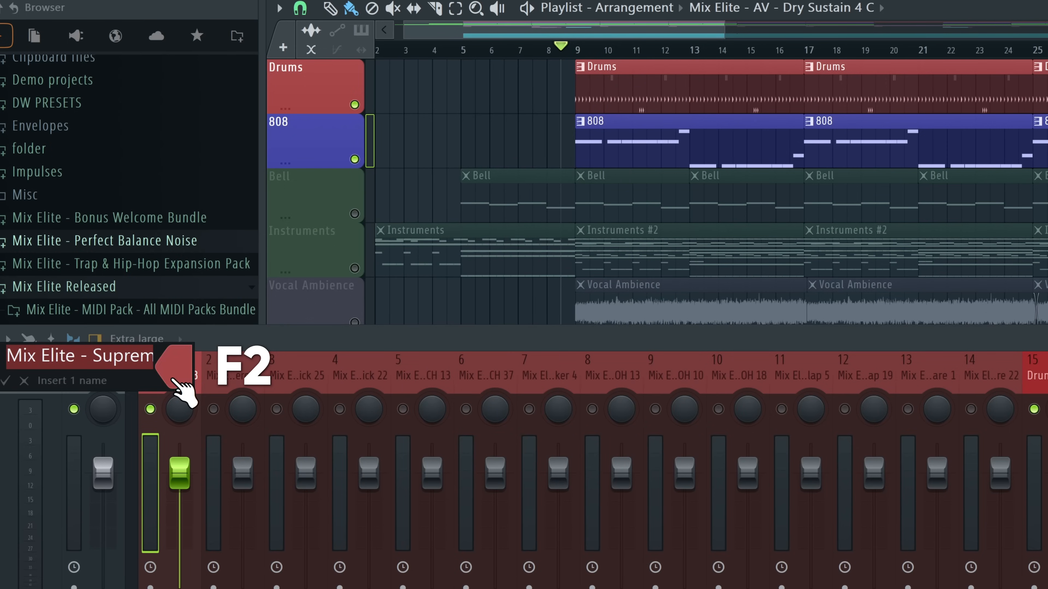
pyautogui.click(7, 380)
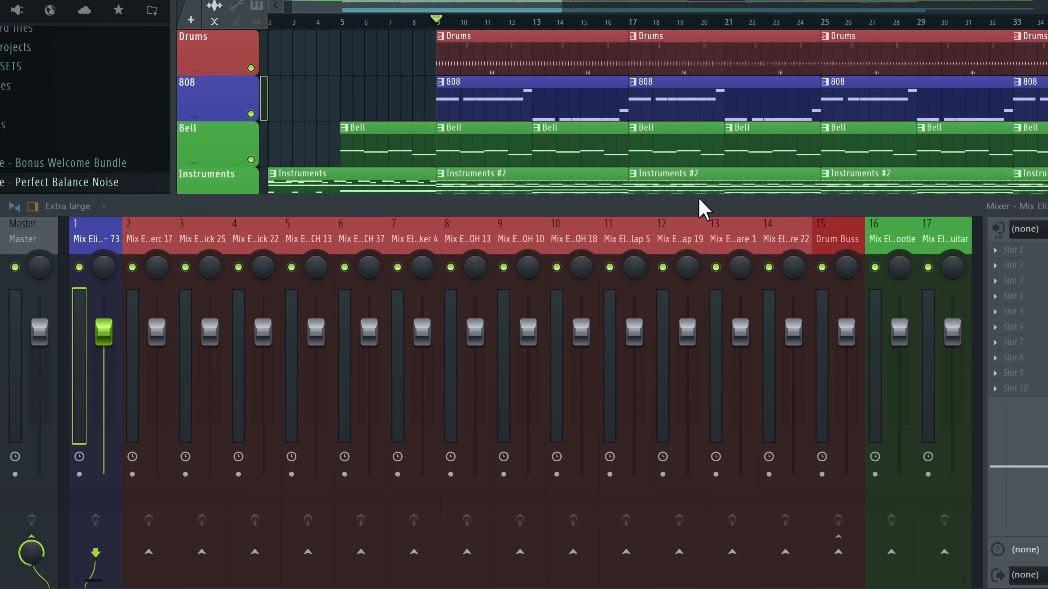
# Shrink the mixer, bring channels 13–29 into view, and start song playback
pyautogui.moveTo(700, 208); pyautogui.dragTo(686, 267)
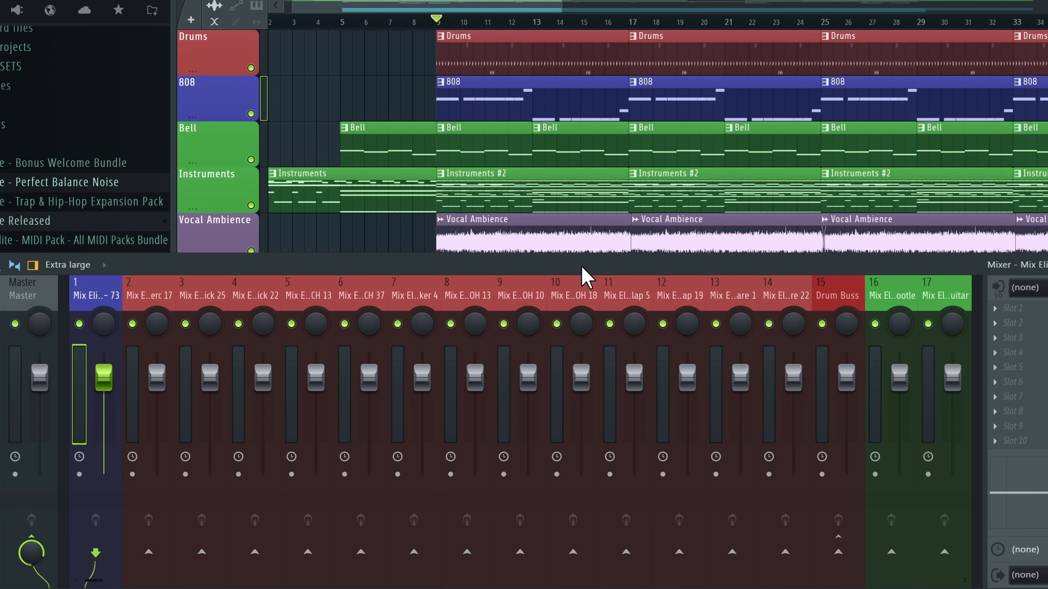
pyautogui.moveTo(581, 267)
pyautogui.mouseDown()
pyautogui.moveTo(573, 413)
pyautogui.moveTo(569, 269)
pyautogui.mouseUp()
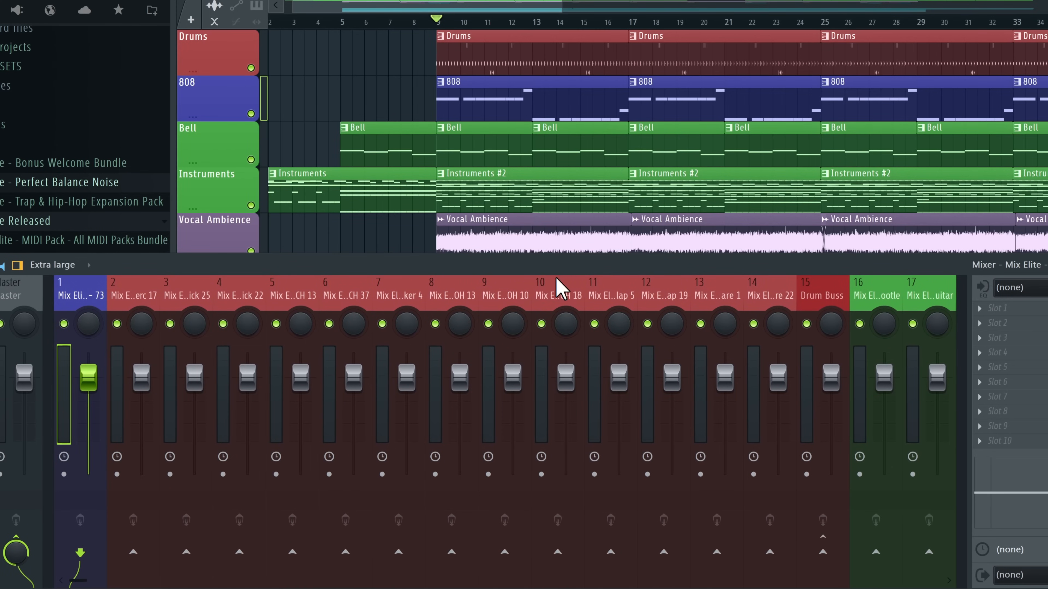
pyautogui.scroll(-6, 559, 286)
pyautogui.click(764, 343)
pyautogui.press('space')
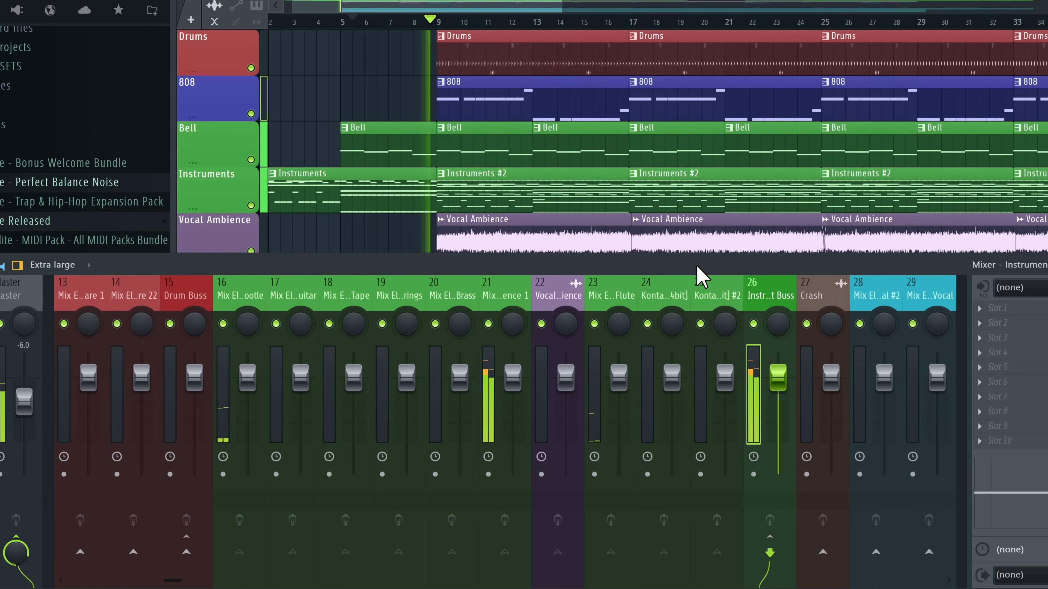
# Lower the Instrument Buss to −10.3, Vocal Ambience −12.4, track 33 −14.0 and Crash −7.4 dB
pyautogui.moveTo(779, 384); pyautogui.dragTo(777, 391)
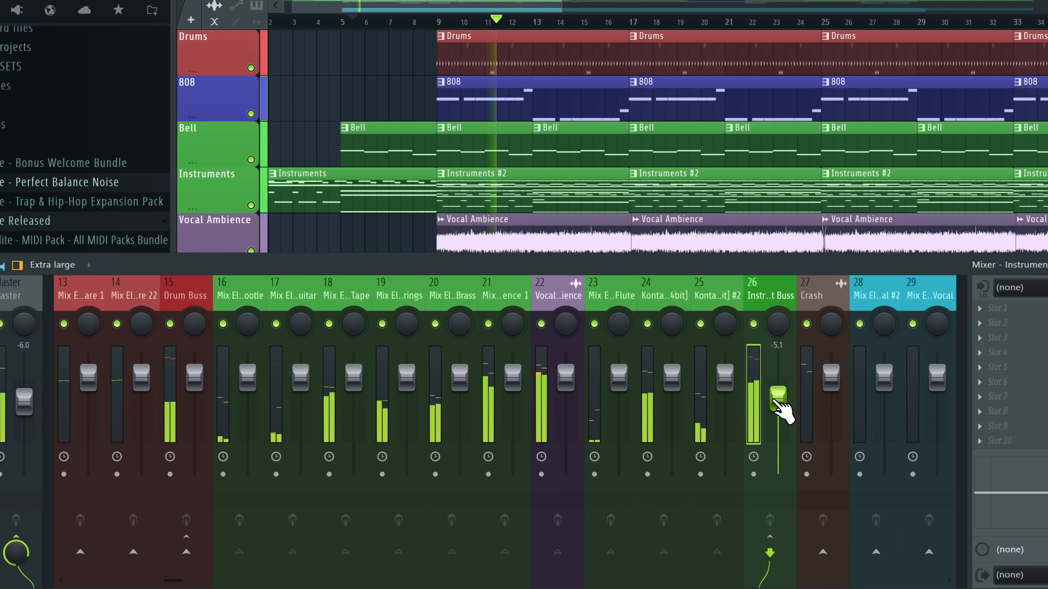
pyautogui.moveTo(566, 379); pyautogui.dragTo(566, 412)
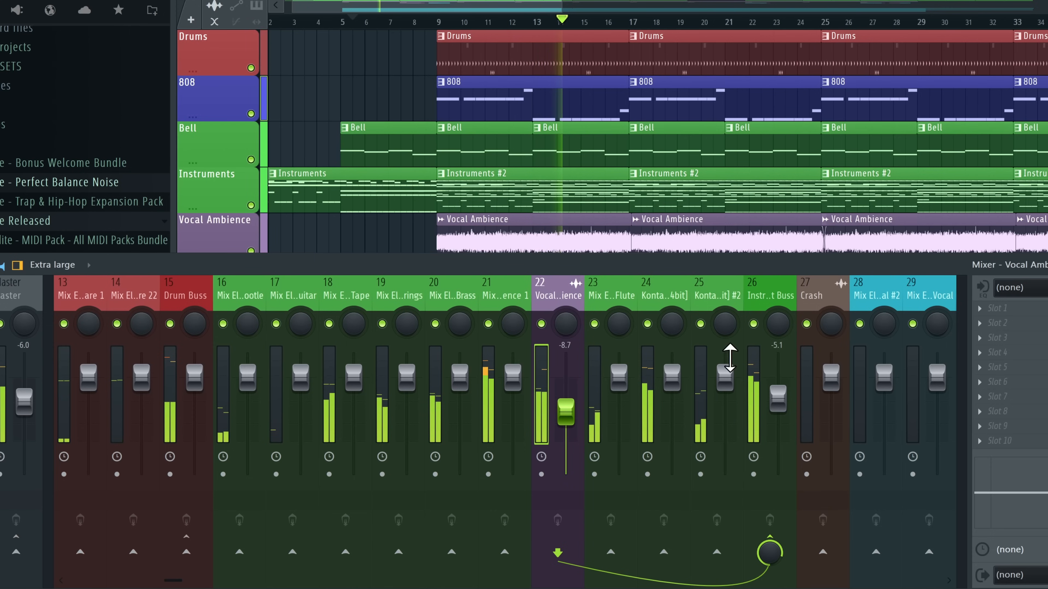
pyautogui.moveTo(776, 399); pyautogui.dragTo(778, 417)
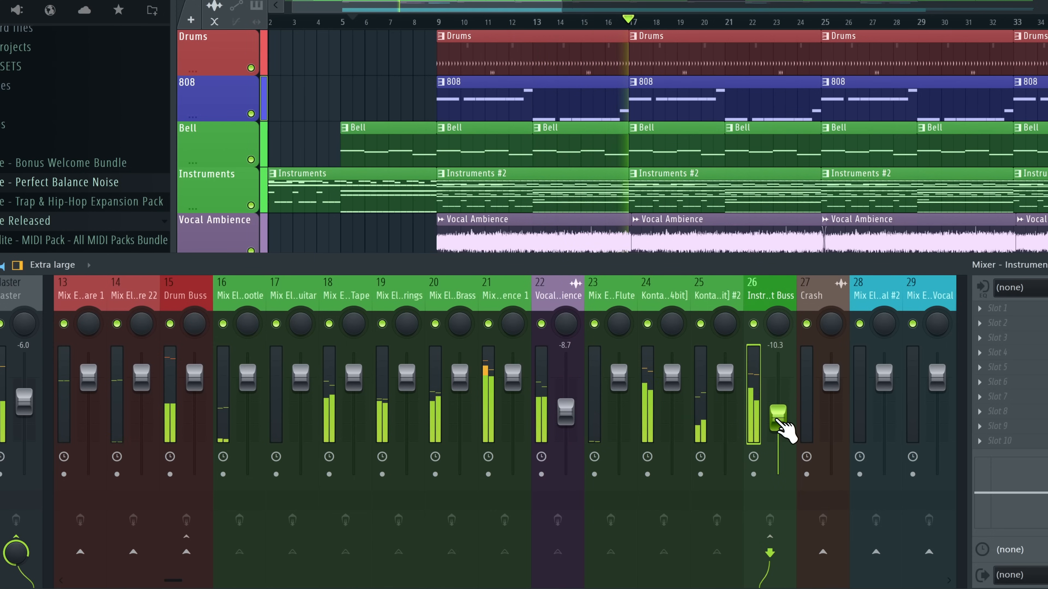
pyautogui.scroll(2, 804, 194)
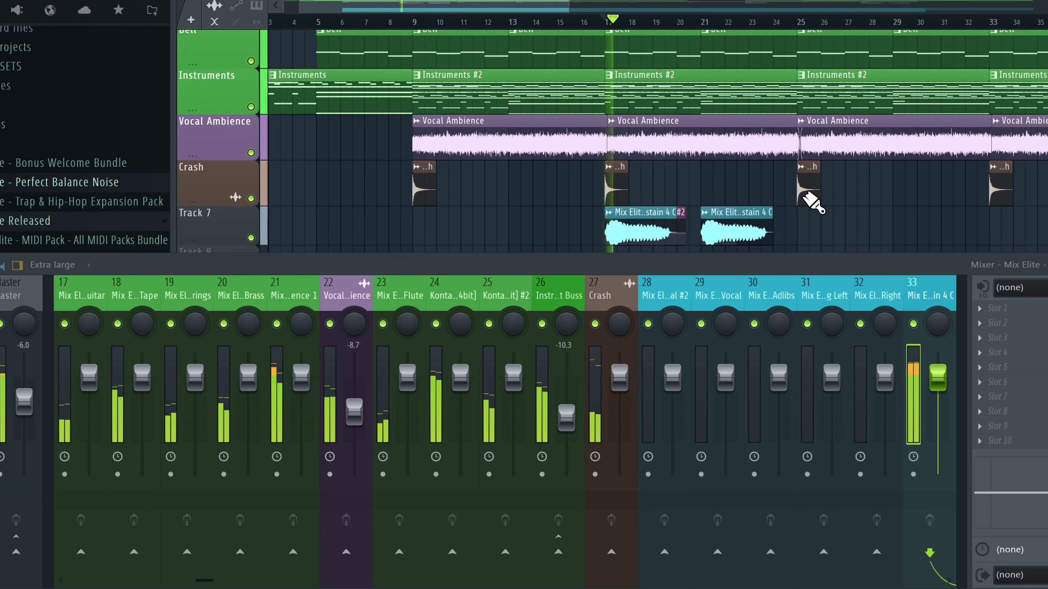
pyautogui.scroll(-2, 805, 194)
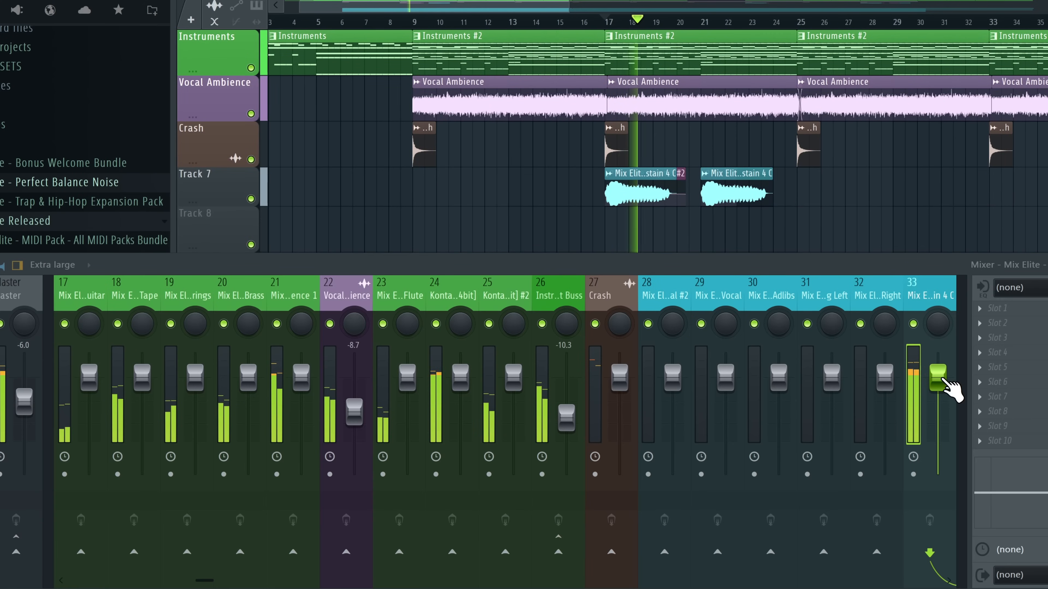
pyautogui.moveTo(943, 381); pyautogui.dragTo(947, 432)
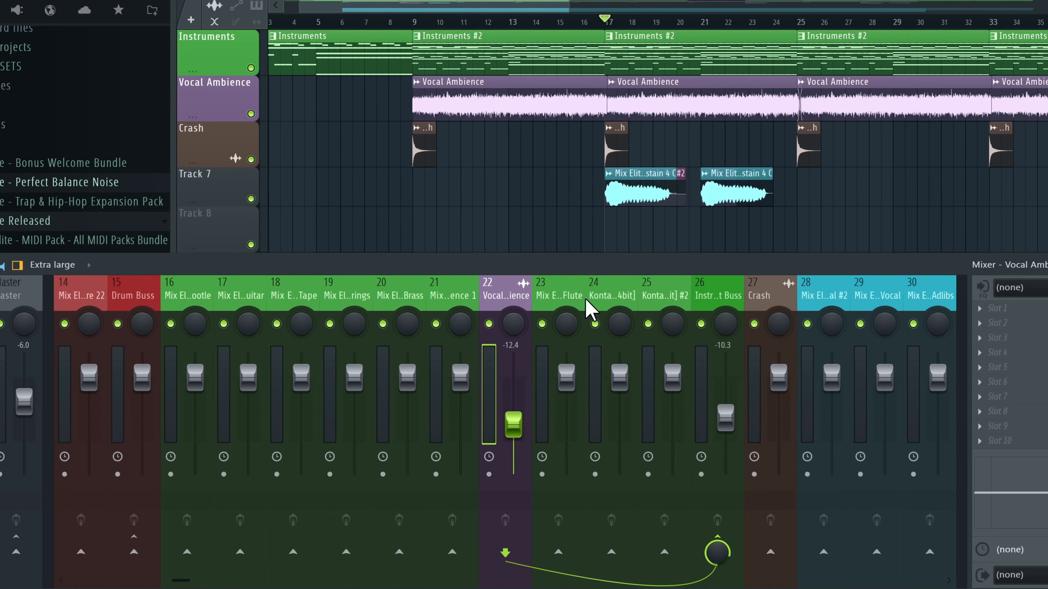
pyautogui.moveTo(775, 355); pyautogui.dragTo(774, 386)
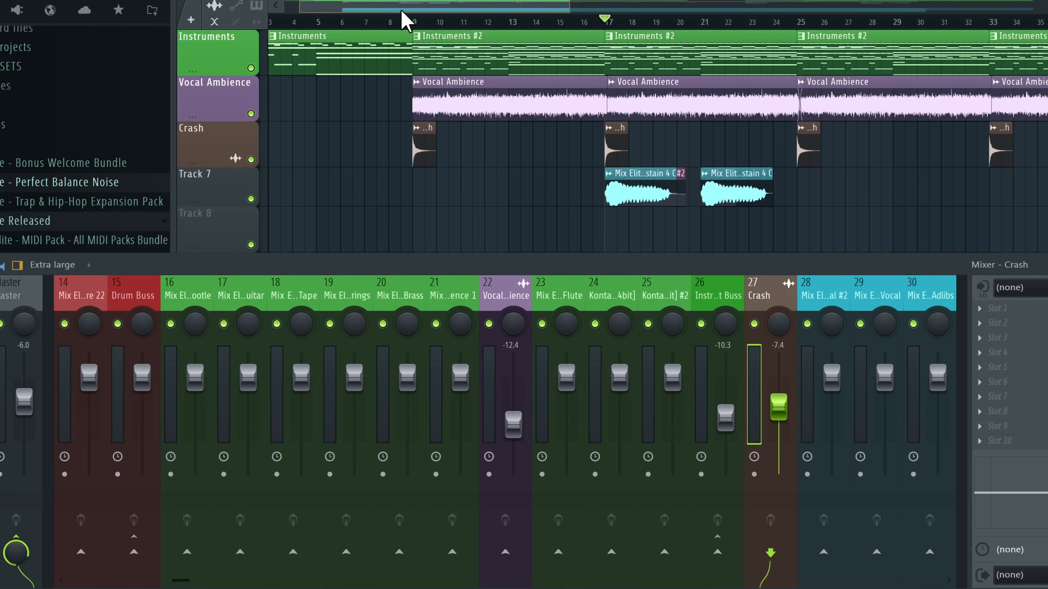
# Play from bar 9 and solo mixer tracks 21 down to 16 one after another
pyautogui.click(402, 19)
pyautogui.press('space')
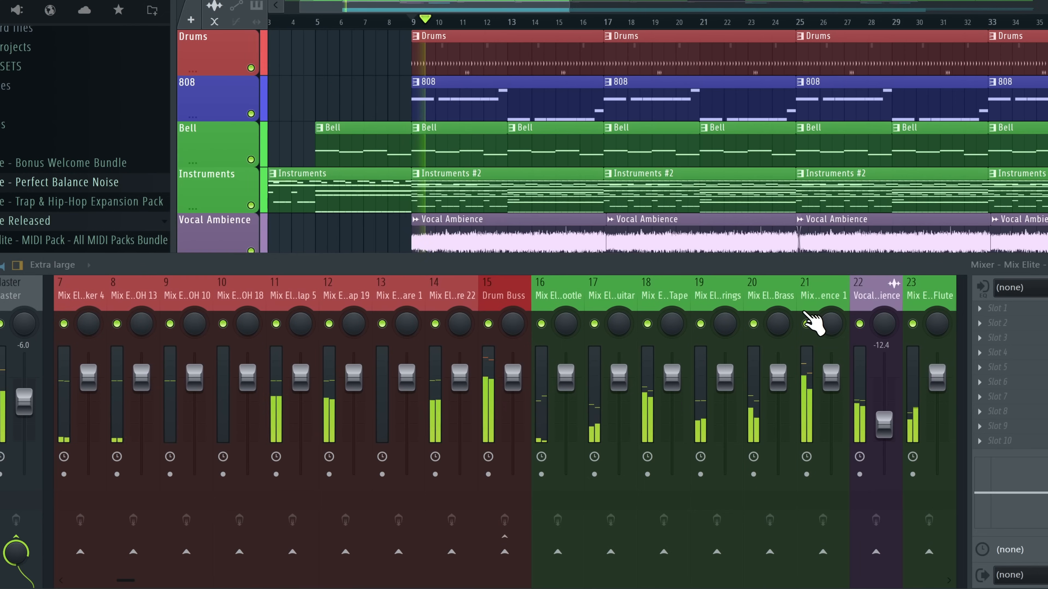
pyautogui.rightClick(806, 324)
pyautogui.rightClick(753, 324)
pyautogui.rightClick(700, 324)
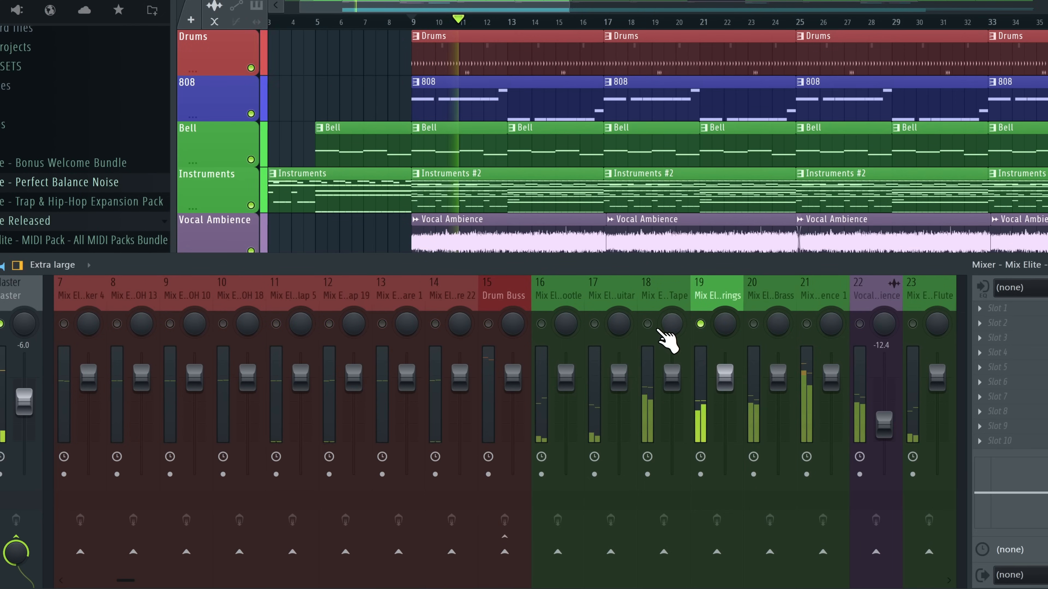
pyautogui.rightClick(647, 324)
pyautogui.rightClick(594, 324)
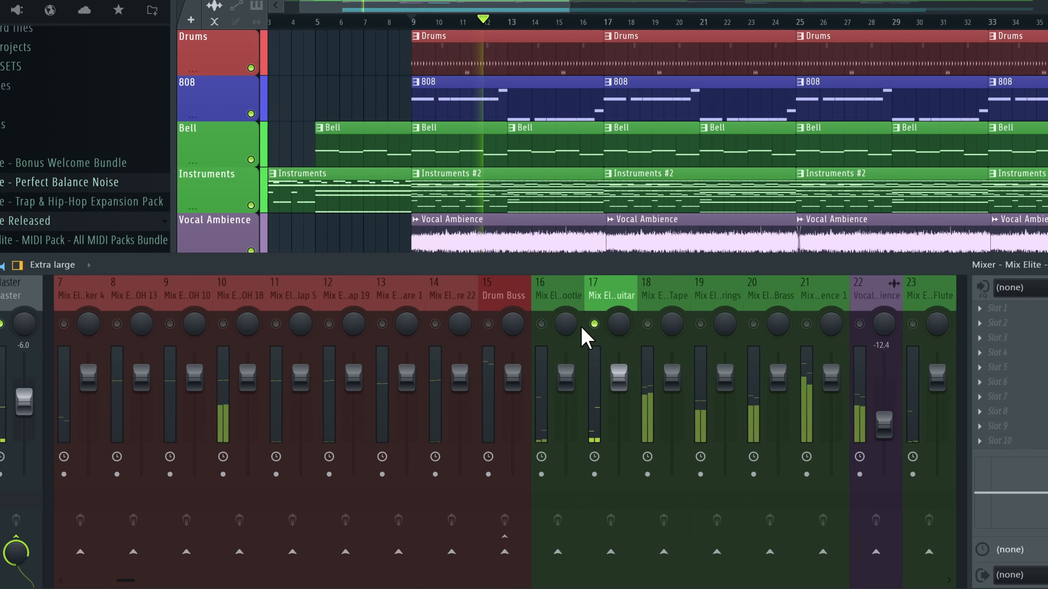
pyautogui.rightClick(541, 323)
# Solo tracks 21, 23, 24 and 25, then the instrument buss with its sources
pyautogui.rightClick(806, 324)
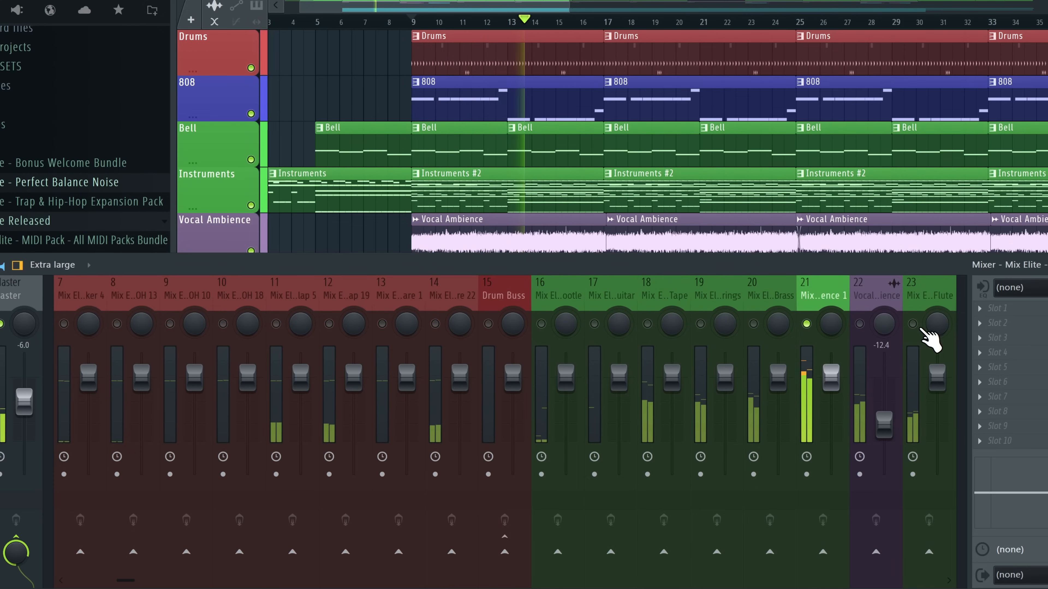
pyautogui.rightClick(912, 324)
pyautogui.scroll(-3, 886, 326)
pyautogui.rightClick(807, 324)
pyautogui.rightClick(859, 324)
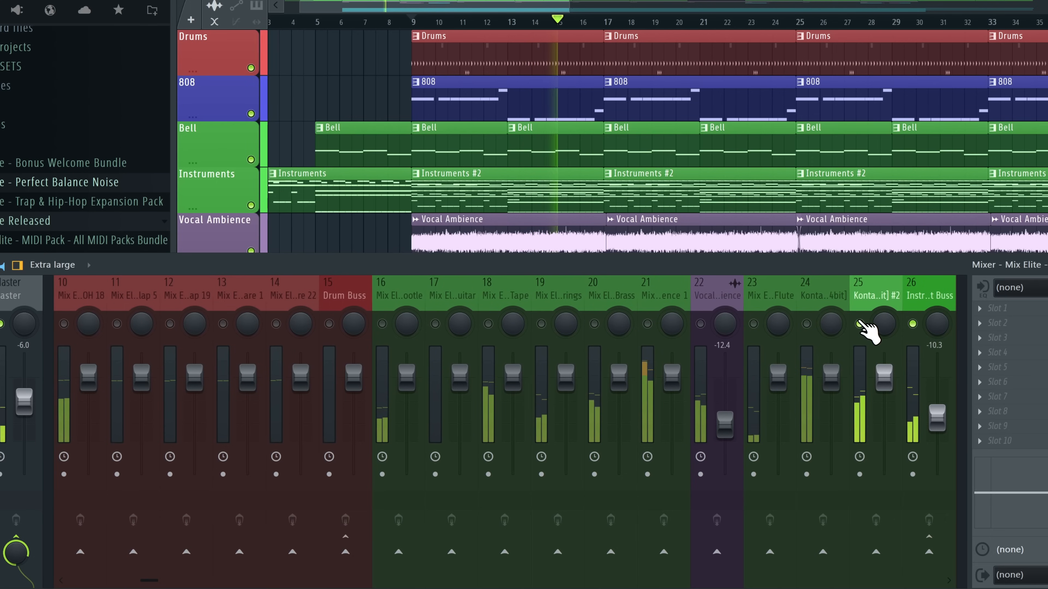
pyautogui.rightClick(913, 324)
pyautogui.scroll(-3, 870, 318)
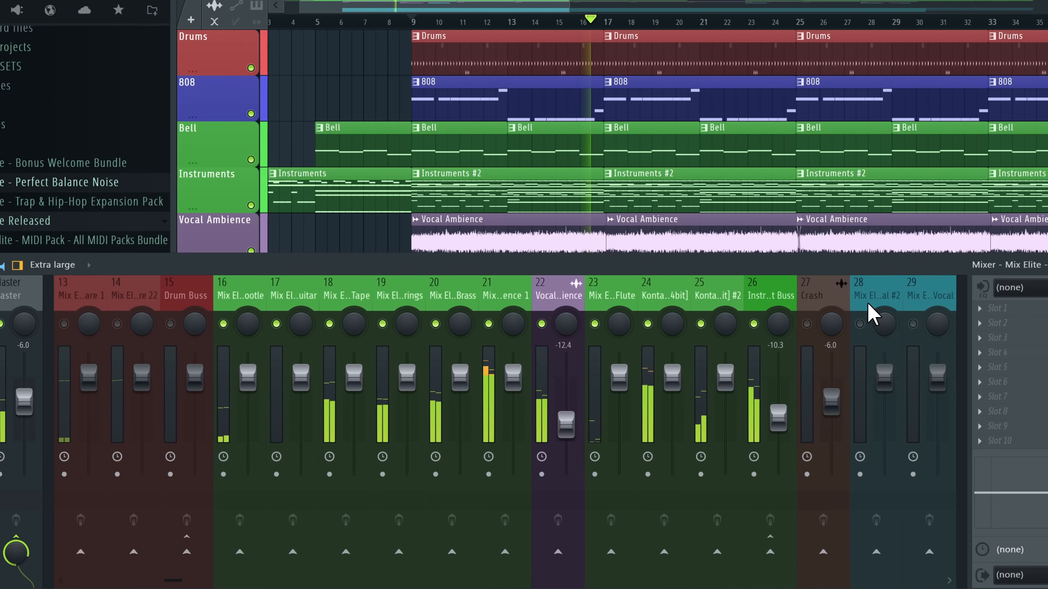
pyautogui.rightClick(594, 323)
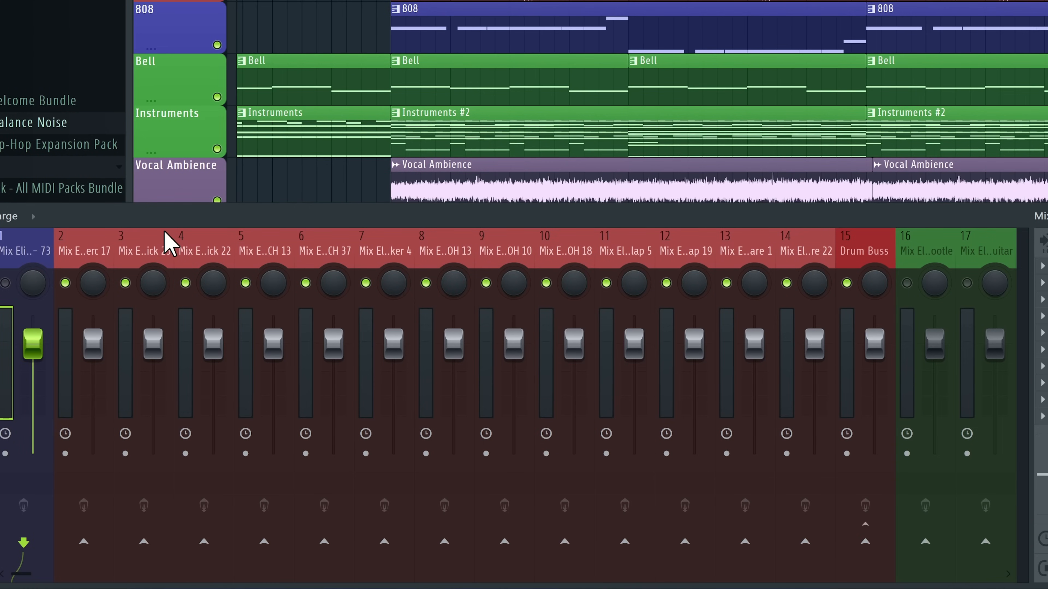
# During playback, nudge track 4 down and pull mixer track 9 (OH 10) down to about −7.8 dB
pyautogui.press('space')
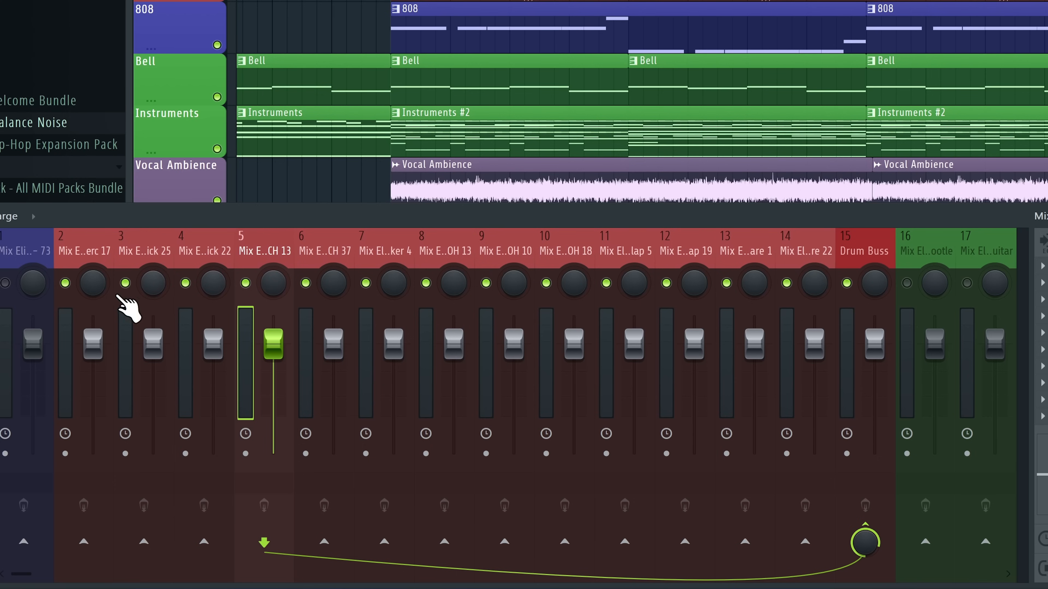
pyautogui.moveTo(213, 344)
pyautogui.mouseDown()
pyautogui.moveTo(214, 433)
pyautogui.moveTo(219, 345)
pyautogui.mouseUp()
pyautogui.press('space')
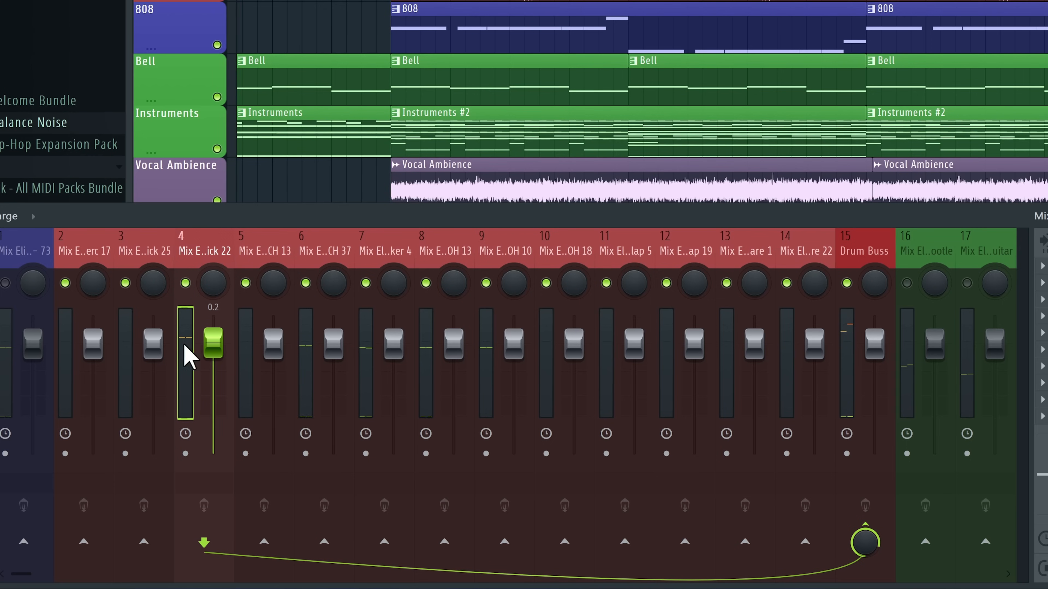
pyautogui.click(323, 358)
pyautogui.moveTo(514, 344)
pyautogui.mouseDown()
pyautogui.moveTo(518, 373)
pyautogui.moveTo(513, 355)
pyautogui.mouseUp()
pyautogui.press('space')
pyautogui.press('space')
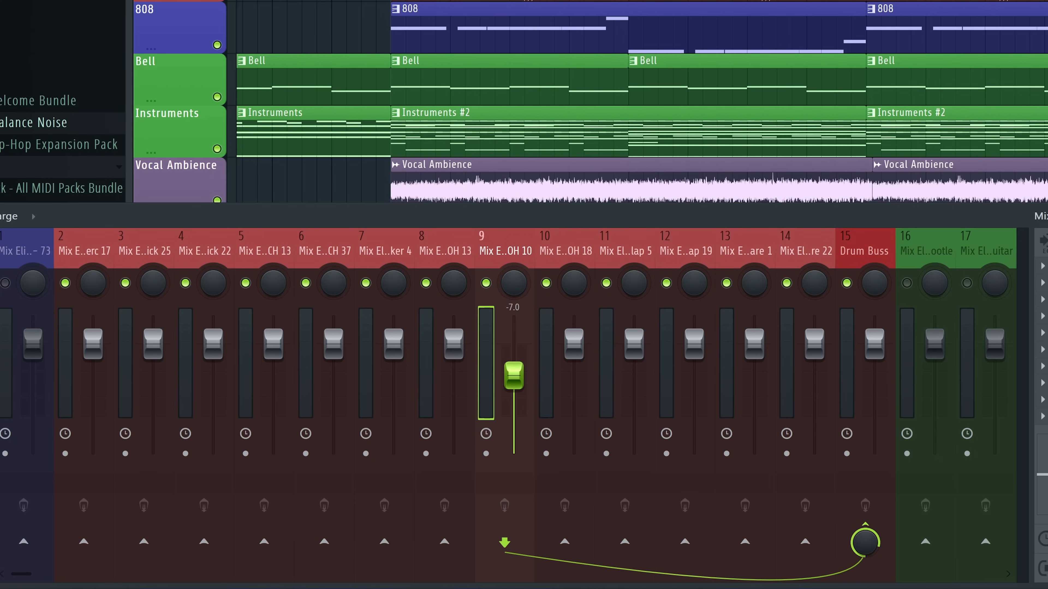
# Show the Channel Rack, inspect the Perc 17, CH 13 and CH 37 samplers, and enlarge the mixer
pyautogui.press('F6')
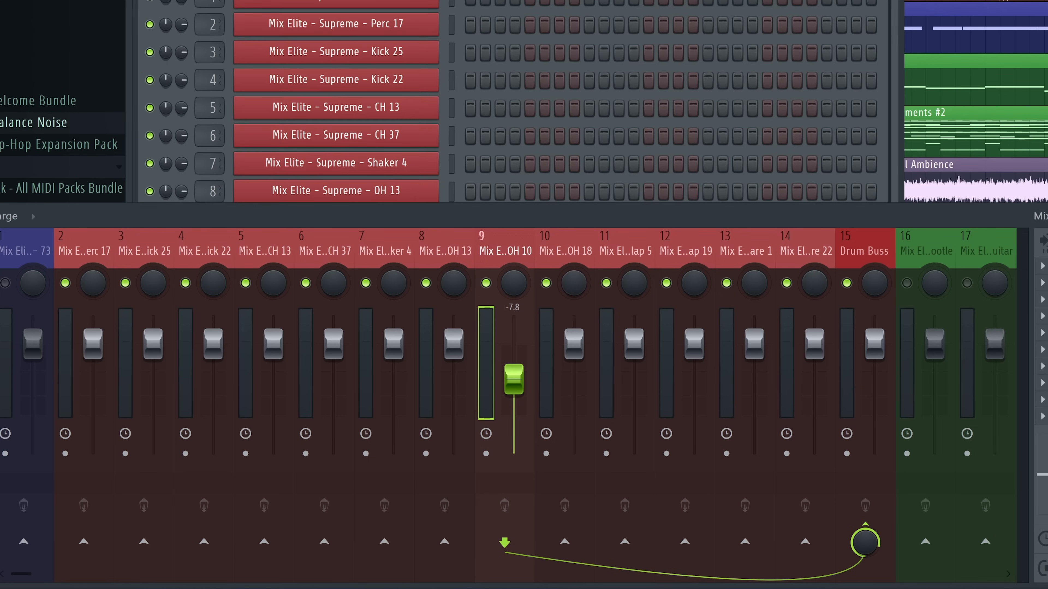
pyautogui.click(353, 23)
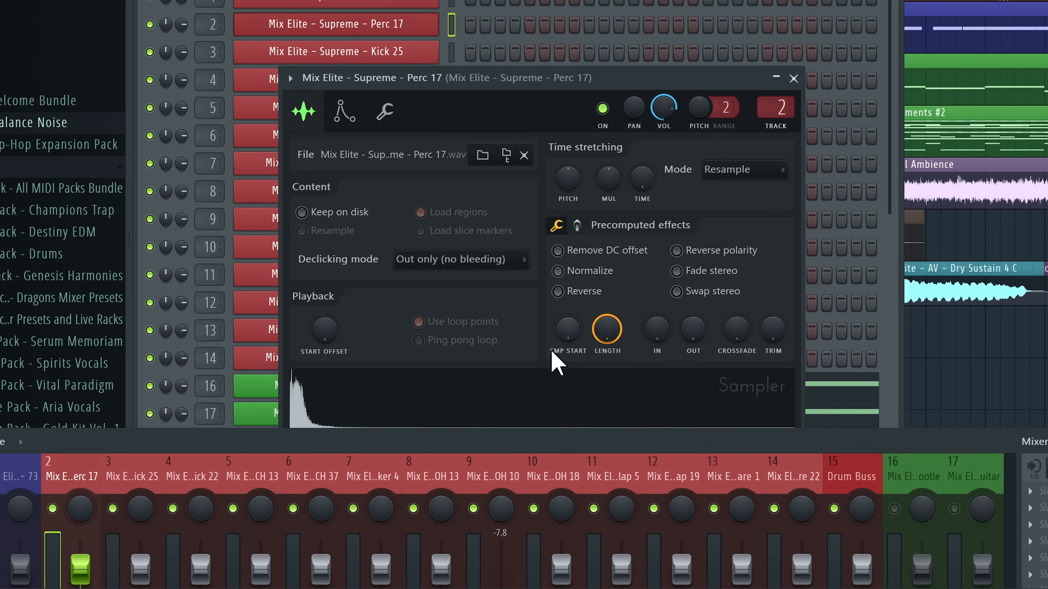
pyautogui.click(414, 111)
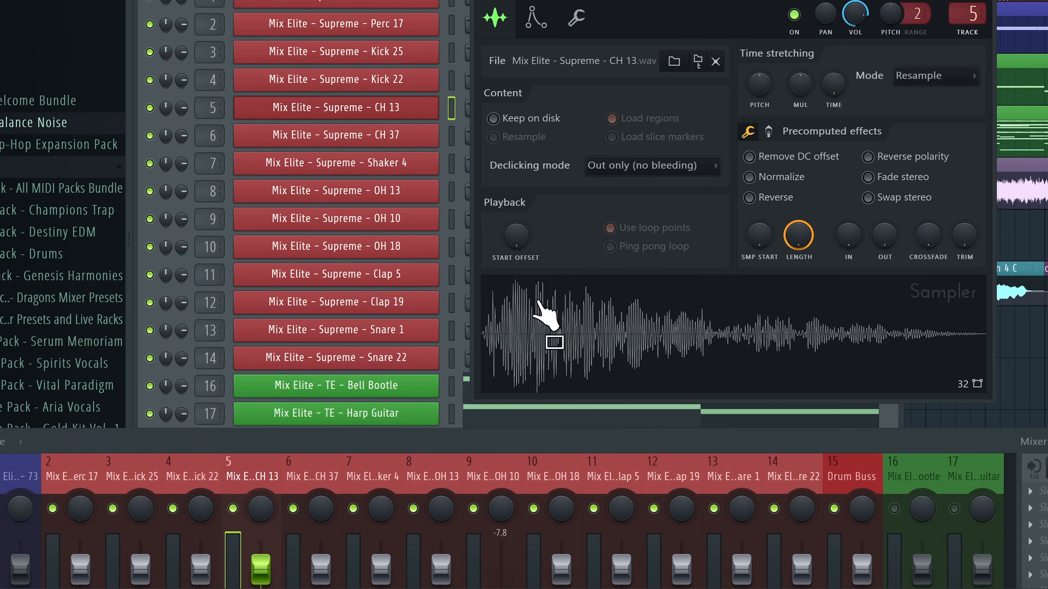
pyautogui.click(345, 140)
pyautogui.moveTo(715, 432); pyautogui.dragTo(715, 204)
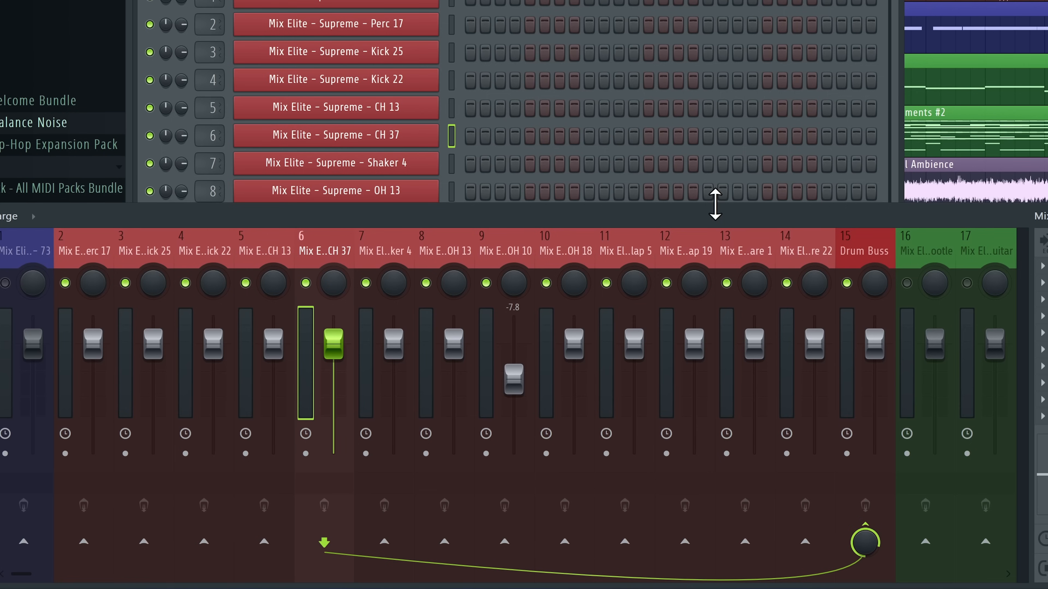
# Hide the Channel Rack and, during playback, solo drum inserts 10 through 14 in turn
pyautogui.click(498, 288)
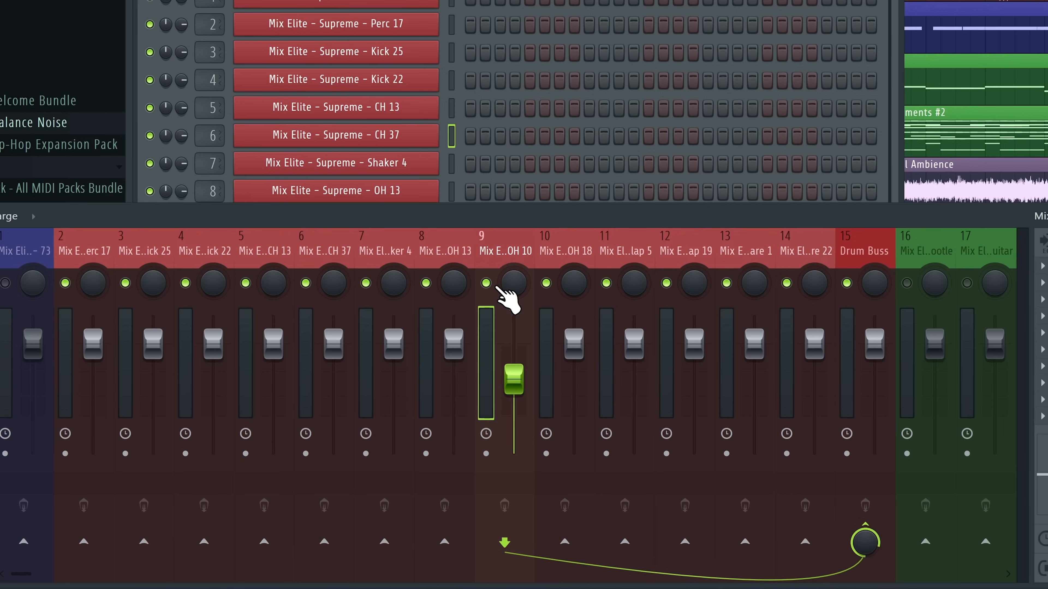
pyautogui.click(561, 316)
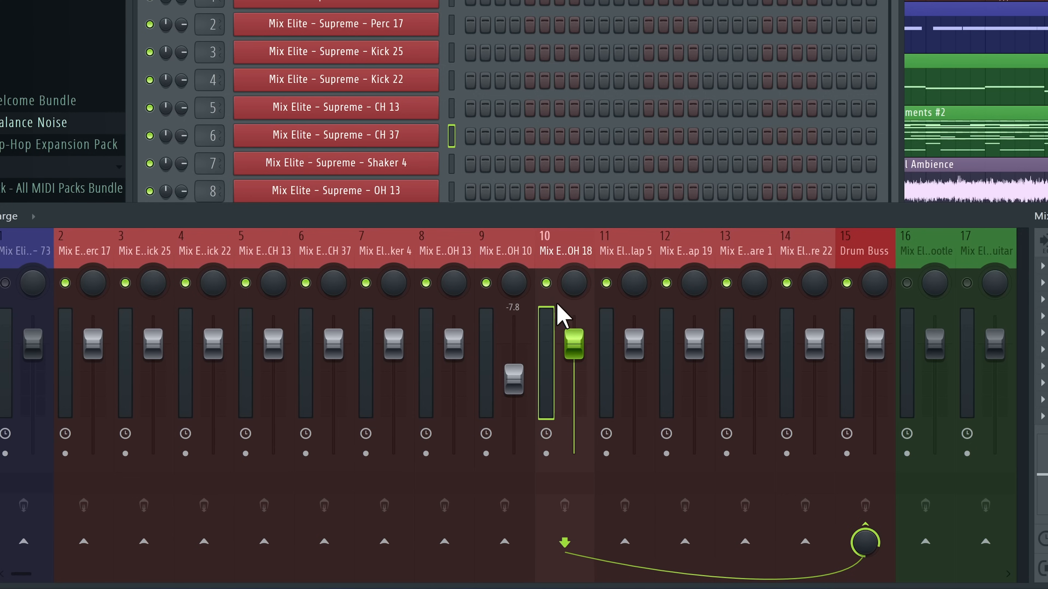
pyautogui.rightClick(546, 285)
pyautogui.rightClick(607, 283)
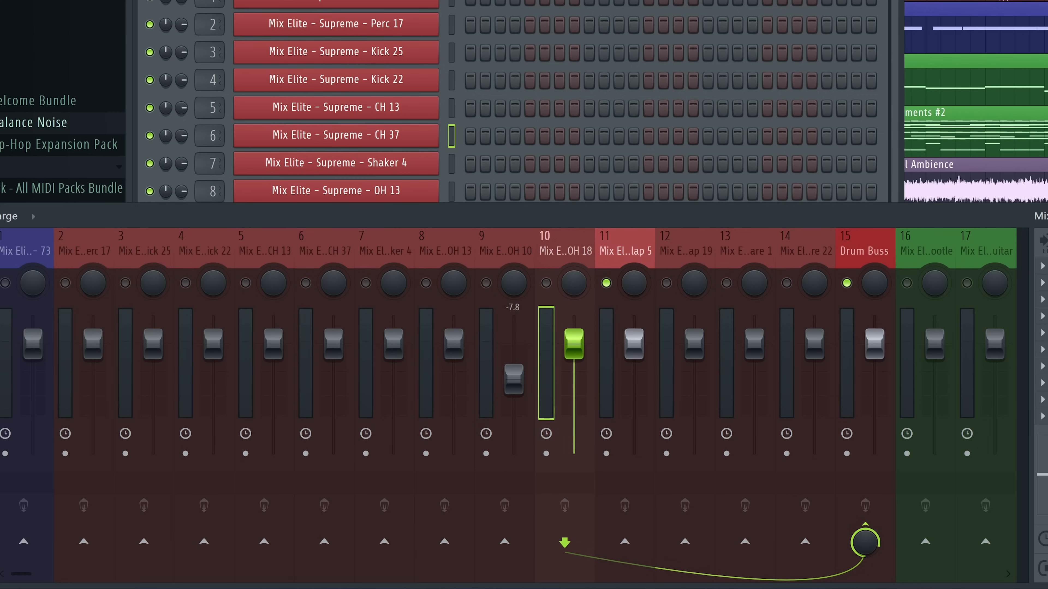
pyautogui.press('space')
pyautogui.press('F6')
pyautogui.click(677, 252)
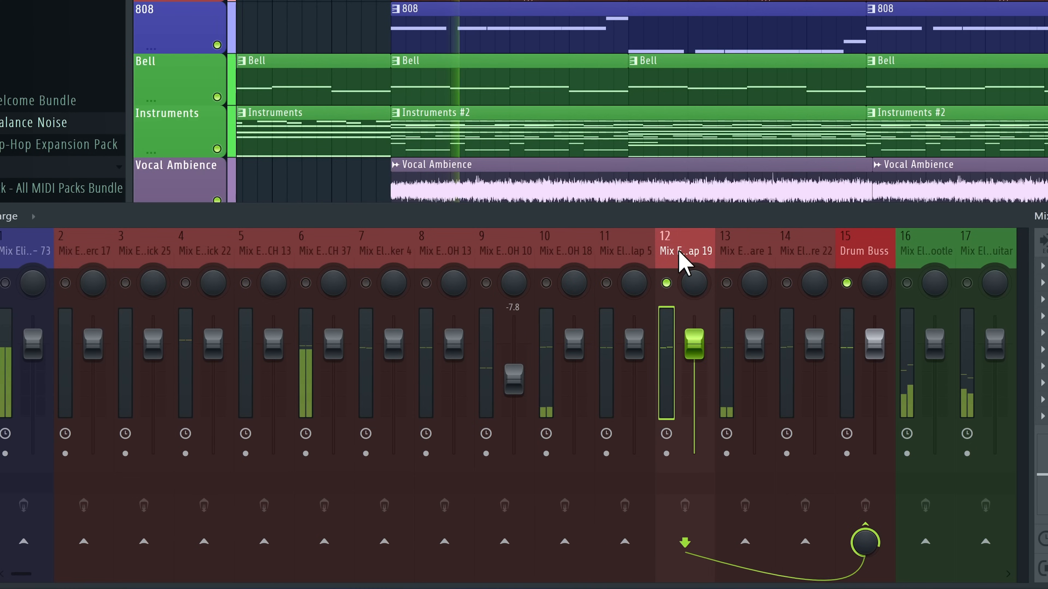
pyautogui.rightClick(666, 284)
pyautogui.rightClick(726, 283)
pyautogui.click(732, 260)
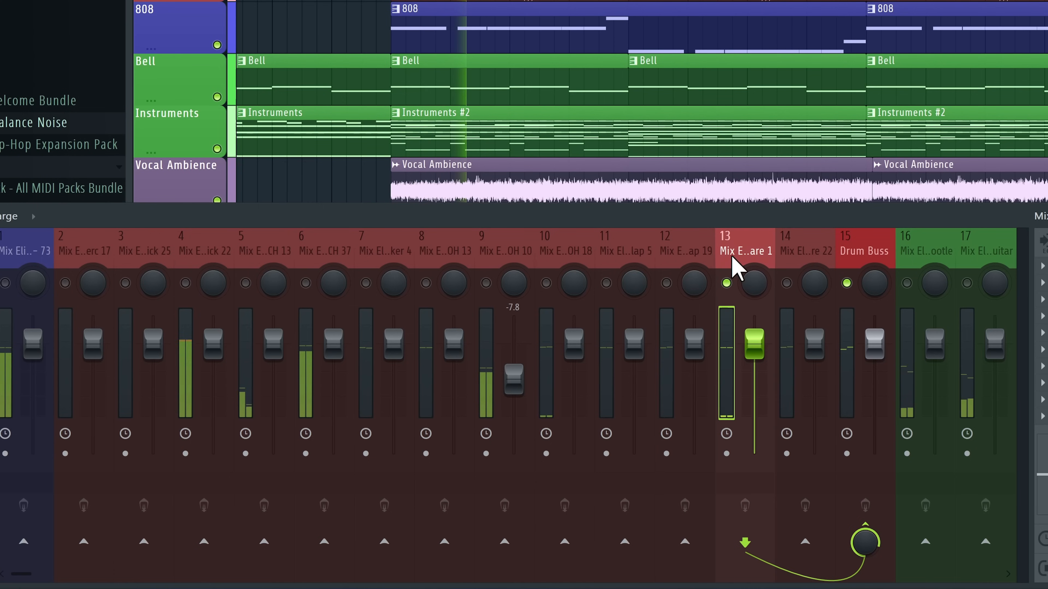
pyautogui.rightClick(787, 283)
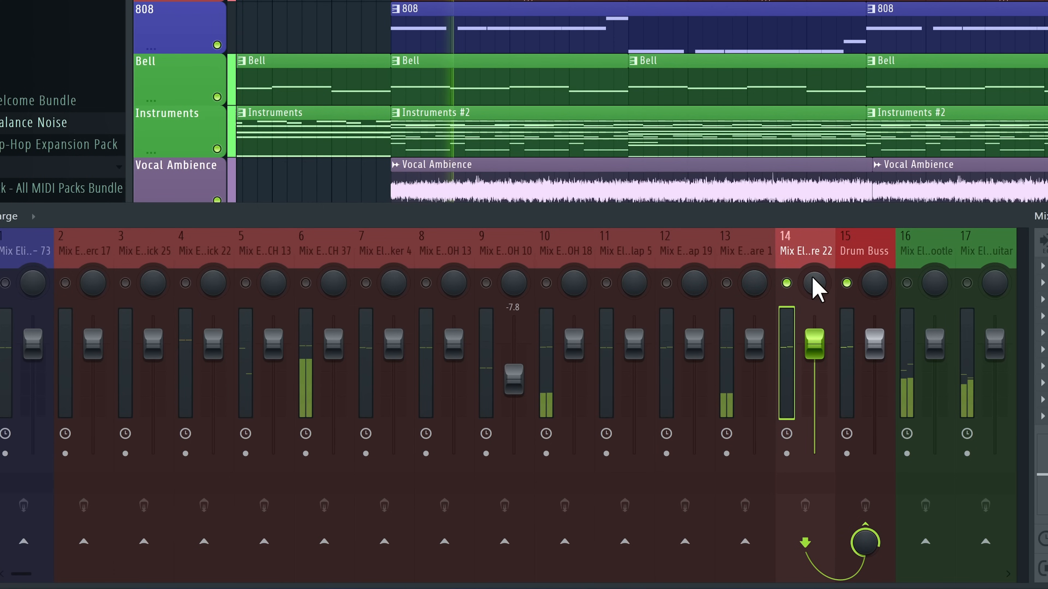
# Audition inserts 6, 7 and 12 solo, then solo the Drum Buss with its sources
pyautogui.rightClick(305, 284)
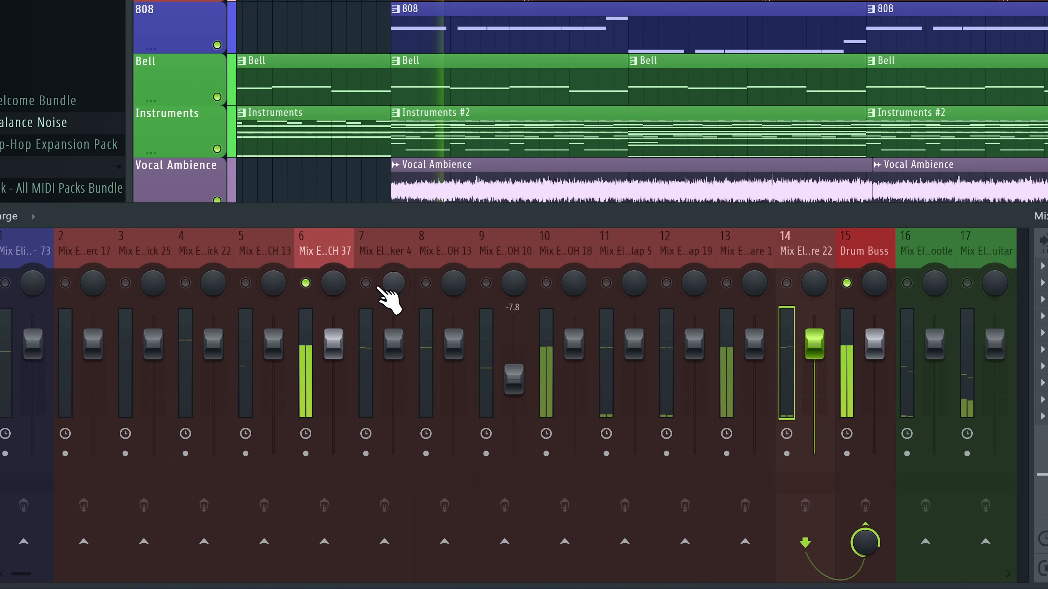
pyautogui.rightClick(367, 285)
pyautogui.rightClick(666, 285)
pyautogui.rightClick(667, 286)
pyautogui.rightClick(849, 284)
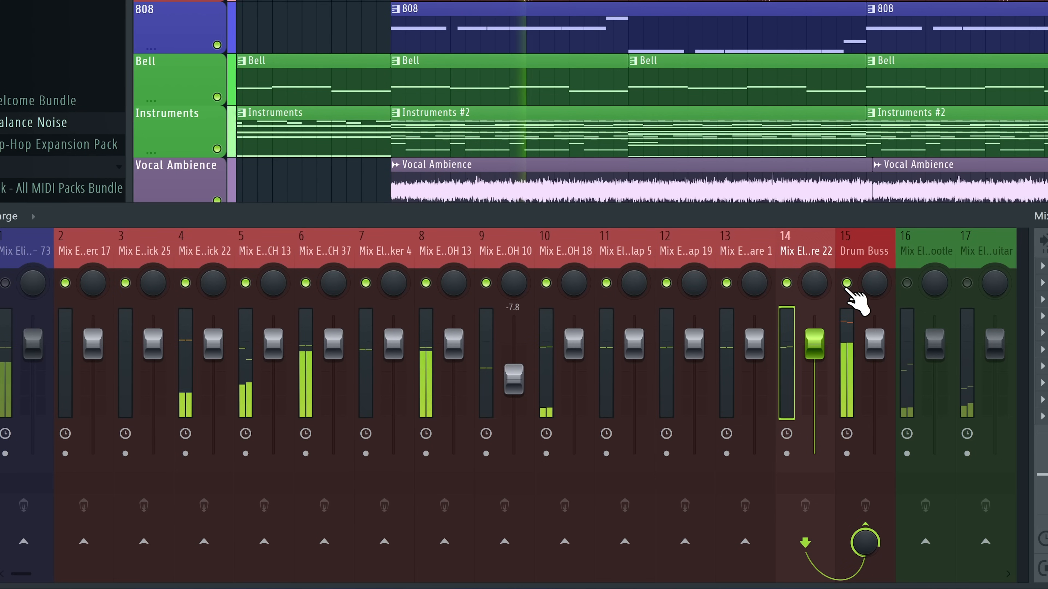
# Move the Perc 17 insert from slot 2 to slot 10 and lower it to −8.0 dB
pyautogui.moveTo(83, 257); pyautogui.dragTo(571, 258)
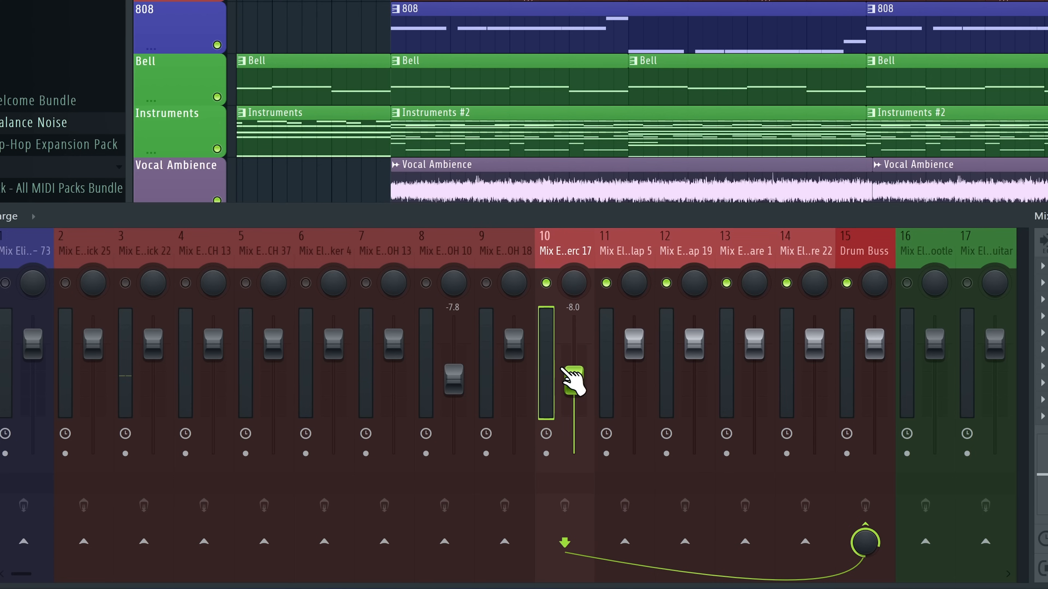
pyautogui.moveTo(574, 380); pyautogui.dragTo(573, 380)
pyautogui.press('space')
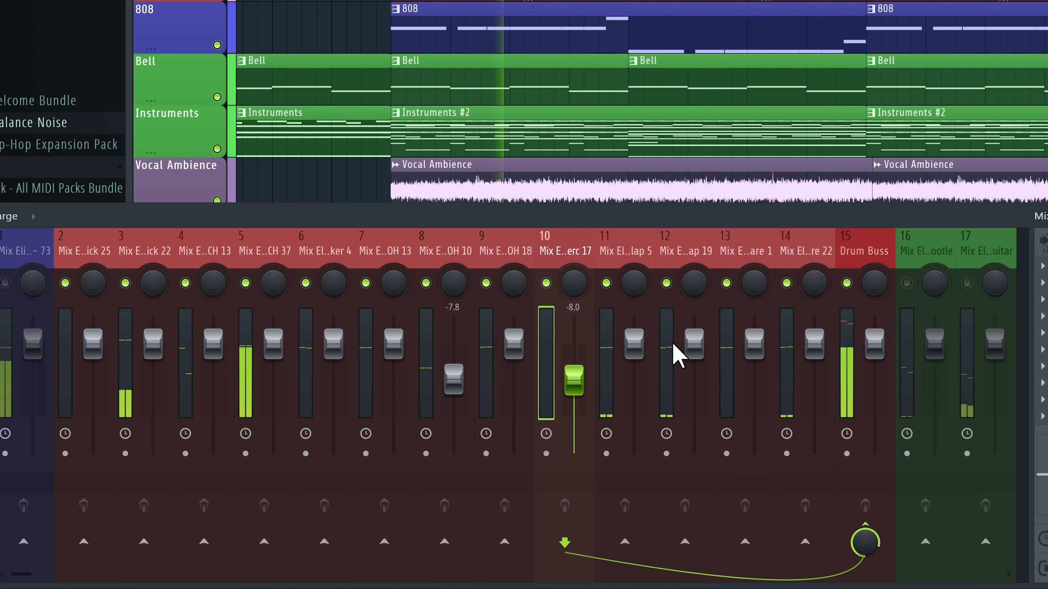
# Try insert 11 at 2.8 then undo it, audition inserts 11 and 12, and re-enable inserts 12–14
pyautogui.moveTo(634, 343); pyautogui.dragTo(627, 314)
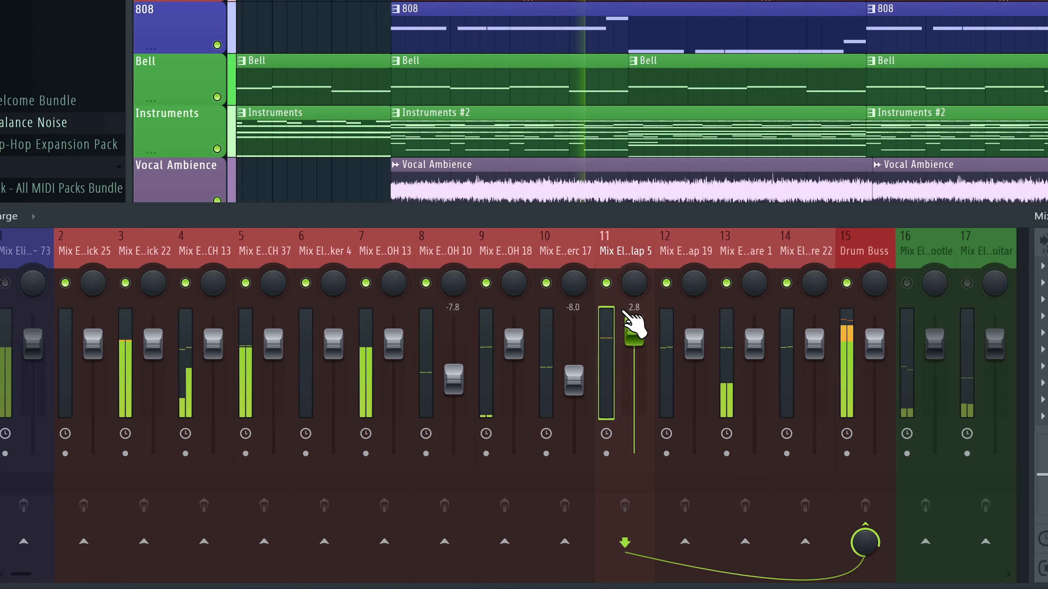
pyautogui.rightClick(606, 283)
pyautogui.hotkey('ctrl', 'z')
pyautogui.rightClick(666, 283)
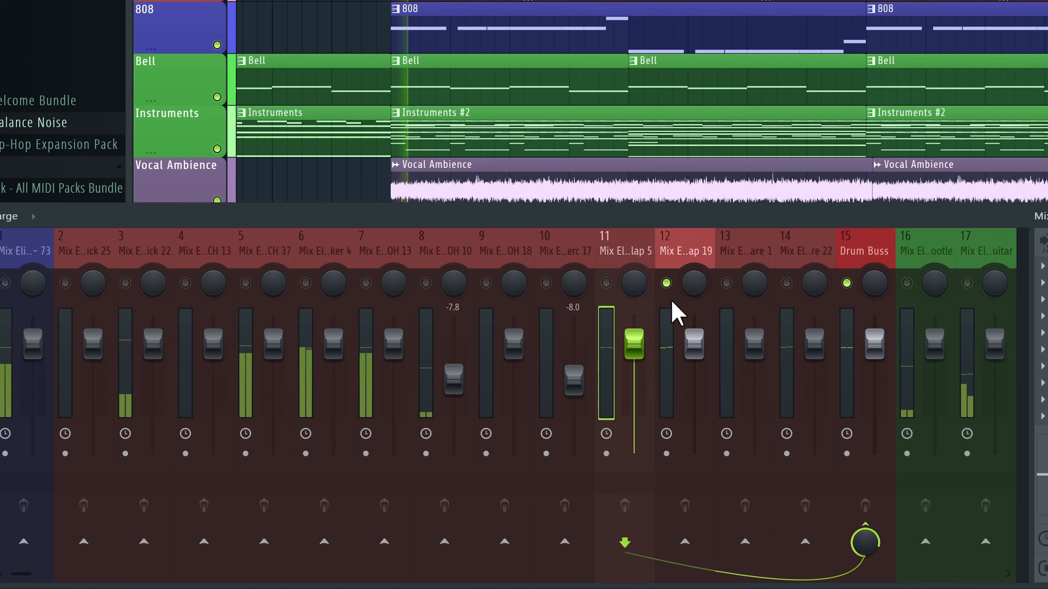
pyautogui.rightClick(606, 283)
pyautogui.click(666, 283)
pyautogui.click(726, 283)
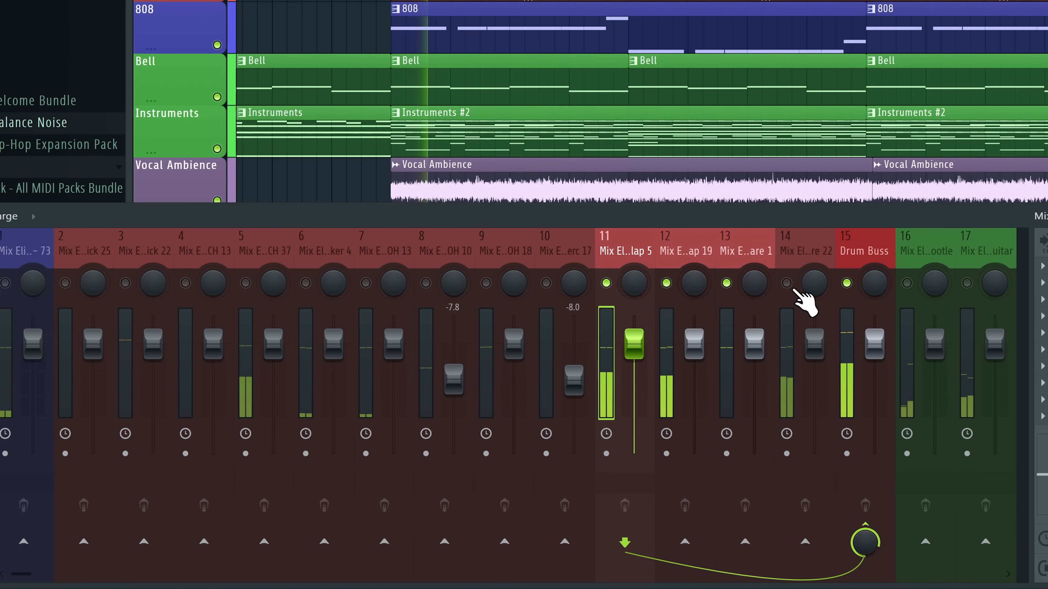
pyautogui.click(788, 284)
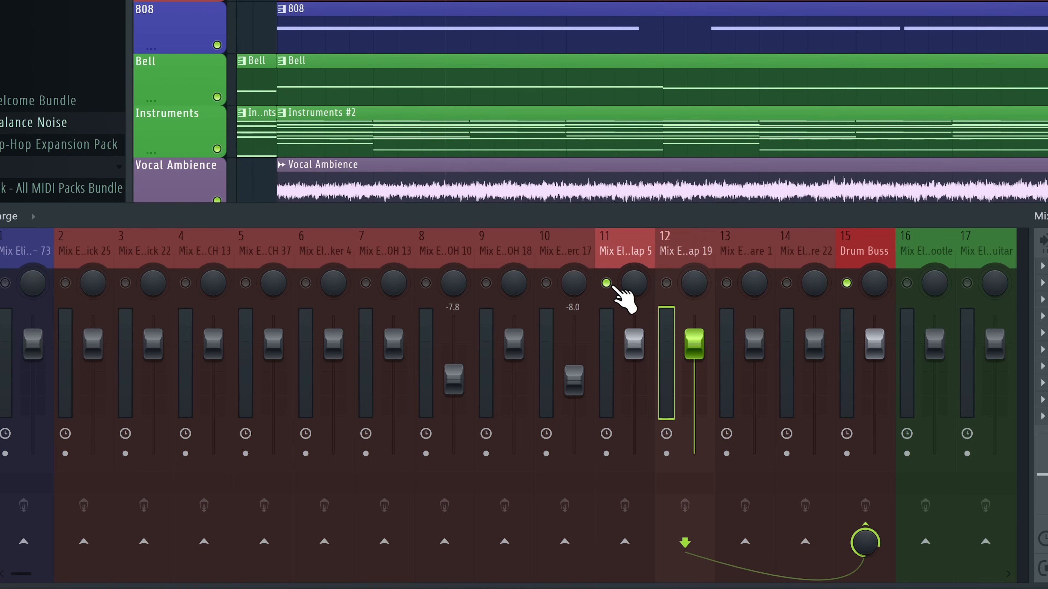
# Audition inserts 12, 13 and 14 solo during playback, then switch inserts 14, 12 and 11 back on
pyautogui.press('space')
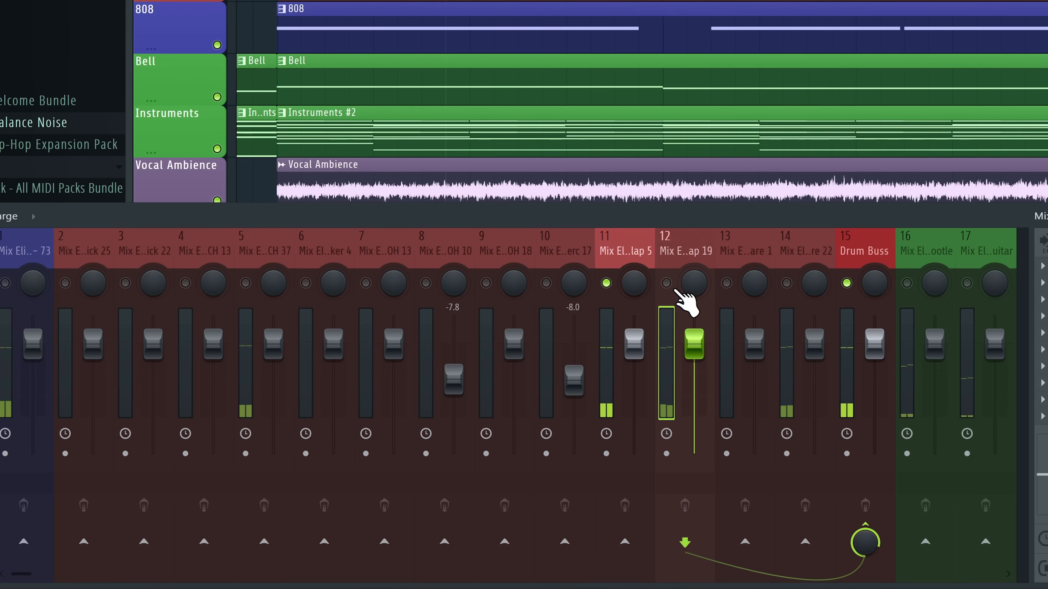
pyautogui.click(666, 287)
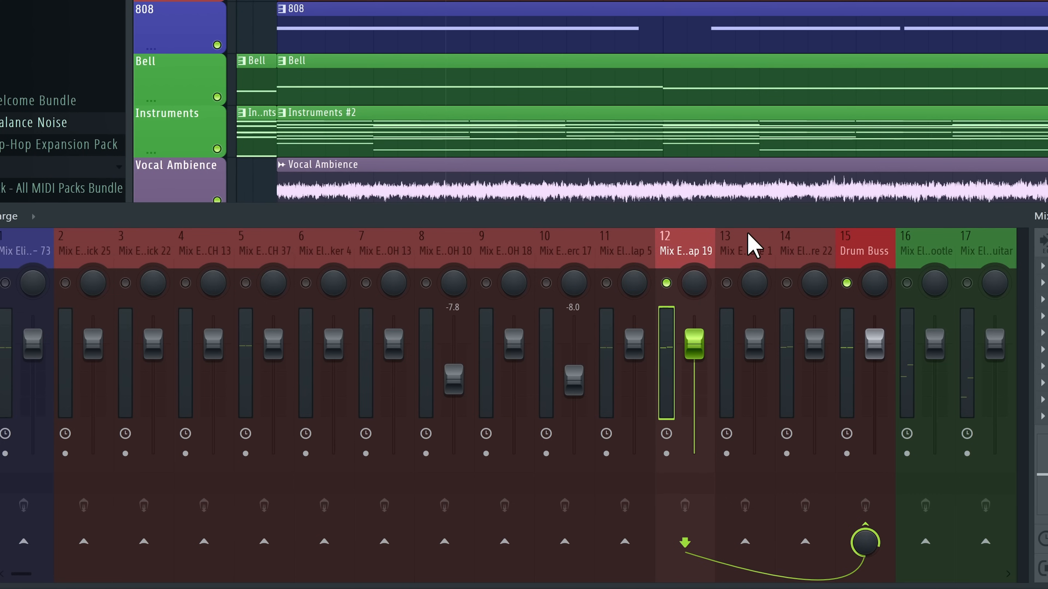
pyautogui.click(726, 285)
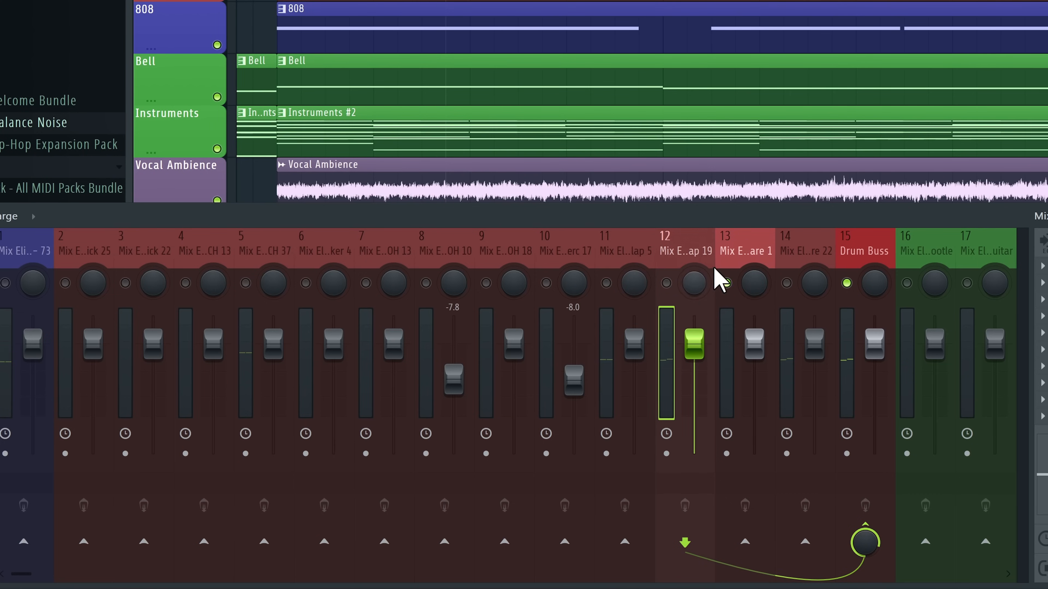
pyautogui.click(785, 284)
pyautogui.click(814, 252)
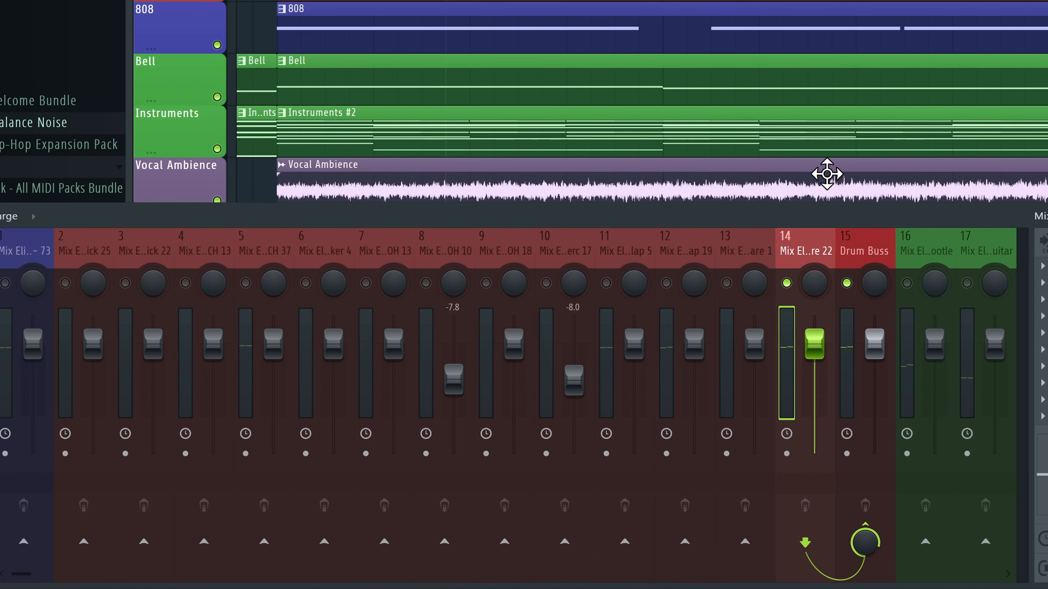
pyautogui.click(726, 283)
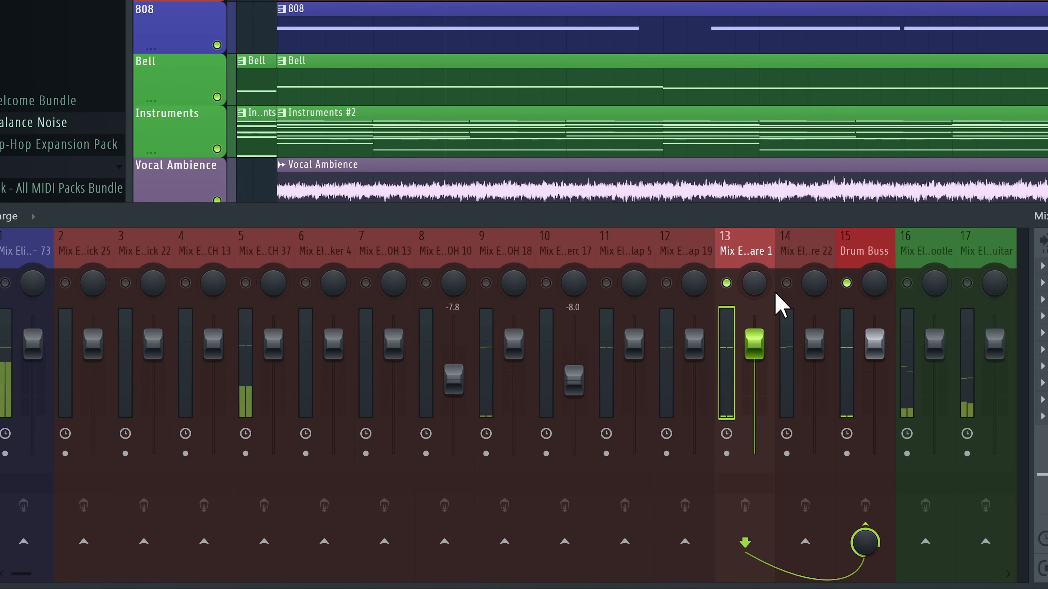
pyautogui.click(786, 284)
pyautogui.click(666, 283)
pyautogui.click(606, 283)
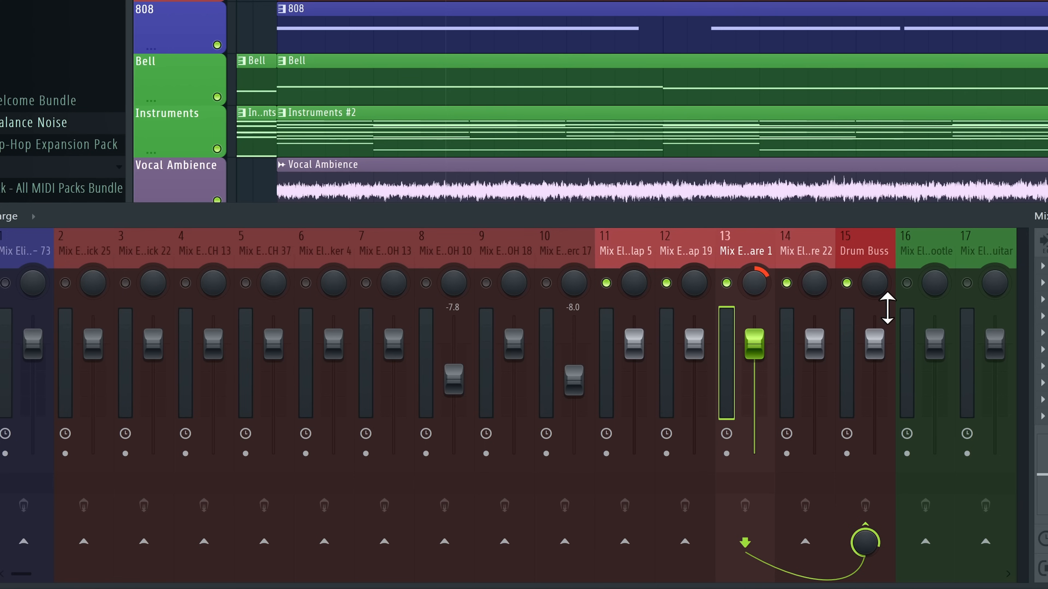
# With the Drum Buss soloed, lower insert 7 to -4.8 dB and insert 6 to -5.0 dB
pyautogui.rightClick(848, 284)
pyautogui.press('space')
pyautogui.press('space')
pyautogui.press('space')
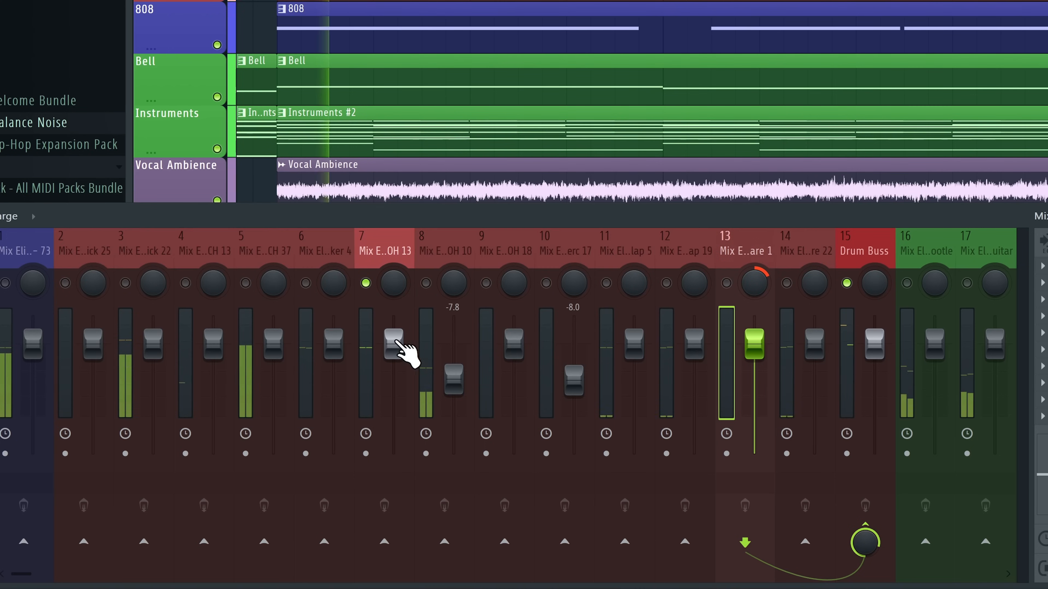
pyautogui.moveTo(393, 344); pyautogui.dragTo(394, 366)
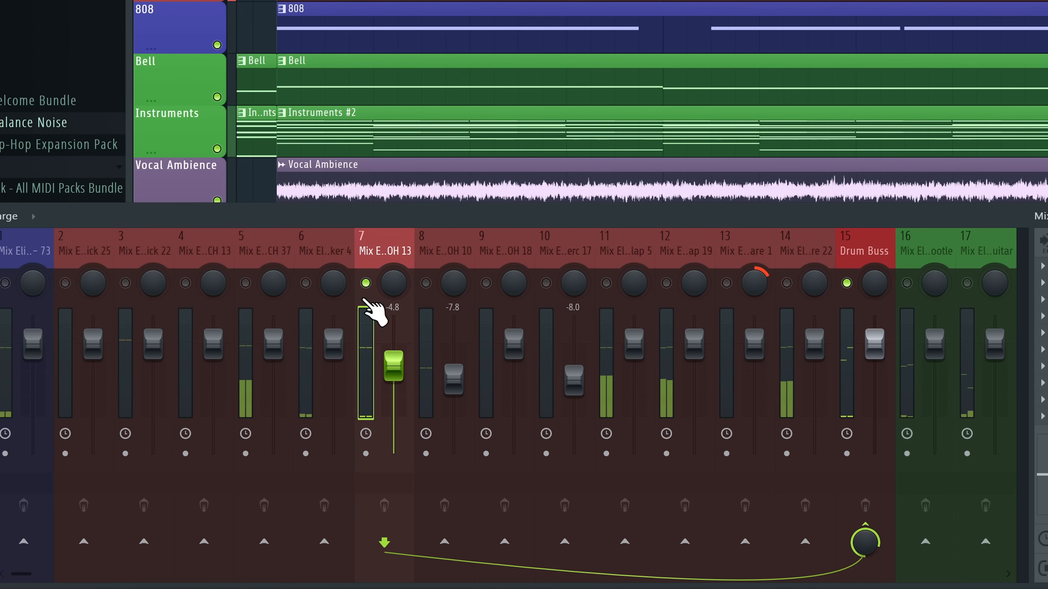
pyautogui.rightClick(306, 285)
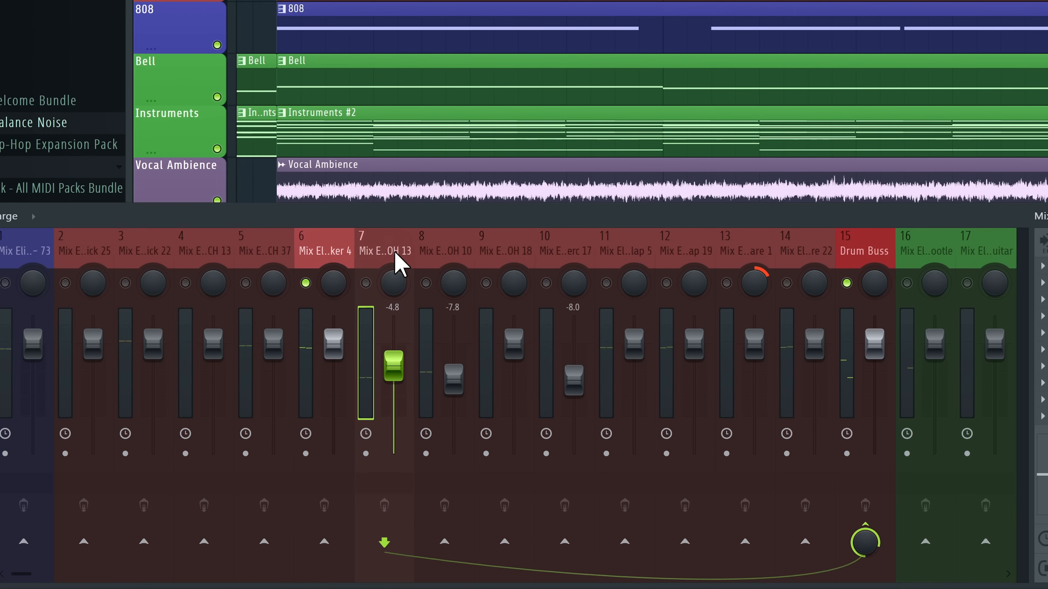
pyautogui.moveTo(333, 347); pyautogui.dragTo(333, 366)
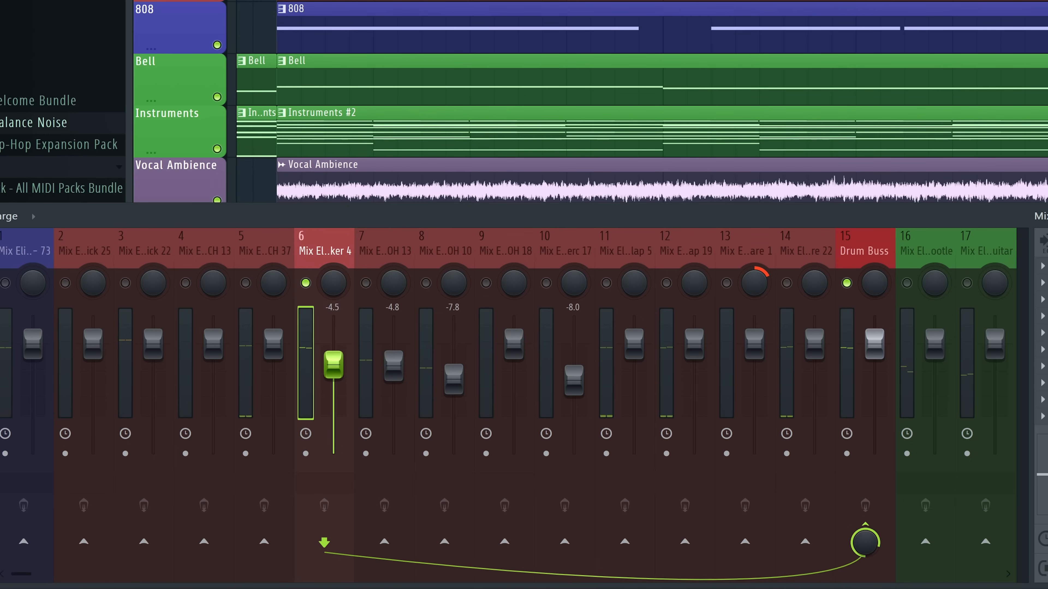
pyautogui.rightClick(307, 284)
pyautogui.press('space')
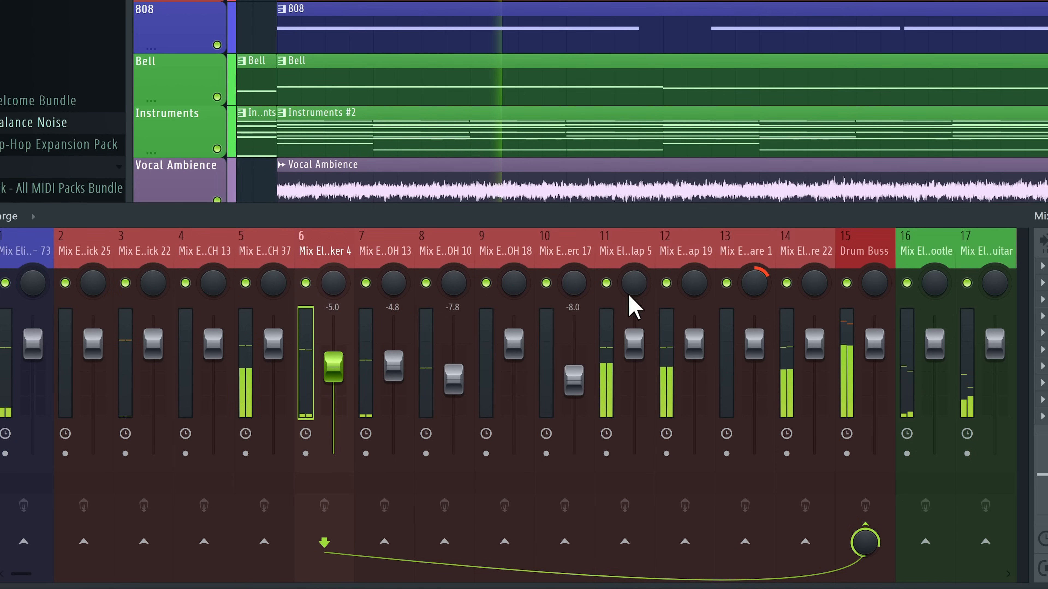
pyautogui.click(831, 292)
pyautogui.rightClick(846, 284)
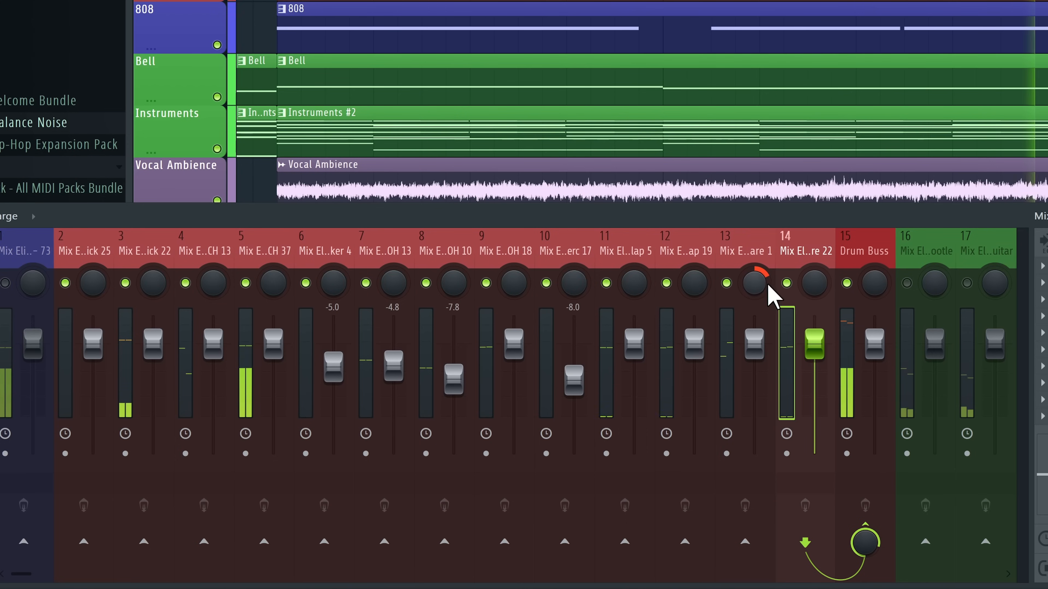
# Lower insert 9 to -5.5 dB and EQ Clap 5: high-pass near 200 Hz, high boost near 6.6 kHz
pyautogui.moveTo(513, 343); pyautogui.dragTo(513, 368)
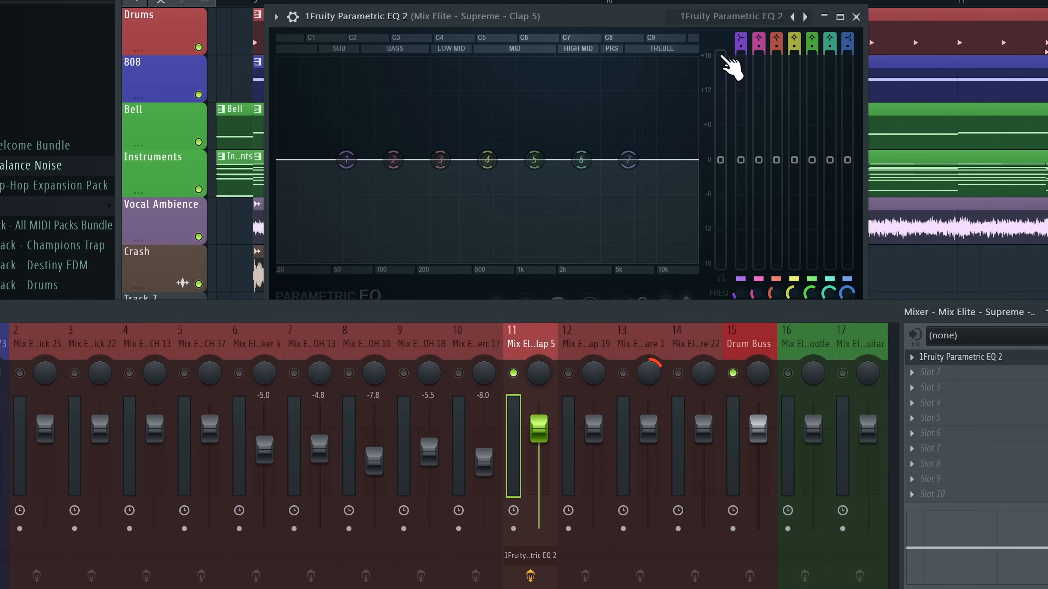
pyautogui.moveTo(741, 38); pyautogui.dragTo(740, 51)
pyautogui.moveTo(363, 163); pyautogui.dragTo(486, 161)
pyautogui.moveTo(581, 159); pyautogui.dragTo(646, 137)
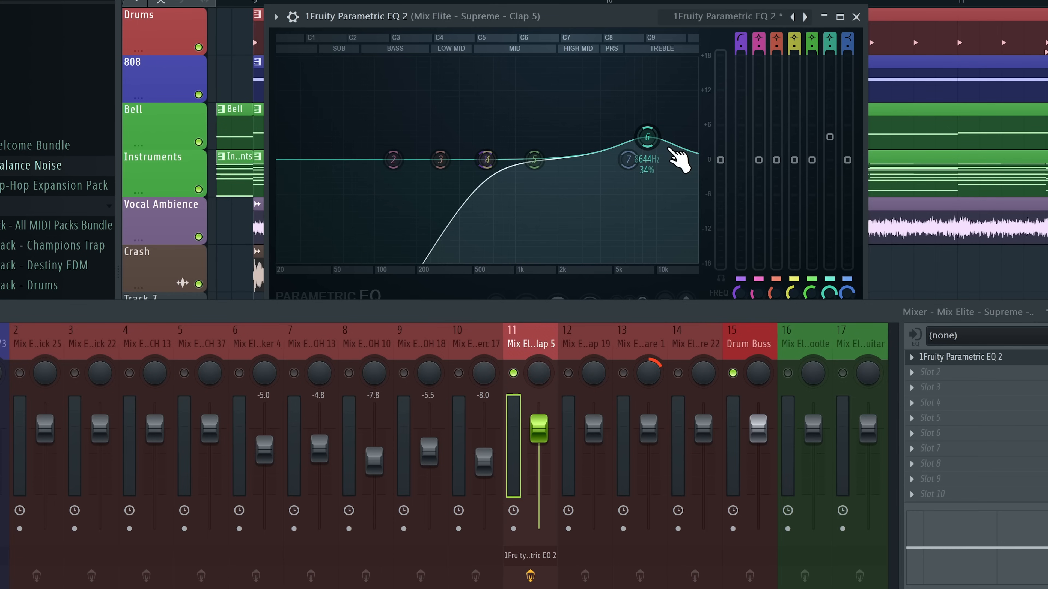
pyautogui.moveTo(624, 272)
pyautogui.mouseDown()
pyautogui.moveTo(601, 274)
pyautogui.moveTo(611, 275)
pyautogui.mouseUp()
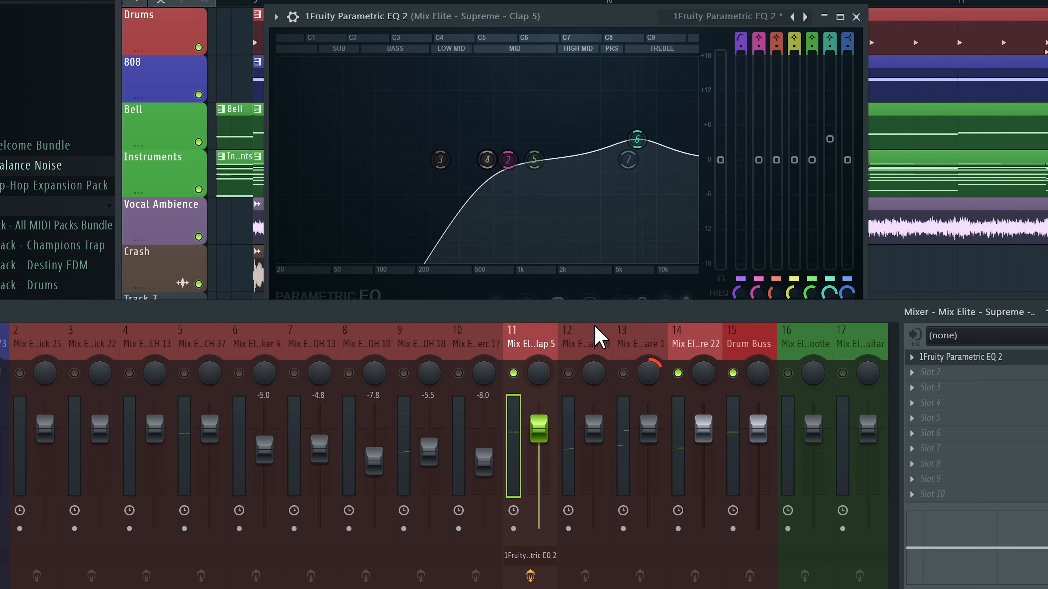
# Switch inserts 12 and 13 back on and select the clap insert 11
pyautogui.click(569, 373)
pyautogui.click(623, 372)
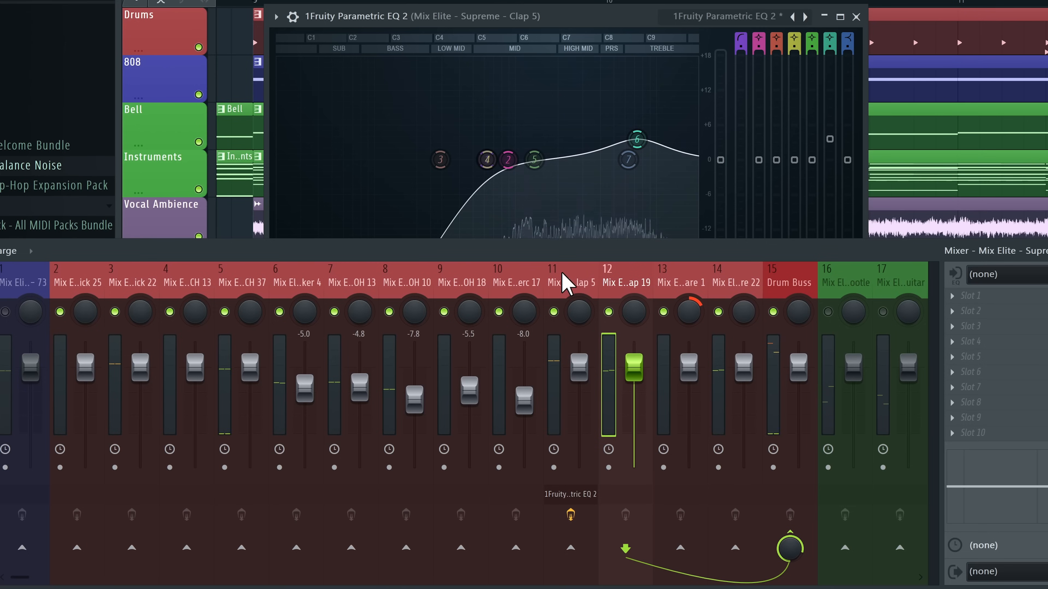
pyautogui.click(561, 274)
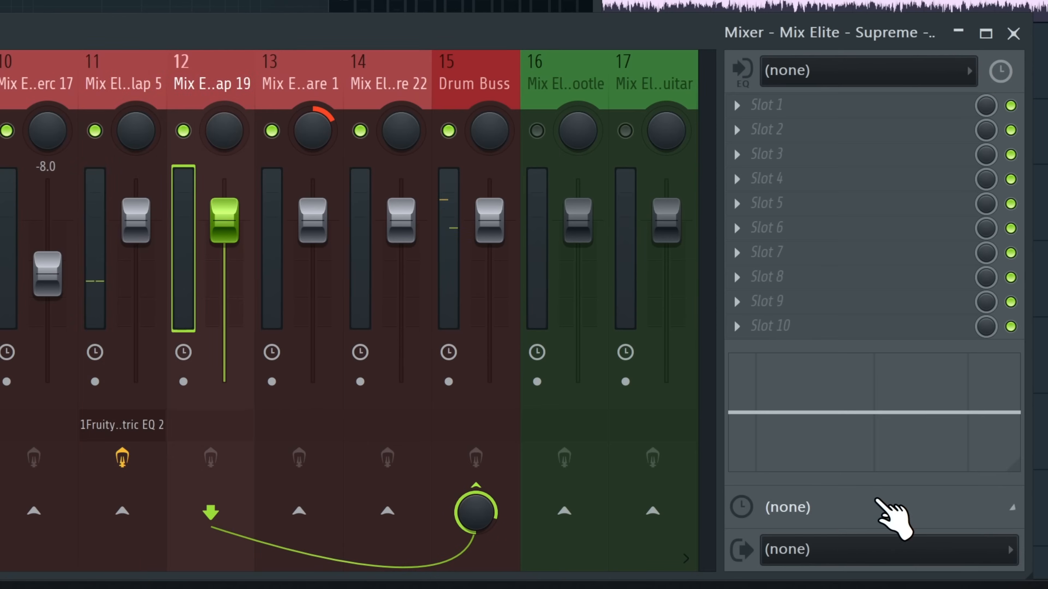
# Try a 10 ms track delay on insert 11, then reset it to none
pyautogui.rightClick(981, 544)
pyautogui.click(813, 448)
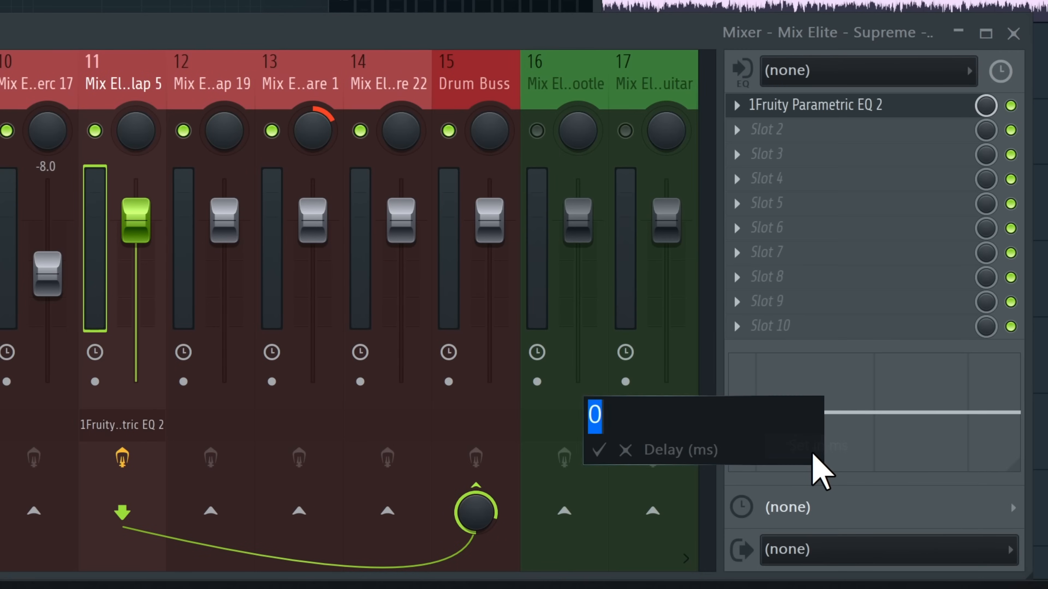
pyautogui.write('10')
pyautogui.click(598, 451)
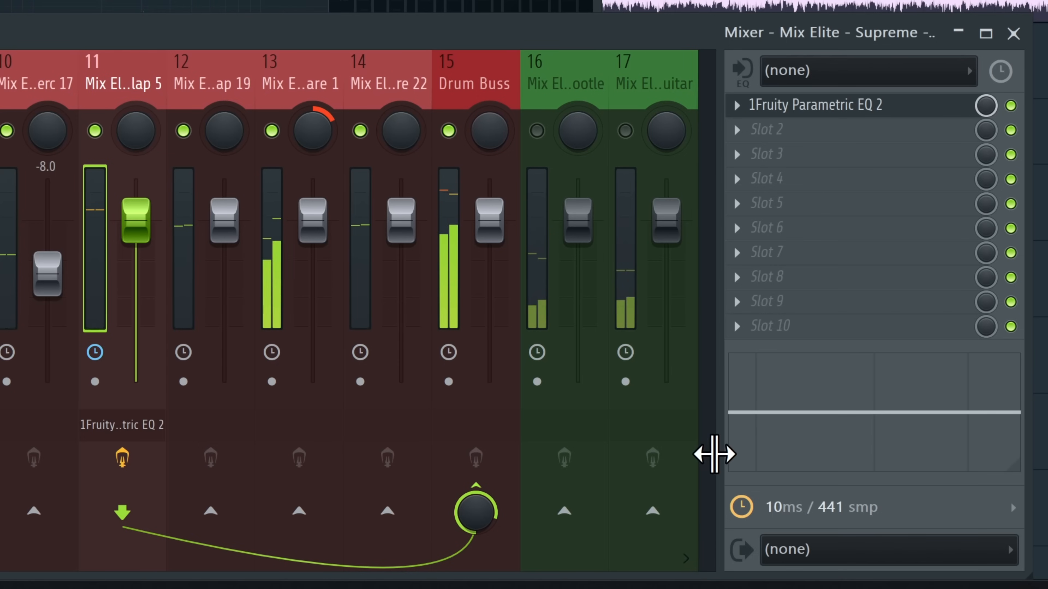
pyautogui.click(866, 508)
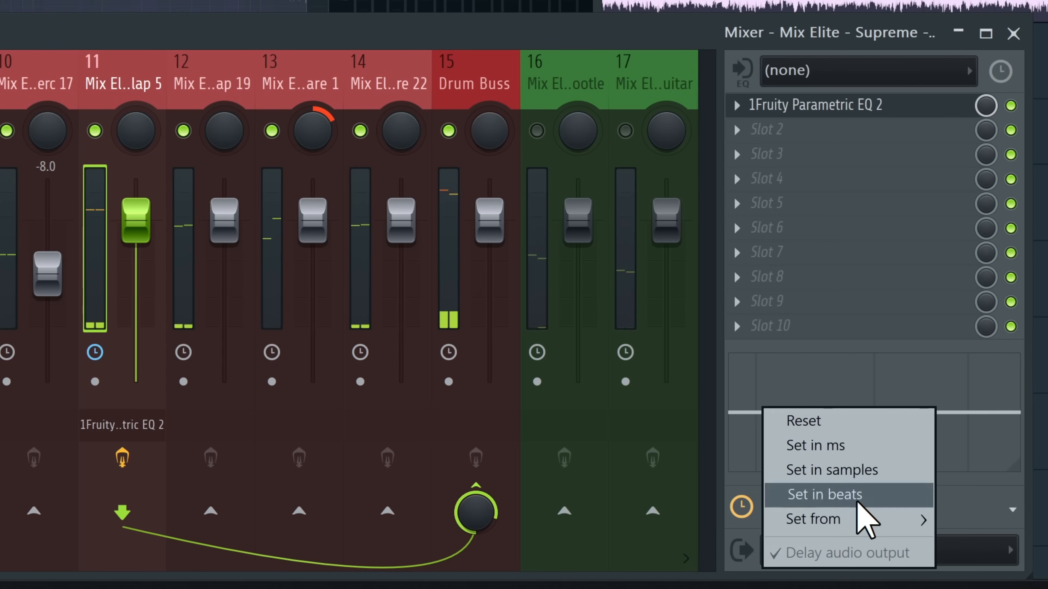
pyautogui.click(831, 426)
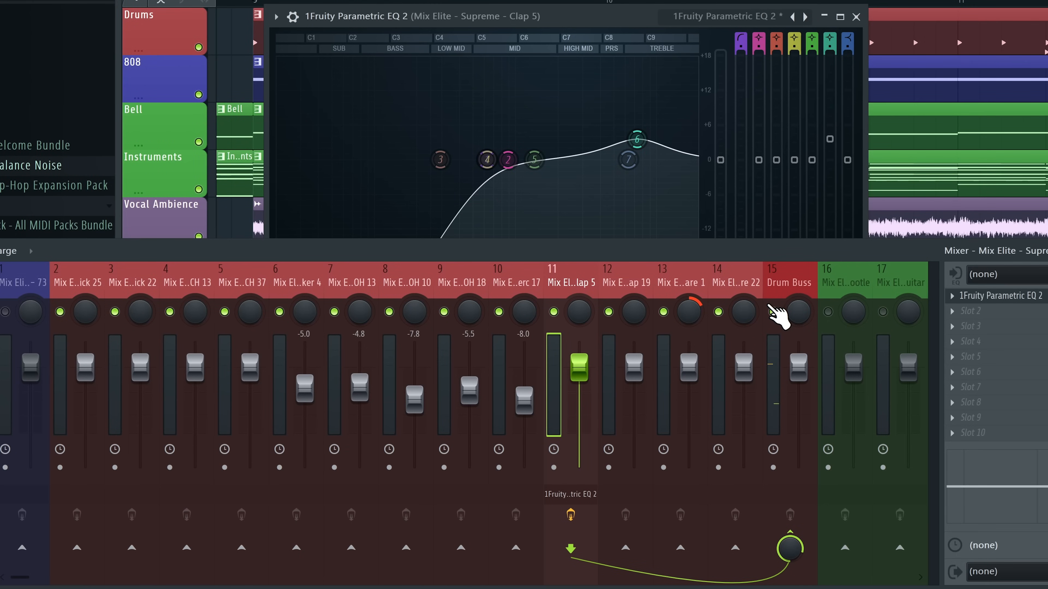
# Solo the Drum Buss with its source inserts and load Decapitator into an empty slot
pyautogui.rightClick(718, 311)
pyautogui.rightClick(772, 312)
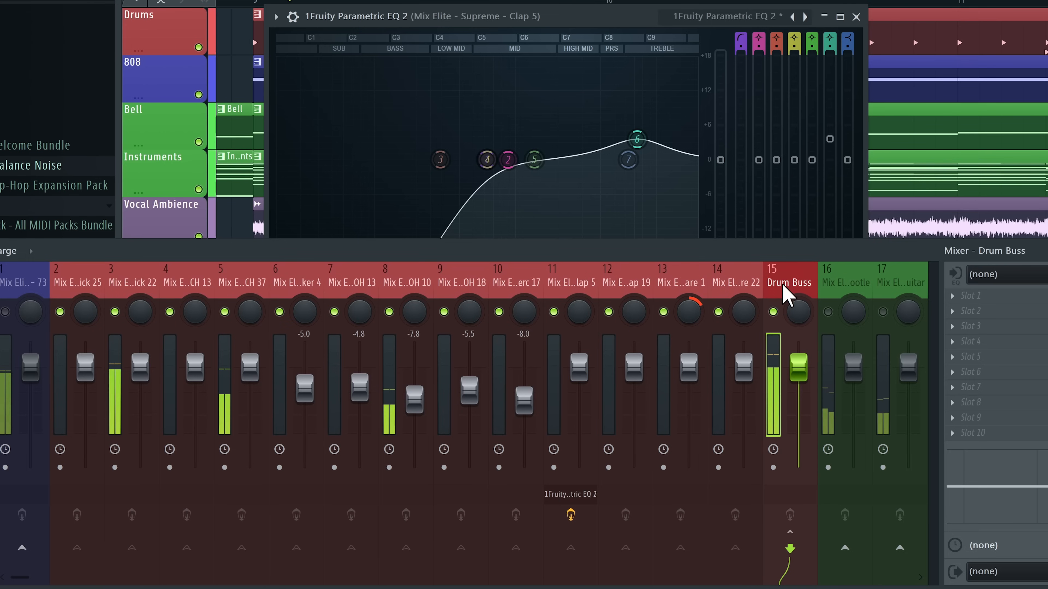
pyautogui.click(995, 311)
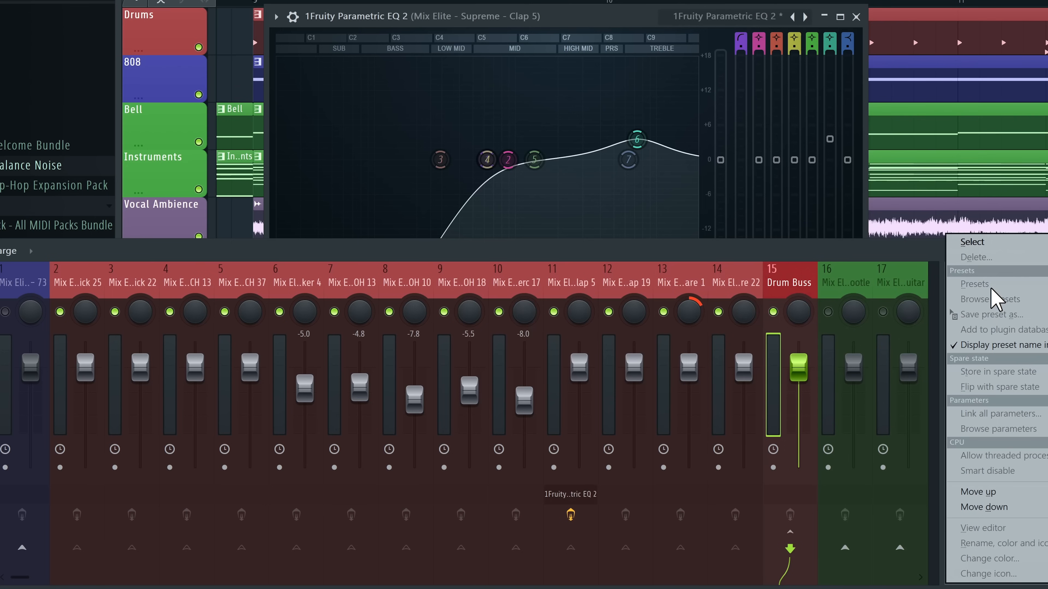
pyautogui.click(907, 263)
pyautogui.click(983, 301)
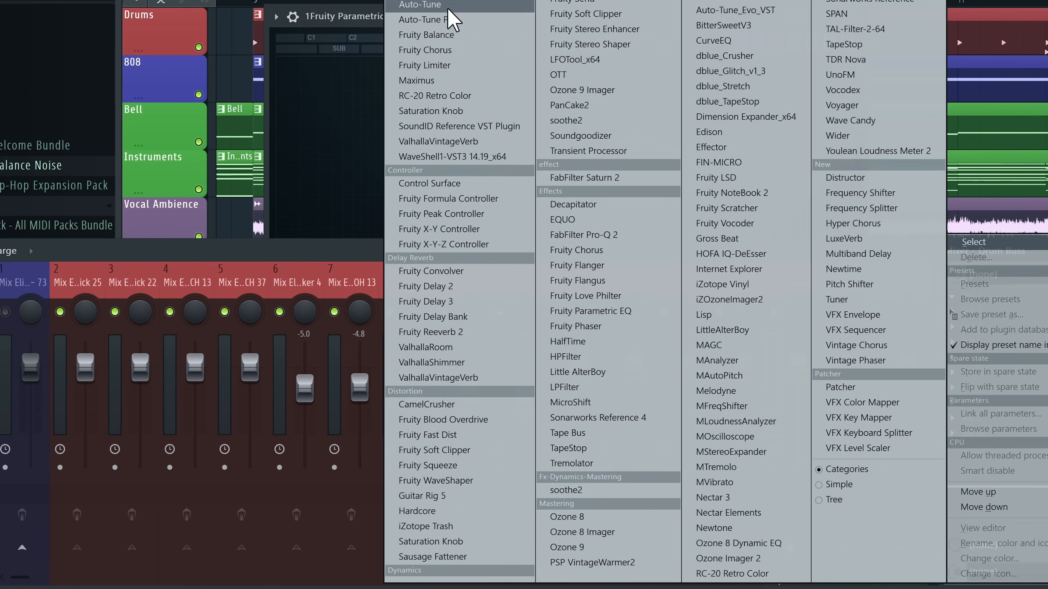
pyautogui.click(573, 204)
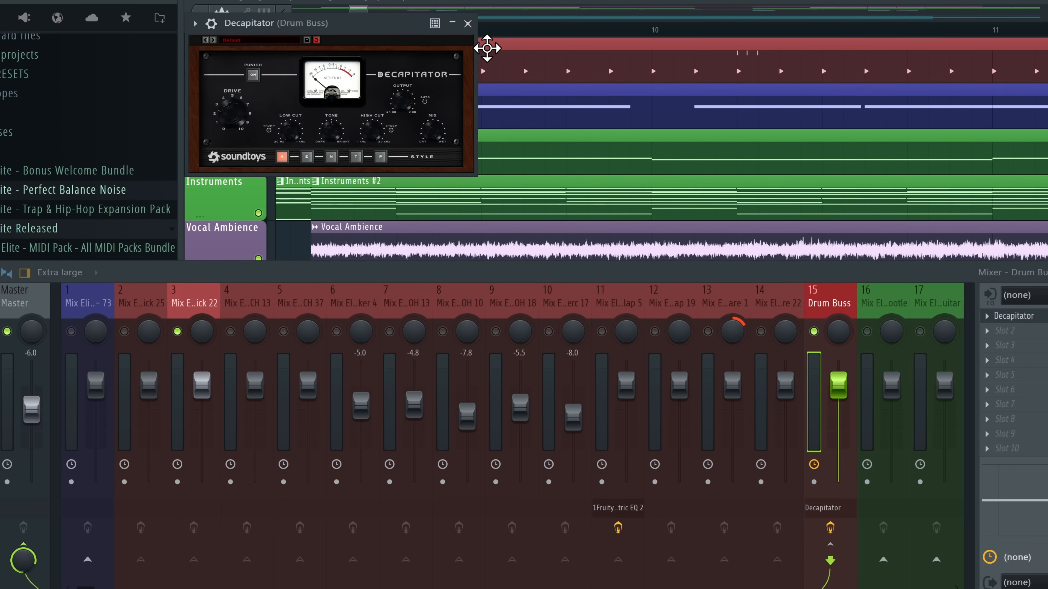
# Add Fruity Fast Dist to the Drum Buss, then remove it
pyautogui.click(469, 23)
pyautogui.click(1003, 331)
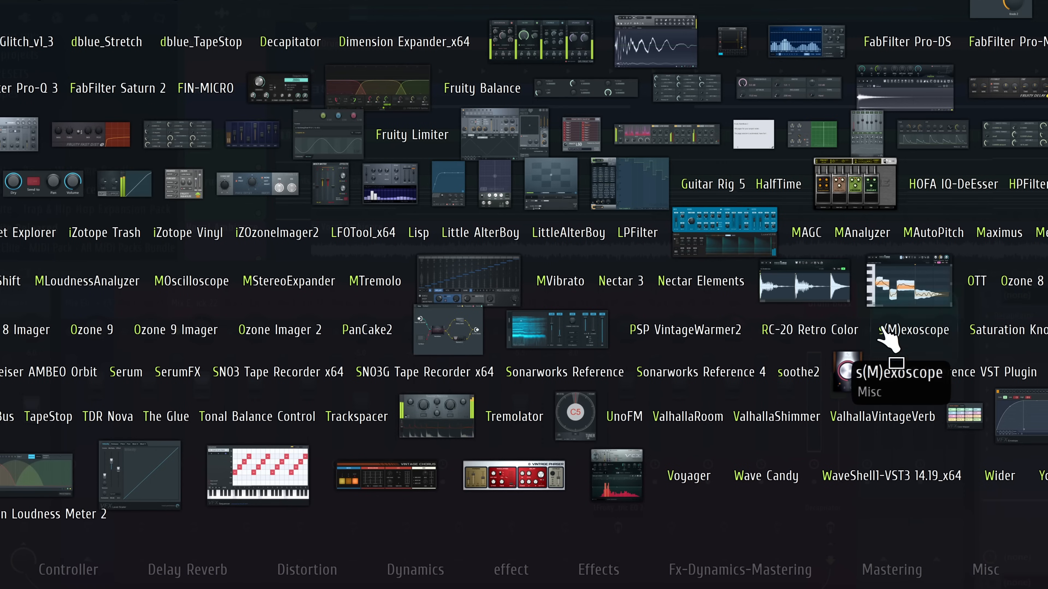
pyautogui.click(85, 140)
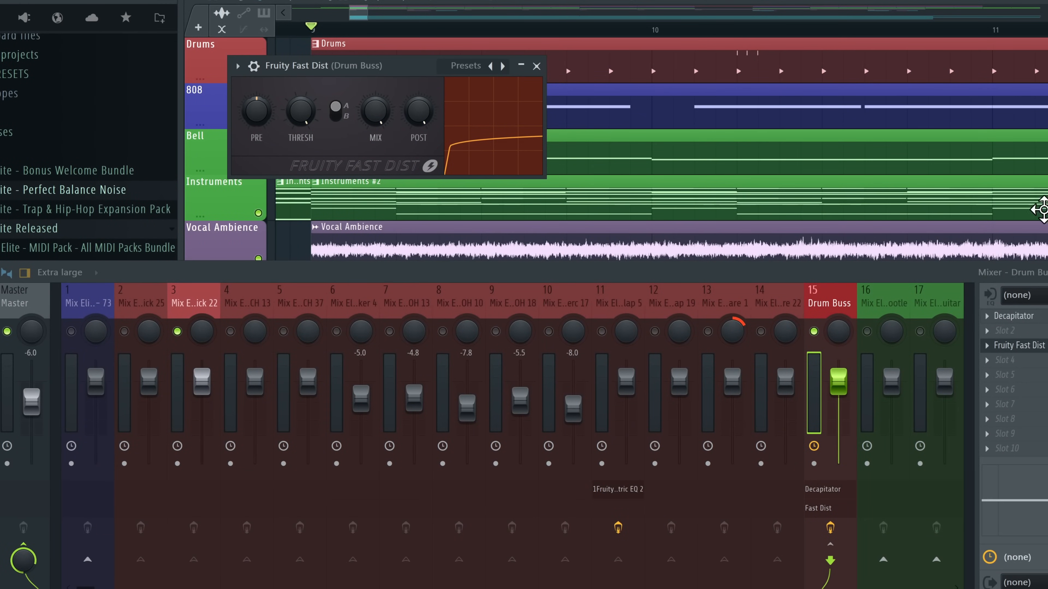
pyautogui.click(1003, 358)
pyautogui.click(1007, 292)
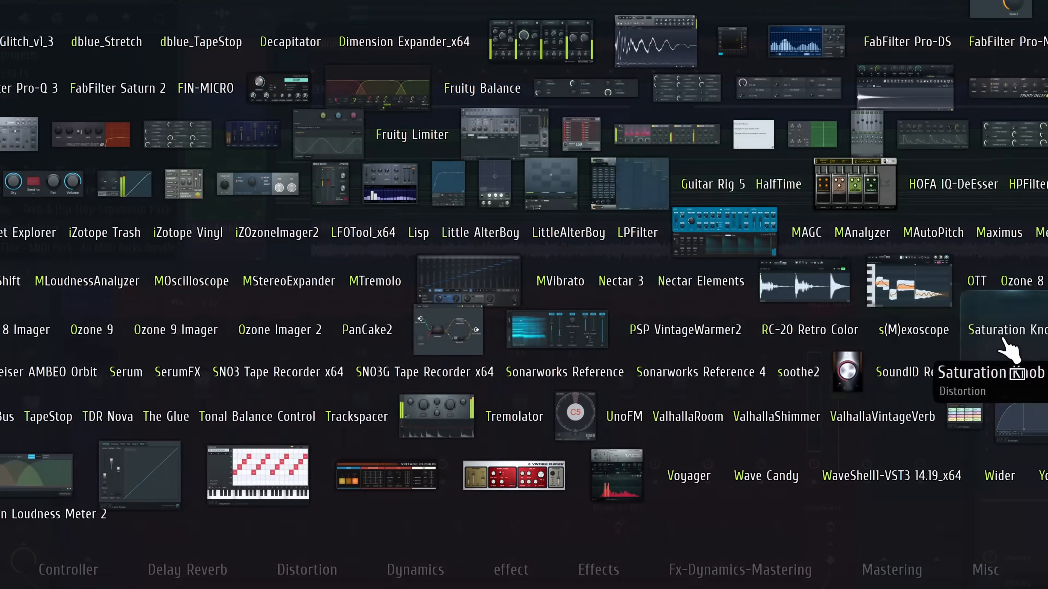
# Load Saturation Knob on the Drum Buss, adjust its amount, then delete it
pyautogui.click(1004, 339)
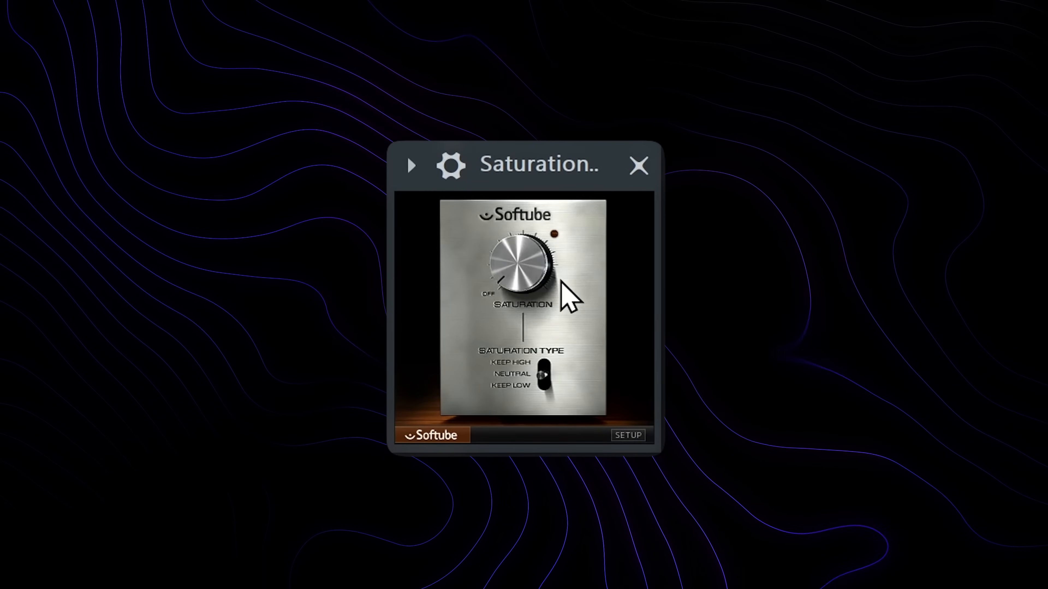
pyautogui.moveTo(533, 249); pyautogui.dragTo(531, 227)
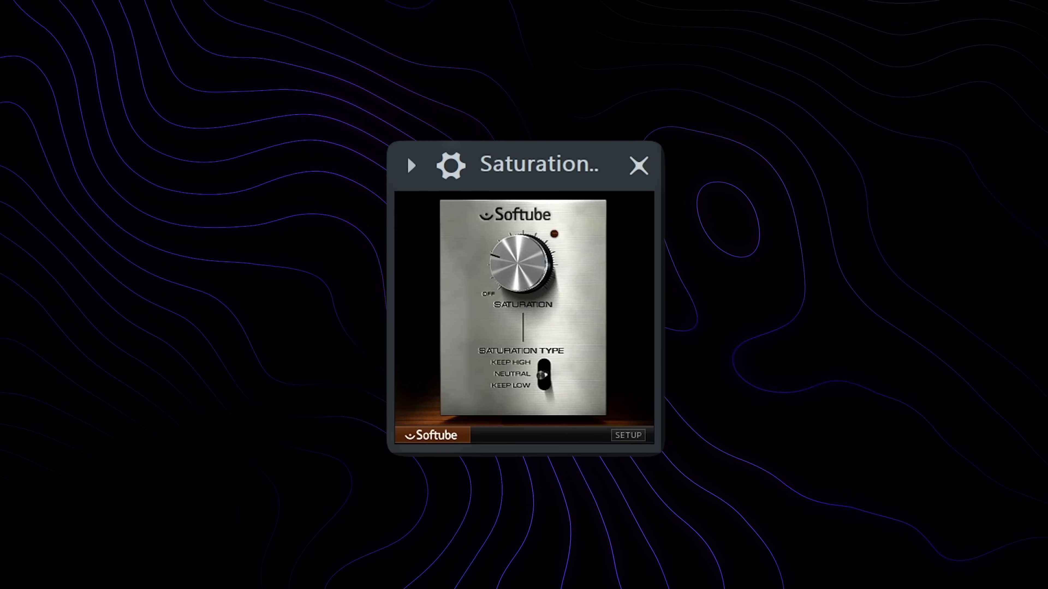
pyautogui.moveTo(541, 273); pyautogui.dragTo(532, 235)
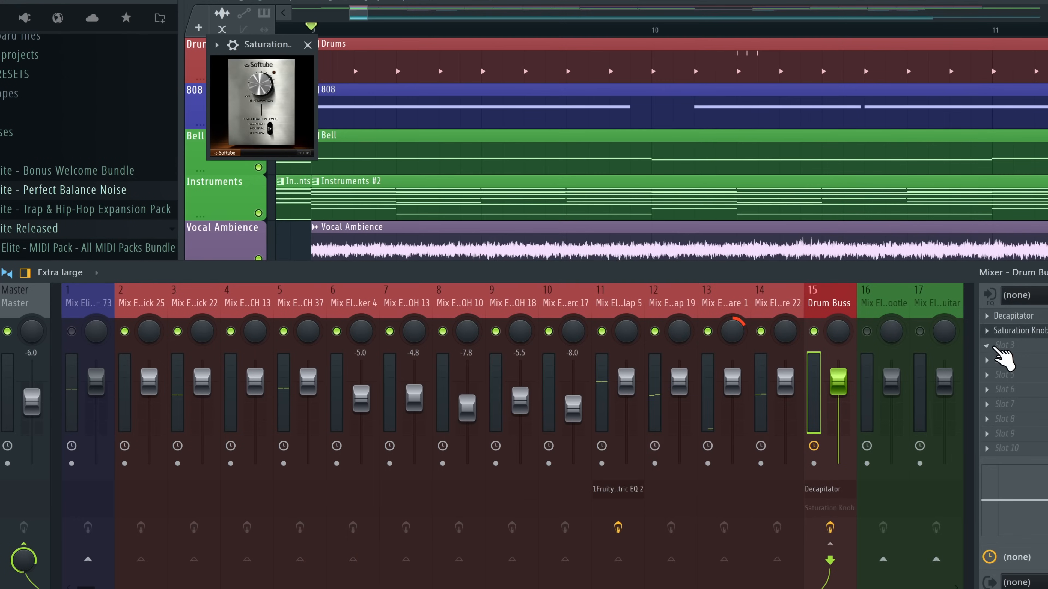
pyautogui.click(982, 257)
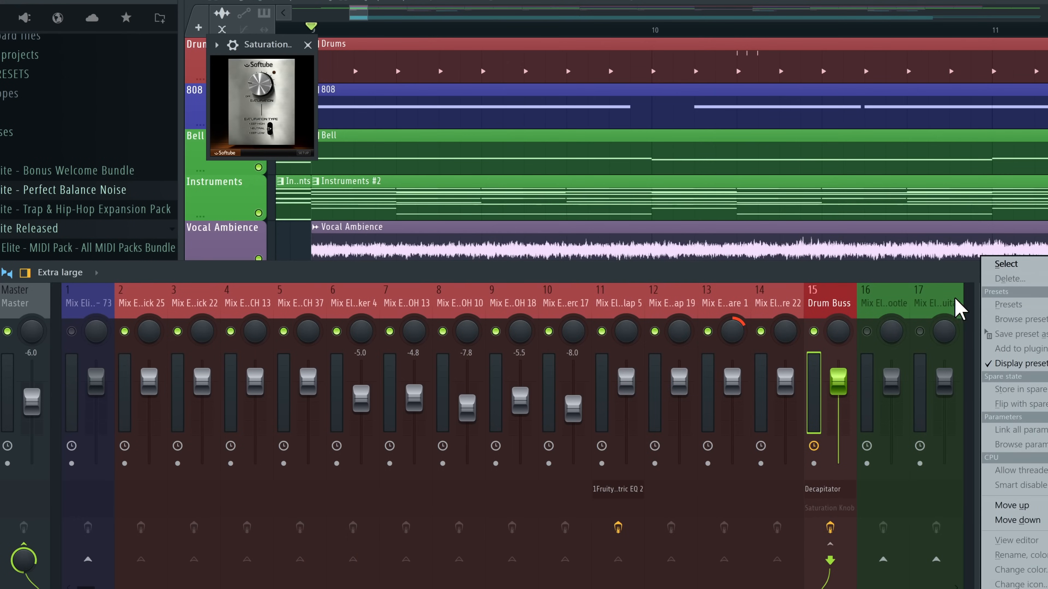
pyautogui.press('Escape')
pyautogui.press('Delete')
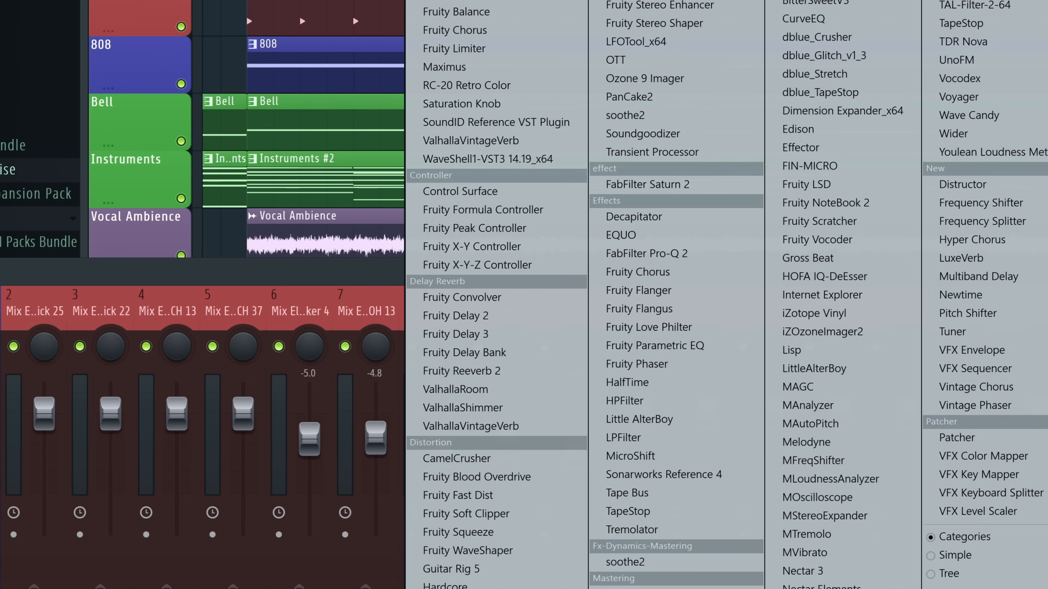
# Add Fruity Limiter to the Master, raise its ceiling, then remove it
pyautogui.click(457, 50)
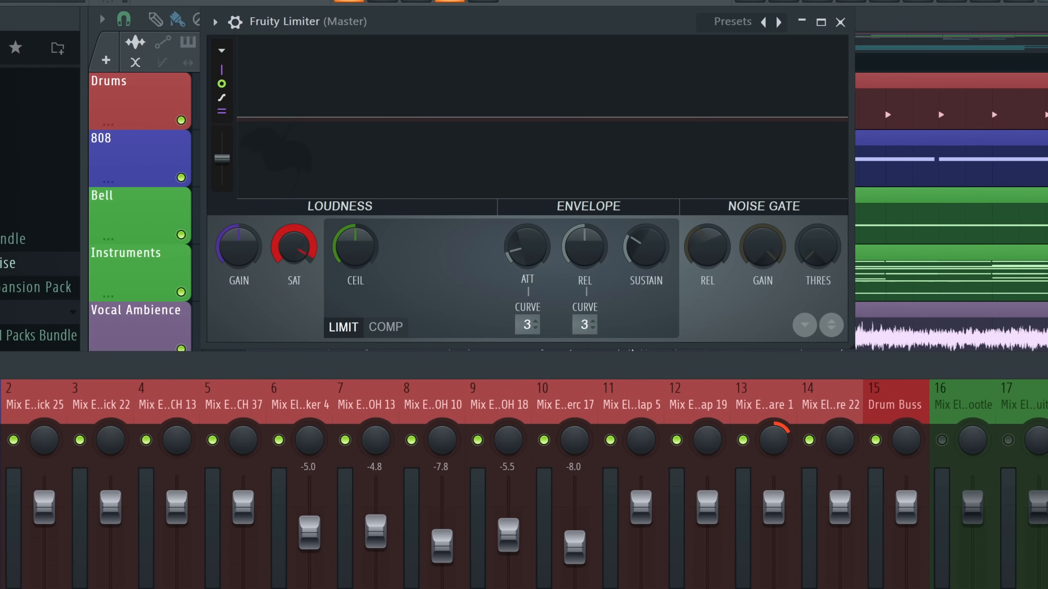
pyautogui.moveTo(366, 264); pyautogui.dragTo(366, 243)
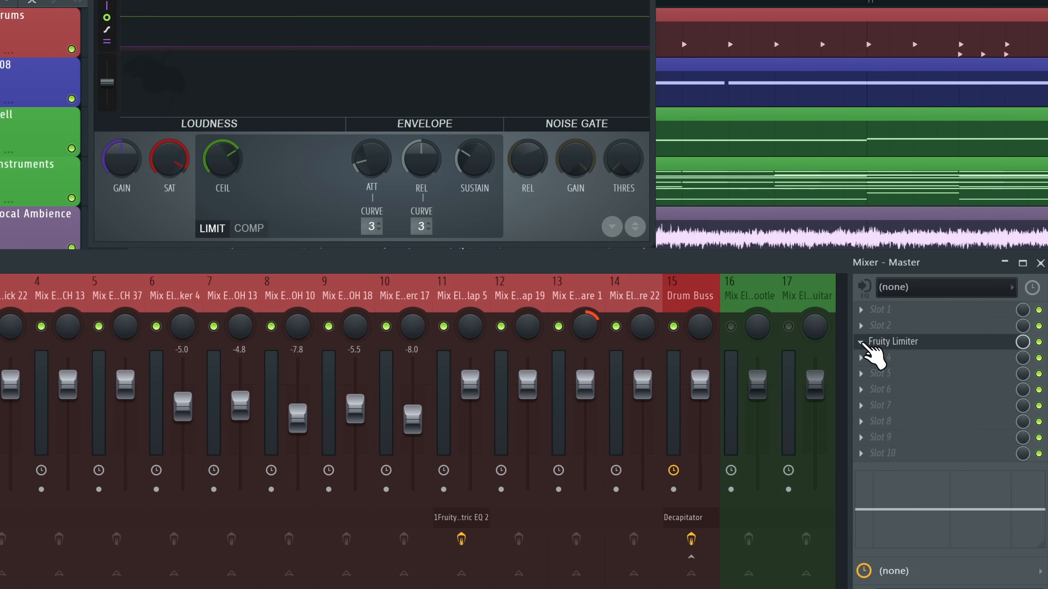
pyautogui.rightClick(866, 345)
pyautogui.click(878, 246)
# Select the Drum Buss, check its Decapitator, and bring up the full plugin picker for an empty slot
pyautogui.click(680, 303)
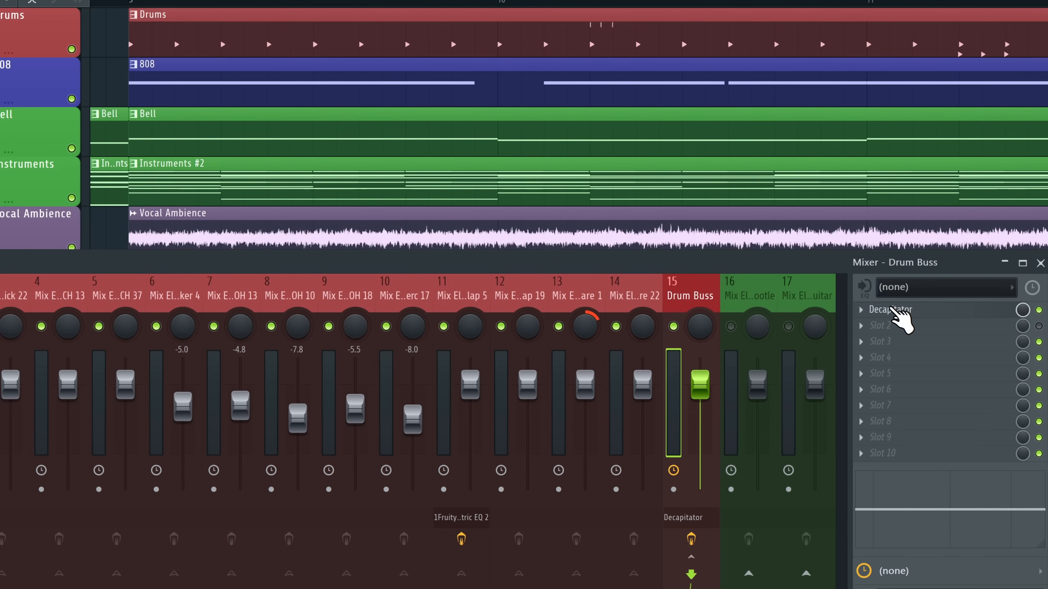
pyautogui.click(892, 311)
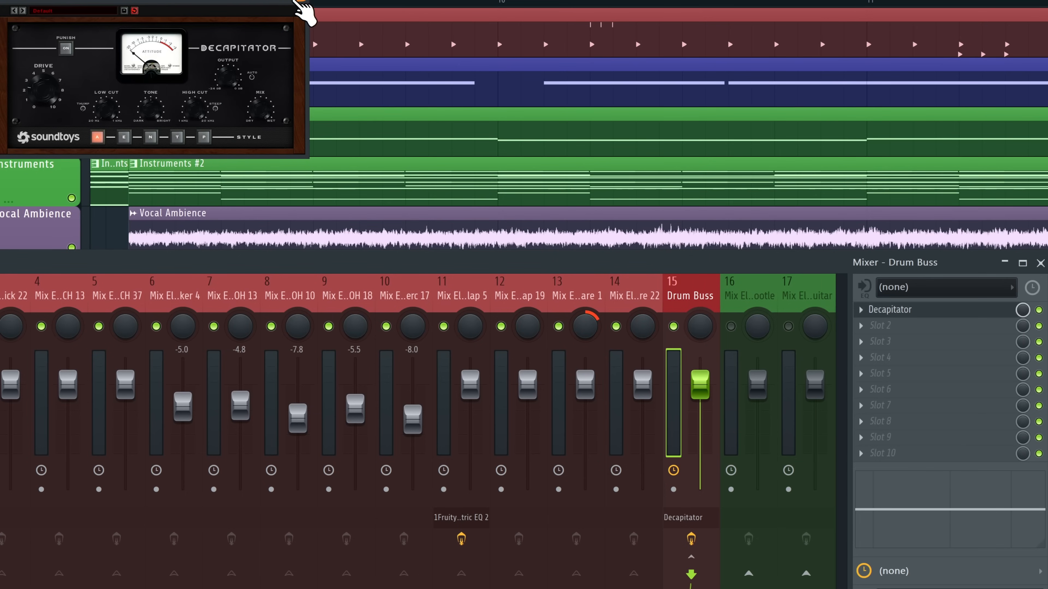
pyautogui.click(296, 2)
pyautogui.click(915, 340)
pyautogui.click(920, 352)
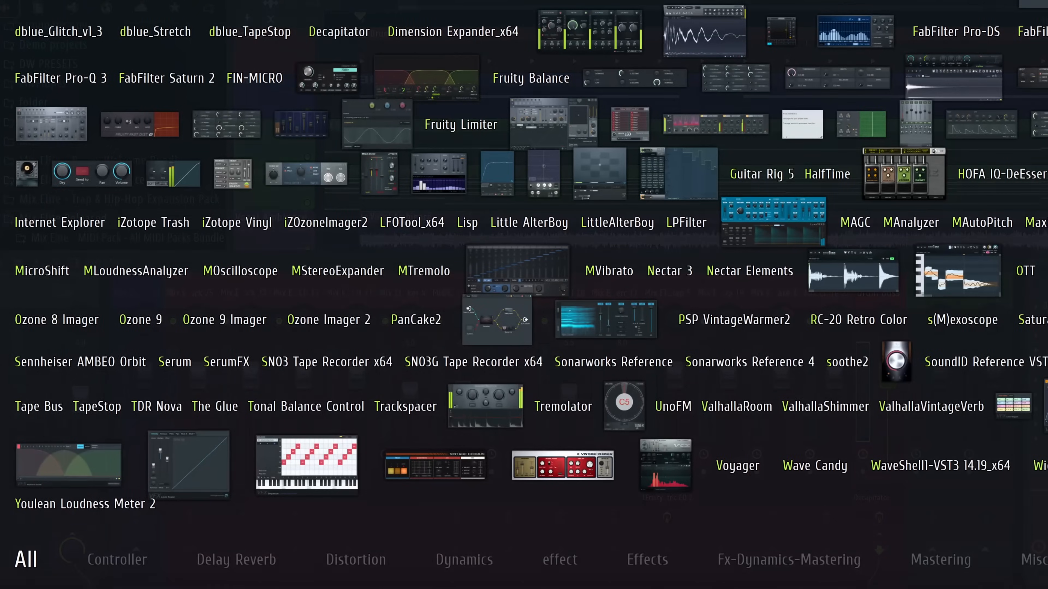
# Load The Glue on the Drum Buss, then replace it with a default Fruity Compressor
pyautogui.click(218, 409)
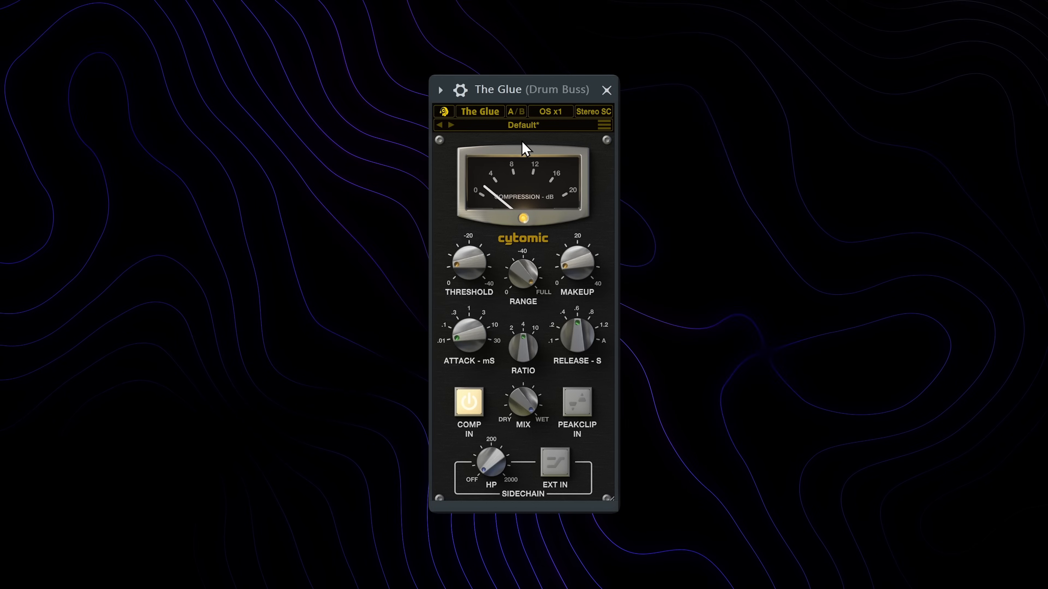
pyautogui.moveTo(463, 286)
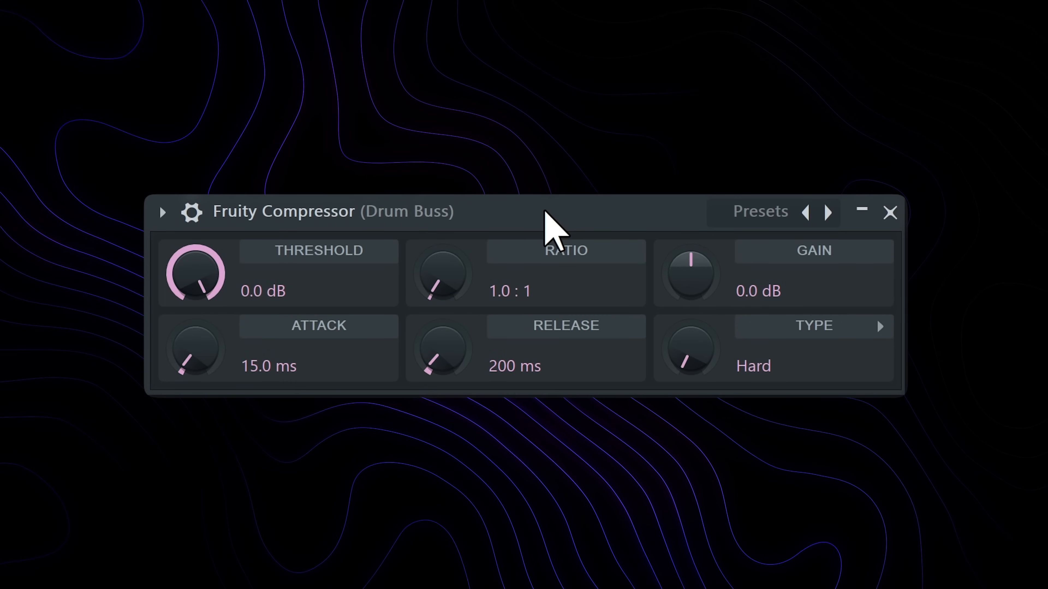
# Pull the compressor threshold down, raise the ratio to 30:1, and reset attack to 0.0 ms
pyautogui.moveTo(196, 270); pyautogui.dragTo(242, 263)
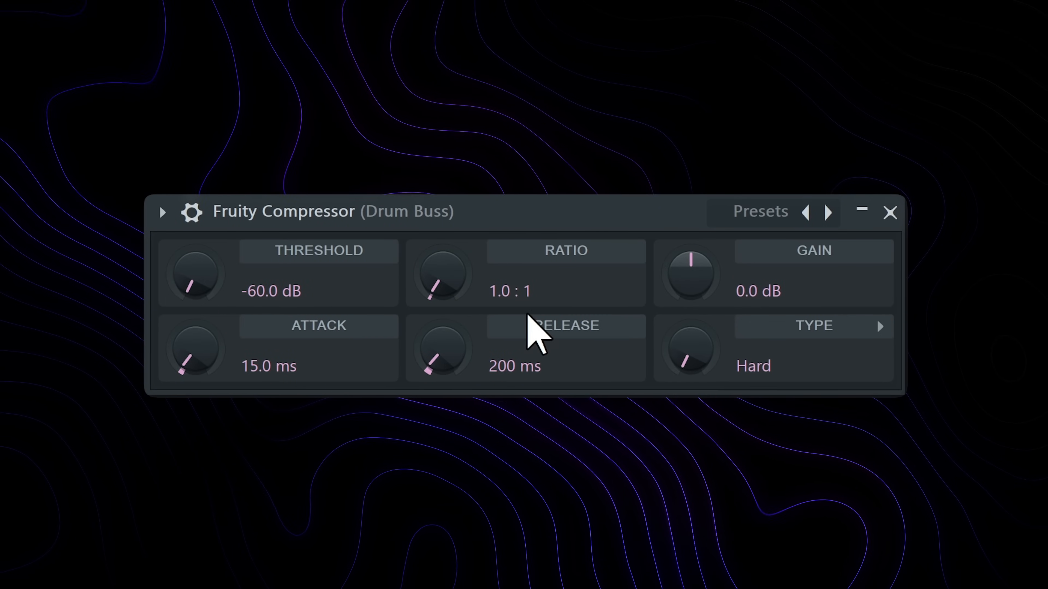
pyautogui.moveTo(442, 273); pyautogui.dragTo(444, 227)
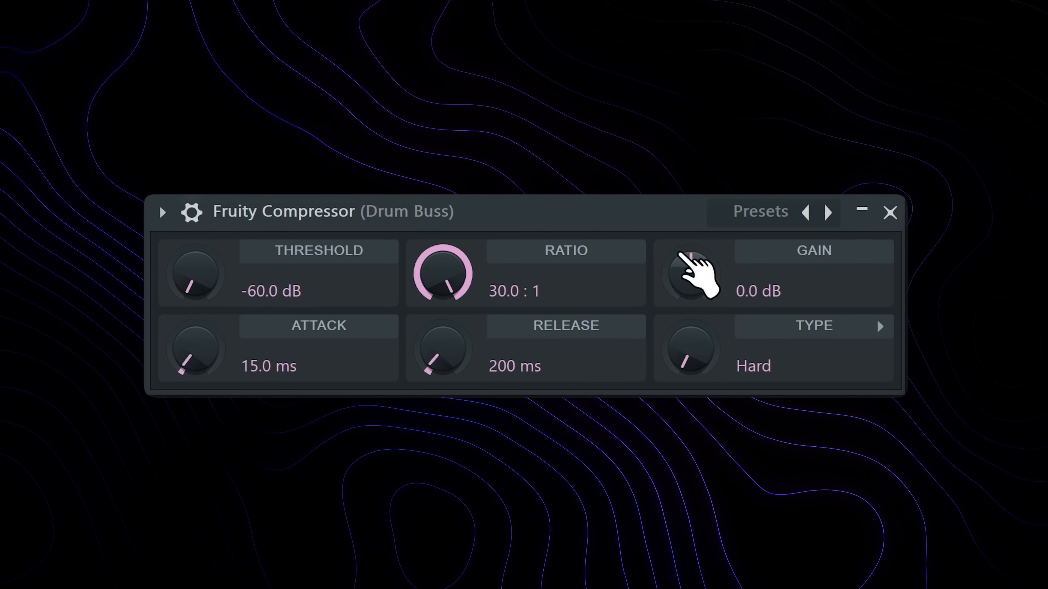
pyautogui.moveTo(689, 258); pyautogui.dragTo(690, 223)
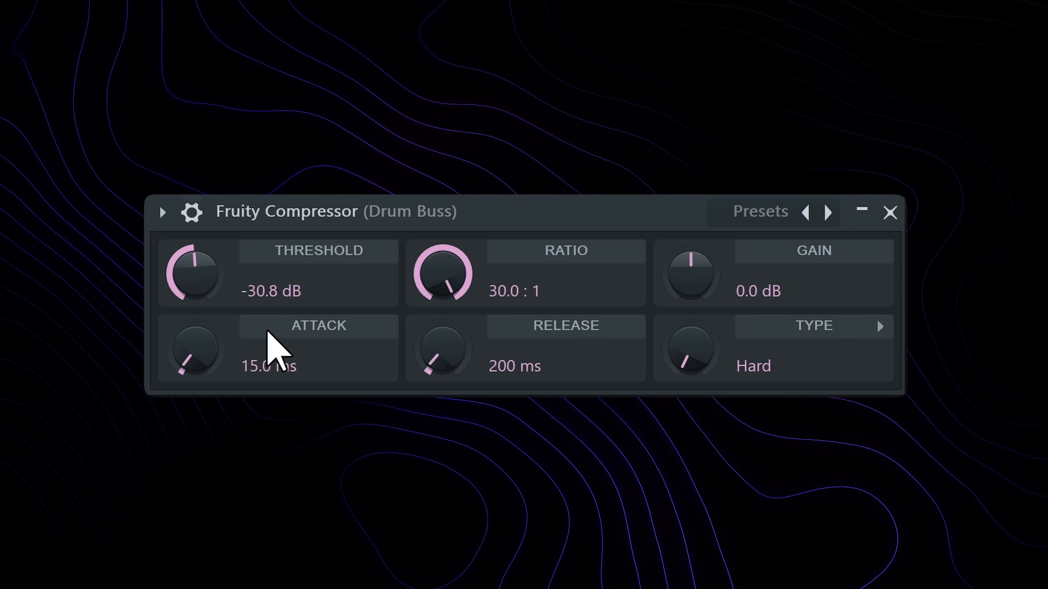
pyautogui.moveTo(210, 347); pyautogui.dragTo(211, 338)
pyautogui.rightClick(210, 347)
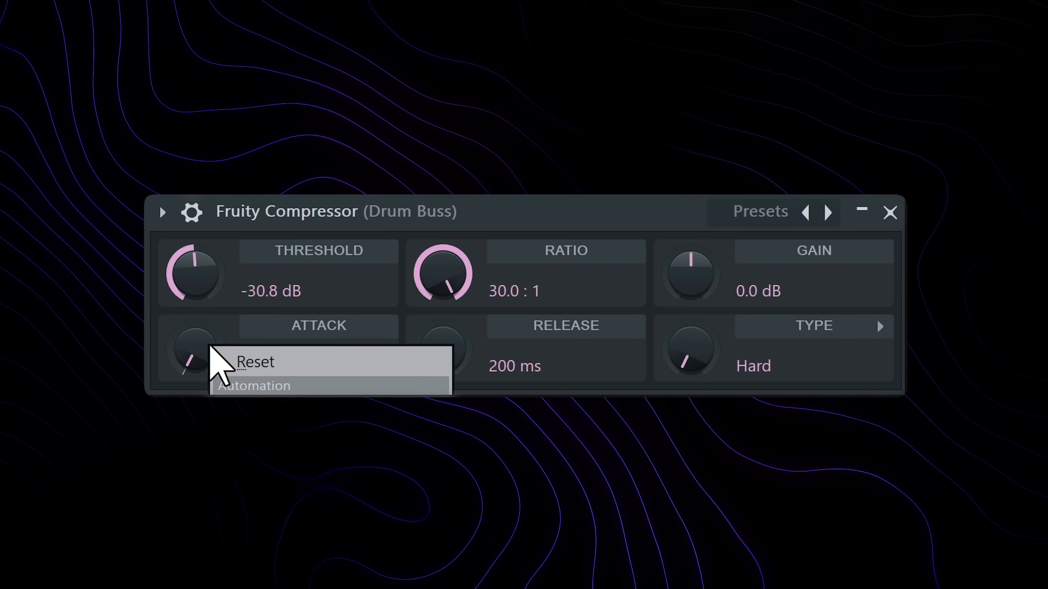
pyautogui.click(214, 355)
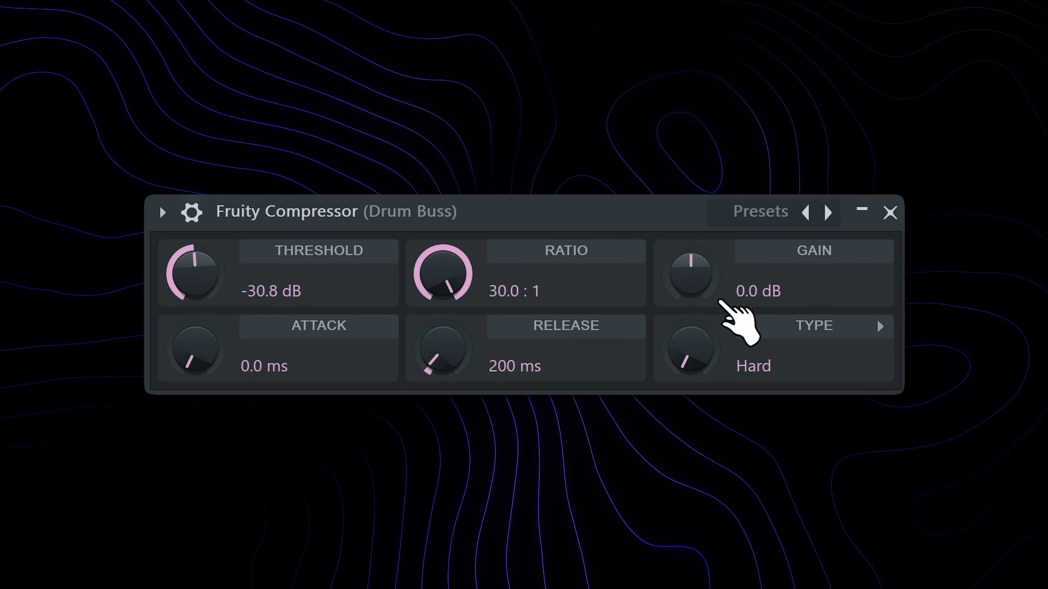
# Set gain to 26.9 dB, lengthen attack, threshold -50.4 dB, and blend the wet mix at about 30%
pyautogui.moveTo(720, 301); pyautogui.dragTo(684, 176)
pyautogui.moveTo(683, 278)
pyautogui.mouseDown()
pyautogui.moveTo(683, 294)
pyautogui.moveTo(701, 275)
pyautogui.mouseUp()
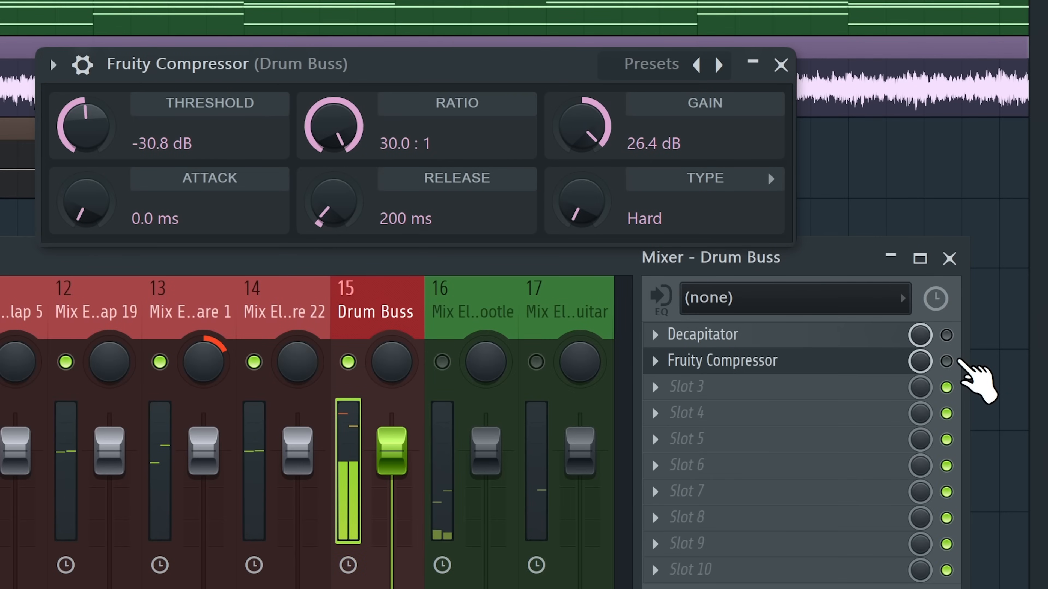
pyautogui.click(947, 361)
pyautogui.moveTo(593, 126); pyautogui.dragTo(593, 117)
pyautogui.moveTo(86, 201); pyautogui.dragTo(86, 190)
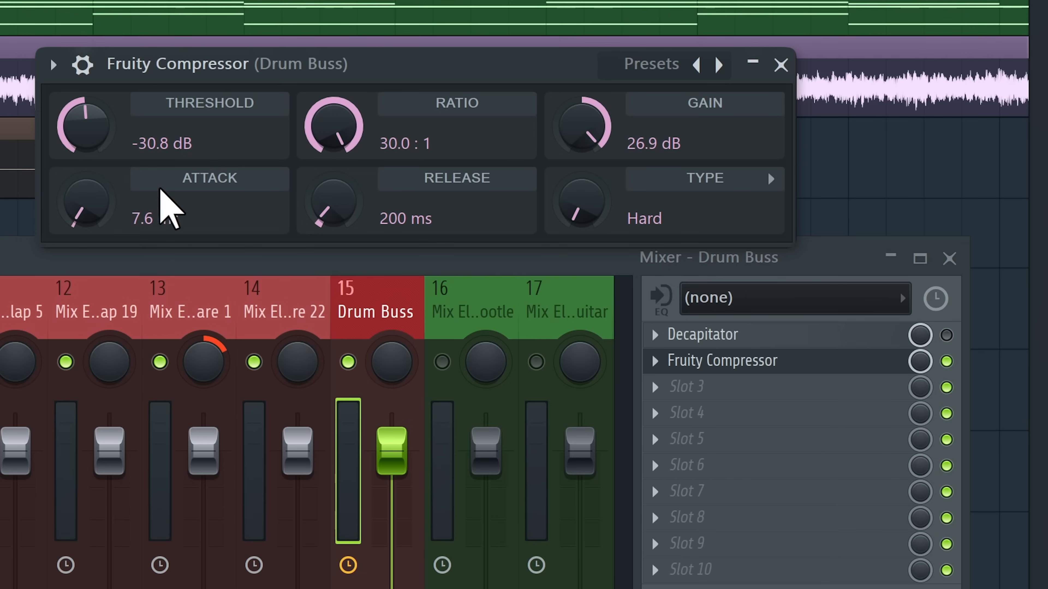
pyautogui.moveTo(164, 220); pyautogui.dragTo(163, 208)
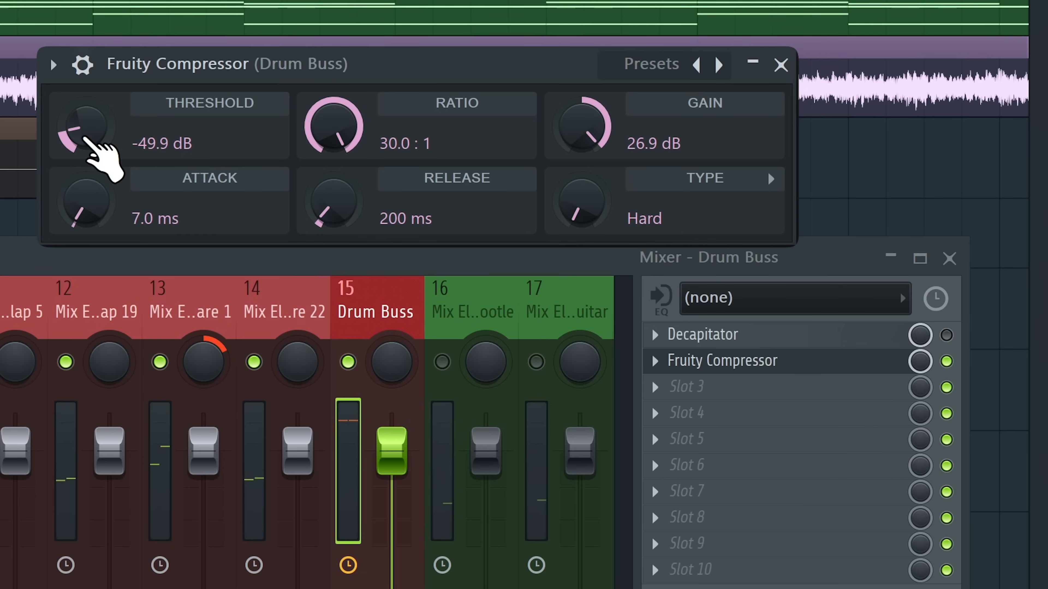
pyautogui.moveTo(84, 139); pyautogui.dragTo(84, 141)
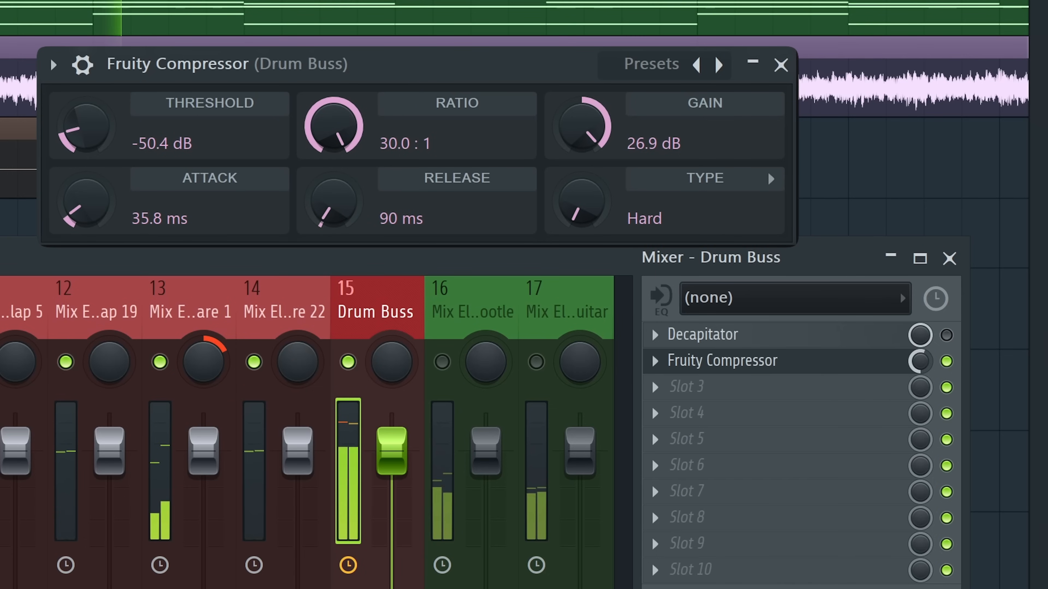
pyautogui.moveTo(919, 362); pyautogui.dragTo(920, 417)
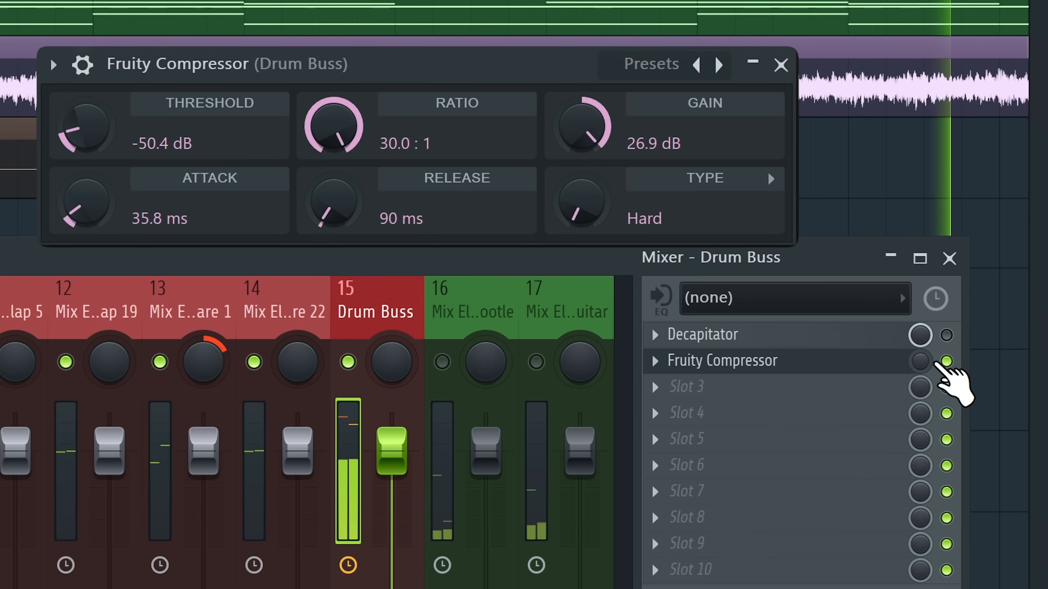
pyautogui.moveTo(927, 362); pyautogui.dragTo(926, 339)
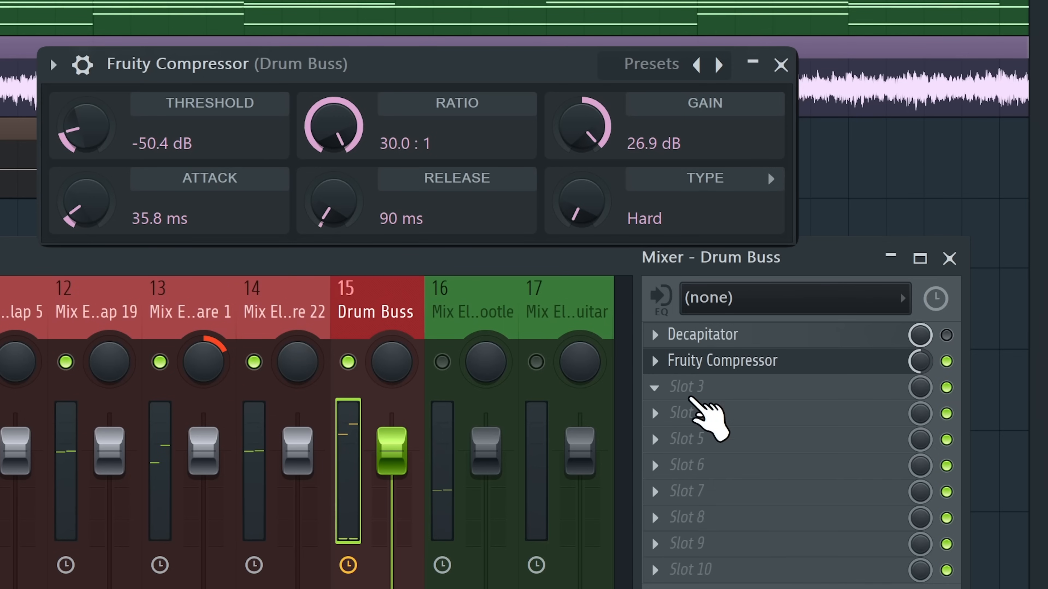
# Push the Drum Buss Transient Processor's attack to 63%, then close its window
pyautogui.click(676, 390)
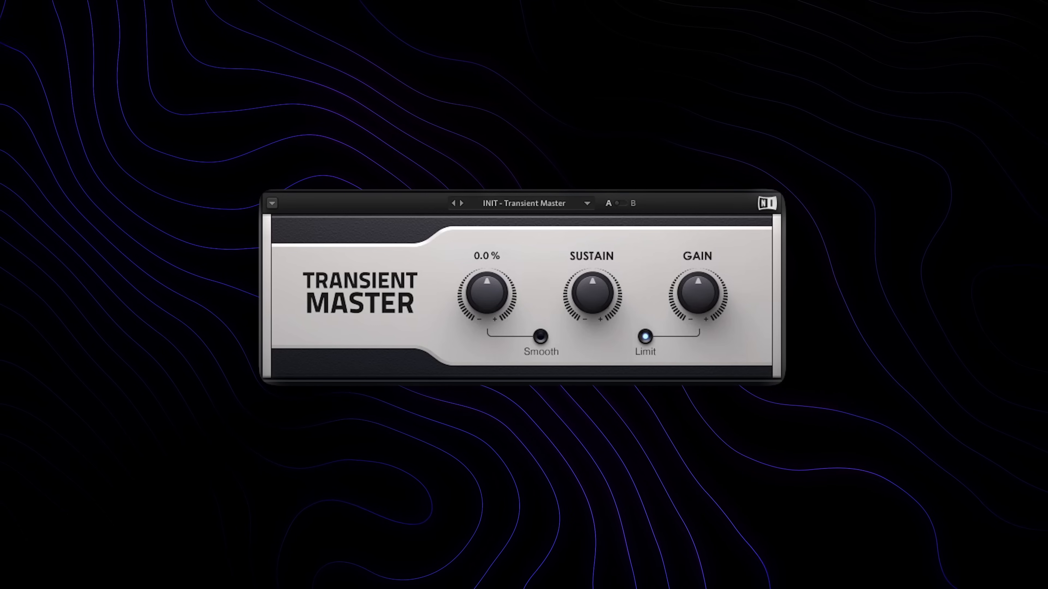
pyautogui.moveTo(488, 295); pyautogui.dragTo(489, 244)
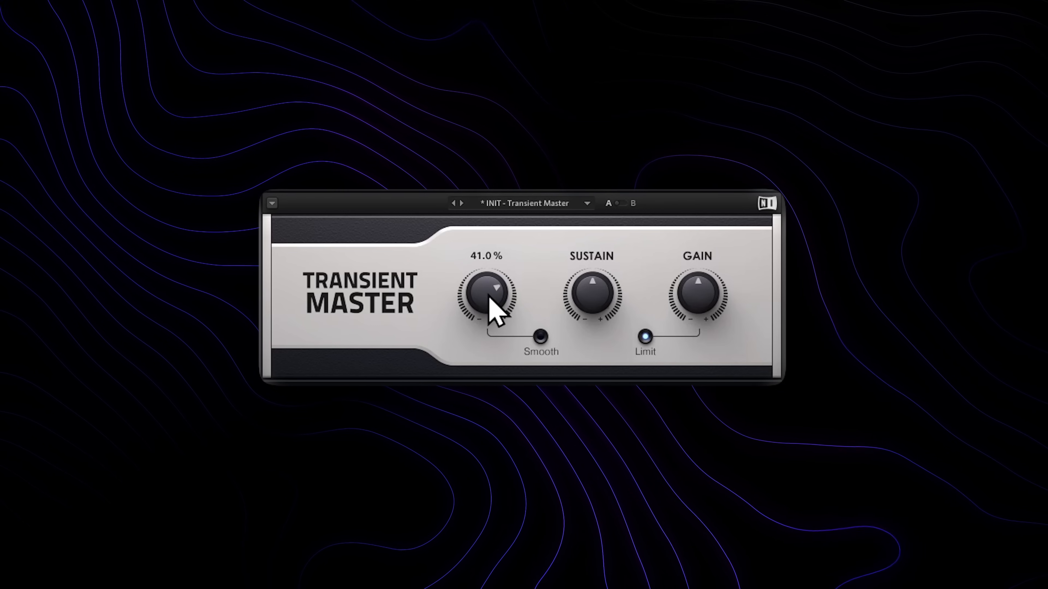
pyautogui.moveTo(494, 302); pyautogui.dragTo(503, 204)
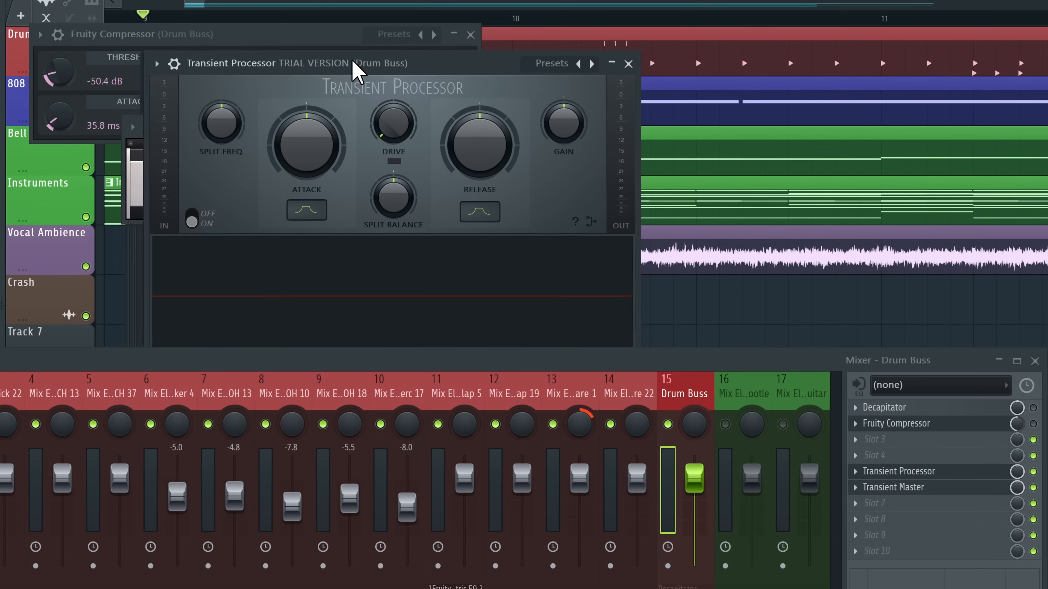
pyautogui.click(658, 30)
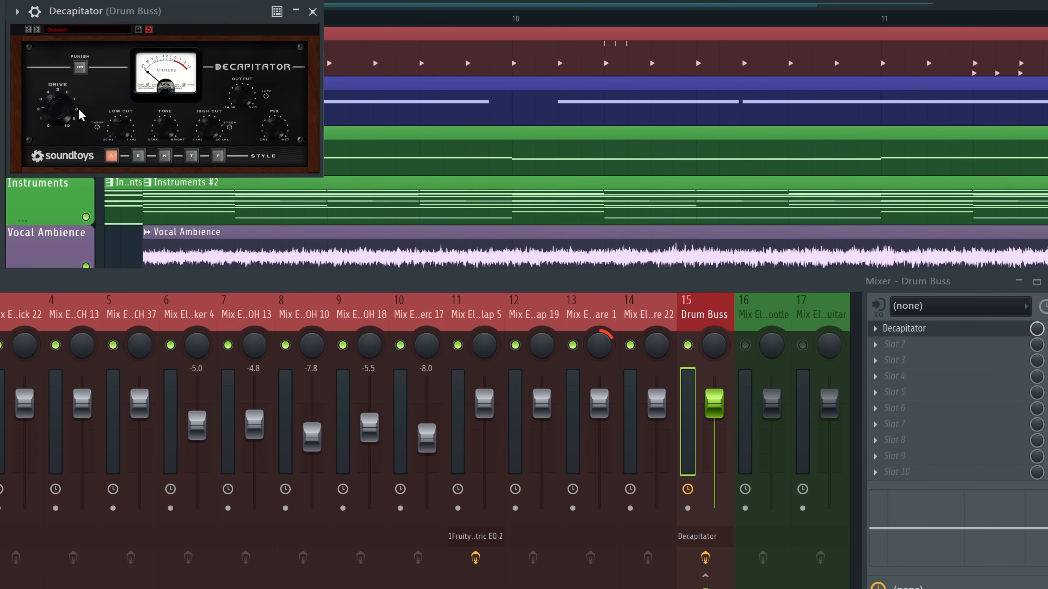
# Play the drums briefly, close the Decapitator window, and solo the Drum Buss
pyautogui.press('space')
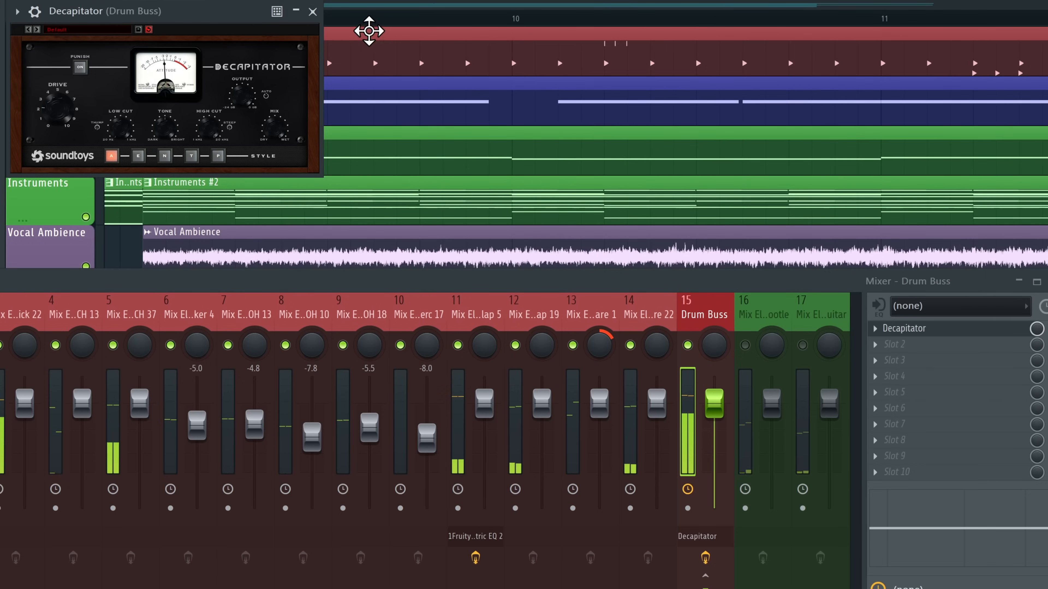
pyautogui.press('space')
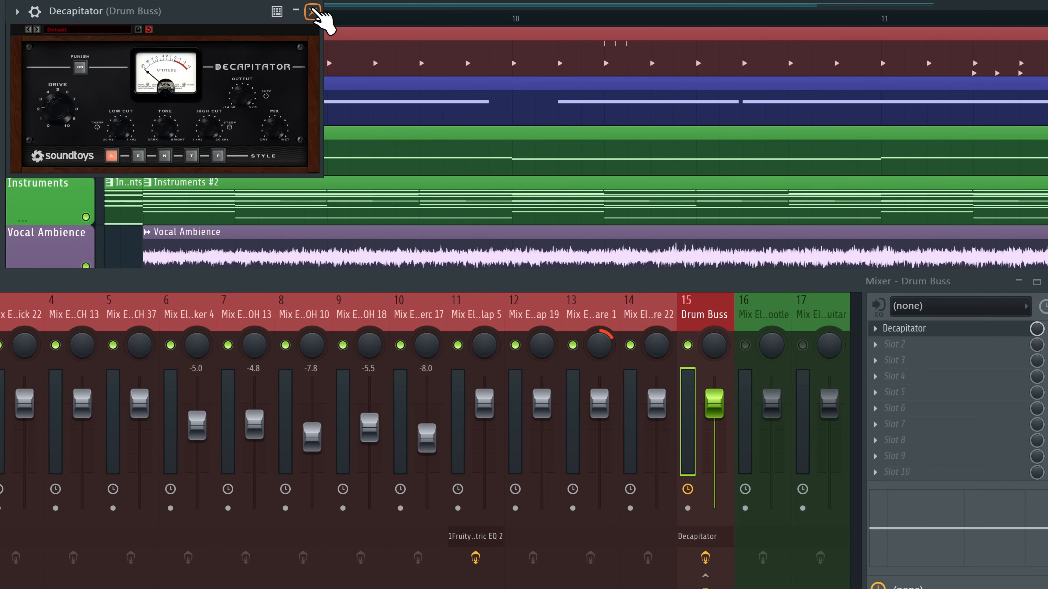
pyautogui.click(312, 13)
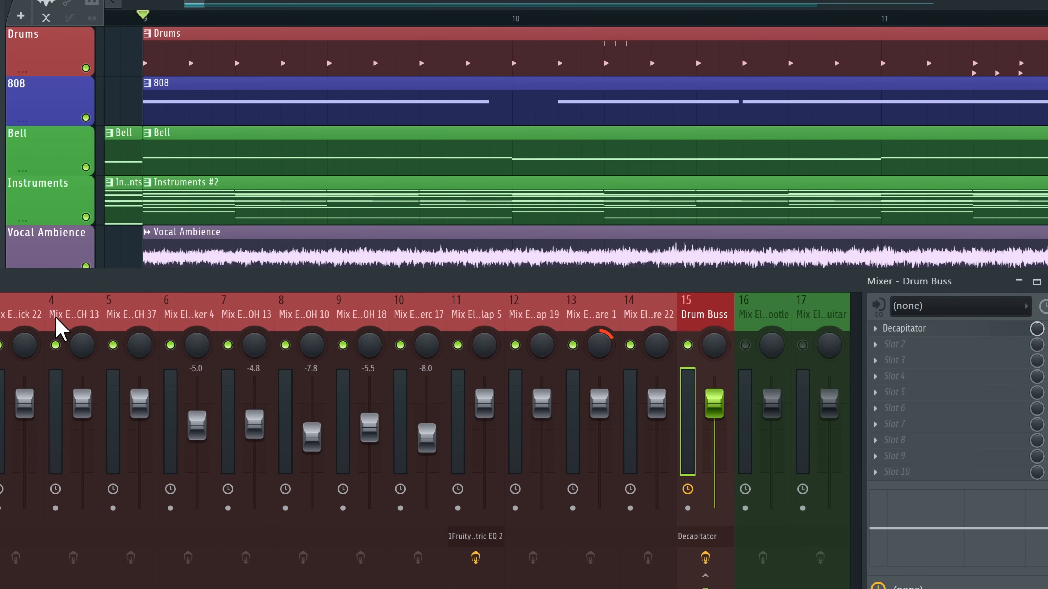
pyautogui.rightClick(687, 345)
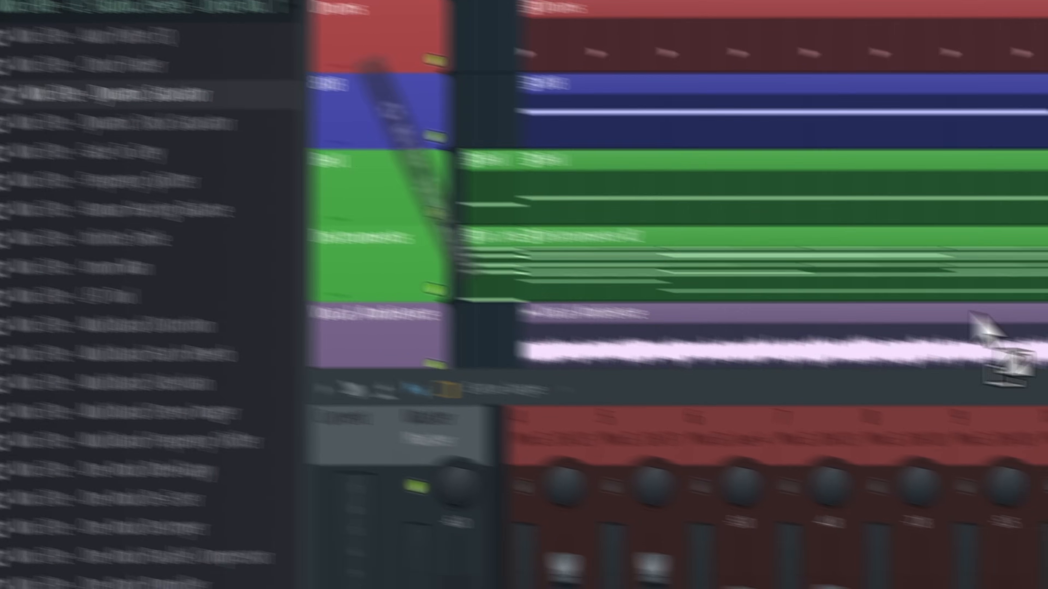
# Add the Dynamic Saturator to the Drum Buss and dial in its Distortion and Amount
pyautogui.moveTo(779, 307); pyautogui.dragTo(790, 317)
pyautogui.moveTo(616, 253); pyautogui.dragTo(615, 259)
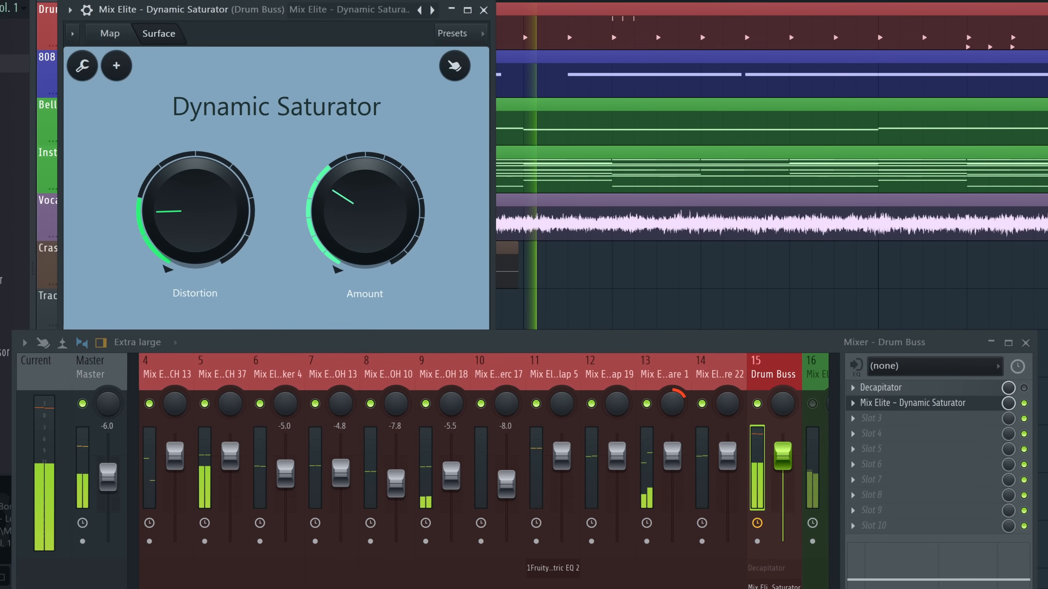
pyautogui.moveTo(365, 225); pyautogui.dragTo(366, 244)
pyautogui.moveTo(181, 210); pyautogui.dragTo(209, 226)
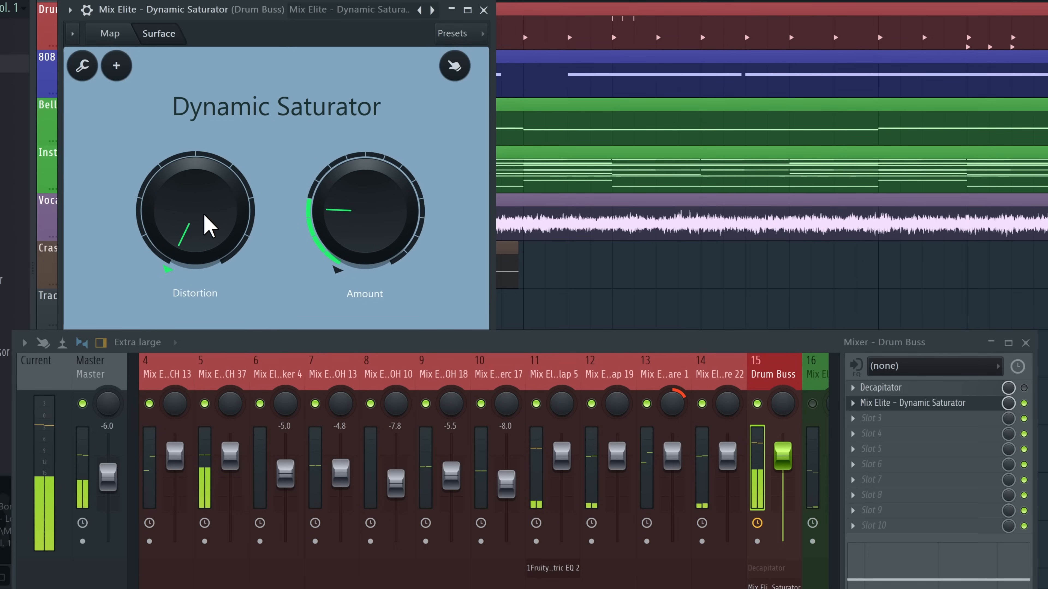
pyautogui.moveTo(379, 238); pyautogui.dragTo(382, 200)
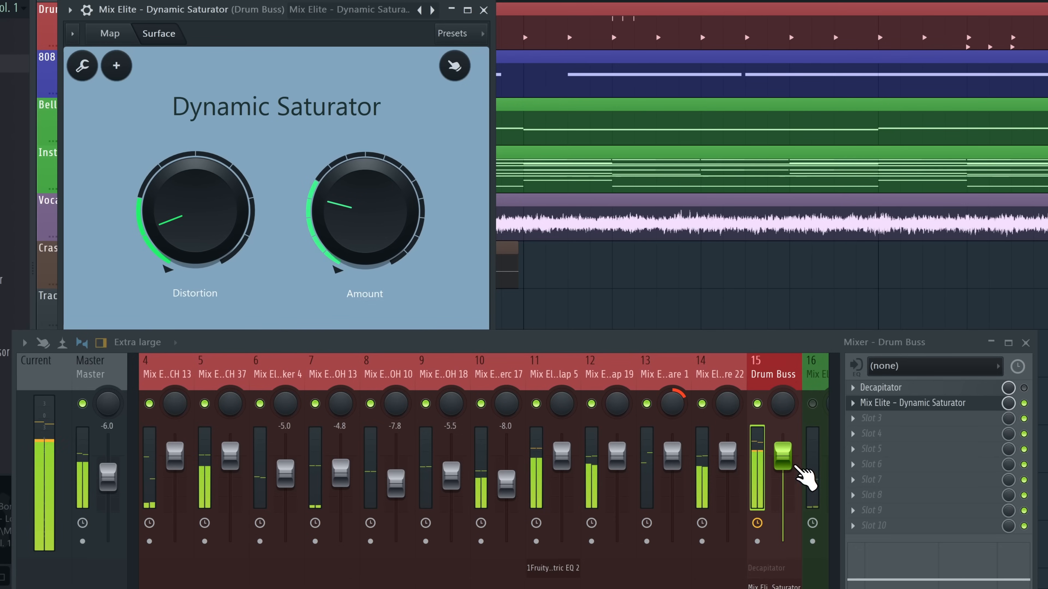
# Compare the saturator bypassed and on, check its routing map, then close its window
pyautogui.click(1024, 404)
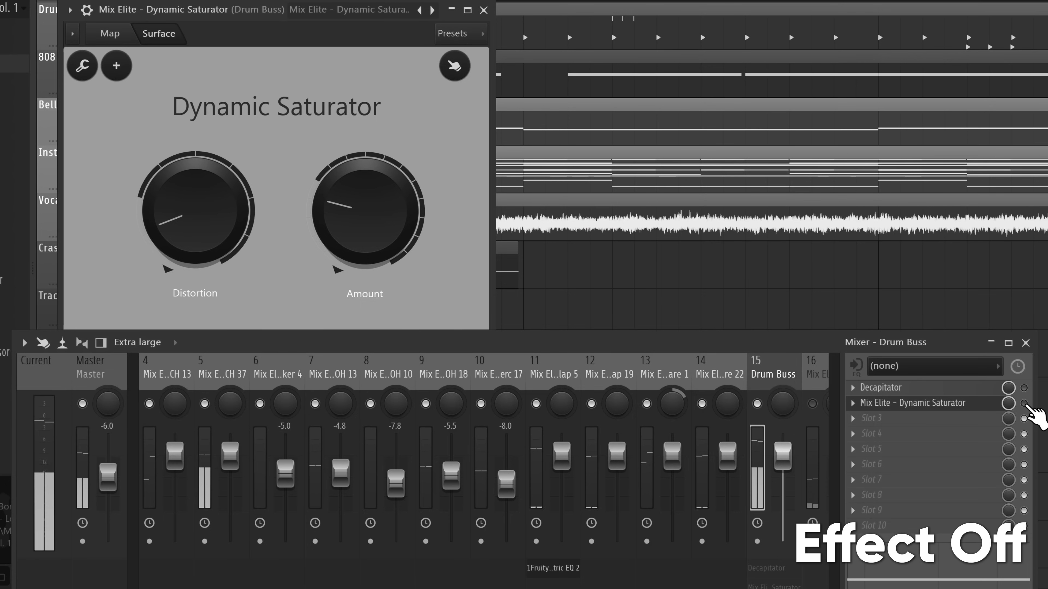
pyautogui.click(1024, 404)
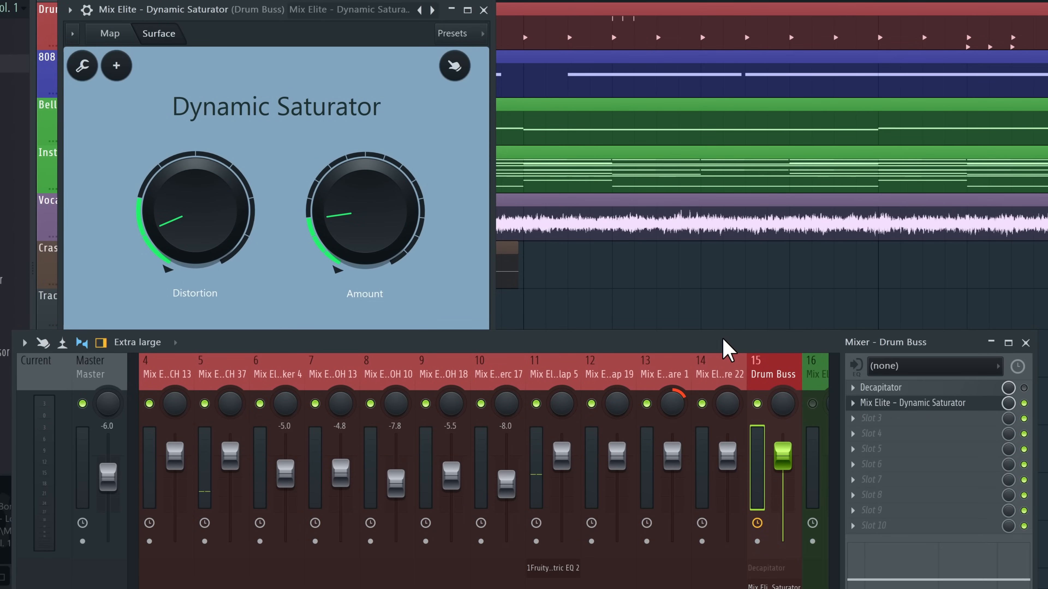
pyautogui.click(119, 31)
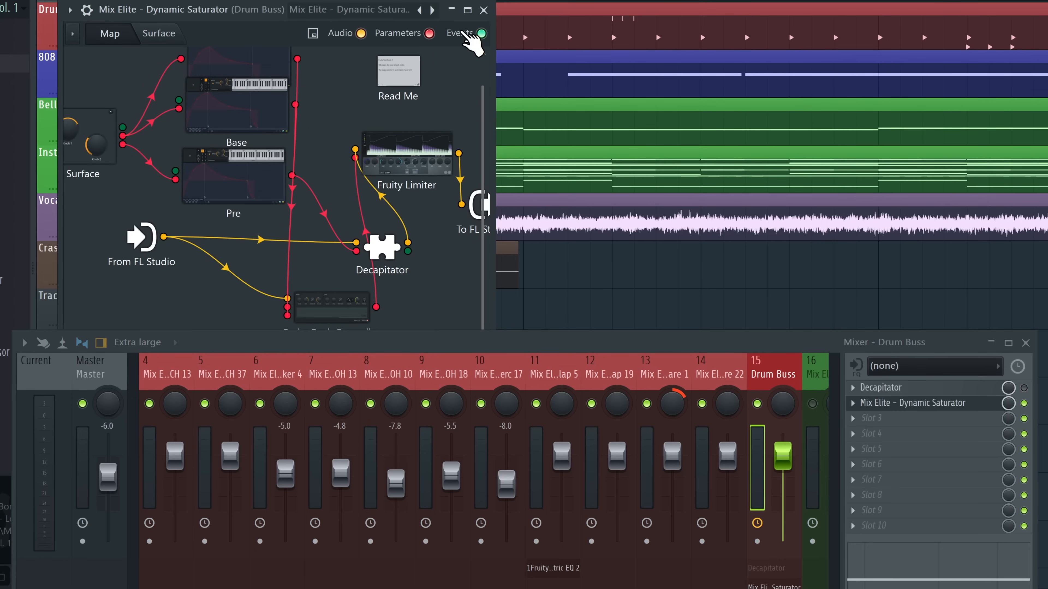
pyautogui.click(165, 33)
pyautogui.click(484, 9)
# Delete the Dynamic Saturator from the Drum Buss and widen the mixer view
pyautogui.click(853, 402)
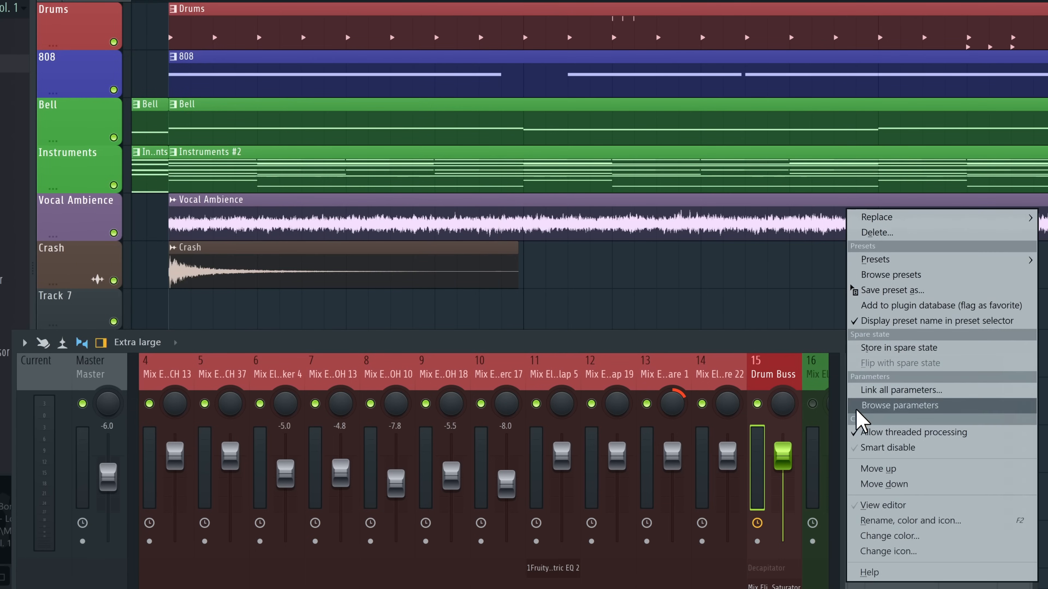
pyautogui.click(883, 233)
pyautogui.moveTo(639, 342); pyautogui.dragTo(665, 247)
pyautogui.click(920, 292)
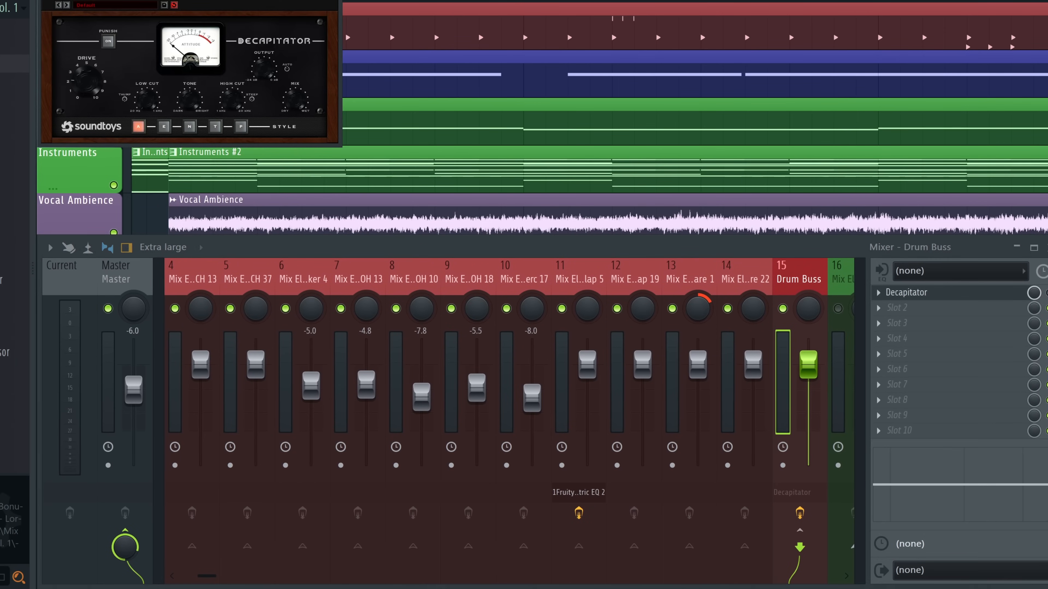
pyautogui.click(934, 298)
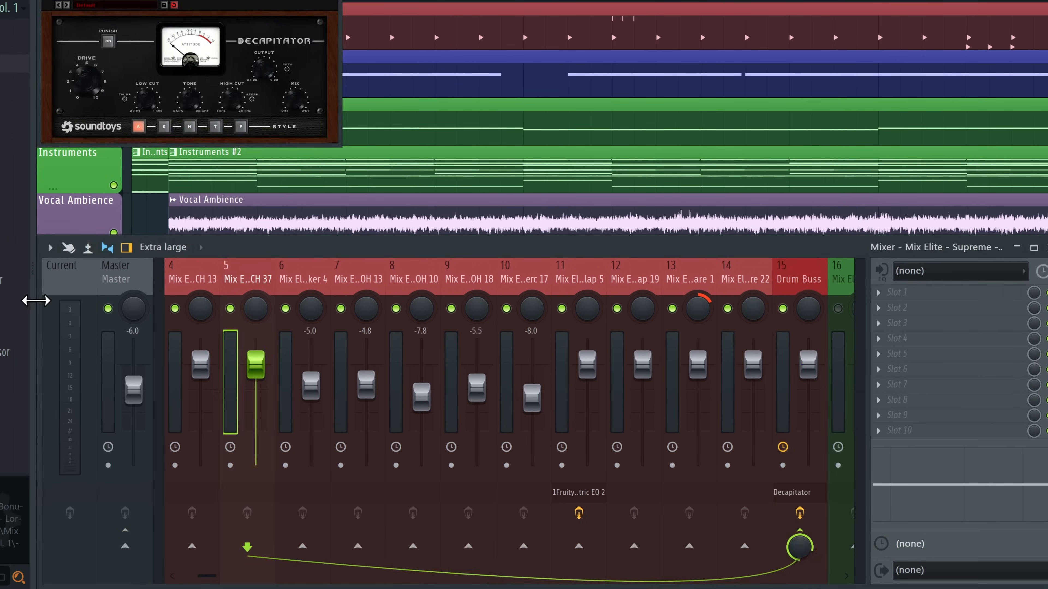
pyautogui.moveTo(36, 300); pyautogui.dragTo(0, 299)
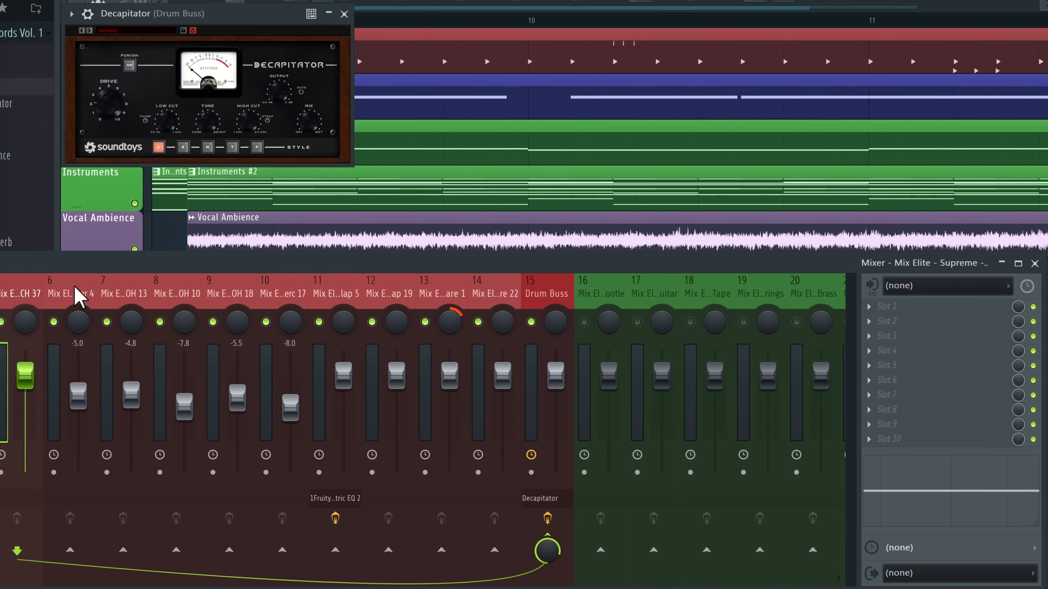
pyautogui.hscroll(-3, 80, 295)
# Load Auburn Sounds Couture as a transient shaper on mixer track 3 (Kick 22)
pyautogui.click(83, 301)
pyautogui.rightClick(54, 322)
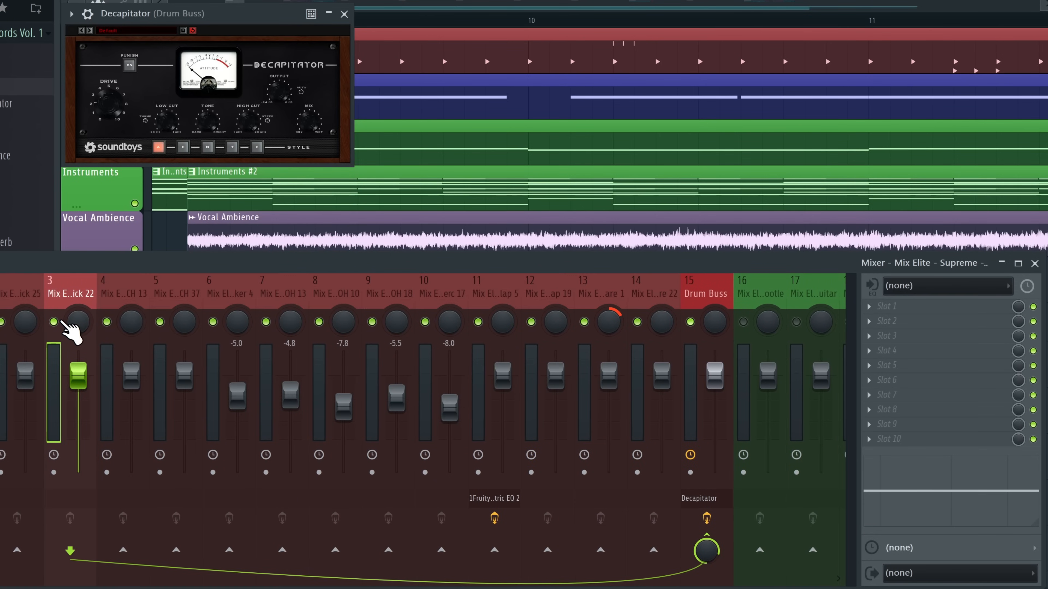
pyautogui.click(344, 13)
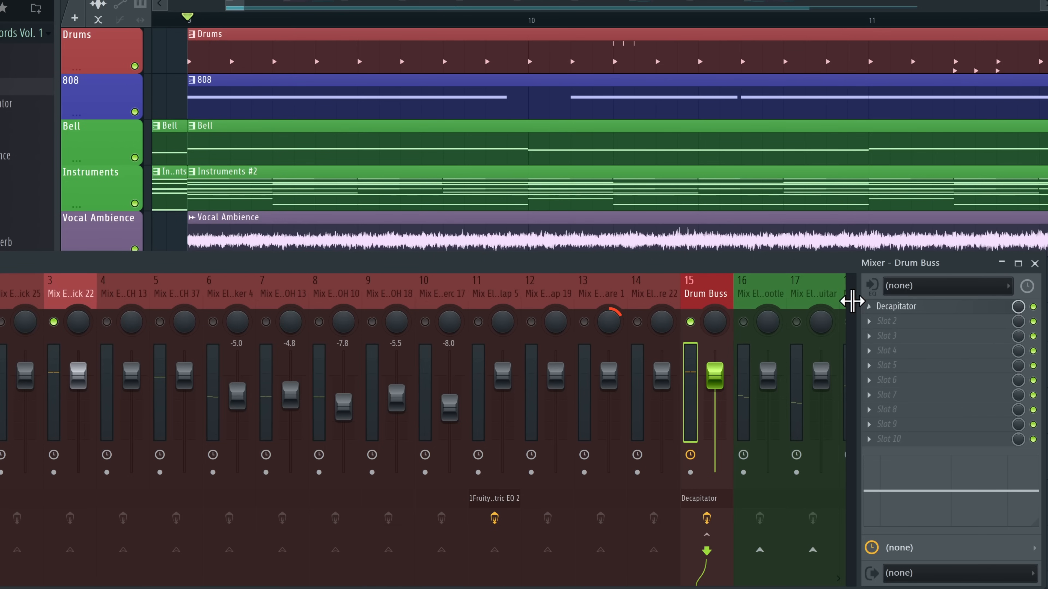
pyautogui.click(70, 315)
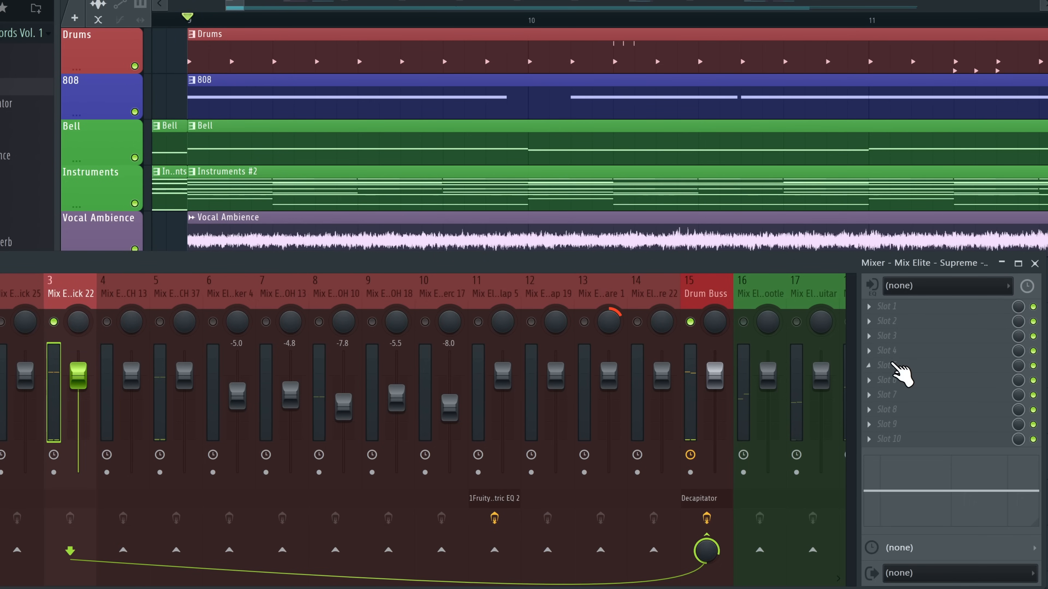
pyautogui.click(900, 375)
pyautogui.click(900, 374)
pyautogui.moveTo(889, 255)
pyautogui.click(667, 16)
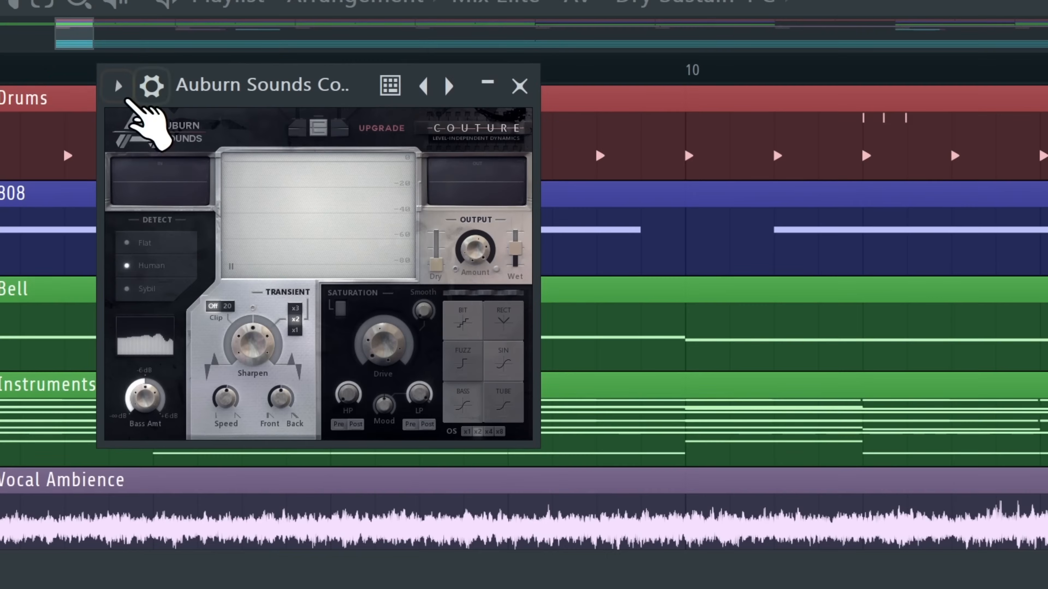
pyautogui.moveTo(296, 91); pyautogui.dragTo(200, 78)
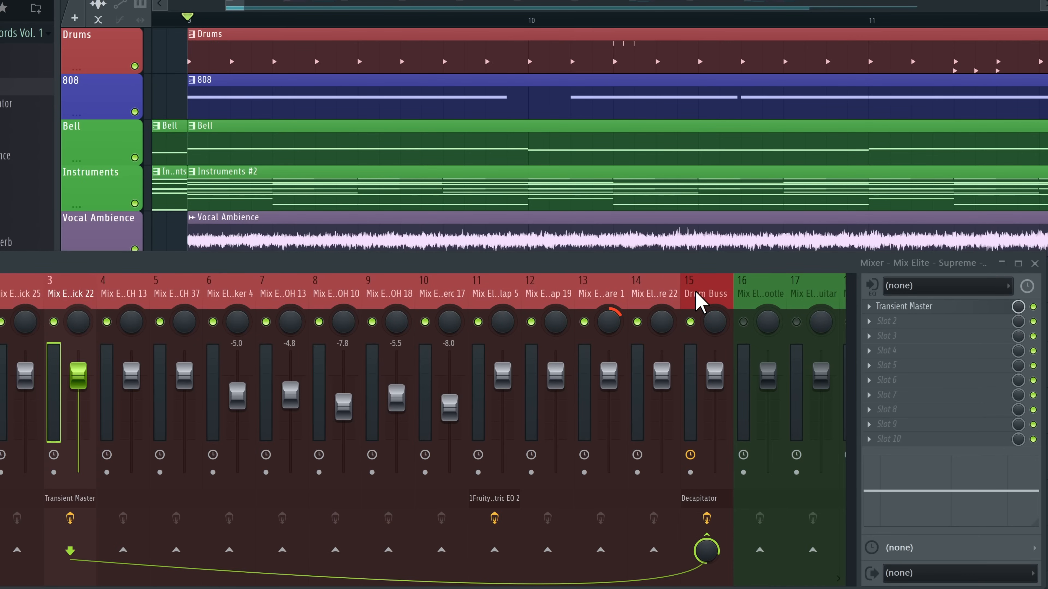
# Solo the Drum Buss and play it back to hear it on its own
pyautogui.click(699, 295)
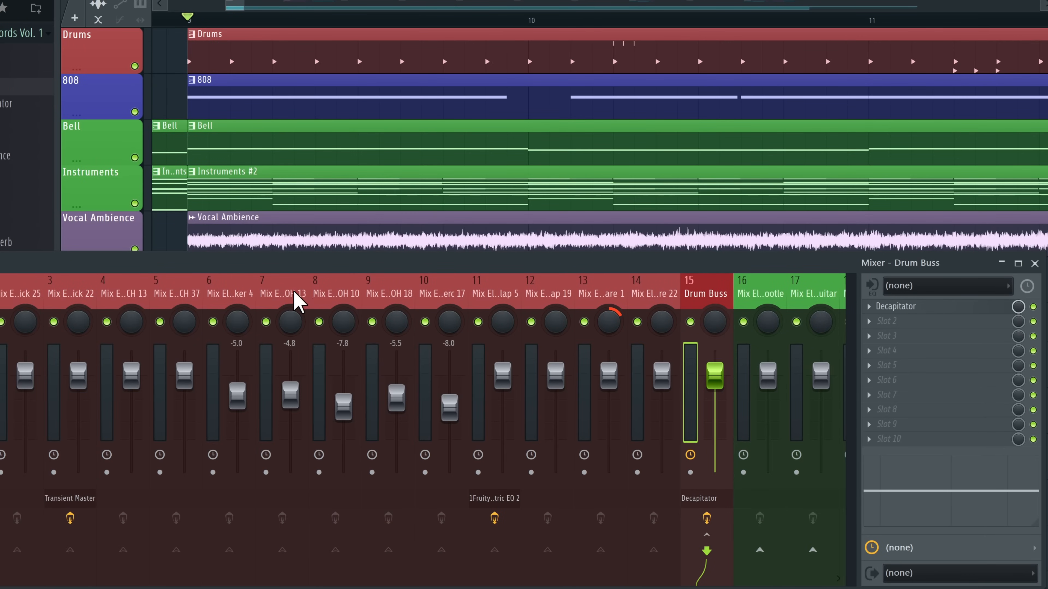
pyautogui.press('space')
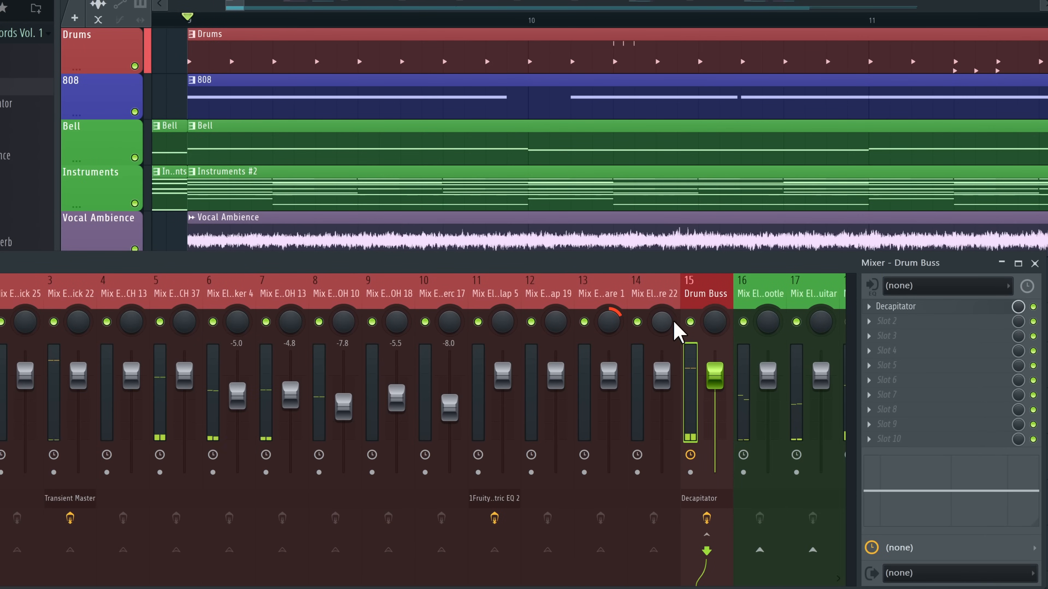
pyautogui.rightClick(690, 322)
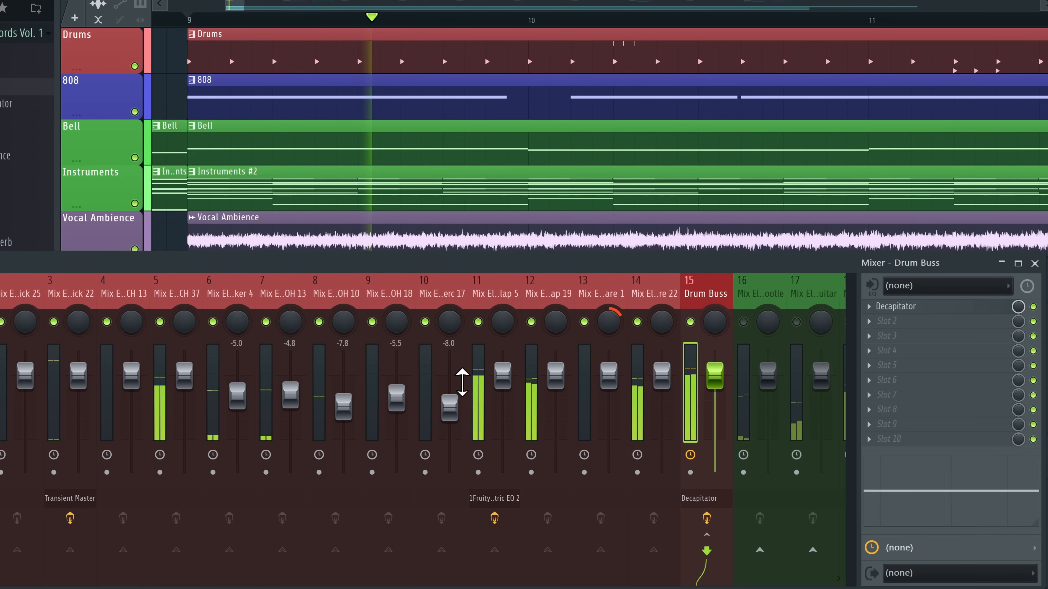
pyautogui.click(339, 311)
pyautogui.press('space')
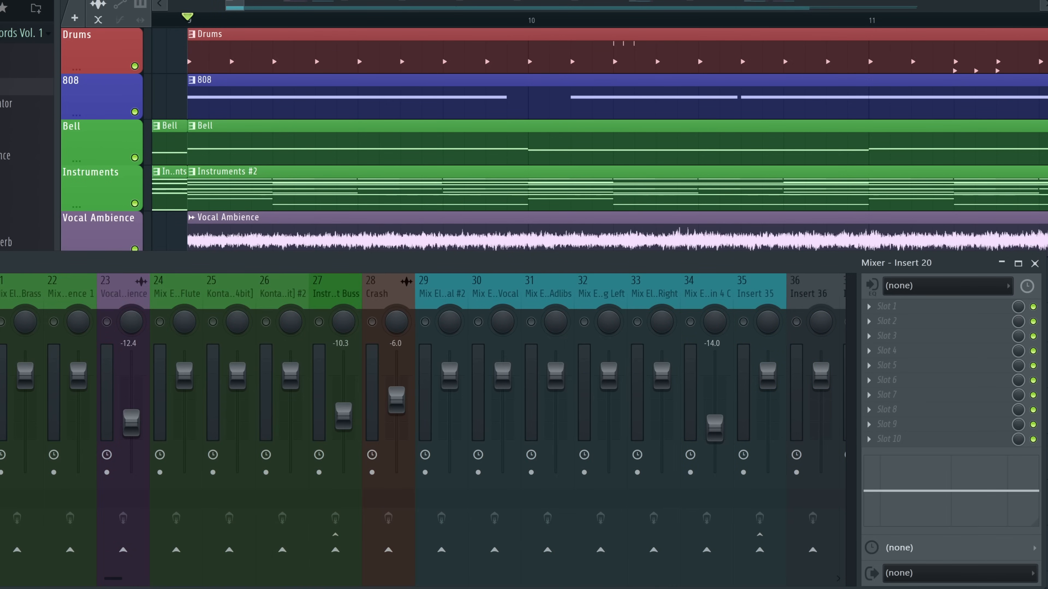
# Move the empty insert from position 15 to position 10, after the overhead tracks
pyautogui.scroll(9, 0, 290)
pyautogui.scroll(-4, 18, 291)
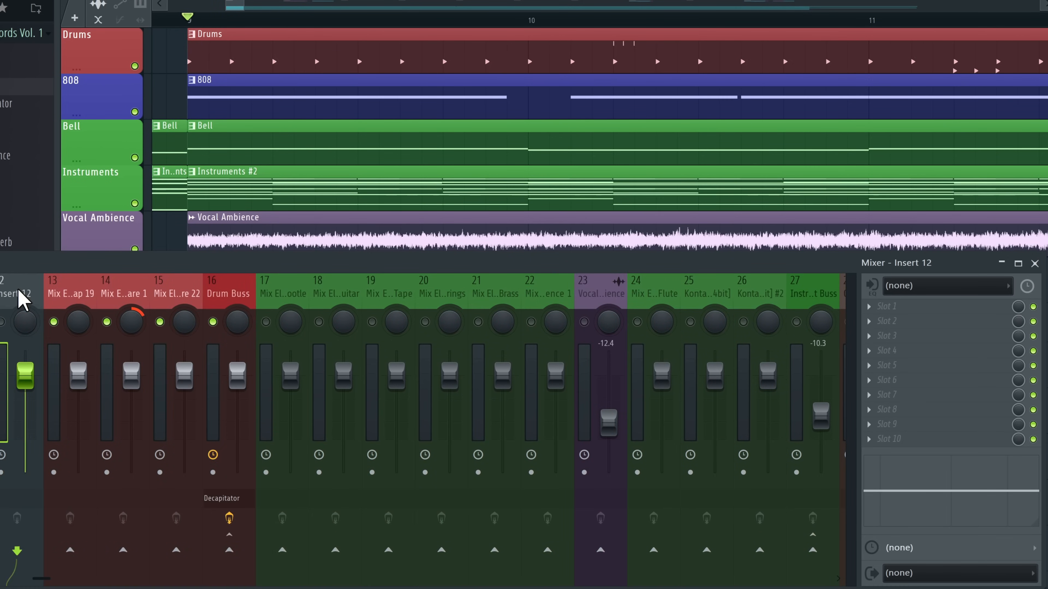
pyautogui.scroll(10, 206, 299)
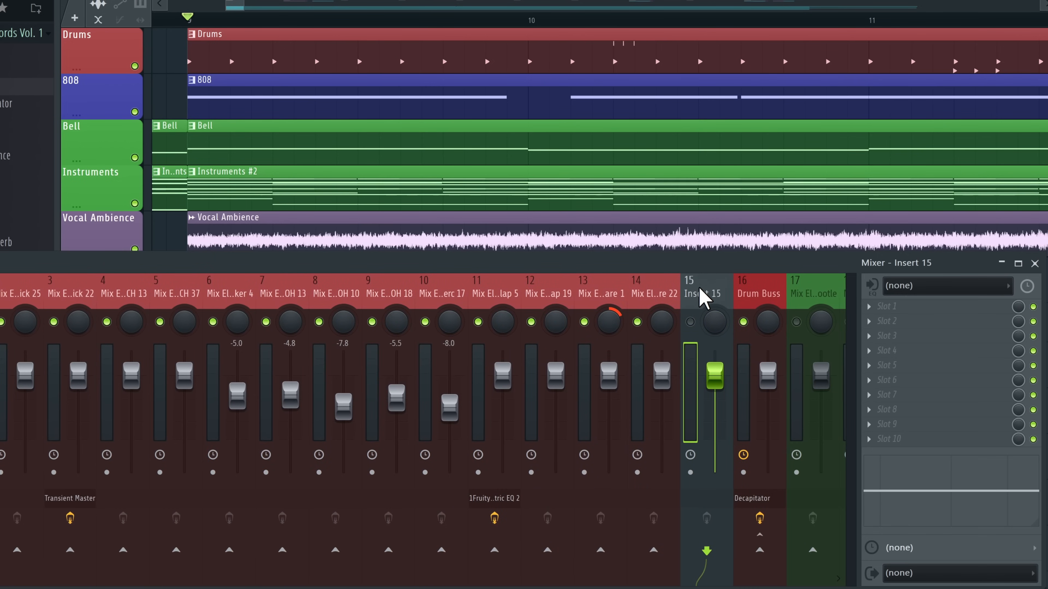
pyautogui.moveTo(704, 297); pyautogui.dragTo(447, 299)
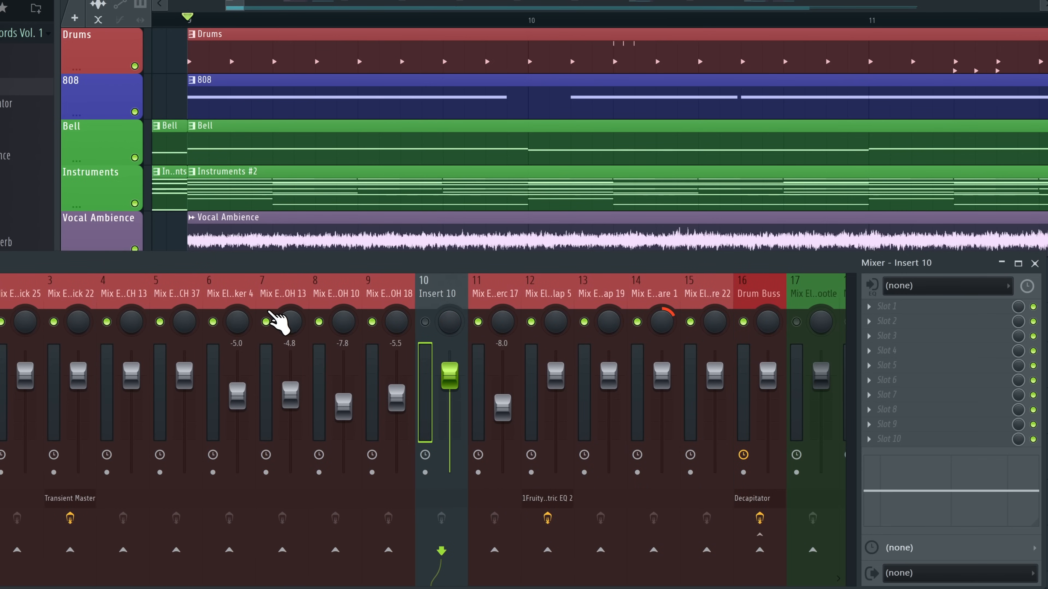
# Name insert 10 'OH Buss' and route overhead tracks 7–9 into it
pyautogui.rightClick(266, 321)
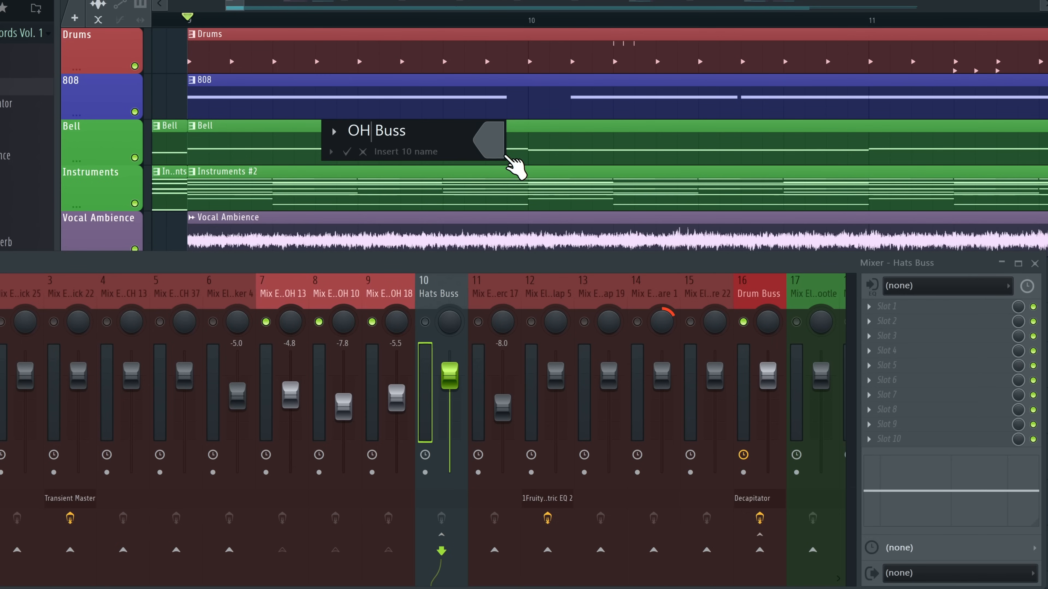
pyautogui.press('Return')
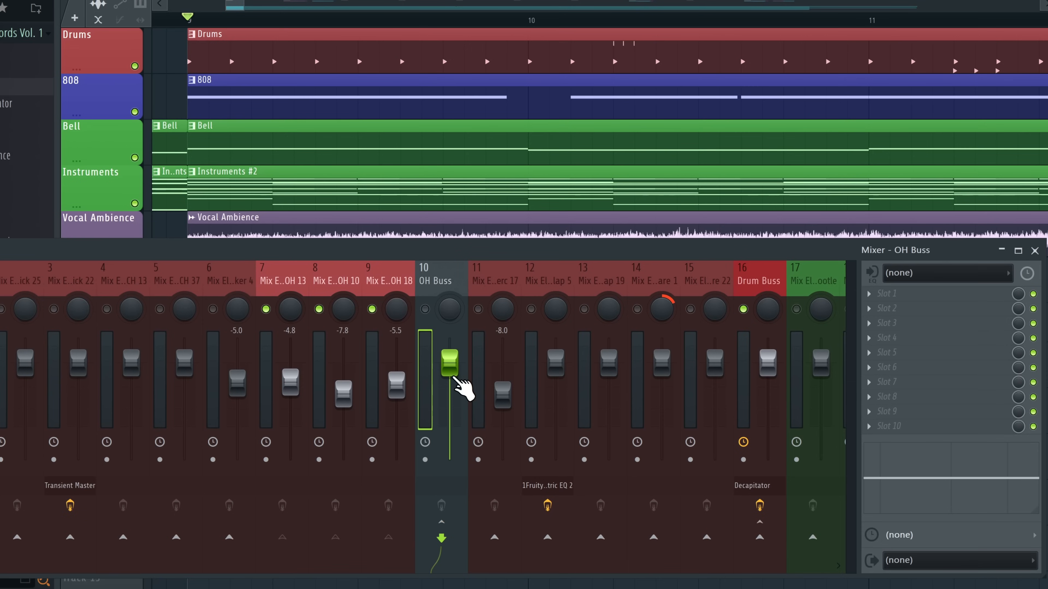
pyautogui.click(759, 536)
# Check the routing of tracks 7, 8 and 9, then return to OH Buss
pyautogui.click(390, 281)
pyautogui.click(340, 282)
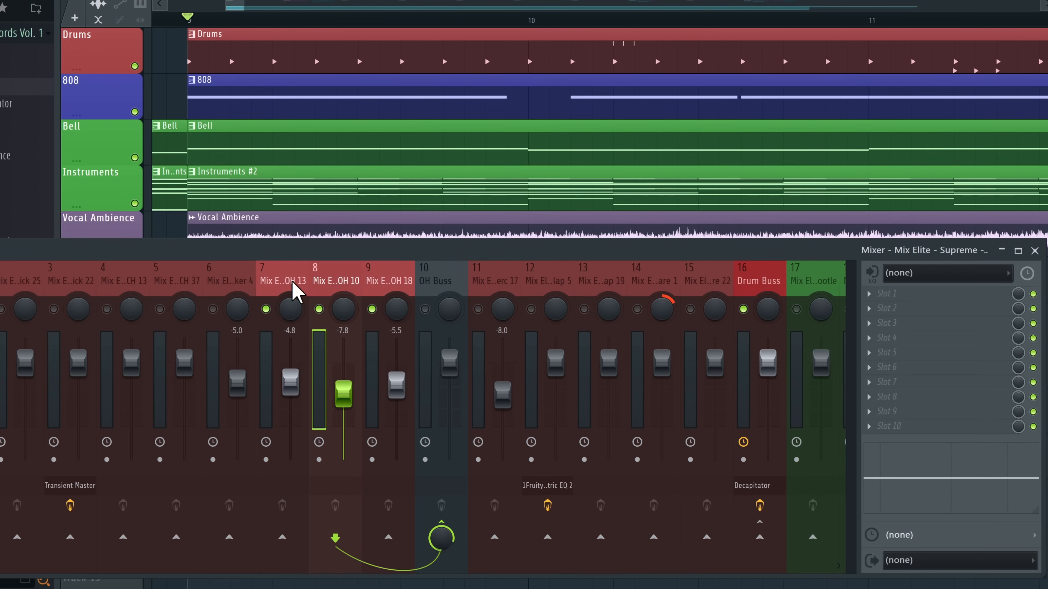
pyautogui.click(290, 282)
pyautogui.click(340, 282)
pyautogui.click(383, 285)
pyautogui.click(431, 278)
# Inspect the OH Buss effect slots and send mixer track 3 into the OH Buss
pyautogui.rightClick(447, 289)
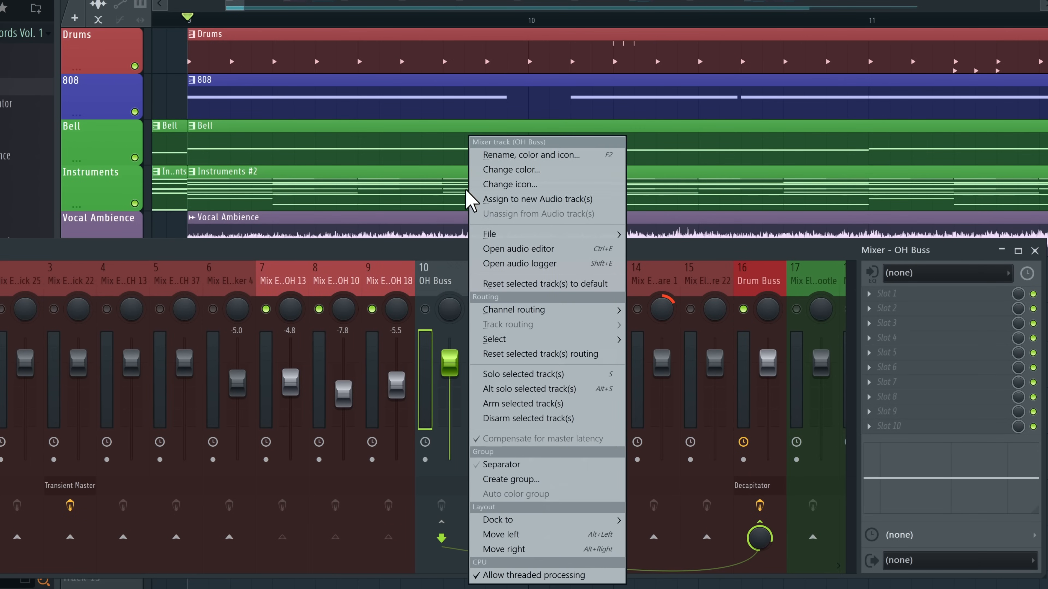
pyautogui.click(887, 308)
pyautogui.click(887, 308)
pyautogui.moveTo(889, 254)
pyautogui.click(436, 290)
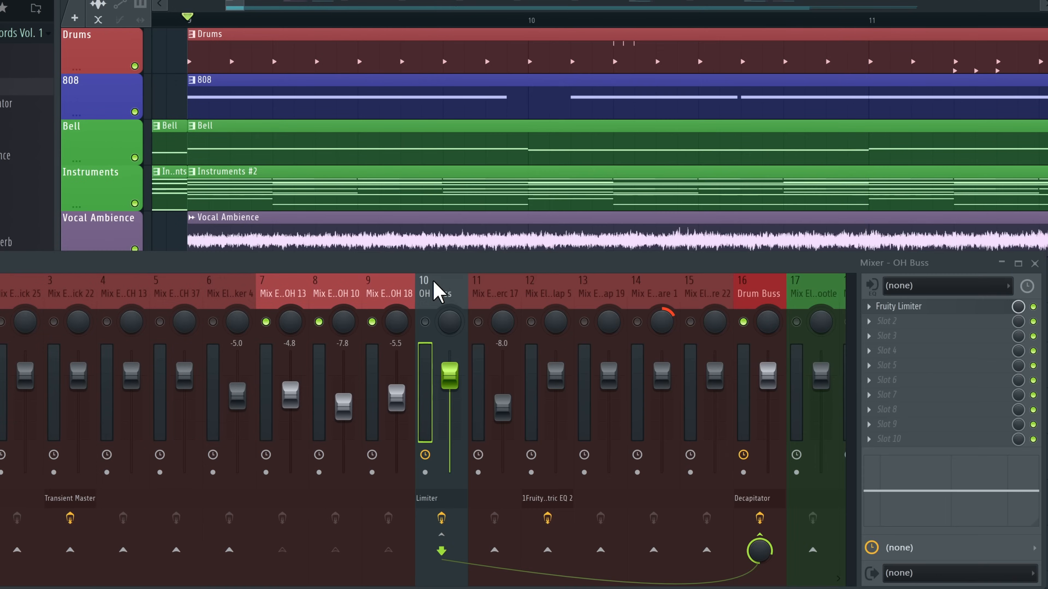
pyautogui.click(912, 307)
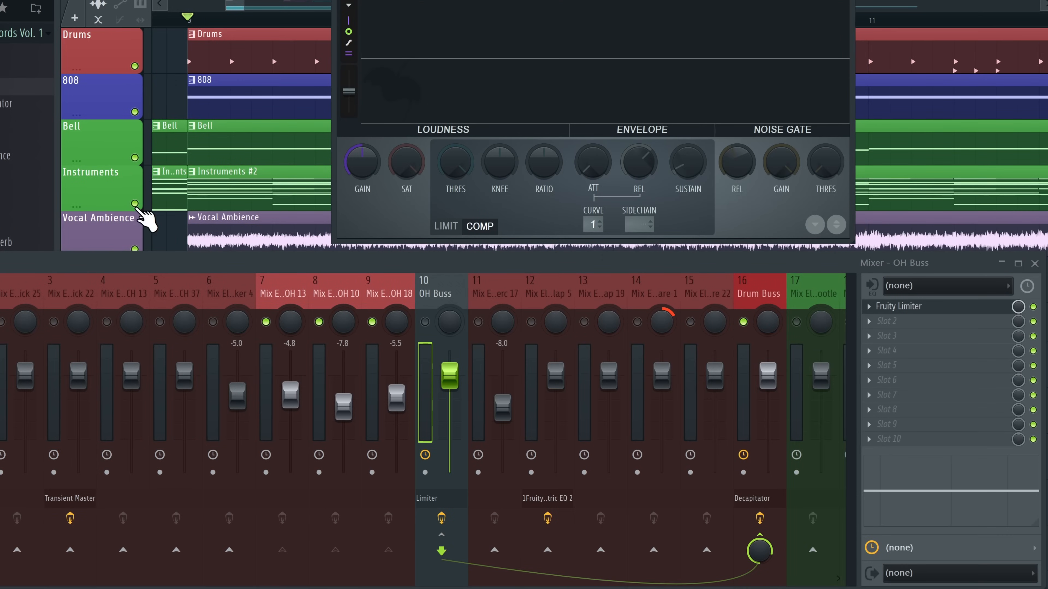
pyautogui.click(77, 305)
pyautogui.click(442, 551)
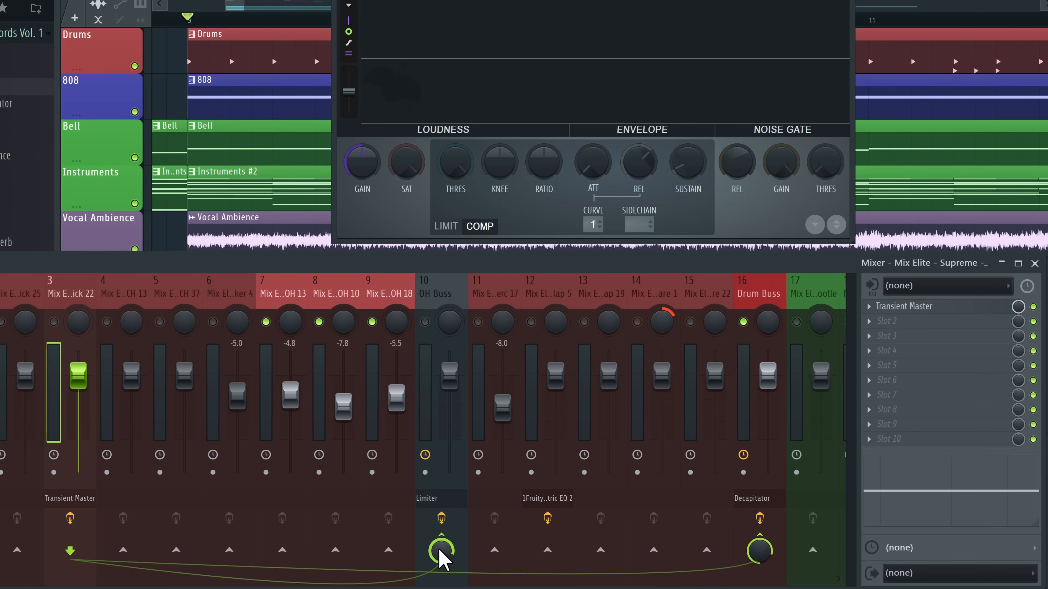
# Switch the OH Buss Fruity Limiter to compressor mode, sidechained from the kick track
pyautogui.click(433, 296)
pyautogui.click(445, 226)
pyautogui.click(479, 226)
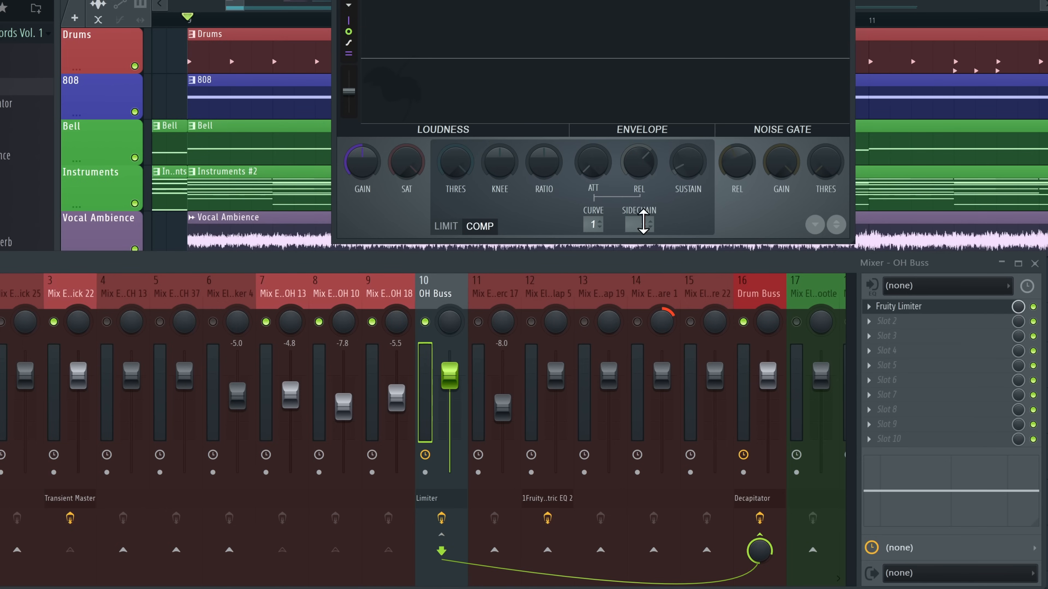
pyautogui.click(641, 223)
pyautogui.click(687, 246)
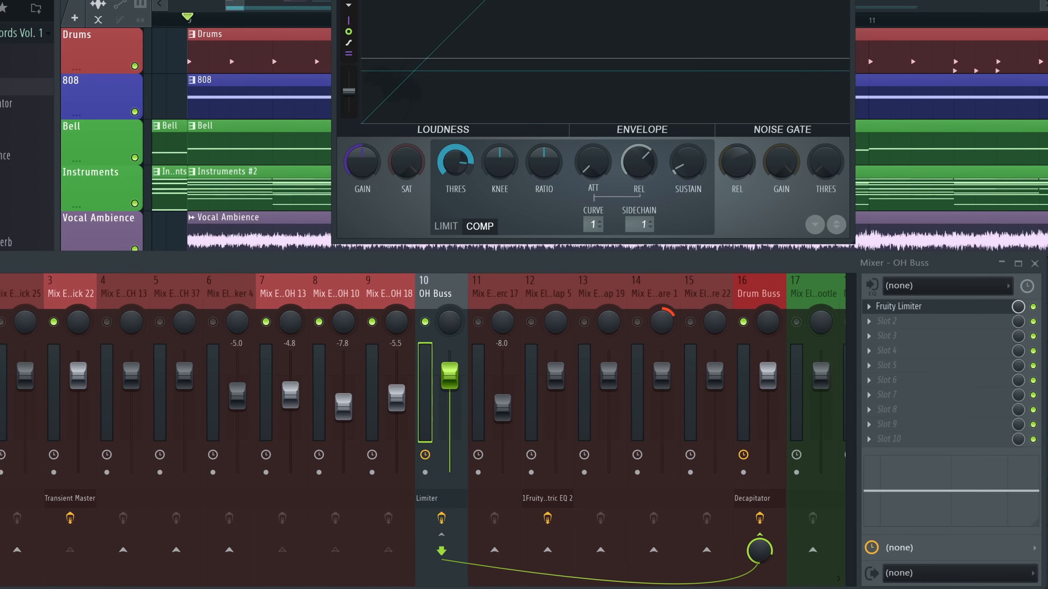
# Lower the compressor threshold and lengthen its release during playback, then close the limiter
pyautogui.press('space')
pyautogui.moveTo(467, 168); pyautogui.dragTo(467, 236)
pyautogui.press('space')
pyautogui.moveTo(639, 163); pyautogui.dragTo(639, 198)
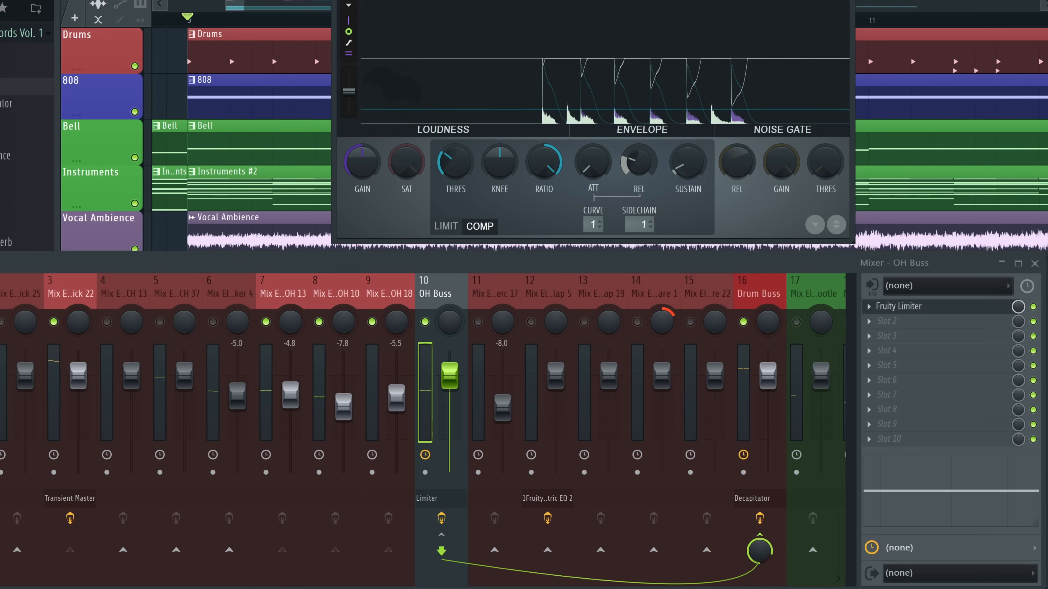
pyautogui.press('space')
pyautogui.moveTo(651, 165); pyautogui.dragTo(651, 121)
pyautogui.moveTo(453, 166); pyautogui.dragTo(454, 189)
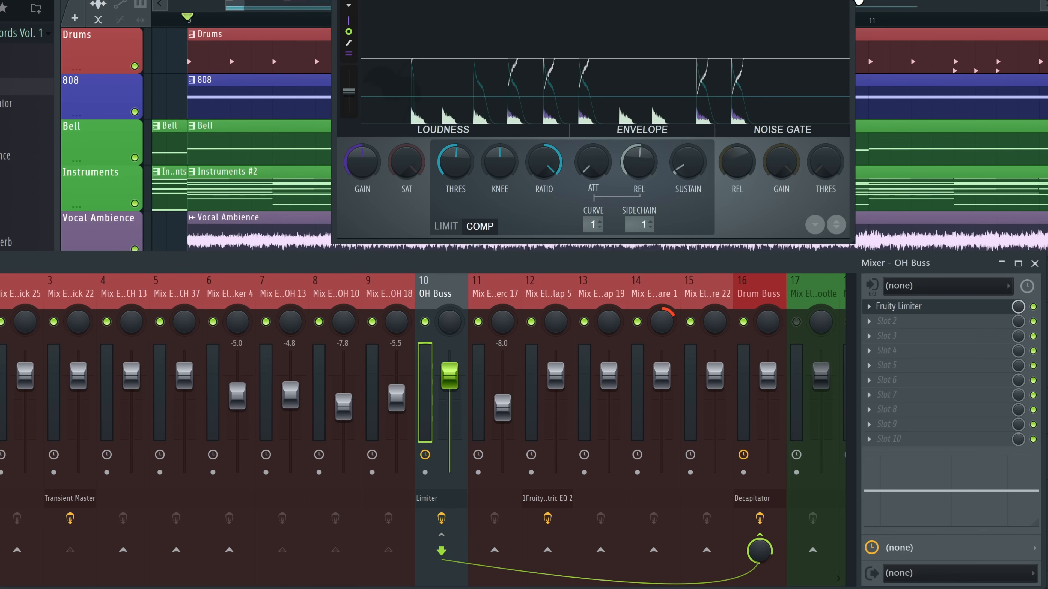
pyautogui.click(849, 1)
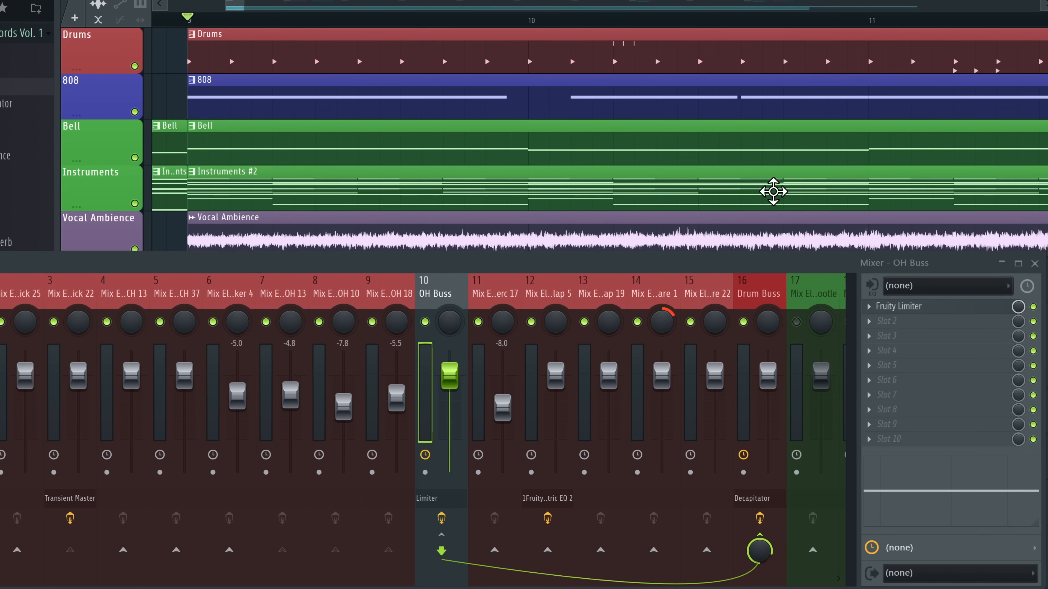
# Solo mixer track 5 and play it back to confirm its routing to the OH Buss
pyautogui.press('space')
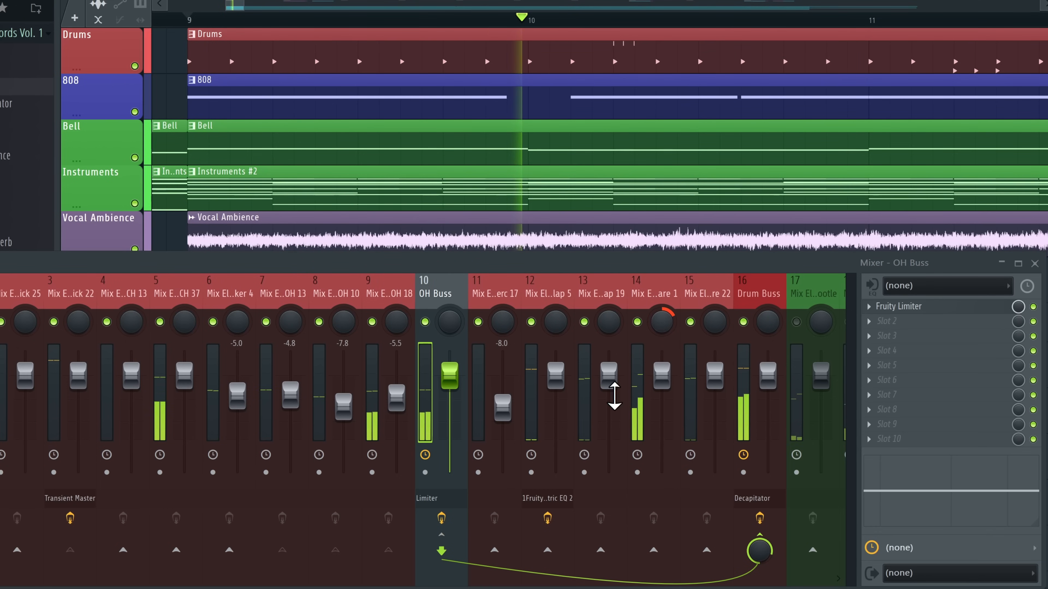
pyautogui.click(177, 289)
pyautogui.press('space')
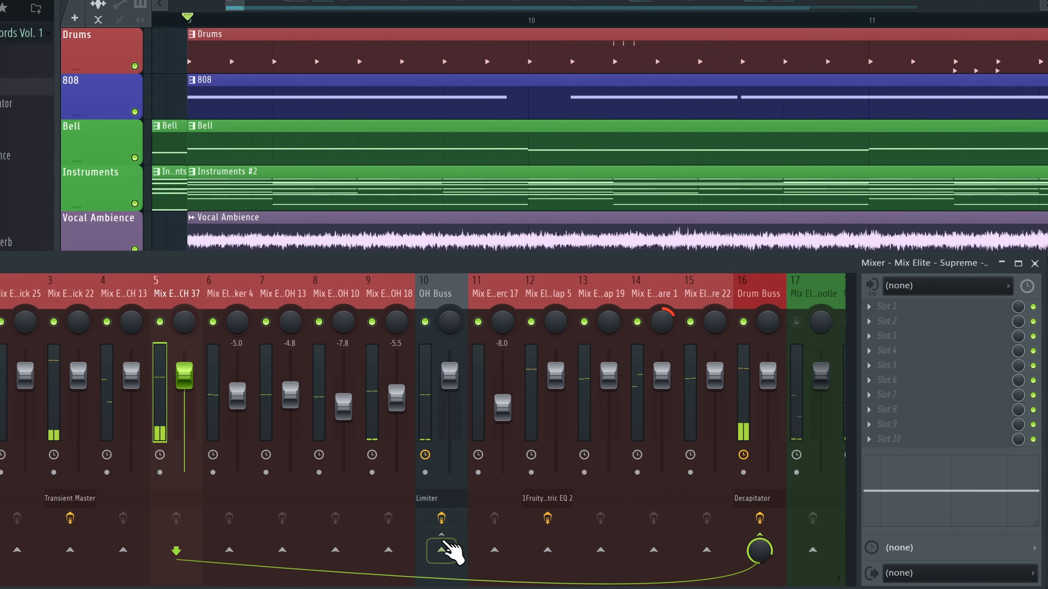
pyautogui.rightClick(160, 322)
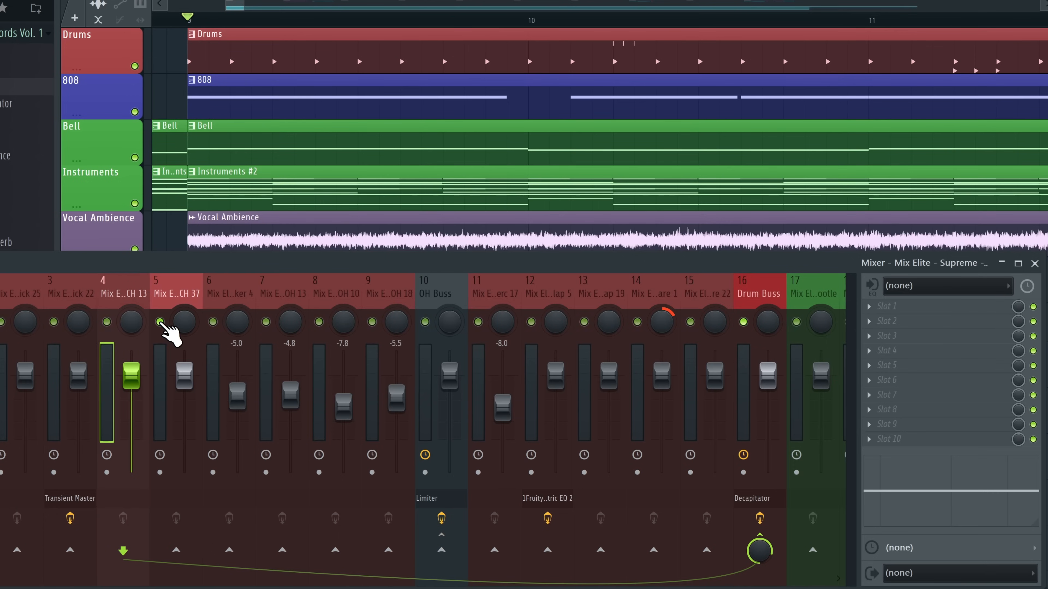
pyautogui.rightClick(160, 322)
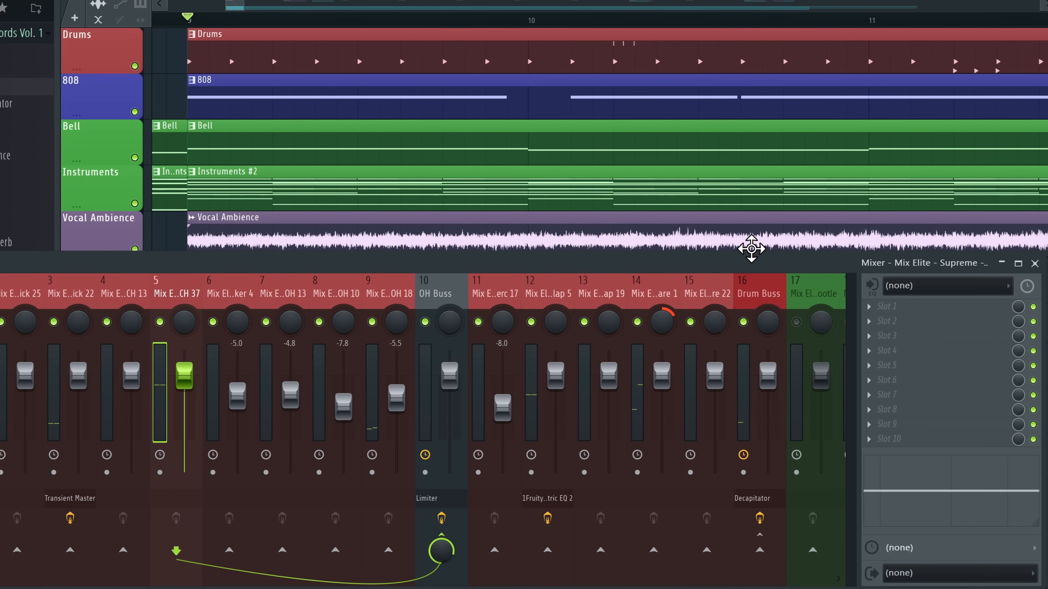
pyautogui.press('space')
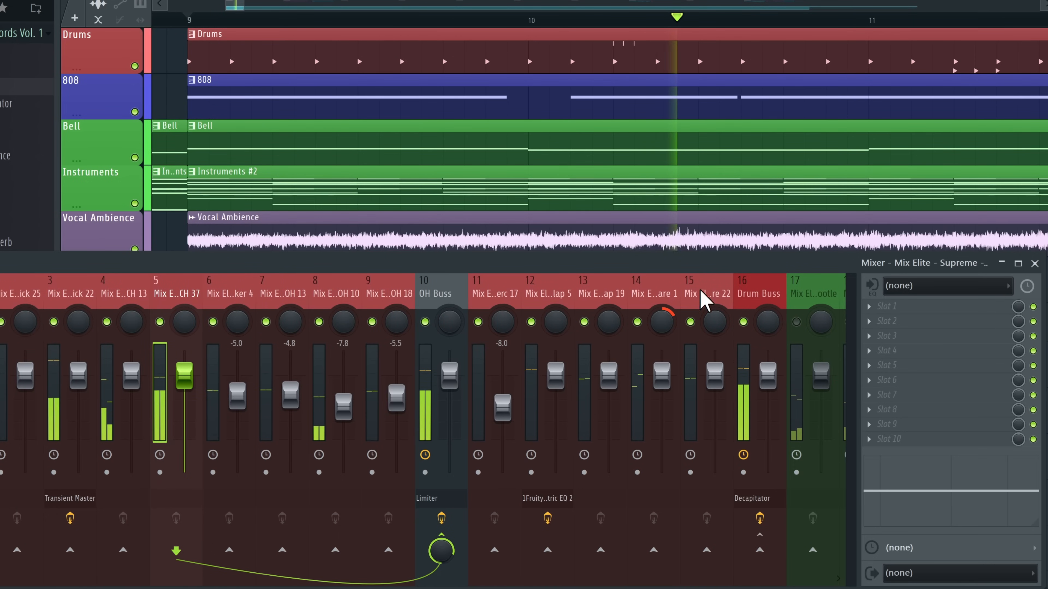
pyautogui.press('space')
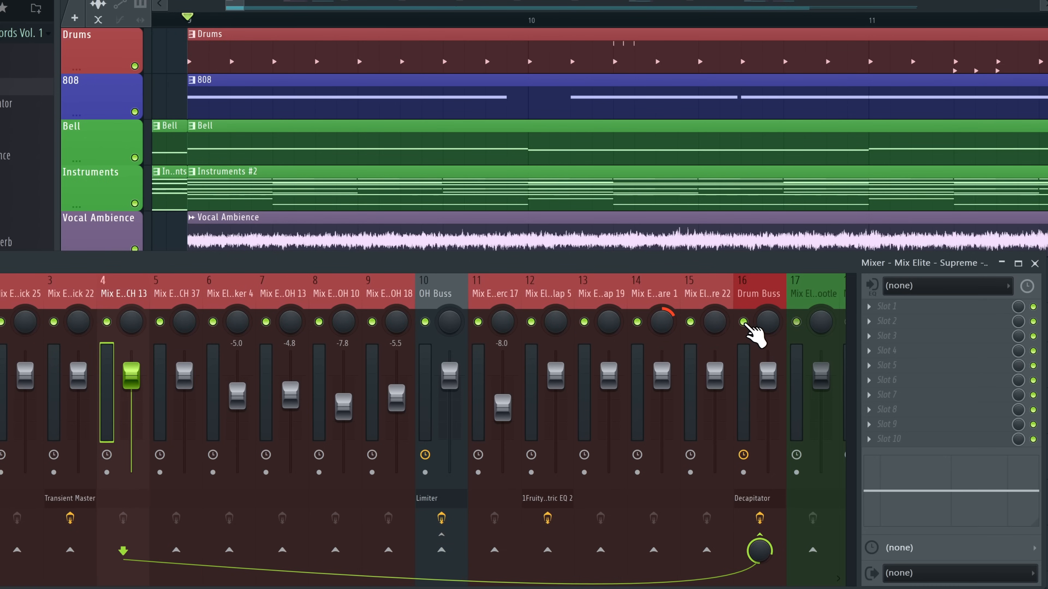
# Check the Drum Buss Decapitator, then solo inserts 7, 6, 5 and 4 in turn
pyautogui.click(755, 326)
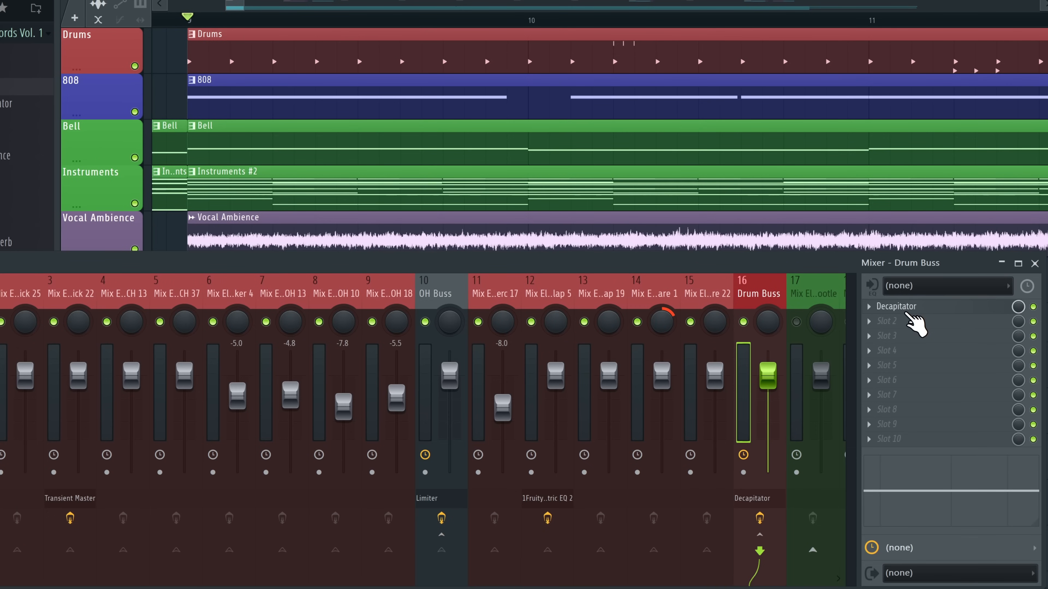
pyautogui.click(910, 311)
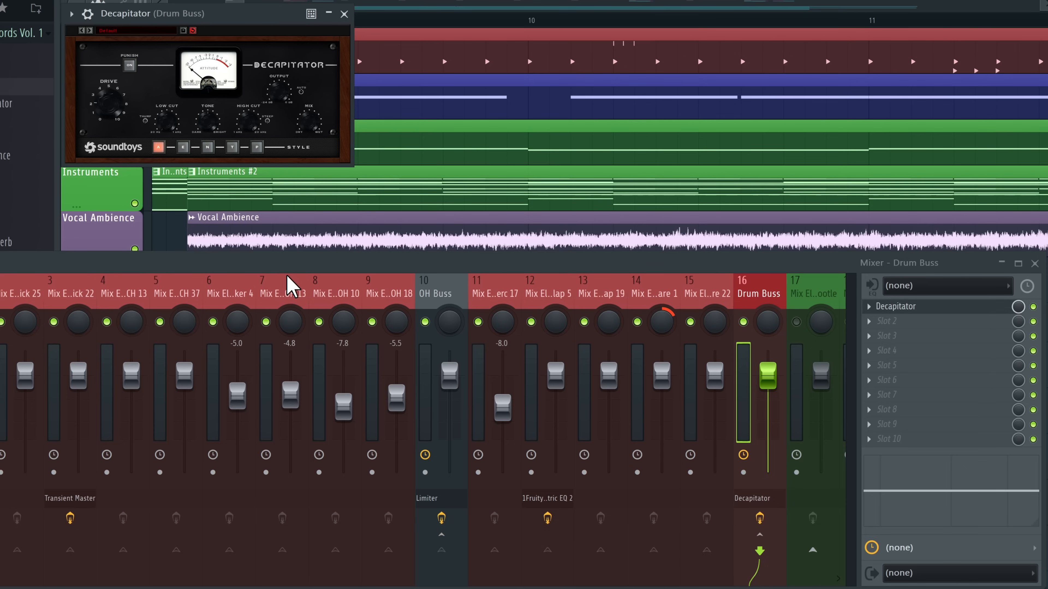
pyautogui.rightClick(266, 321)
pyautogui.click(343, 12)
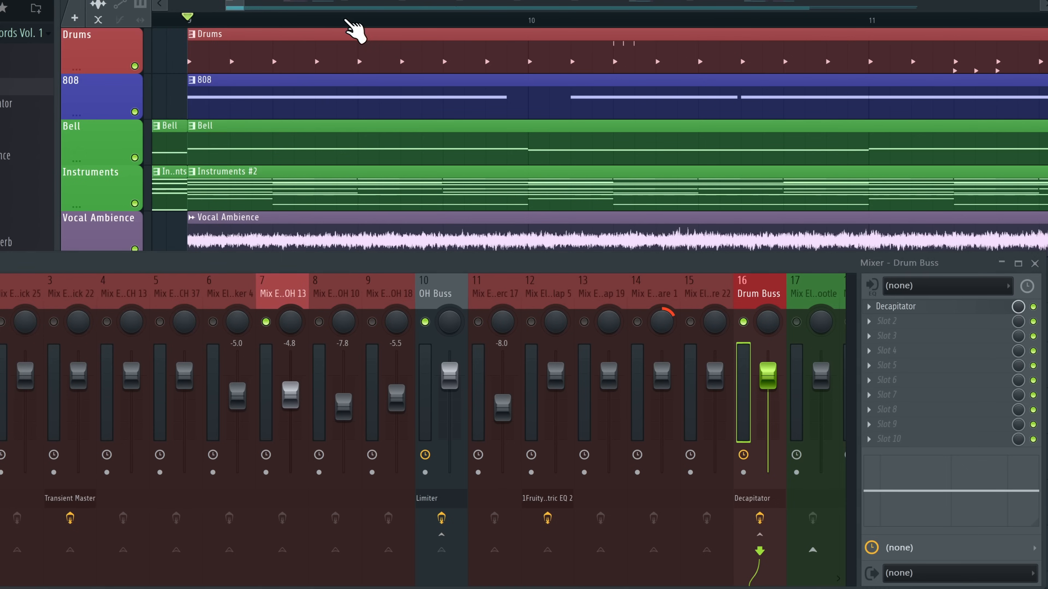
pyautogui.click(212, 321)
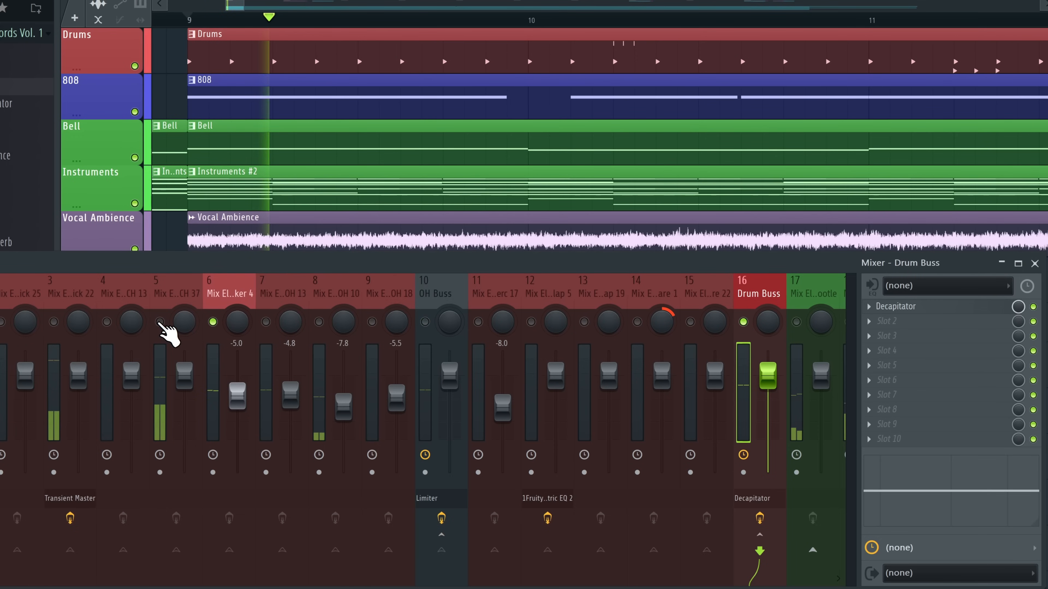
pyautogui.rightClick(160, 321)
pyautogui.press('space')
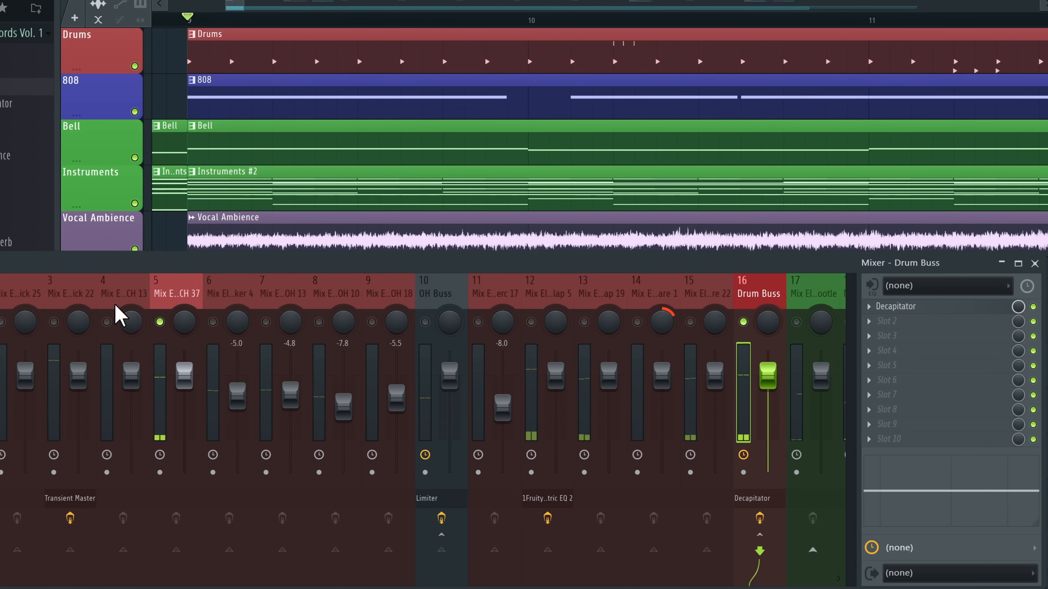
pyautogui.rightClick(106, 321)
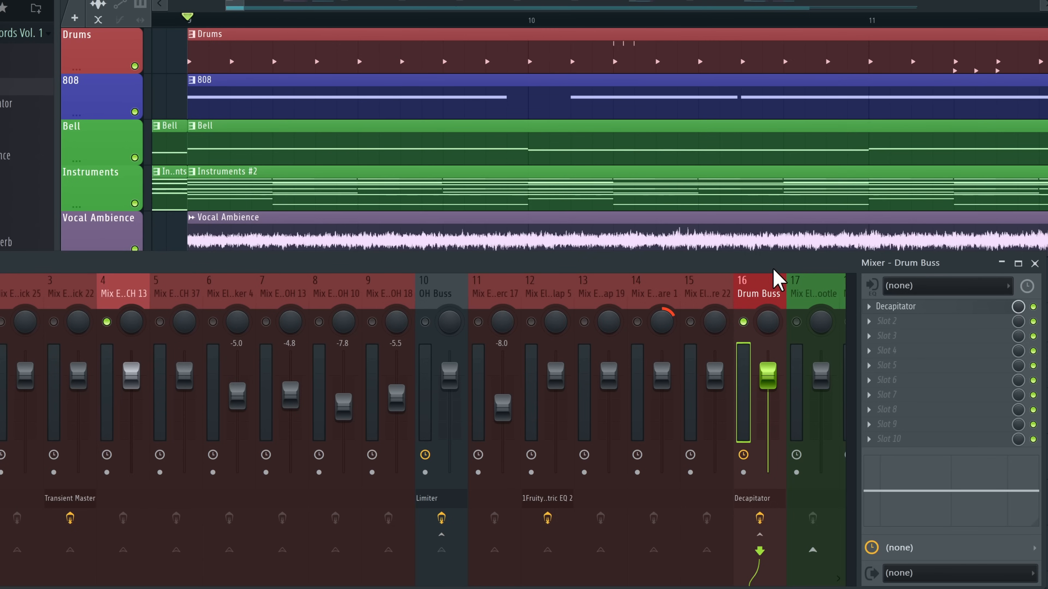
# Load Fruity Reeverb 2 on mixer track 5, sweep its size and trim the wet level
pyautogui.click(220, 289)
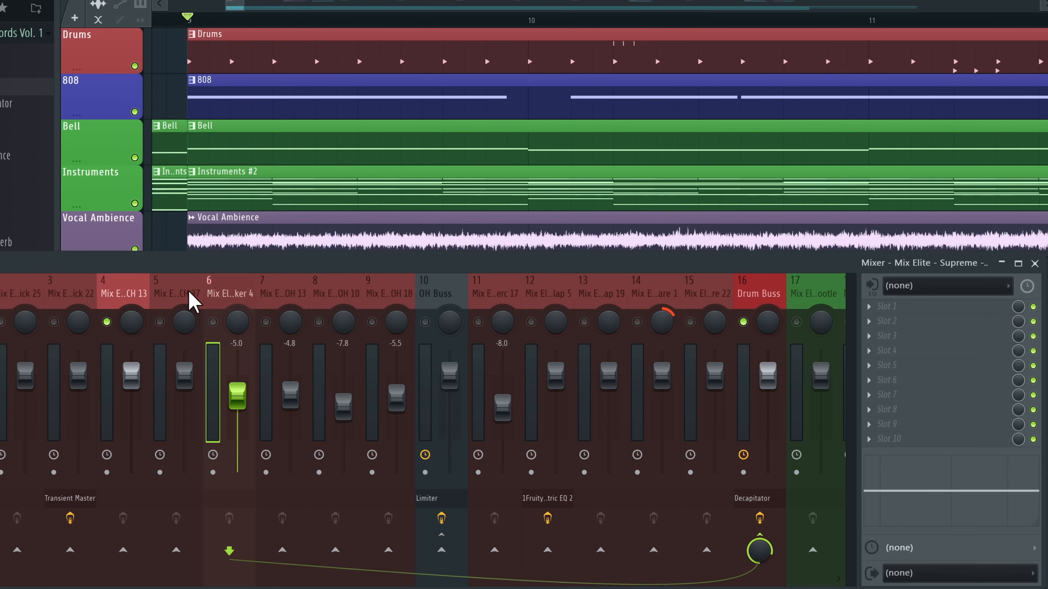
pyautogui.click(184, 292)
pyautogui.click(920, 313)
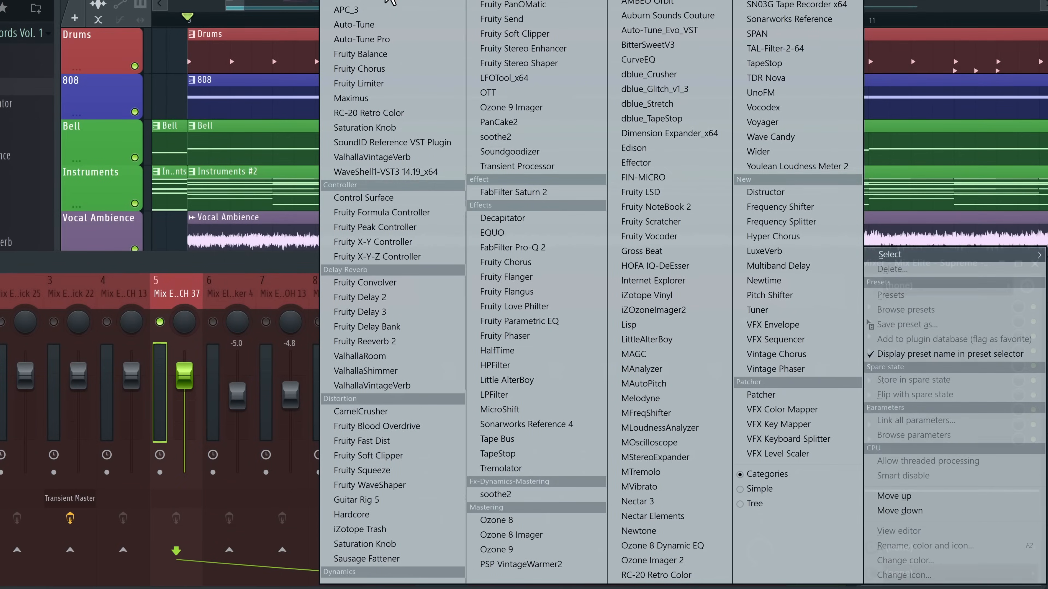
pyautogui.click(408, 231)
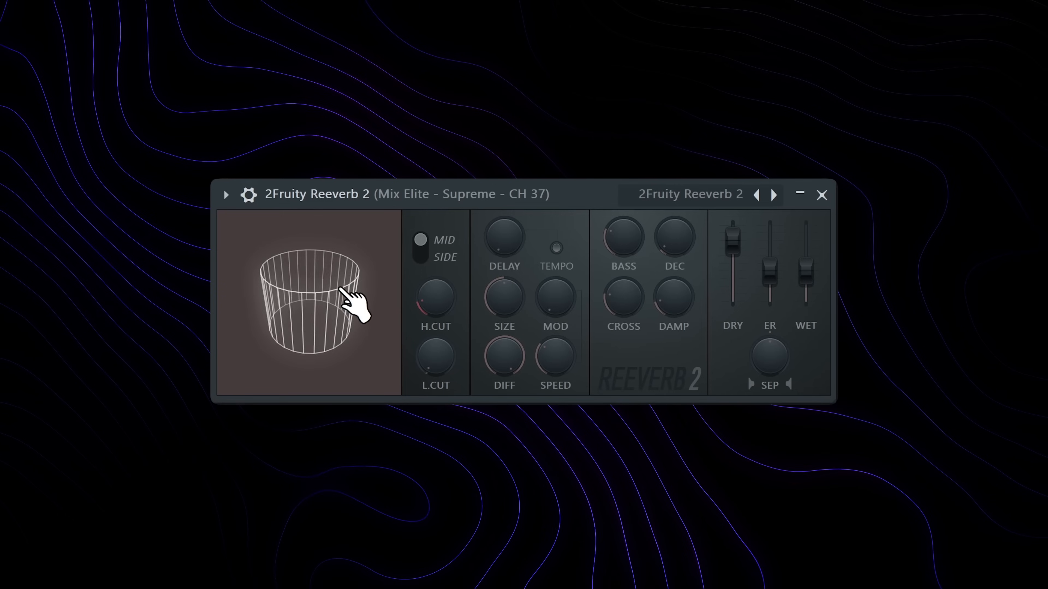
pyautogui.moveTo(290, 148); pyautogui.dragTo(251, 198)
pyautogui.moveTo(504, 298)
pyautogui.mouseDown()
pyautogui.moveTo(505, 231)
pyautogui.moveTo(505, 301)
pyautogui.mouseUp()
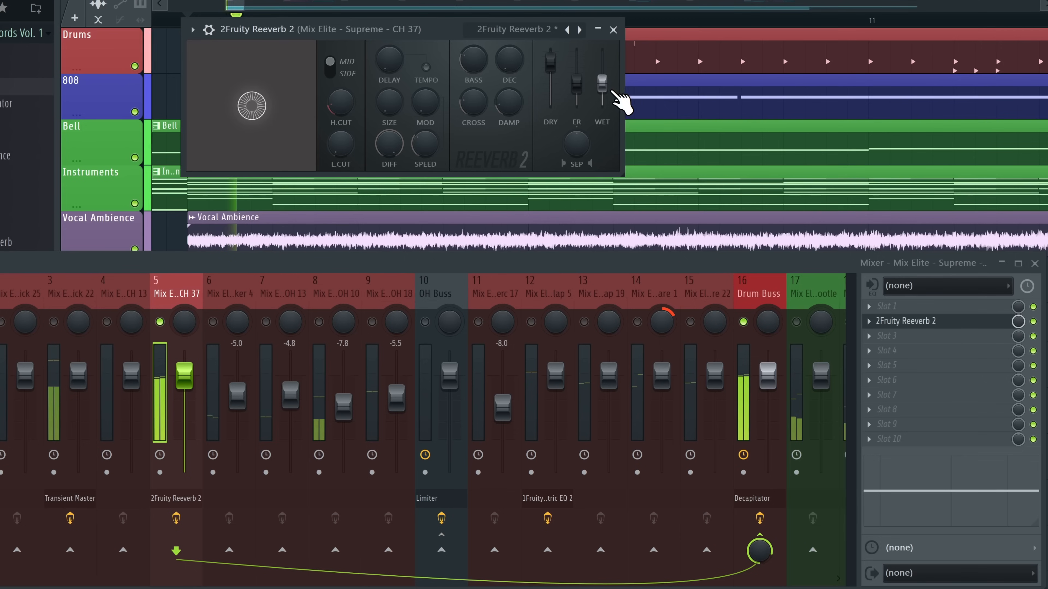
pyautogui.moveTo(611, 91)
pyautogui.mouseDown()
pyautogui.moveTo(611, 112)
pyautogui.moveTo(602, 89)
pyautogui.mouseUp()
pyautogui.press('space')
pyautogui.press('space')
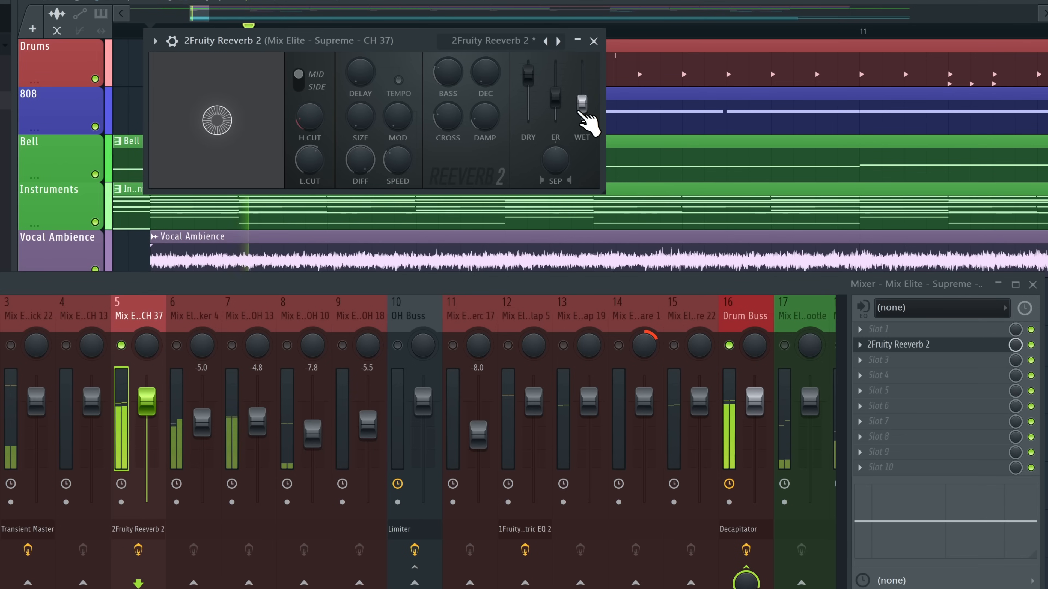
pyautogui.moveTo(583, 115); pyautogui.dragTo(582, 103)
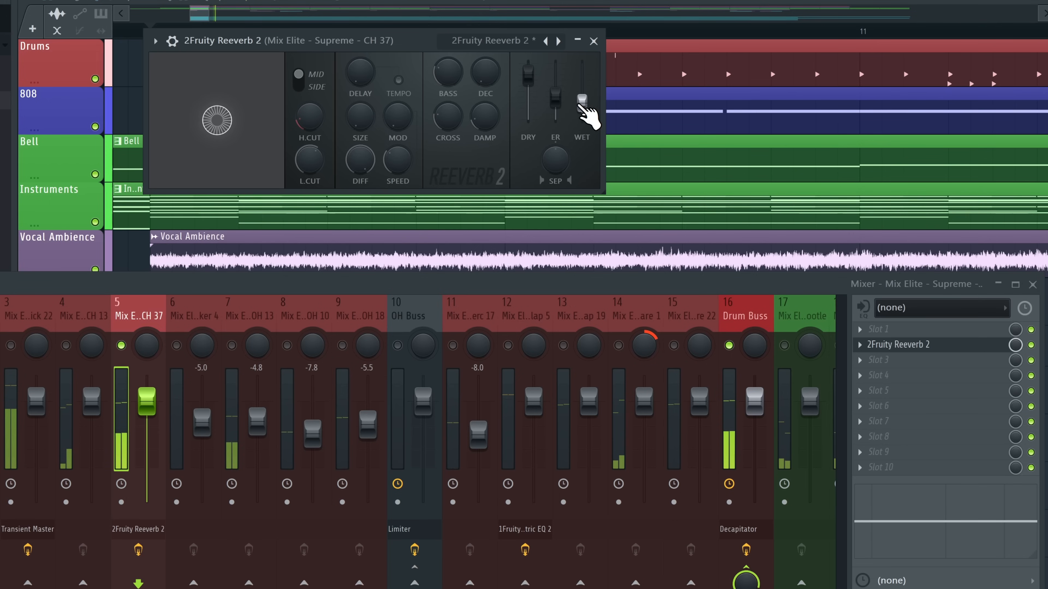
# Add Fruity Parametric EQ 2 to the Drum Buss with band 1 as a high-pass near 1212 Hz
pyautogui.click(752, 314)
pyautogui.click(891, 345)
pyautogui.moveTo(891, 354)
pyautogui.click(359, 72)
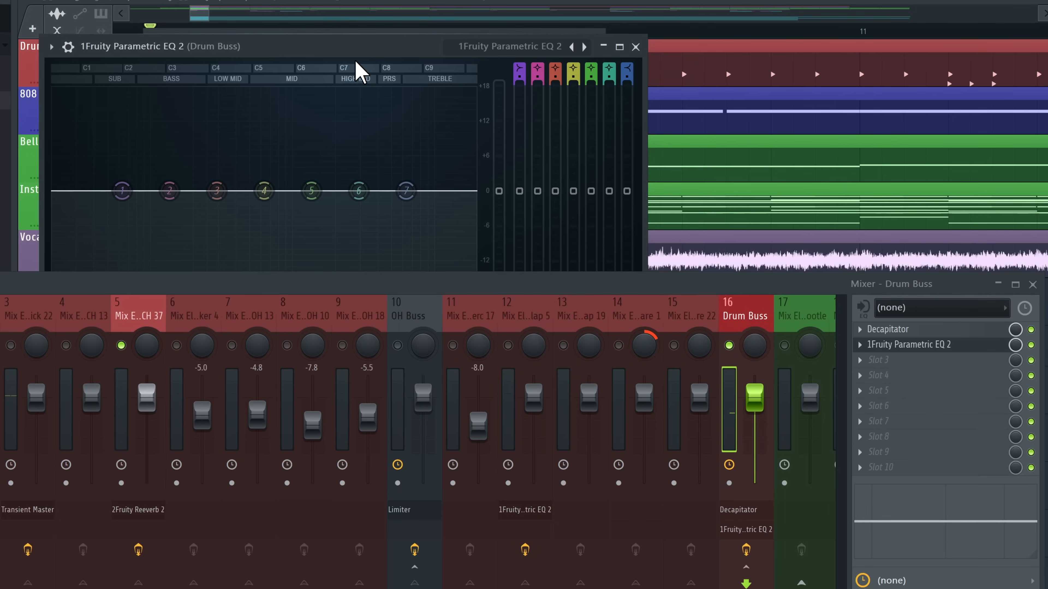
pyautogui.moveTo(355, 50); pyautogui.dragTo(408, 0)
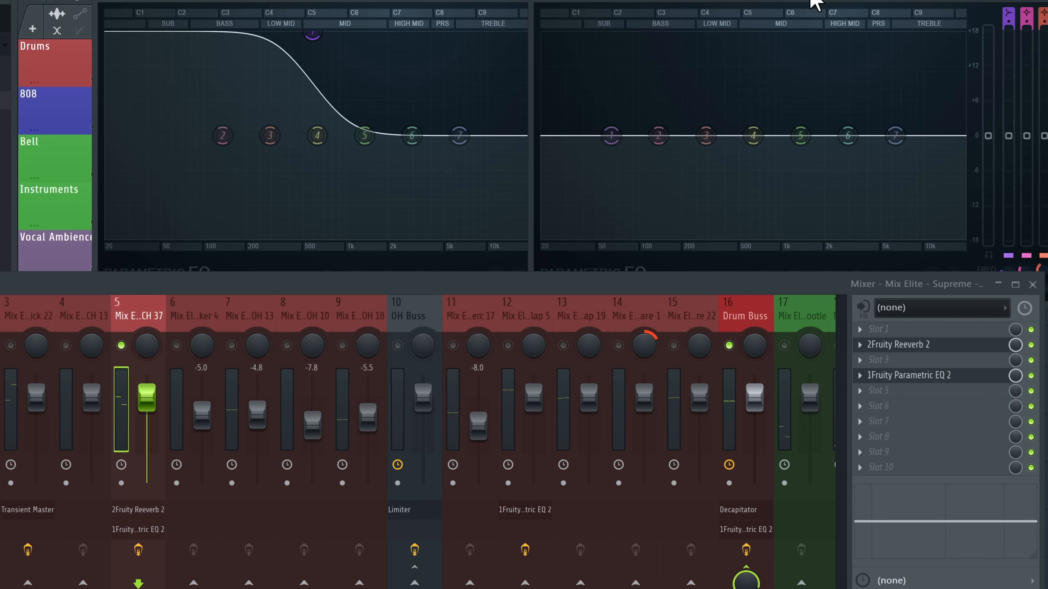
pyautogui.moveTo(1008, 21); pyautogui.dragTo(1008, 14)
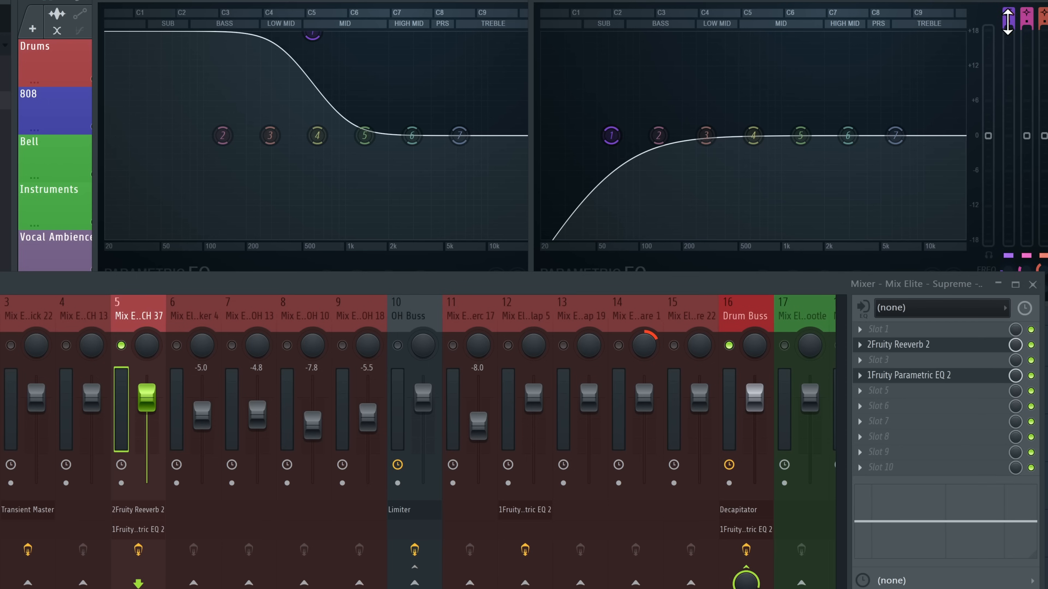
pyautogui.moveTo(611, 136); pyautogui.dragTo(832, 136)
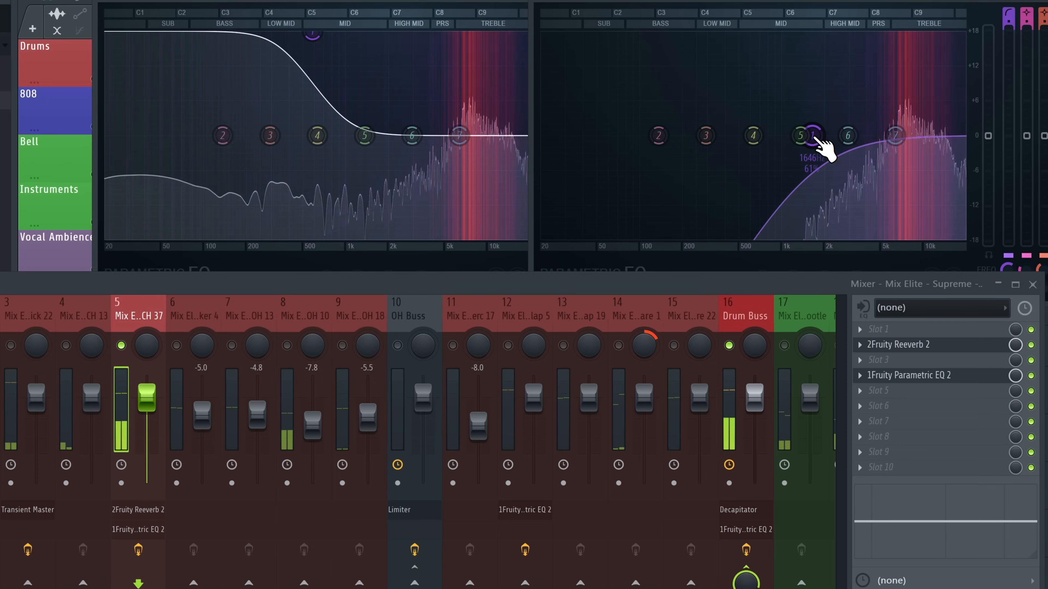
pyautogui.scroll(-1, 817, 140)
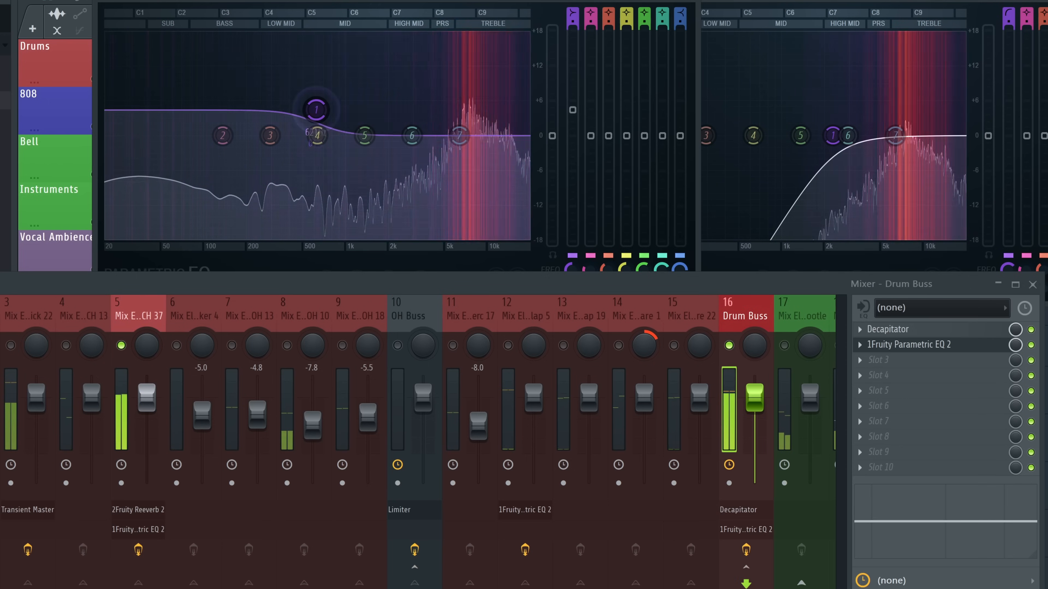
pyautogui.moveTo(315, 106); pyautogui.dragTo(312, 132)
pyautogui.click(112, 324)
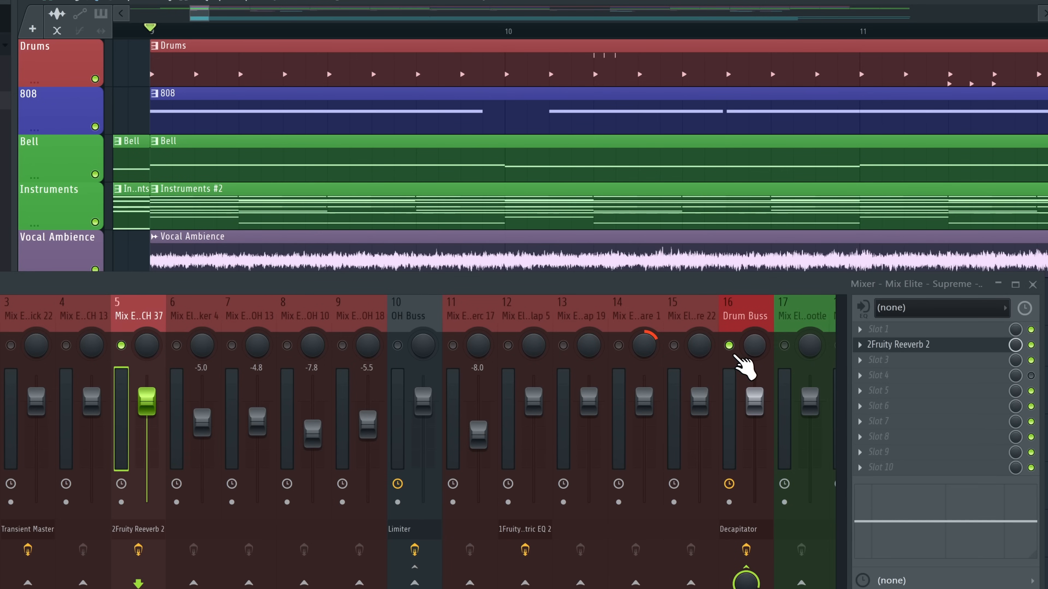
# Bypass Reeverb 2 on track 5 and drop the ValhallaRoom mix to 42.1 %
pyautogui.rightClick(729, 347)
pyautogui.press('space')
pyautogui.click(734, 322)
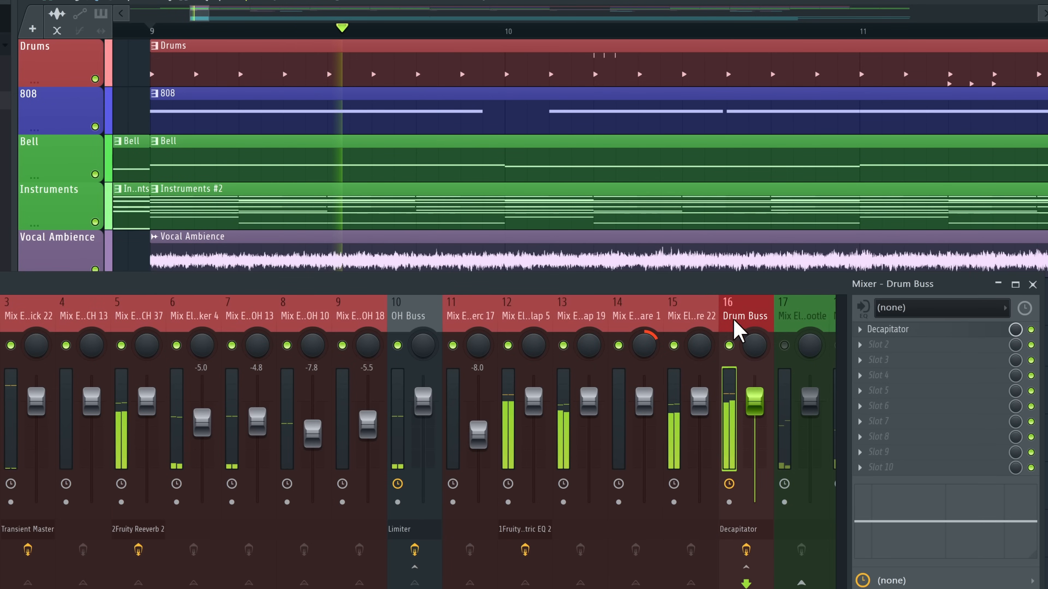
pyautogui.click(126, 317)
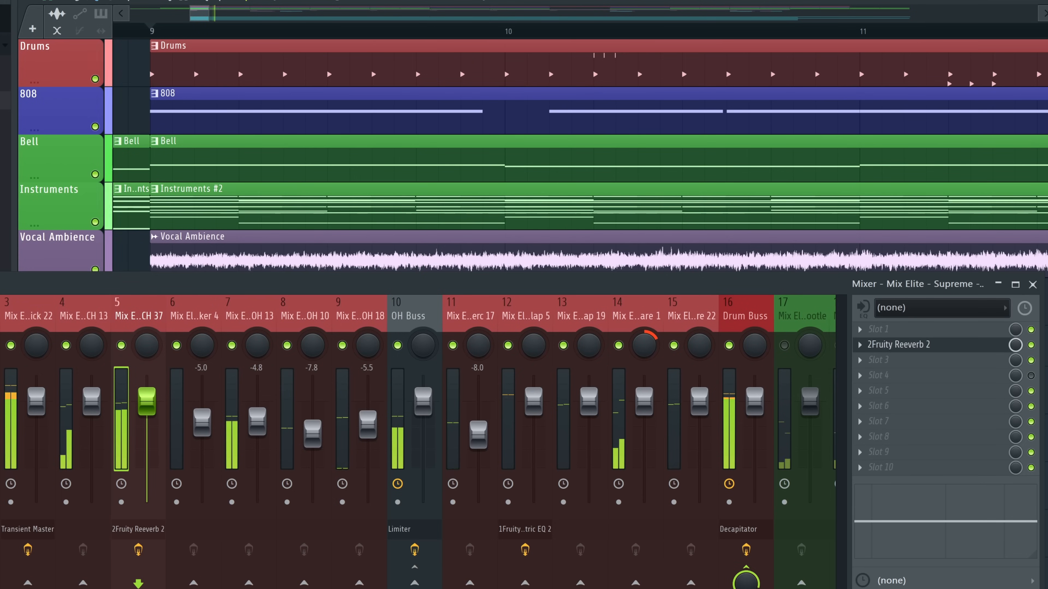
pyautogui.click(1030, 345)
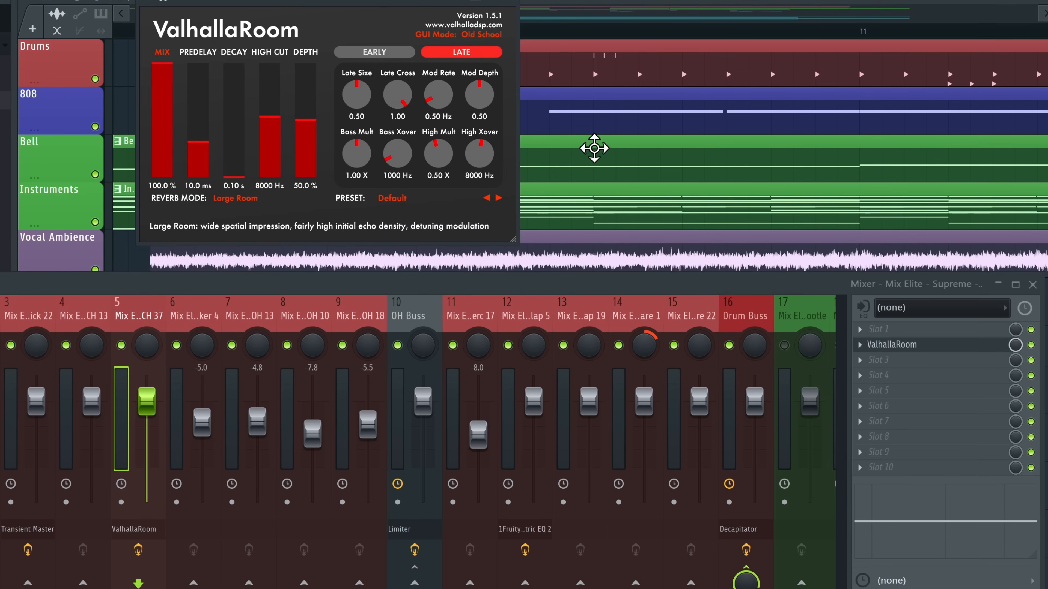
pyautogui.moveTo(163, 65); pyautogui.dragTo(169, 136)
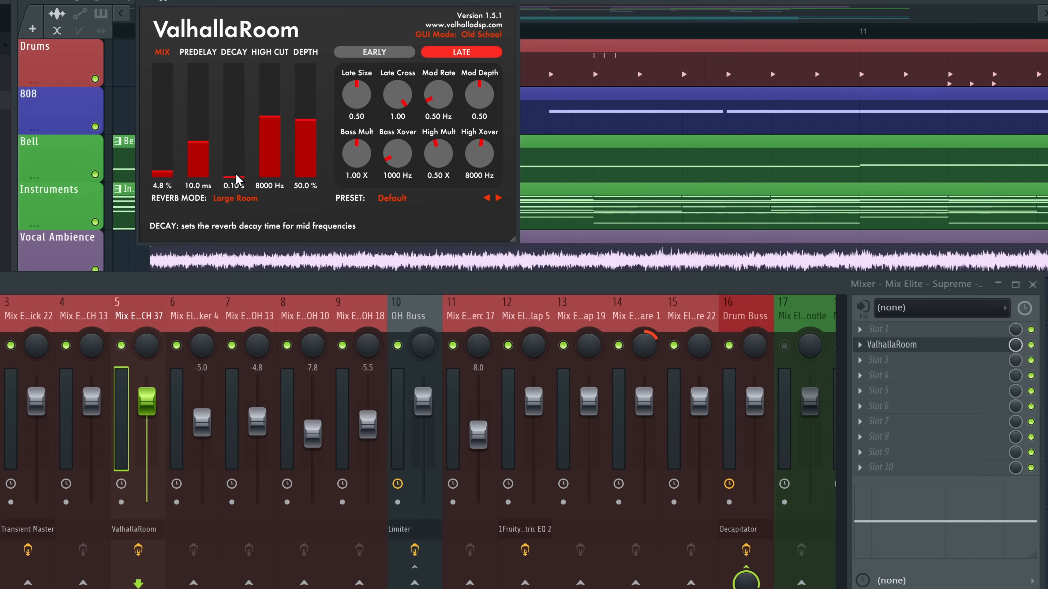
# Set the ValhallaRoom mix to 6.9 %, A/B-ing it with the slot bypass during playback
pyautogui.press('space')
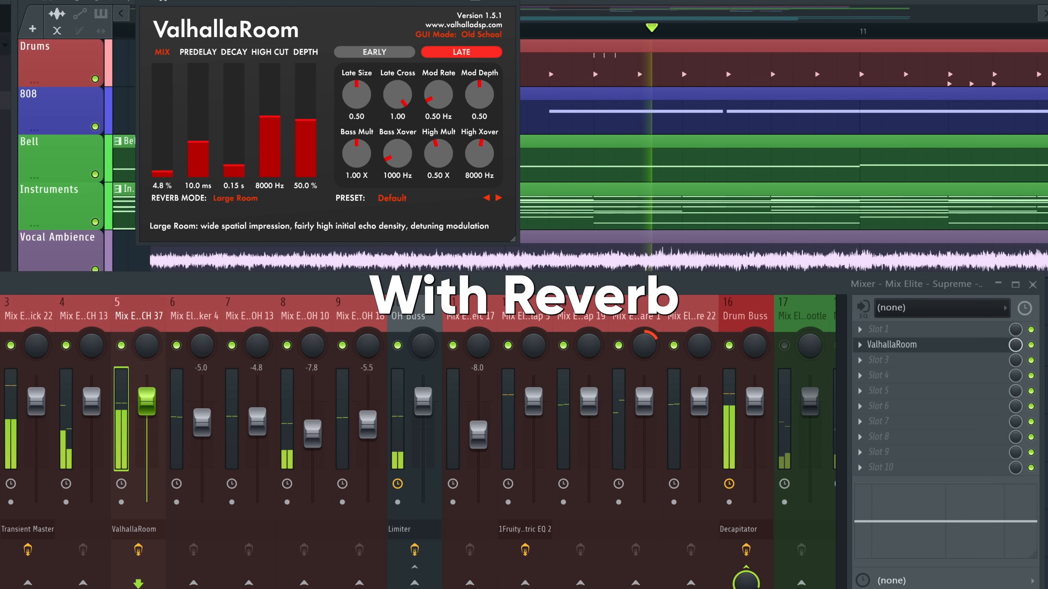
pyautogui.click(1031, 344)
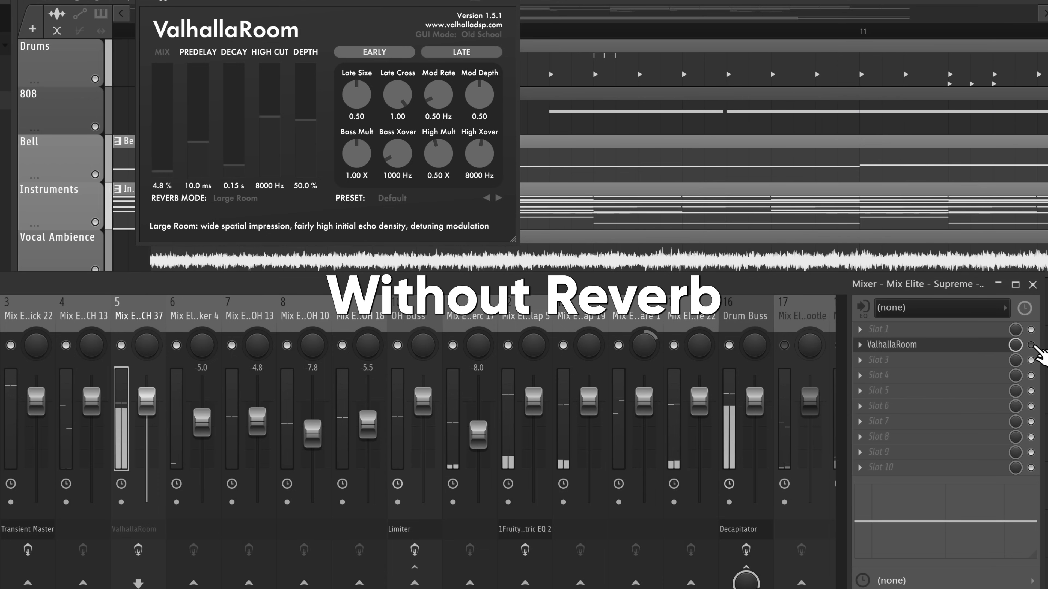
pyautogui.click(1031, 344)
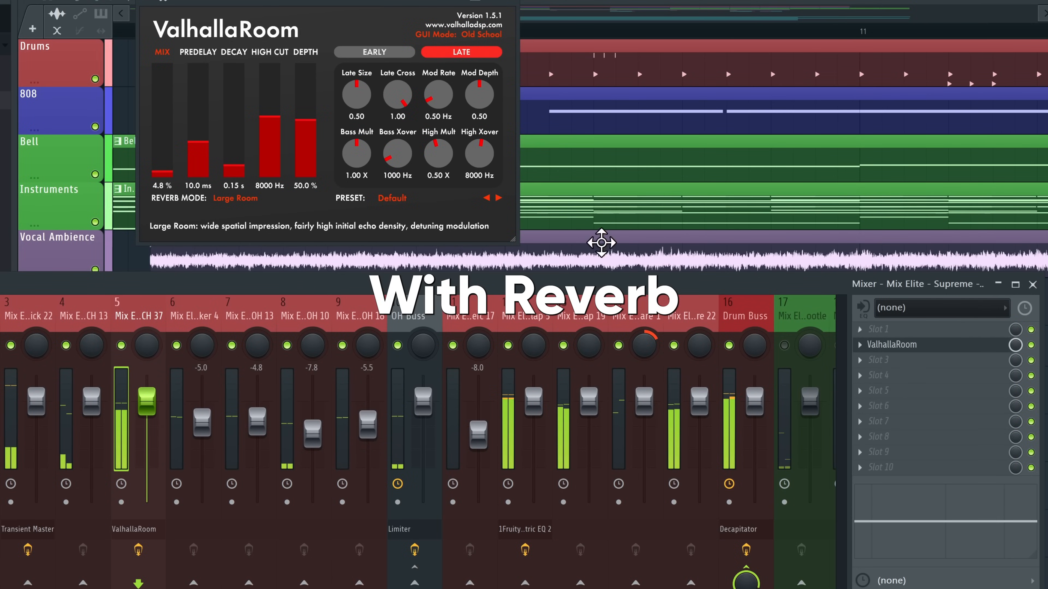
pyautogui.moveTo(173, 173); pyautogui.dragTo(173, 170)
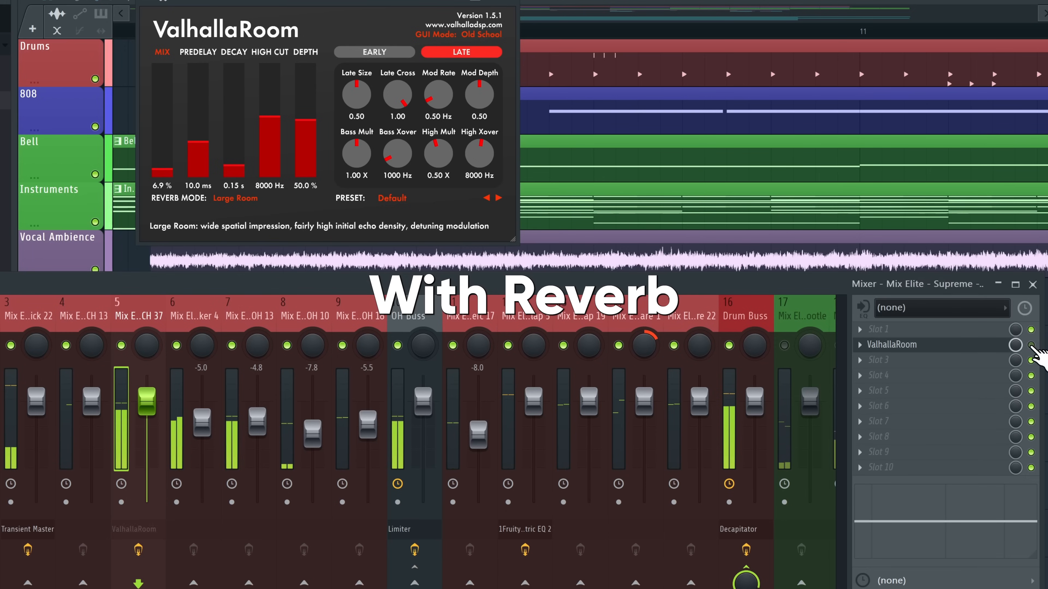
pyautogui.click(1030, 345)
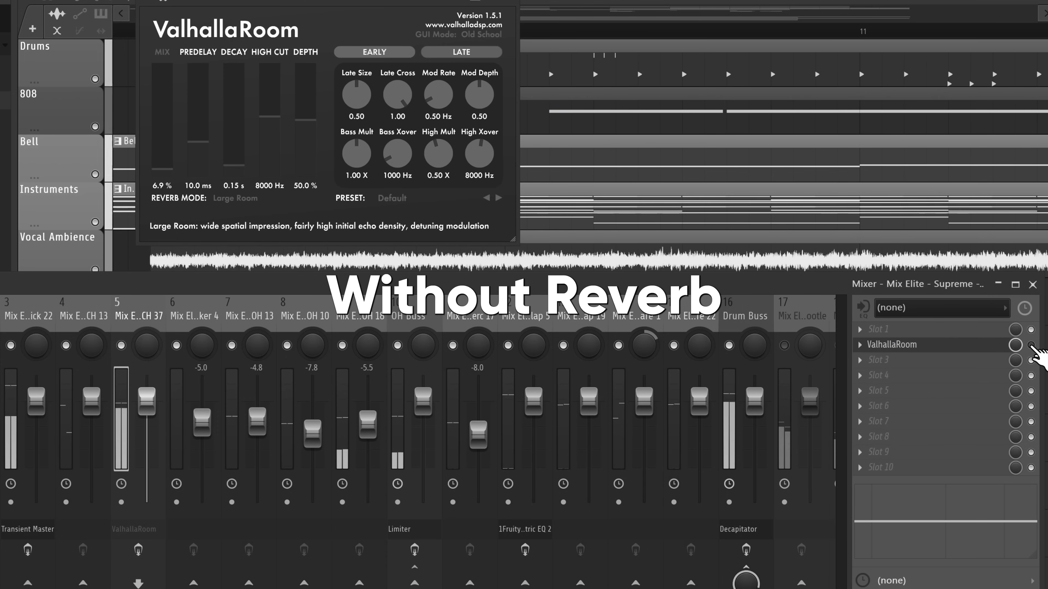
pyautogui.click(1031, 345)
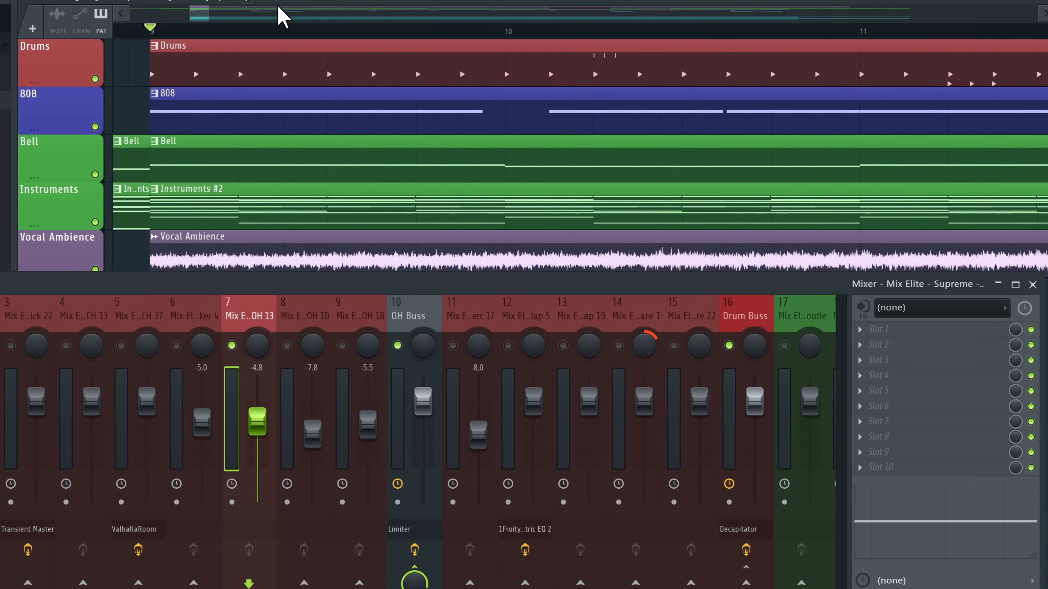
# Solo track 8 and pan it slightly left, then pan track 9 slightly right
pyautogui.rightClick(287, 345)
pyautogui.press('space')
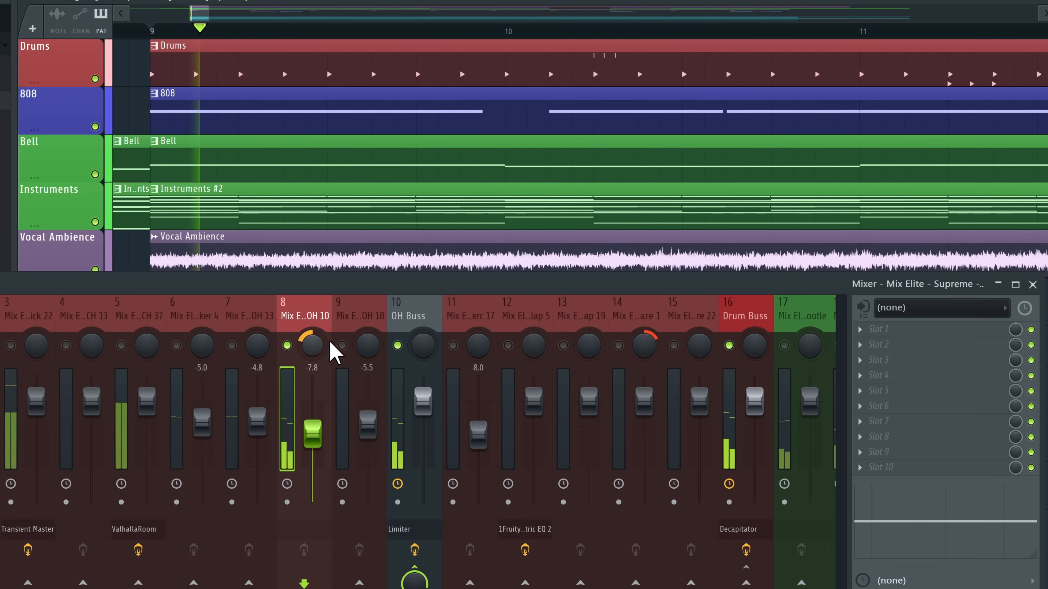
pyautogui.press('space')
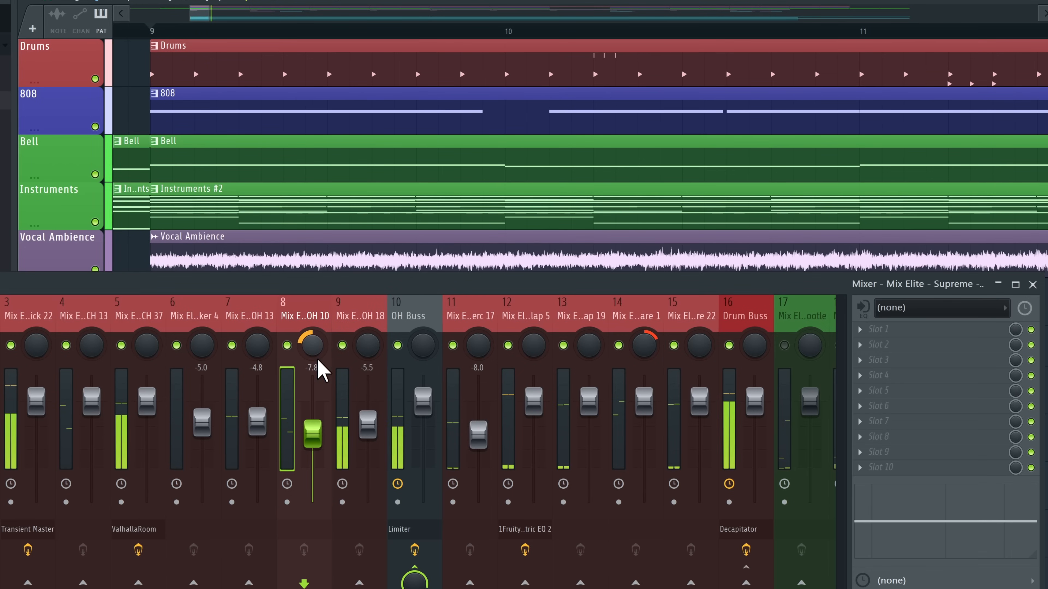
pyautogui.moveTo(318, 358); pyautogui.dragTo(320, 363)
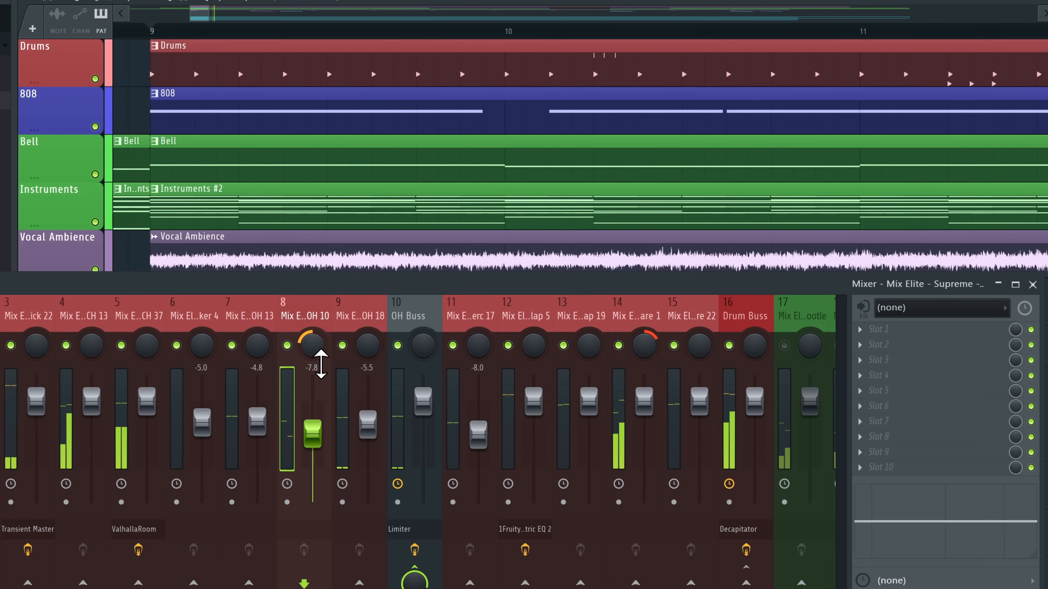
pyautogui.click(368, 351)
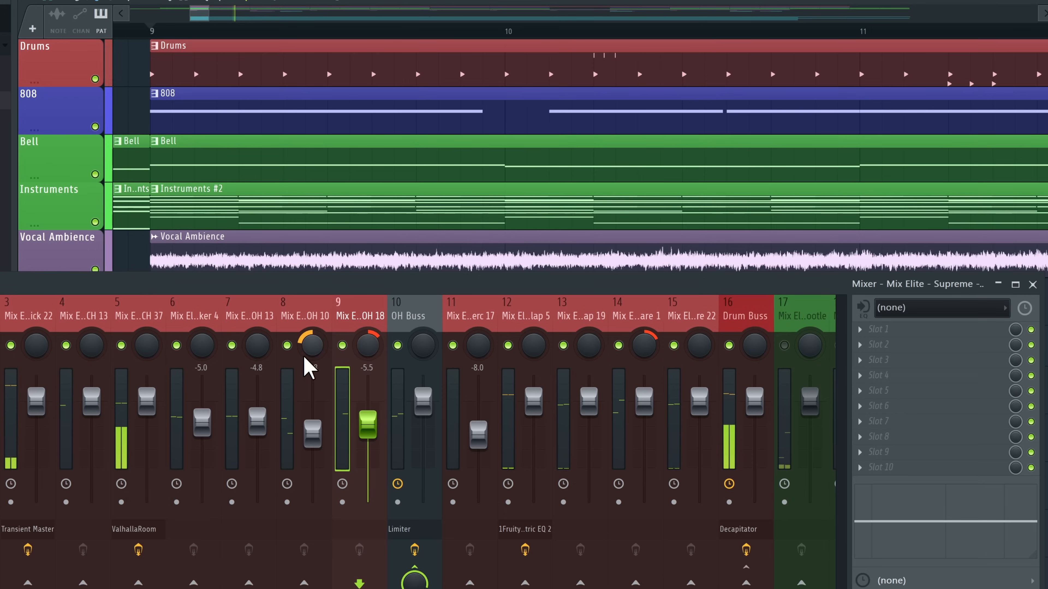
pyautogui.click(305, 367)
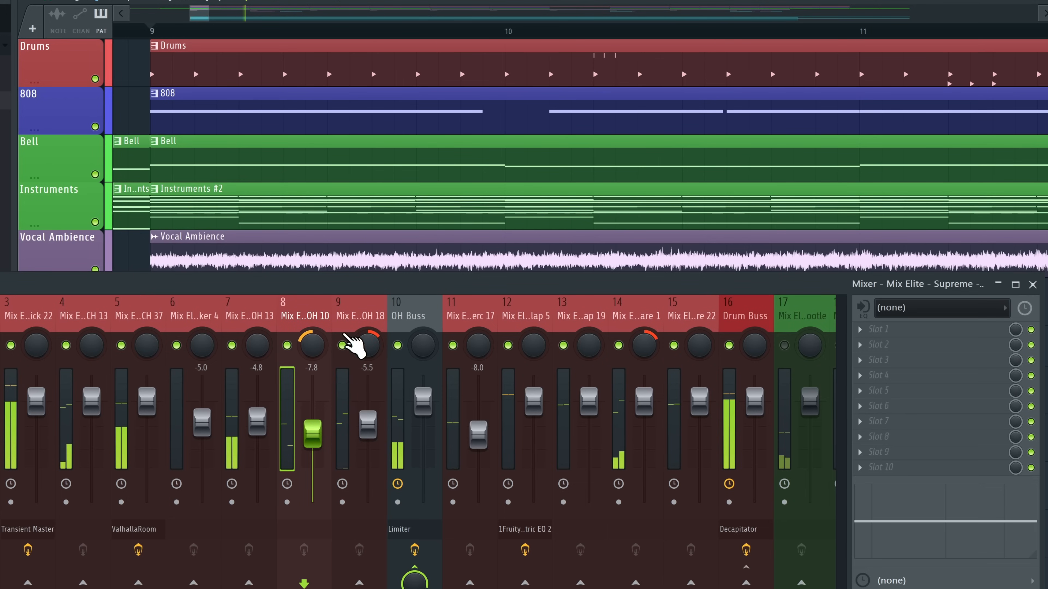
pyautogui.click(348, 339)
pyautogui.press('space')
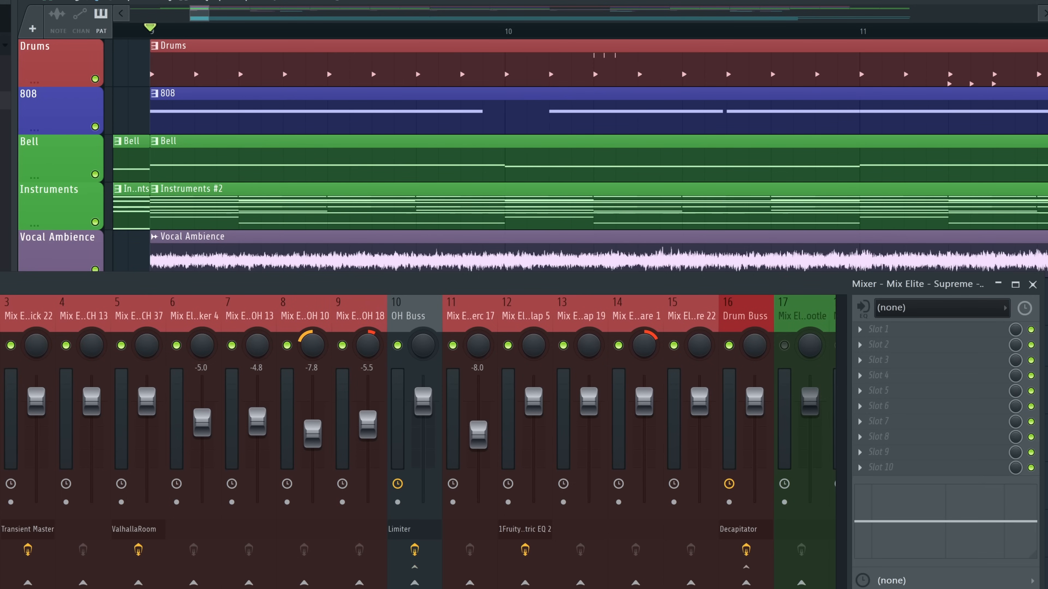
pyautogui.press('space')
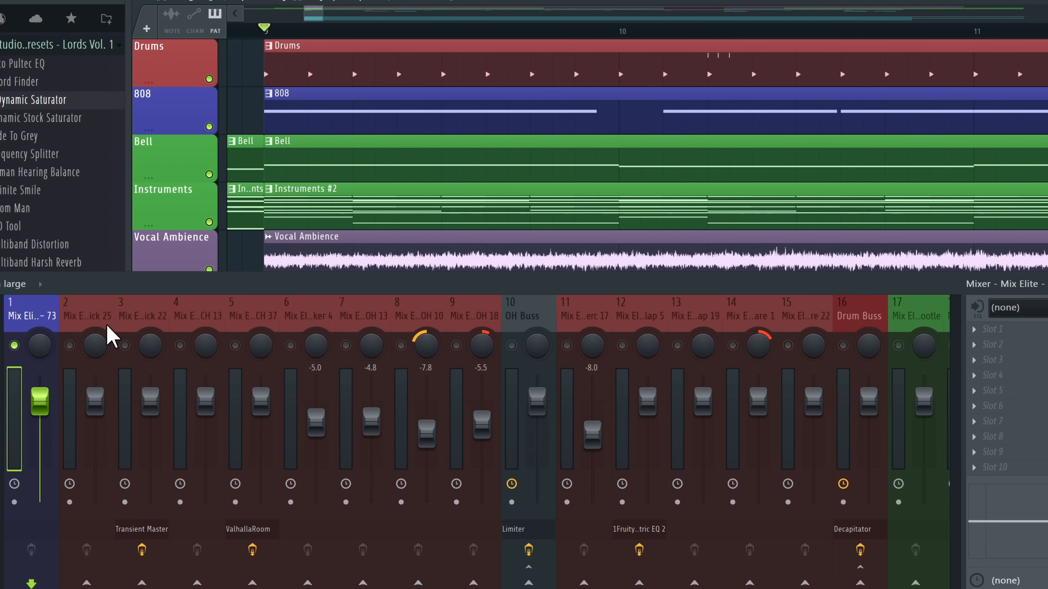
# Load Fruity Limiter into an empty FX slot on the 808 mixer track and start playback
pyautogui.click(1002, 342)
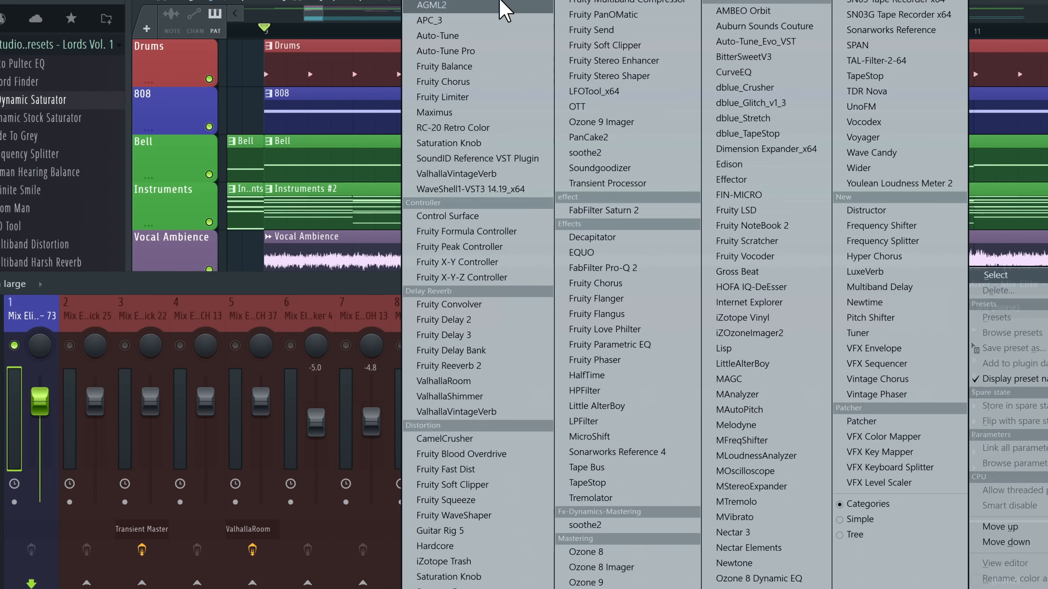
pyautogui.click(495, 101)
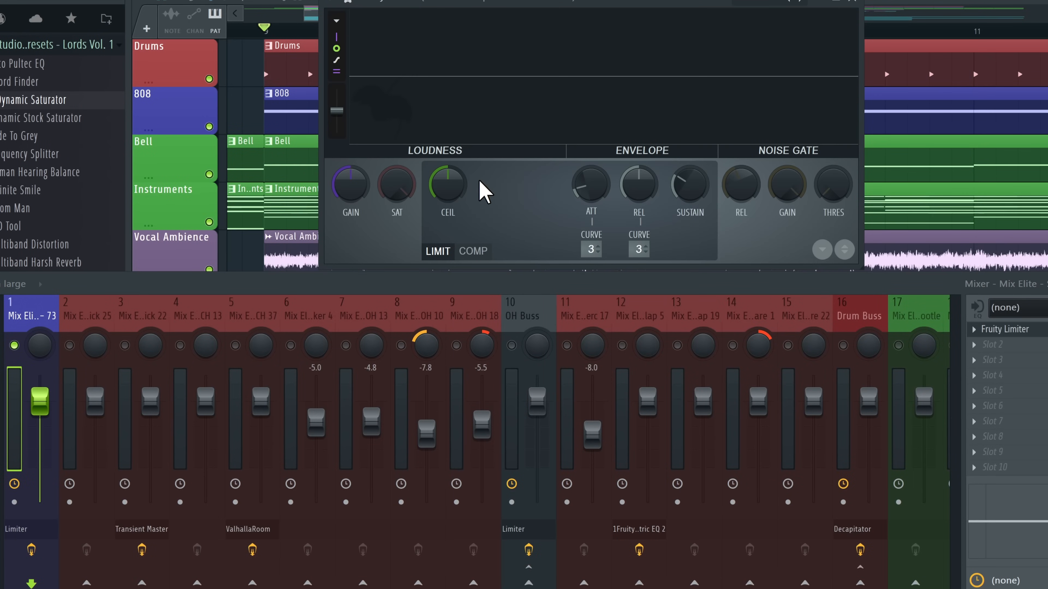
pyautogui.press('space')
# Turn up the limiter's GAIN and adjust its CEIL knob while listening
pyautogui.moveTo(462, 188); pyautogui.dragTo(462, 206)
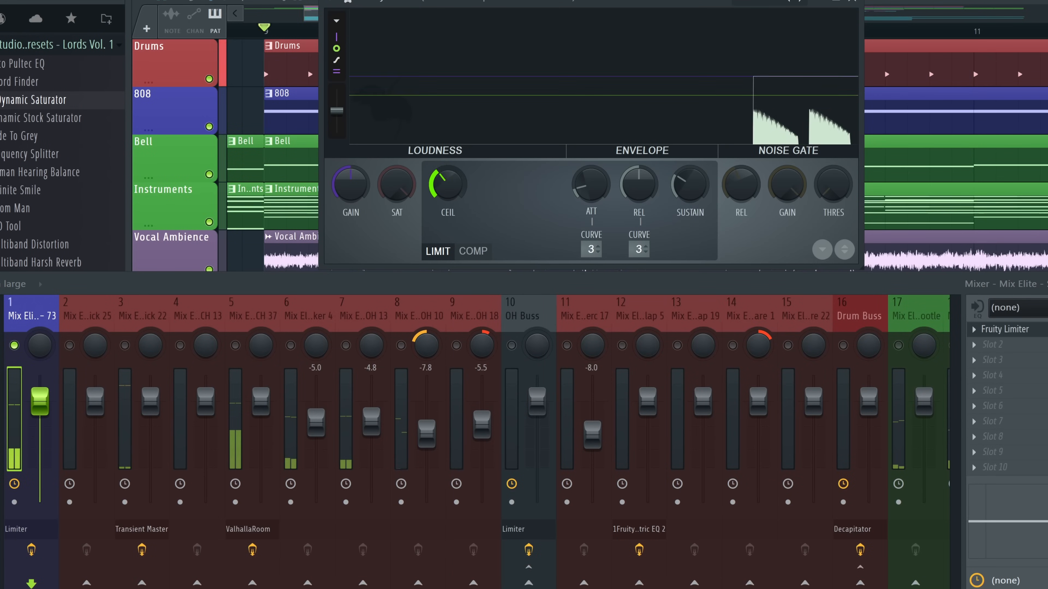
pyautogui.moveTo(351, 183); pyautogui.dragTo(351, 165)
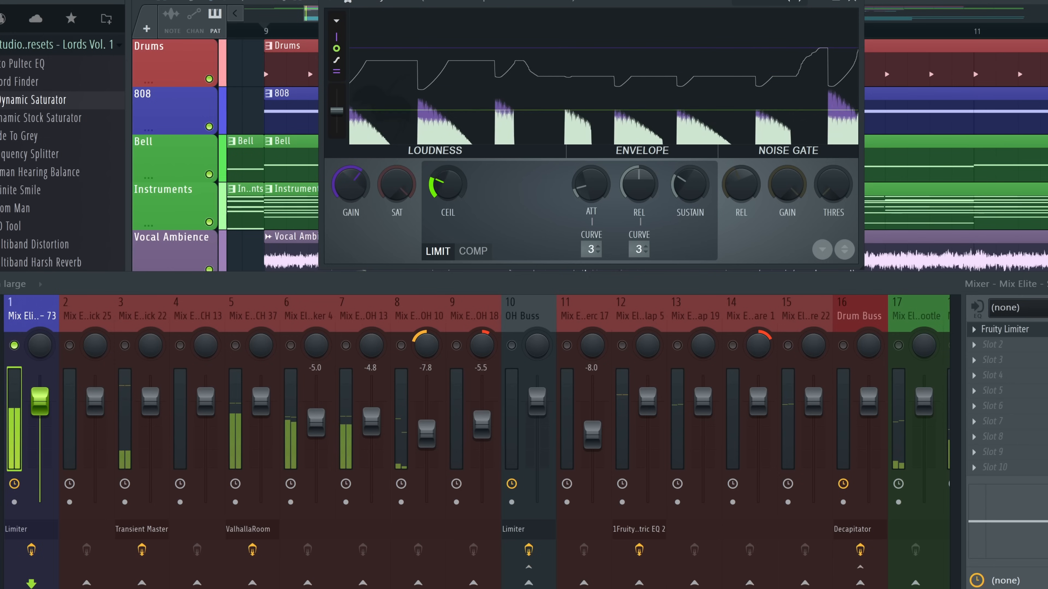
pyautogui.moveTo(447, 184)
pyautogui.mouseDown()
pyautogui.moveTo(448, 168)
pyautogui.moveTo(447, 198)
pyautogui.mouseUp()
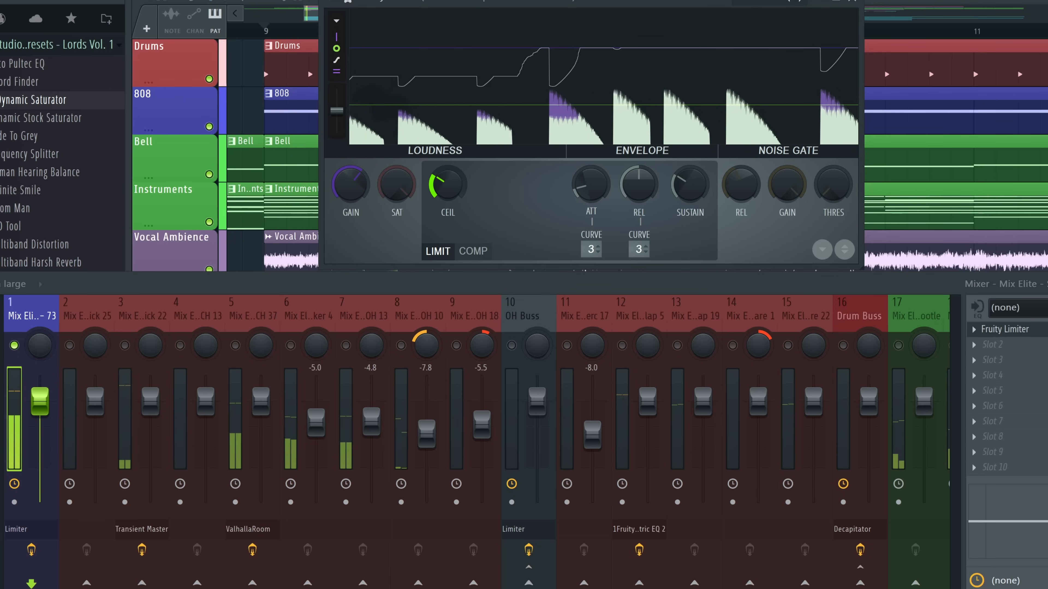
pyautogui.press('space')
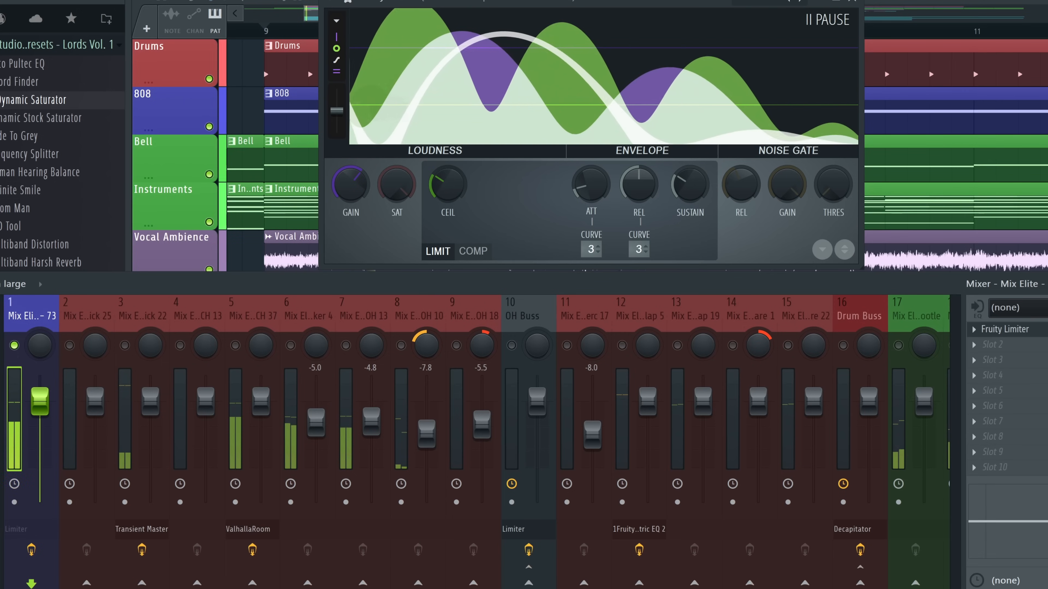
pyautogui.press('space')
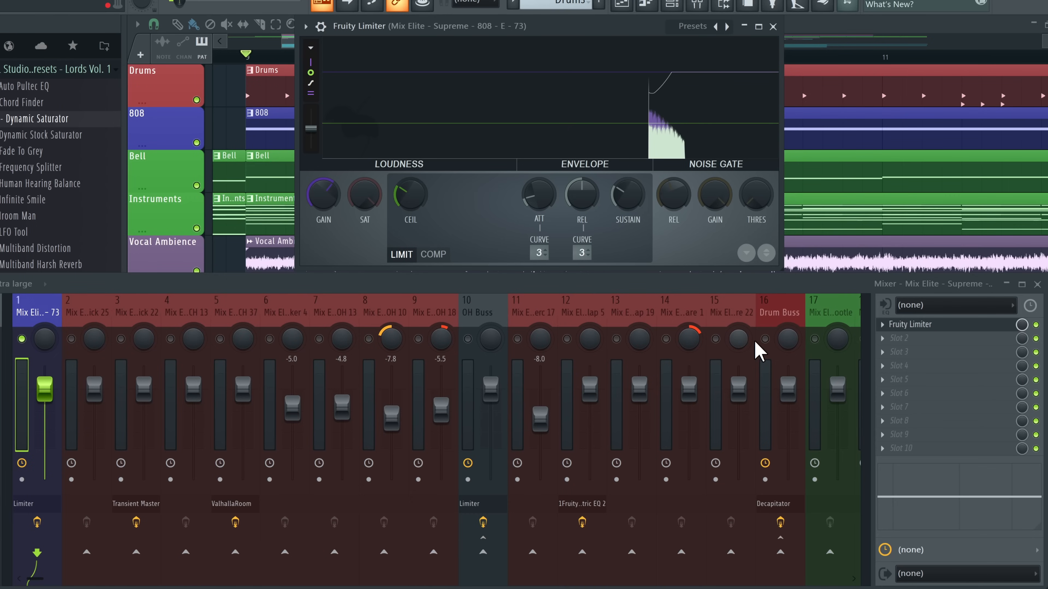
# Clear the solo and load a second Fruity Limiter into the 808 track's next slot
pyautogui.rightClick(764, 338)
pyautogui.click(134, 489)
pyautogui.click(31, 326)
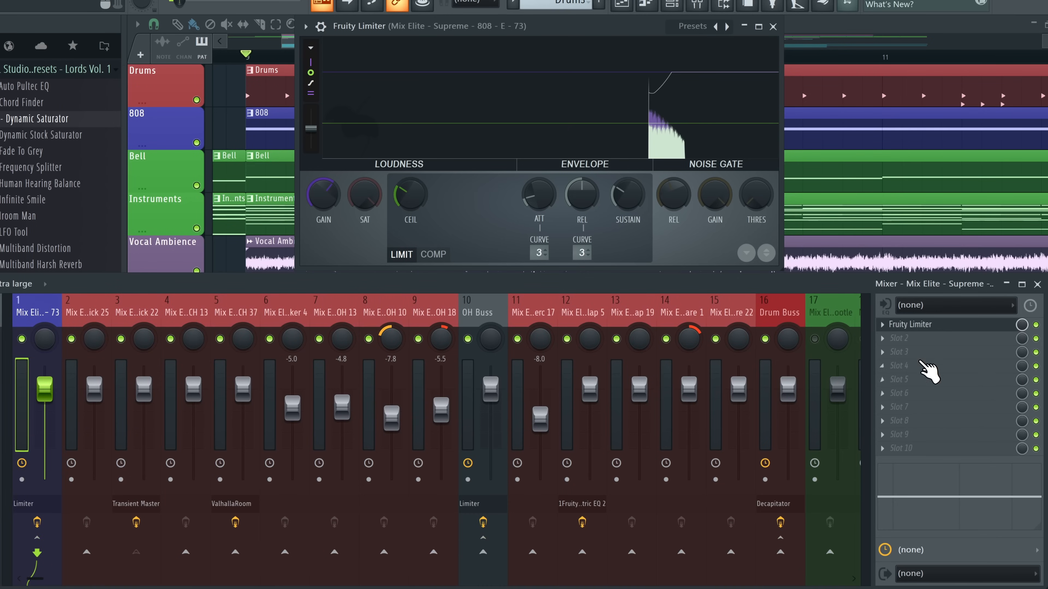
pyautogui.click(900, 338)
pyautogui.click(456, 120)
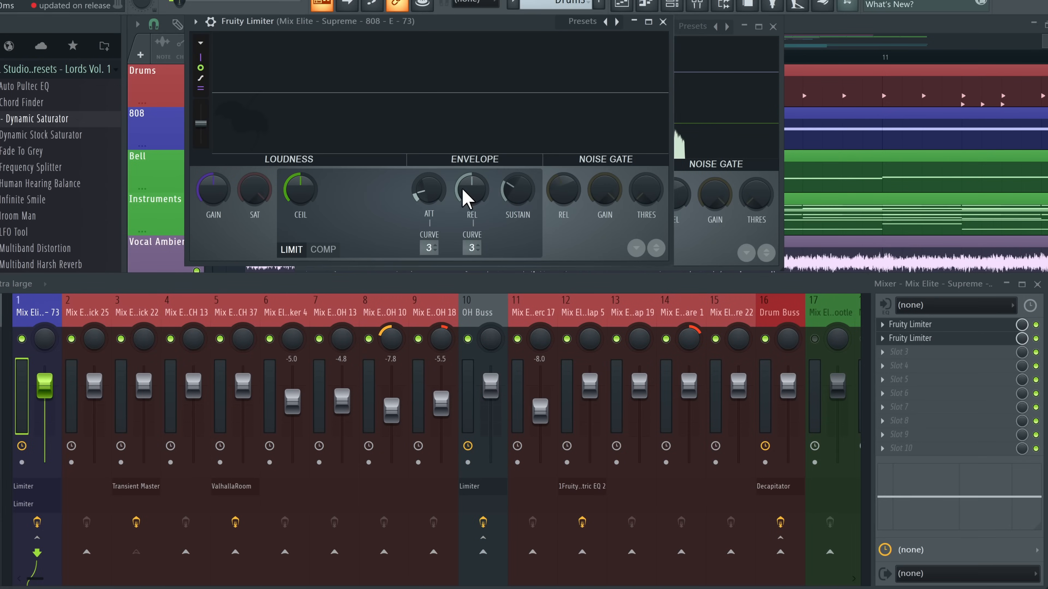
pyautogui.moveTo(310, 22); pyautogui.dragTo(362, 149)
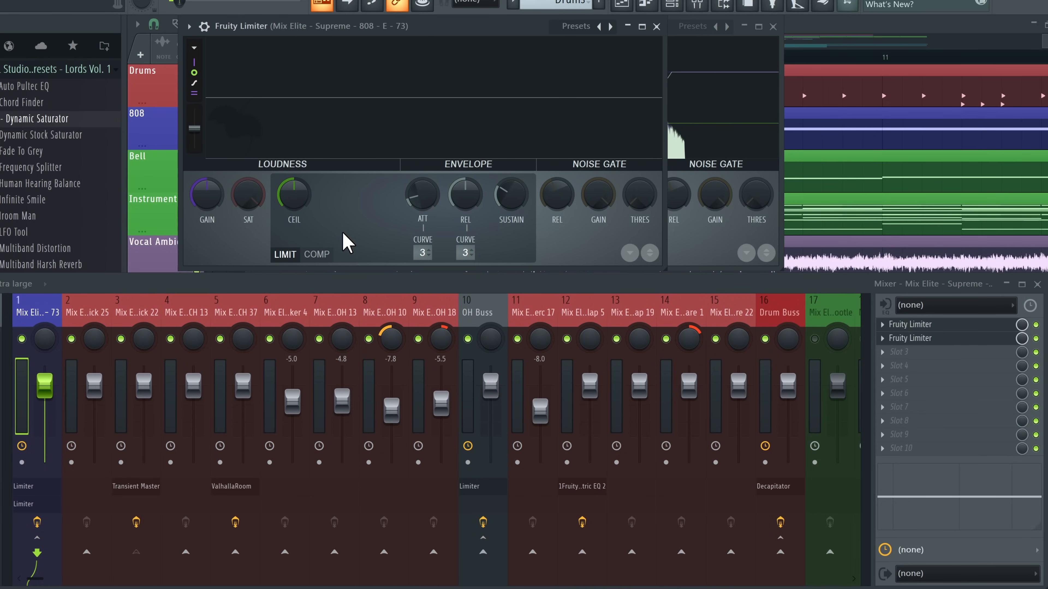
# Switch the limiter to COMP mode, sidechain it to the Kick track, and lower the threshold
pyautogui.click(317, 254)
pyautogui.click(468, 253)
pyautogui.click(534, 275)
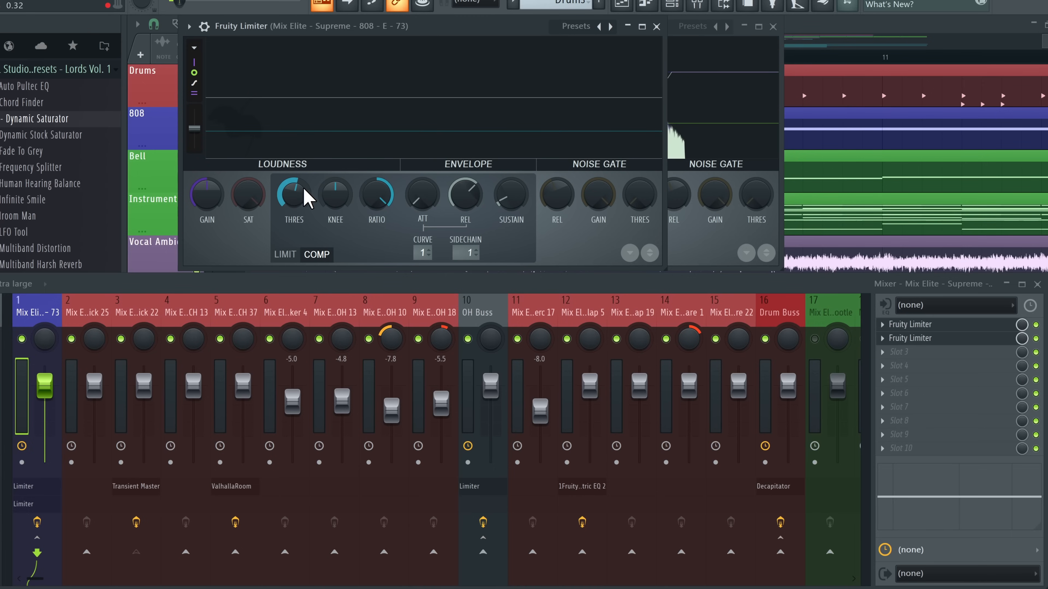
pyautogui.press('space')
pyautogui.moveTo(294, 194); pyautogui.dragTo(293, 210)
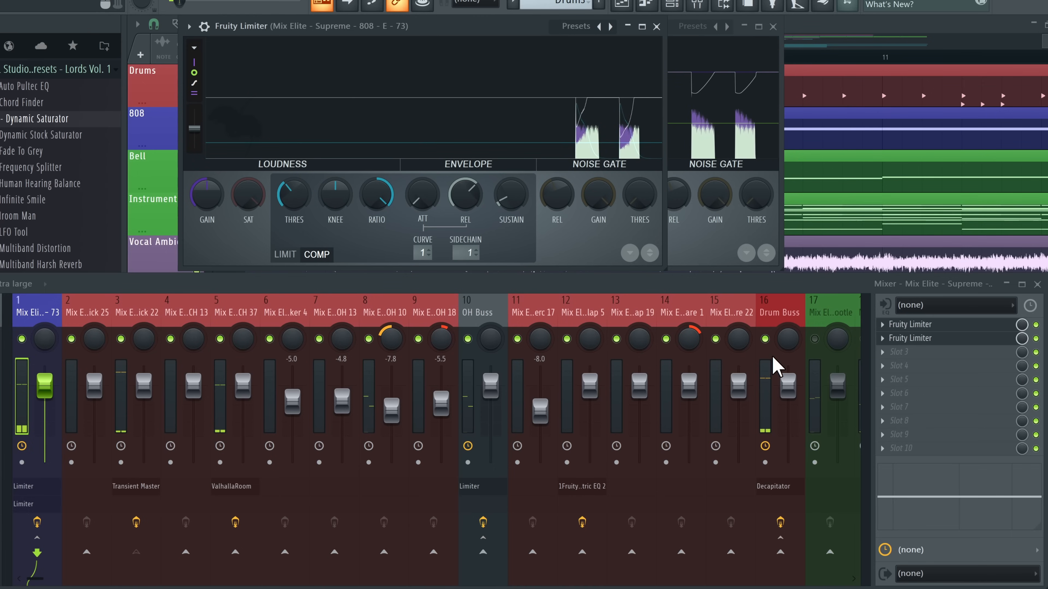
# Audition the Drum Buss together with the 808, then stop playback and close the limiter
pyautogui.rightClick(765, 339)
pyautogui.click(21, 338)
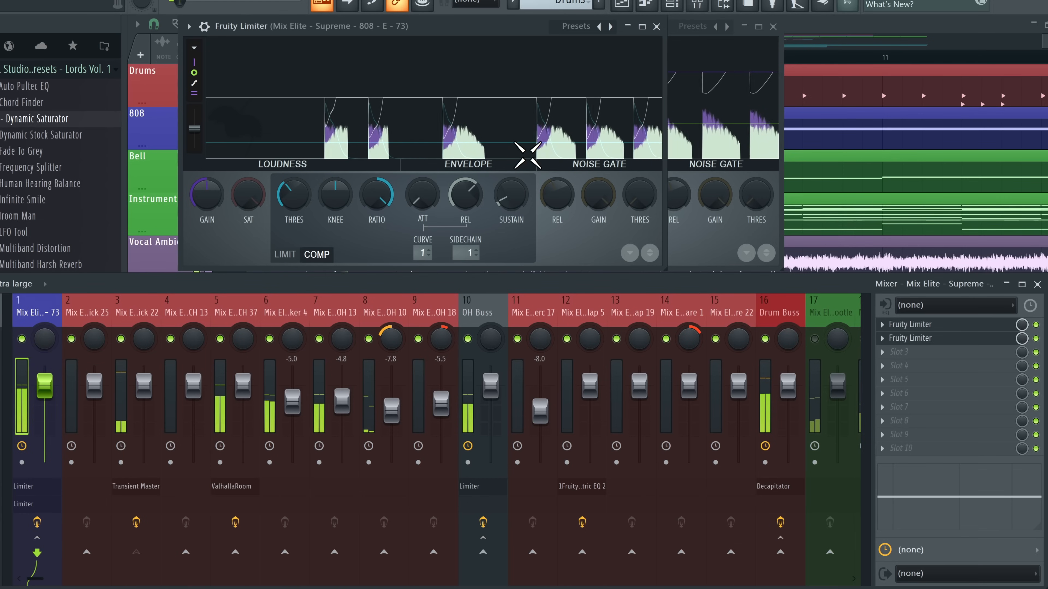
pyautogui.press('Escape')
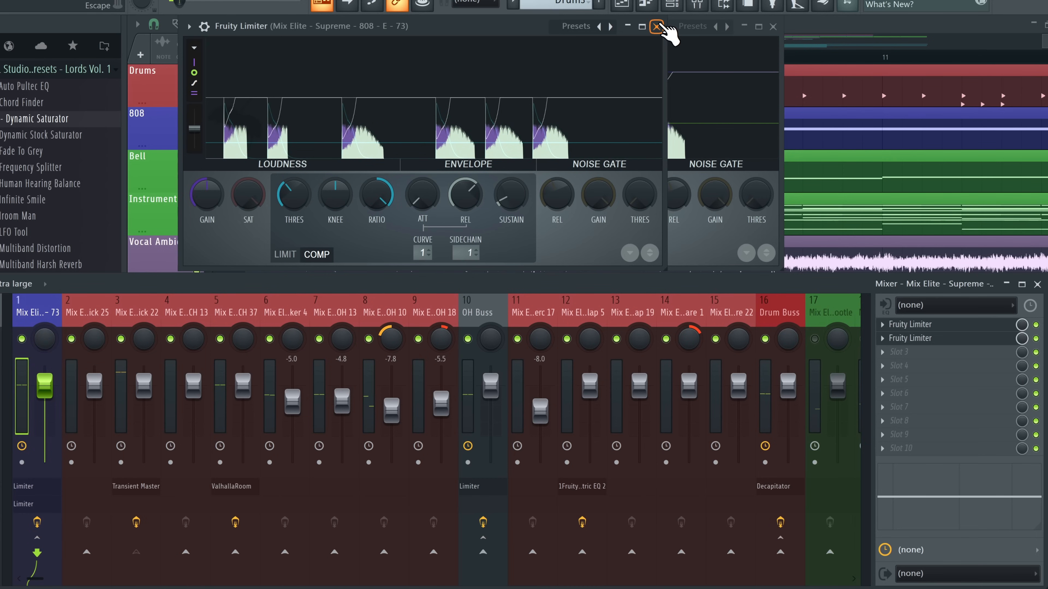
pyautogui.click(658, 26)
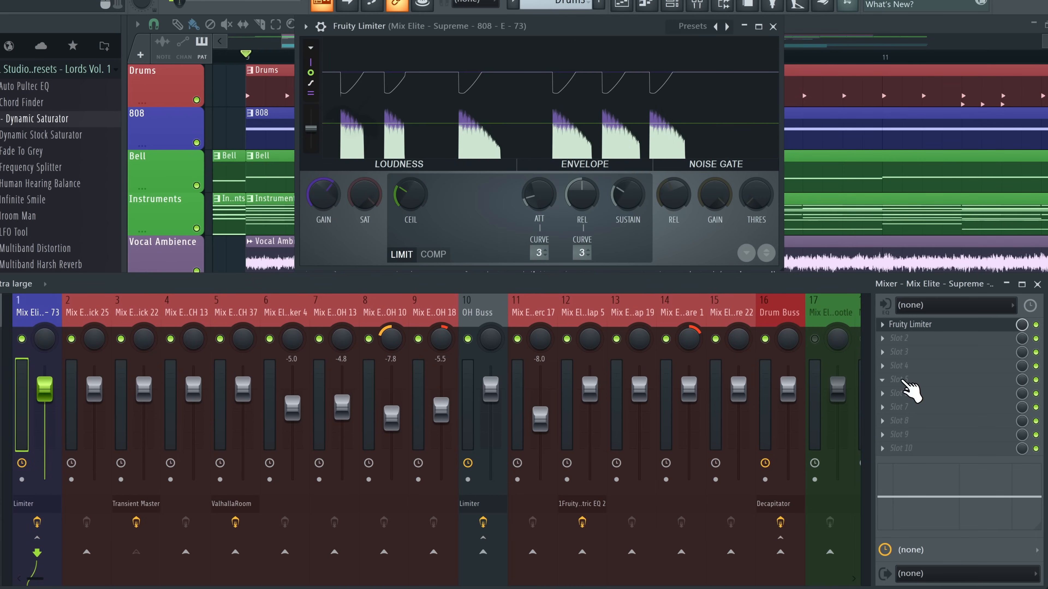
# Load Fruity Parametric EQ 2 on the 808, audition a ~5 dB band 1 low-shelf cut, then reset it to 0 dB
pyautogui.click(902, 368)
pyautogui.click(405, 8)
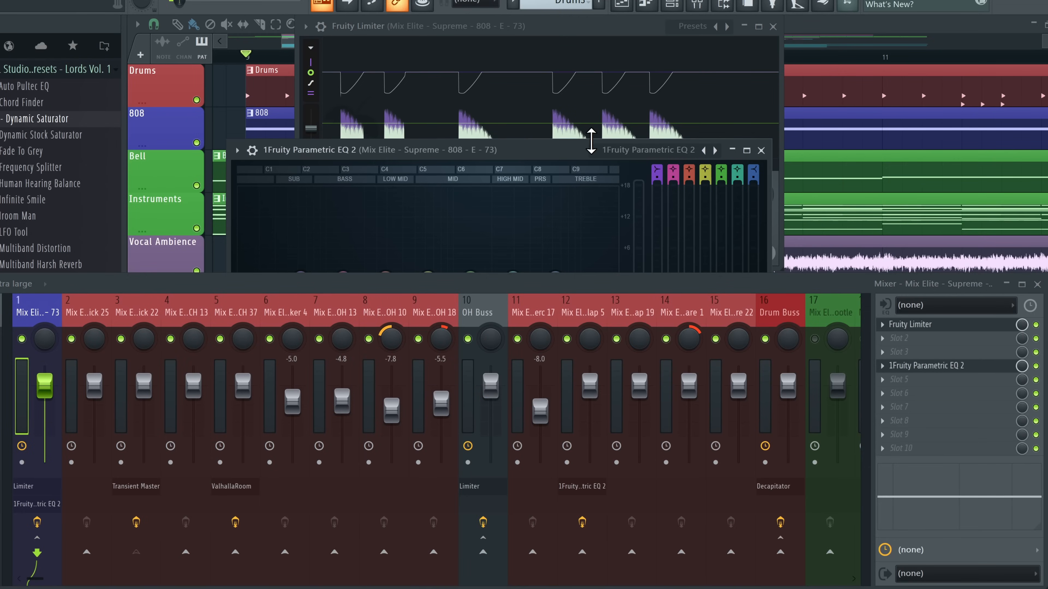
pyautogui.moveTo(590, 141); pyautogui.dragTo(590, 17)
pyautogui.moveTo(313, 151)
pyautogui.mouseDown()
pyautogui.moveTo(311, 227)
pyautogui.moveTo(312, 150)
pyautogui.mouseUp()
pyautogui.press('space')
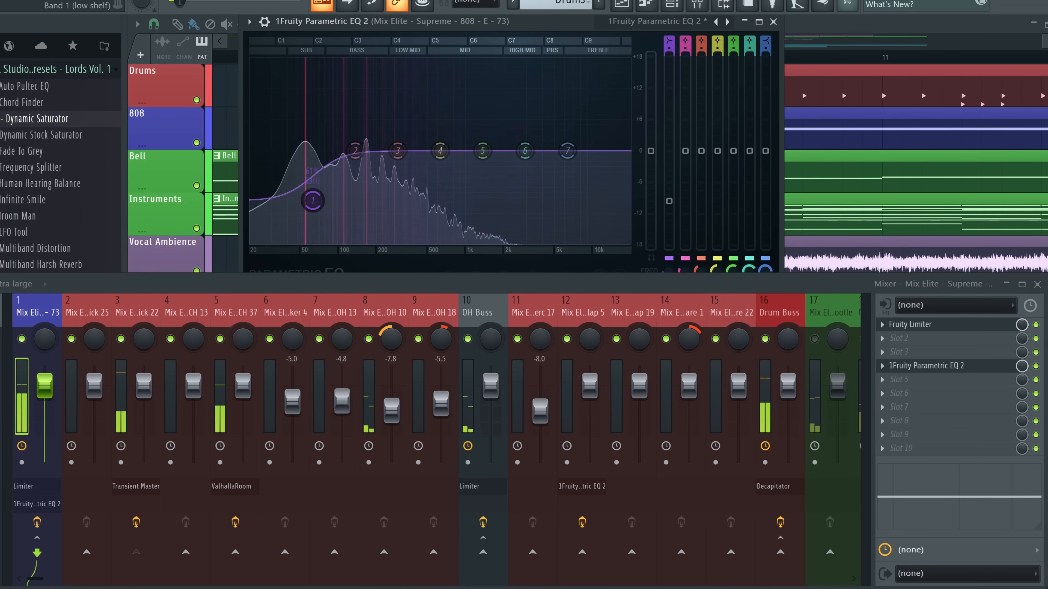
pyautogui.moveTo(312, 243); pyautogui.dragTo(313, 176)
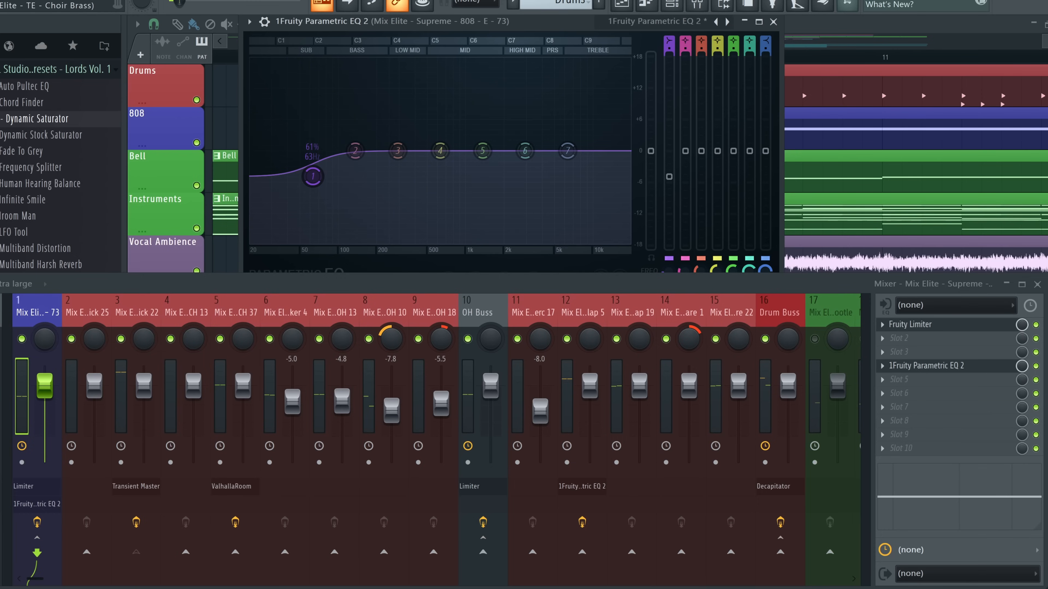
pyautogui.moveTo(669, 176); pyautogui.dragTo(669, 150)
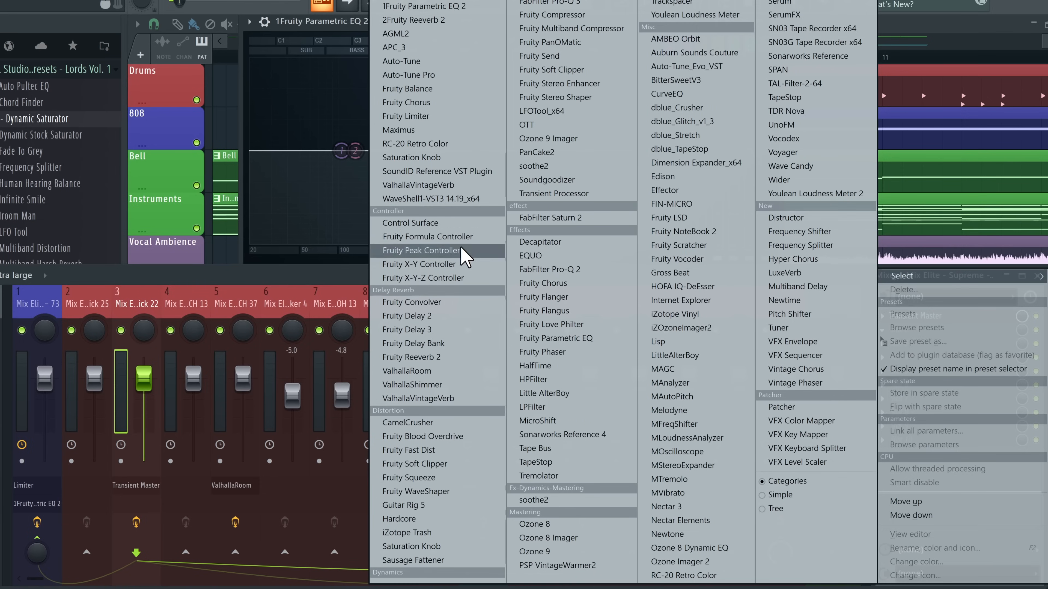
# Add Fruity Peak Controller to the kick track and invert its output so it dips on kicks
pyautogui.click(420, 250)
pyautogui.moveTo(262, 53); pyautogui.dragTo(337, 48)
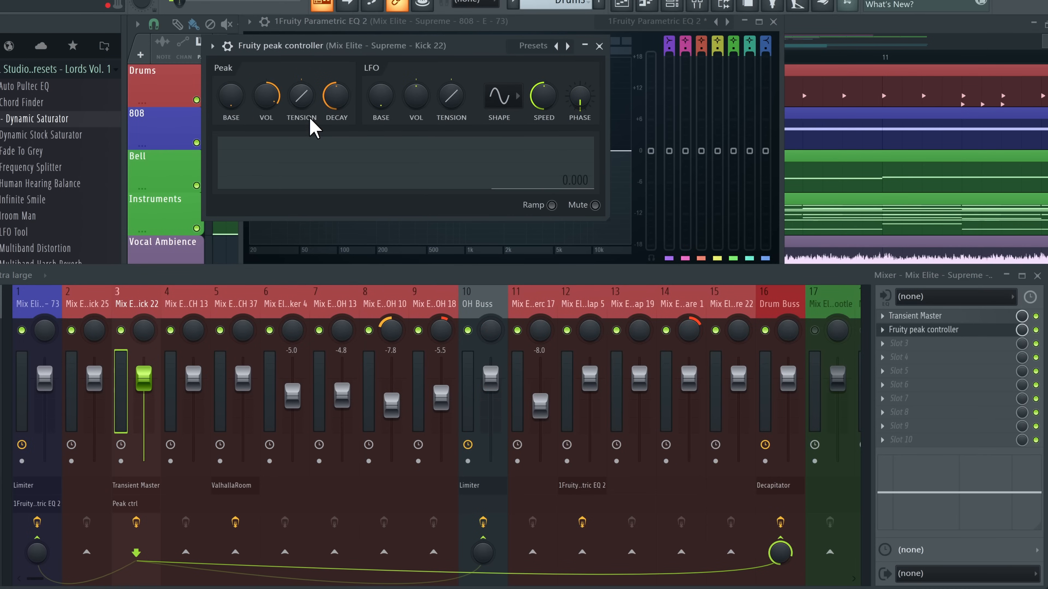
pyautogui.press('space')
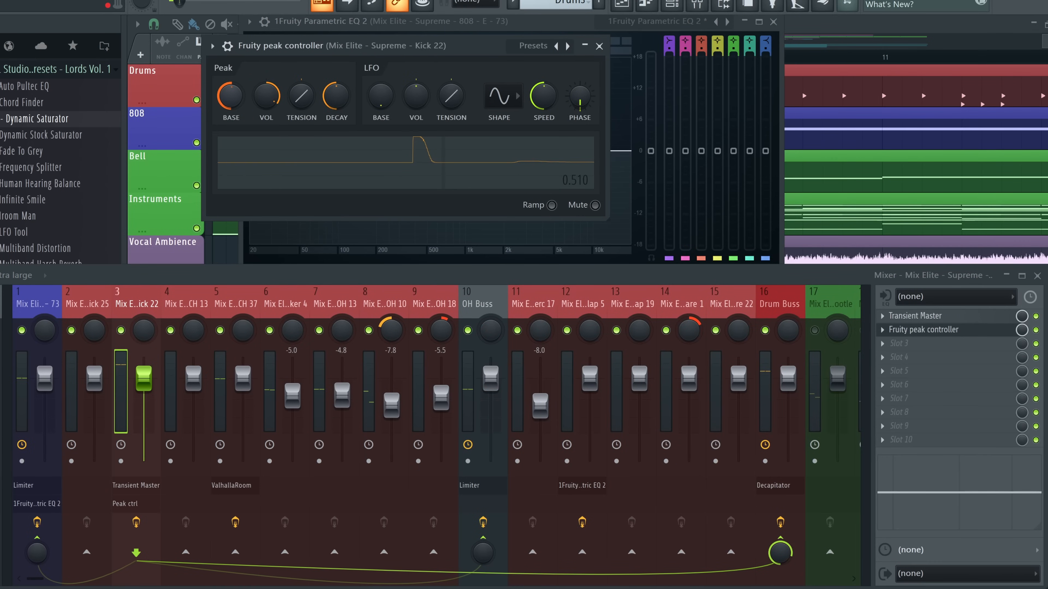
pyautogui.moveTo(266, 96); pyautogui.dragTo(266, 123)
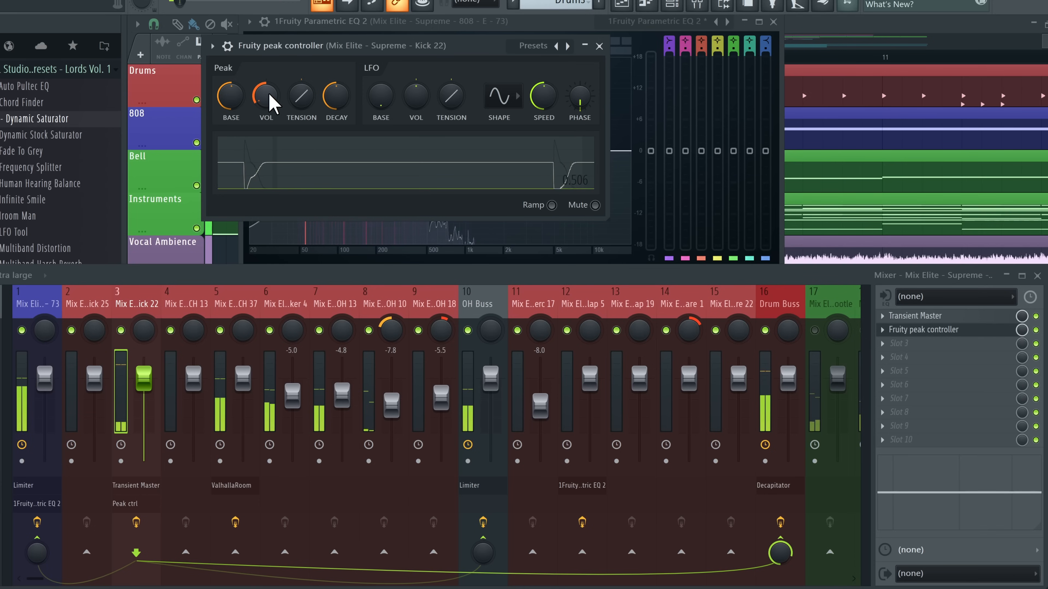
# Link the 808 EQ's band 1 level to the Peak ctrl - Peak internal controller
pyautogui.click(42, 312)
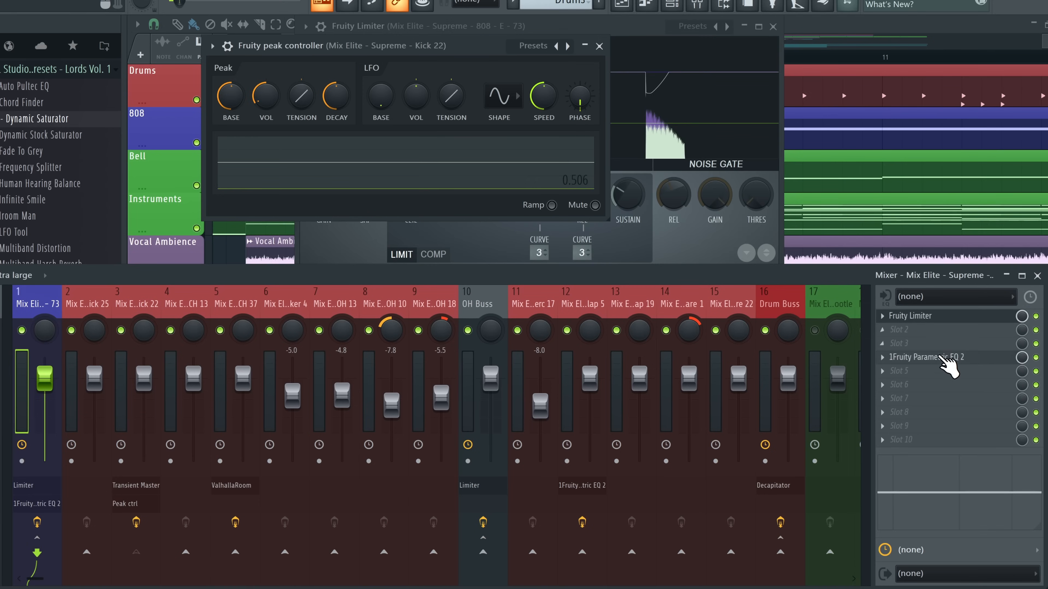
pyautogui.click(946, 357)
pyautogui.moveTo(440, 20); pyautogui.dragTo(672, 21)
pyautogui.moveTo(902, 151); pyautogui.dragTo(901, 152)
pyautogui.rightClick(901, 152)
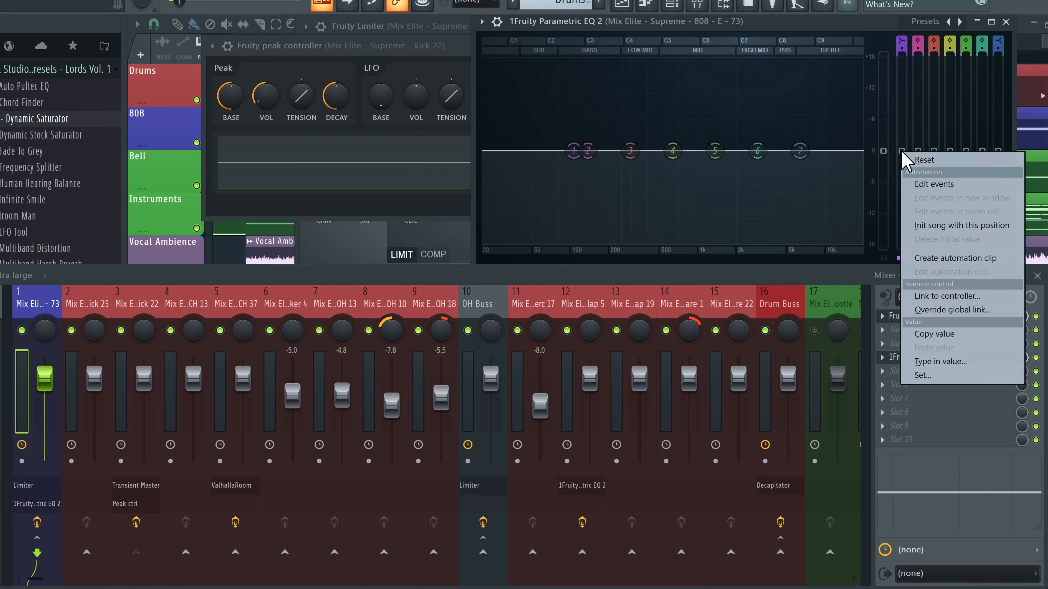
pyautogui.click(965, 295)
pyautogui.click(584, 248)
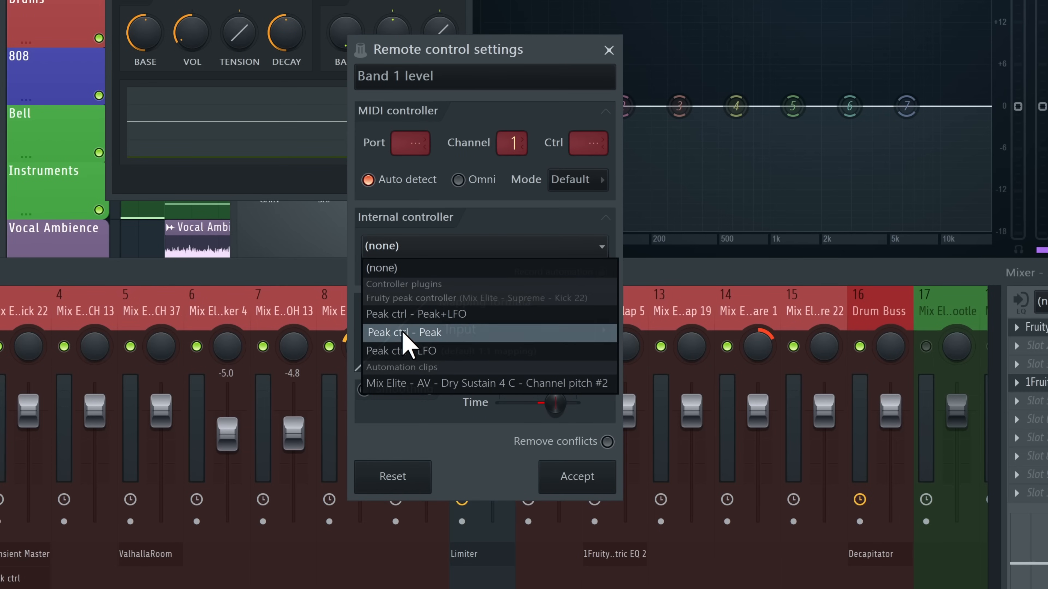
pyautogui.click(426, 343)
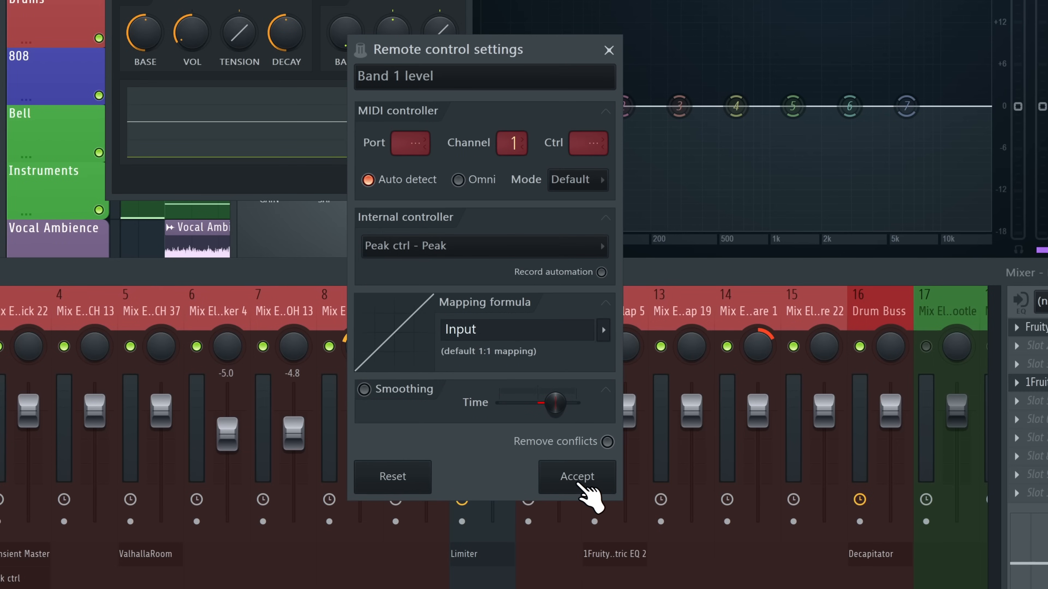
pyautogui.click(579, 483)
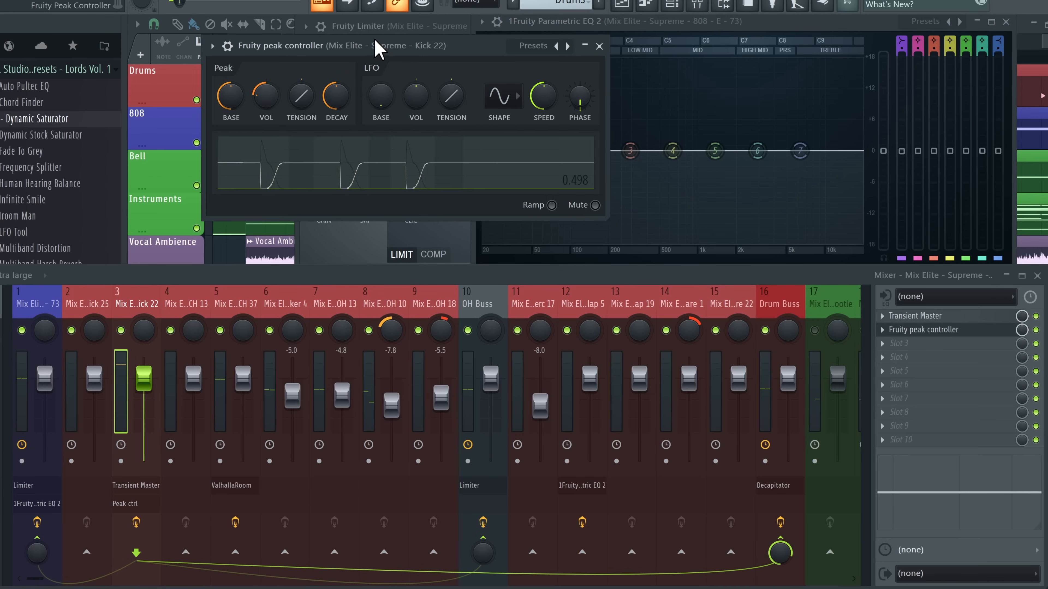
# Play the mix to check that the 808 ducks on each kick
pyautogui.moveTo(379, 48); pyautogui.dragTo(220, 44)
pyautogui.press('space')
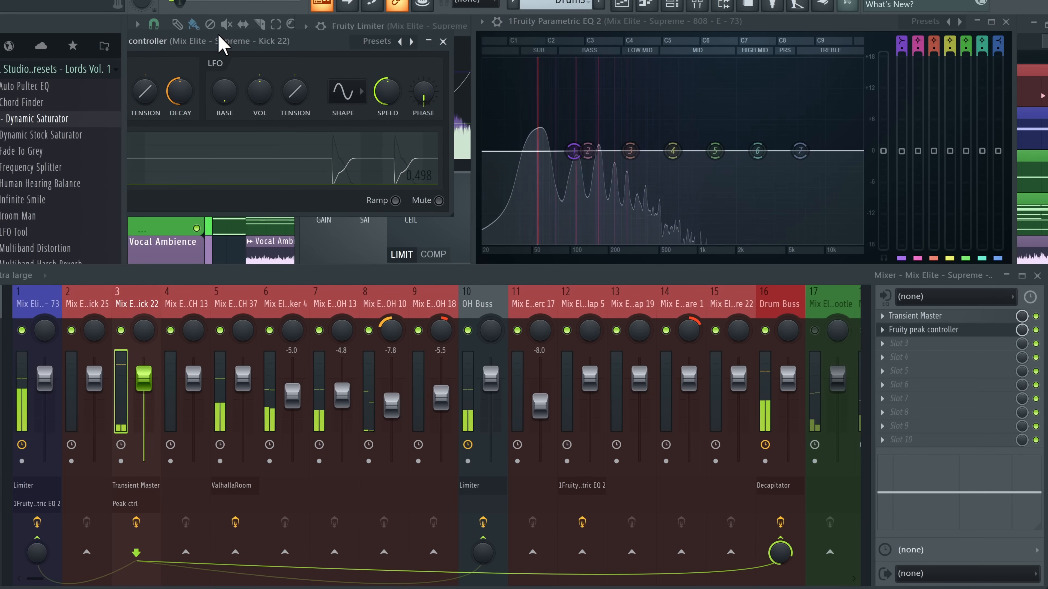
pyautogui.moveTo(219, 41); pyautogui.dragTo(235, 42)
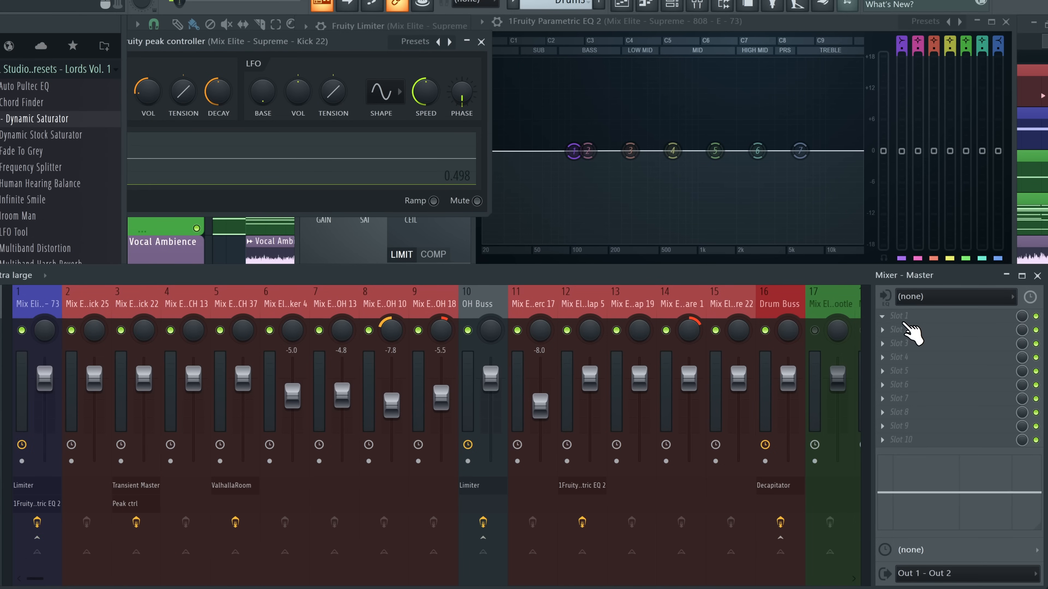
# Add s(M)exoscope to an empty slot on the Master insert
pyautogui.click(907, 330)
pyautogui.moveTo(907, 277)
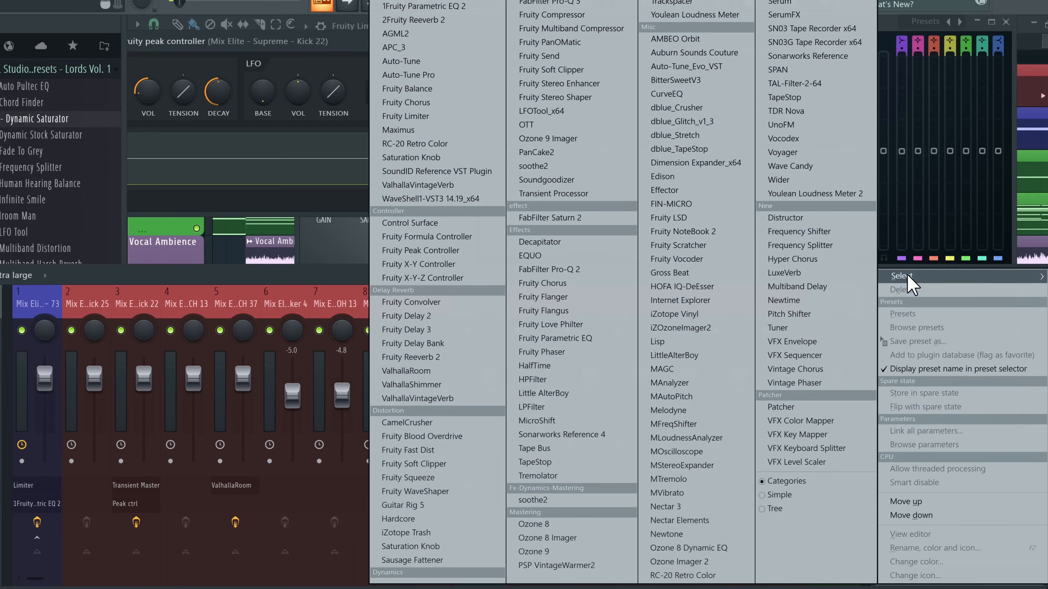
pyautogui.click(450, 6)
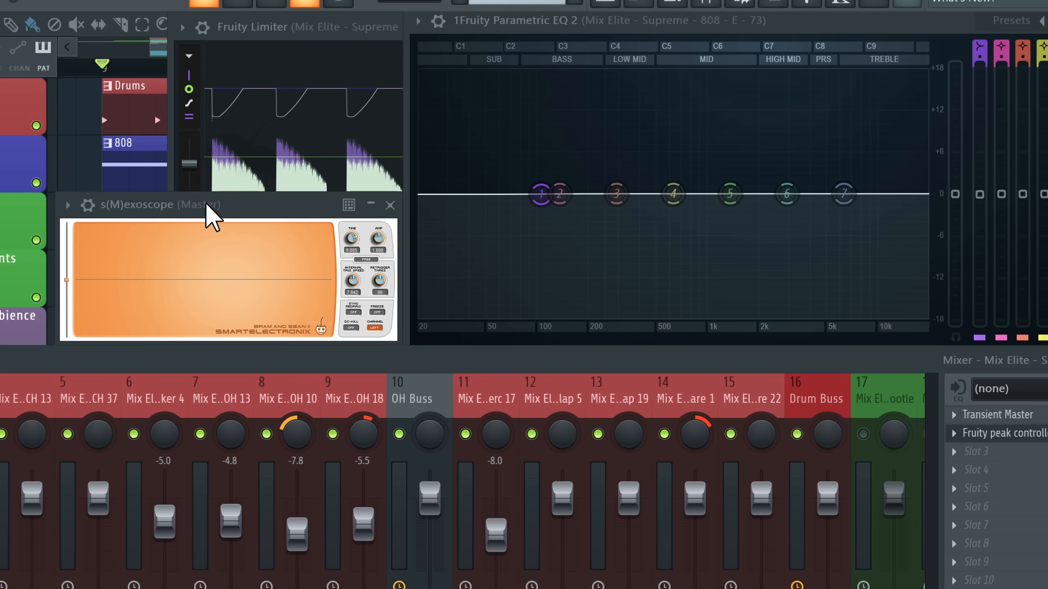
pyautogui.moveTo(203, 203); pyautogui.dragTo(202, 141)
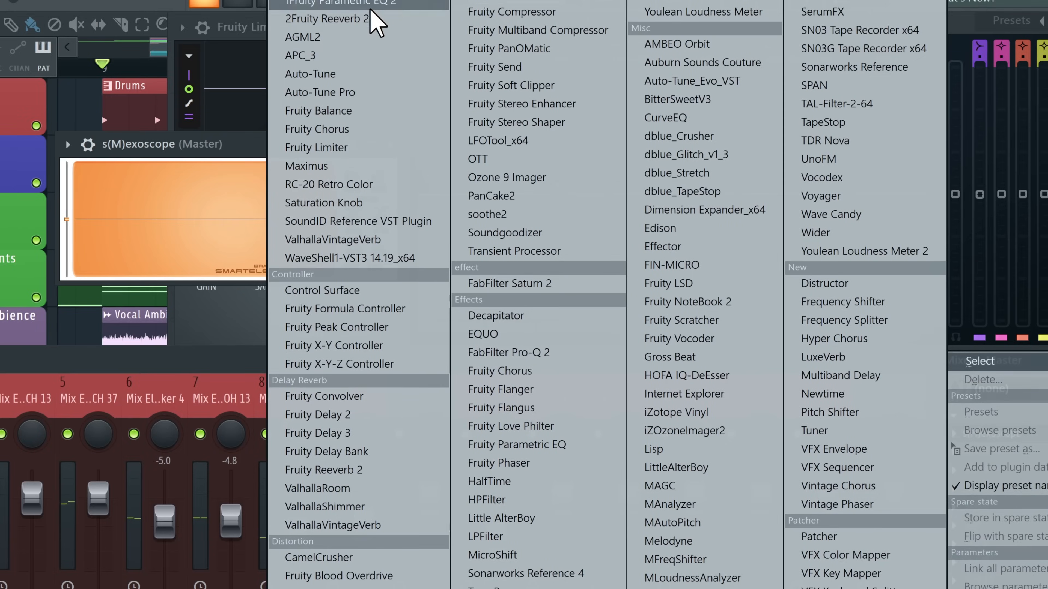
# Insert Fruity Parametric EQ 2 on the master with a high-cut near 210 Hz, and set scope time to 0.013
pyautogui.click(328, 12)
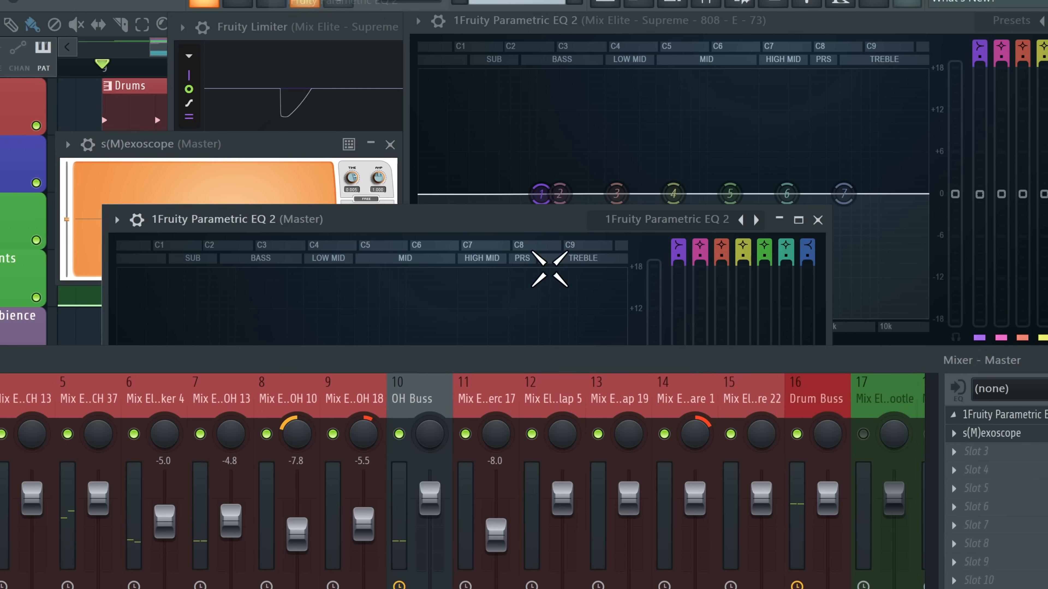
pyautogui.moveTo(748, 194); pyautogui.dragTo(491, 194)
pyautogui.press('space')
pyautogui.click(197, 144)
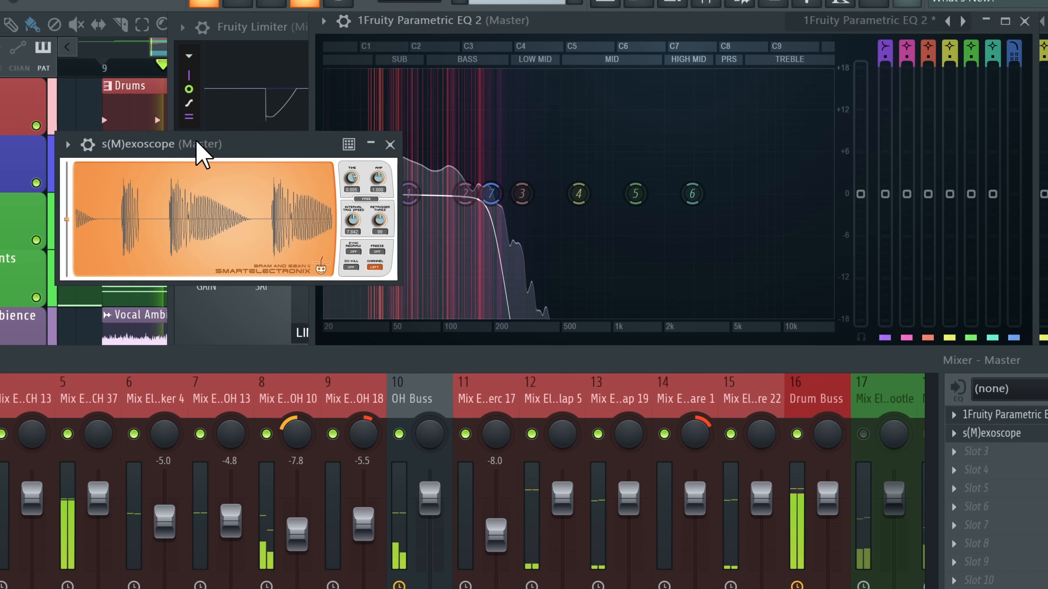
pyautogui.moveTo(358, 177); pyautogui.dragTo(356, 174)
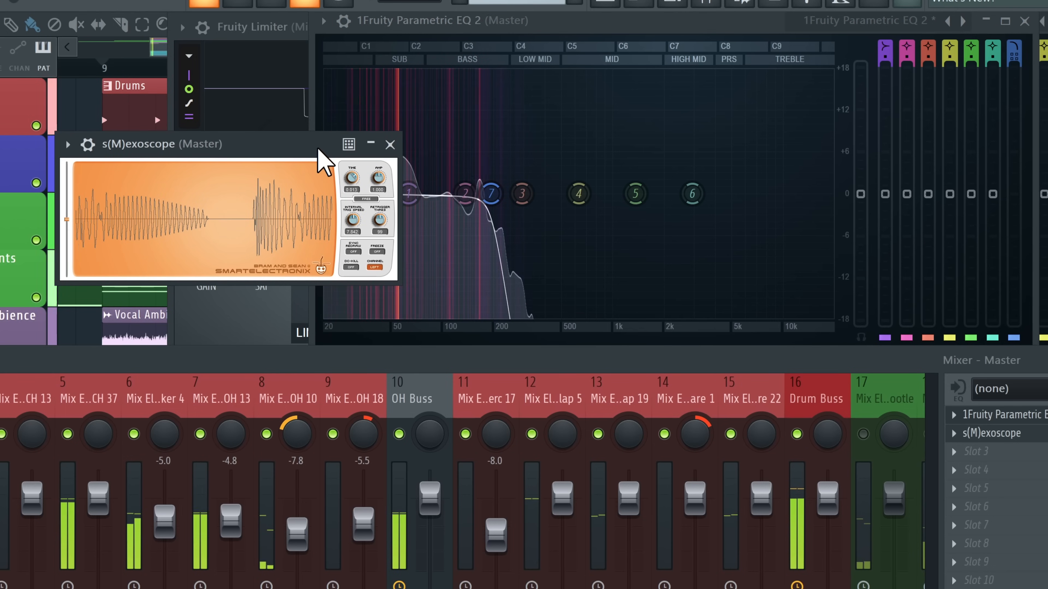
pyautogui.click(269, 28)
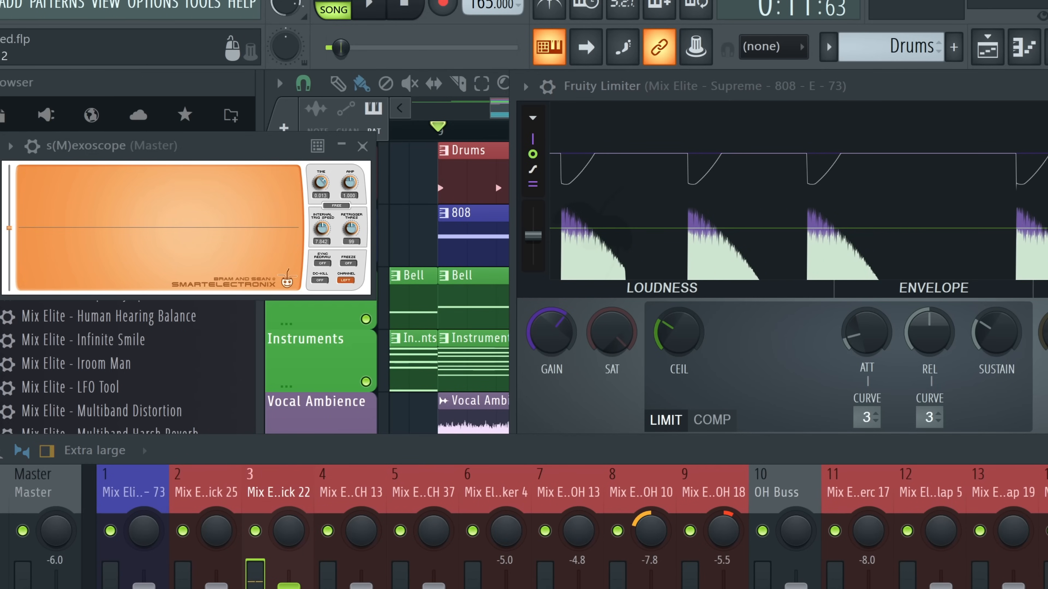
# Select the Kick 22 track and replay the loop to watch the 808 ducking
pyautogui.click(285, 586)
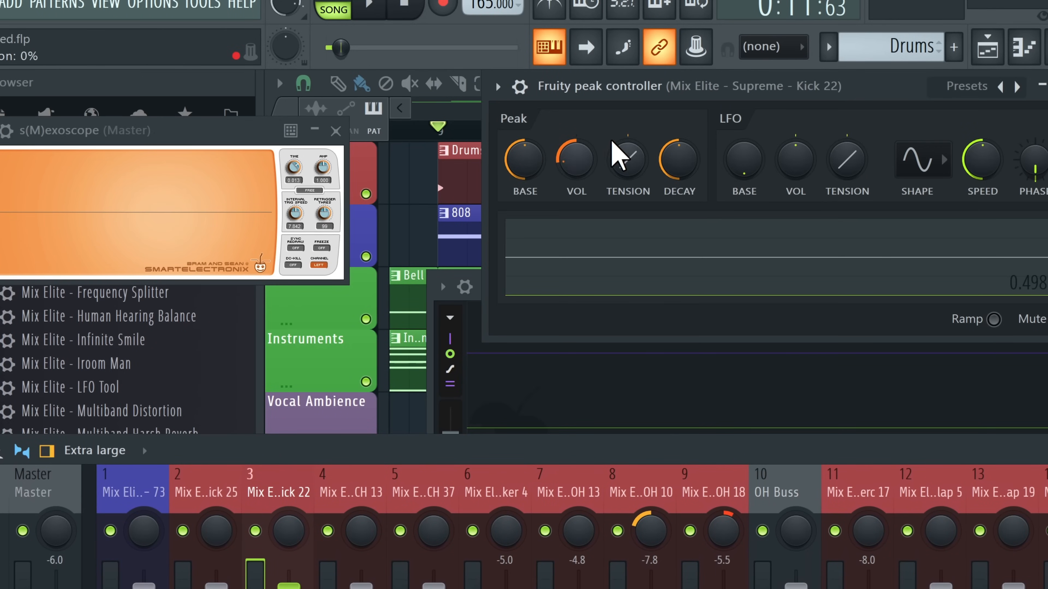
pyautogui.press('space')
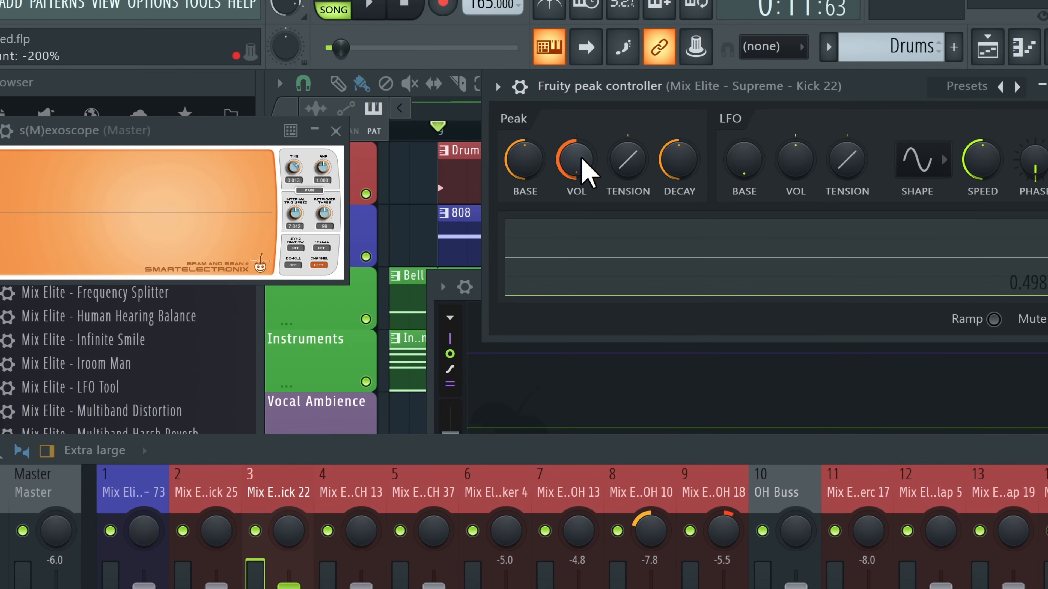
pyautogui.press('space')
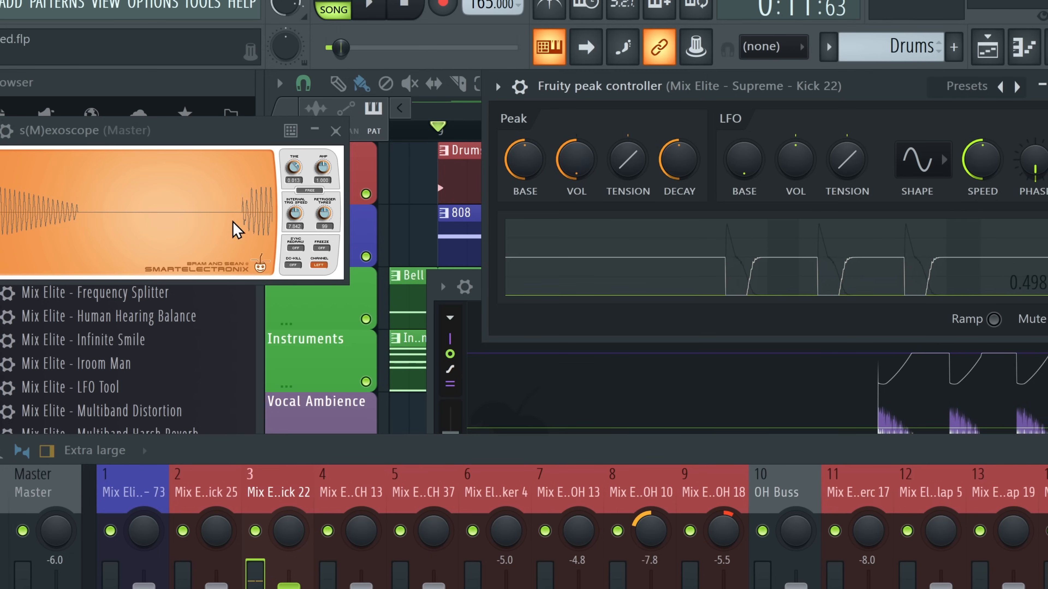
pyautogui.press('space')
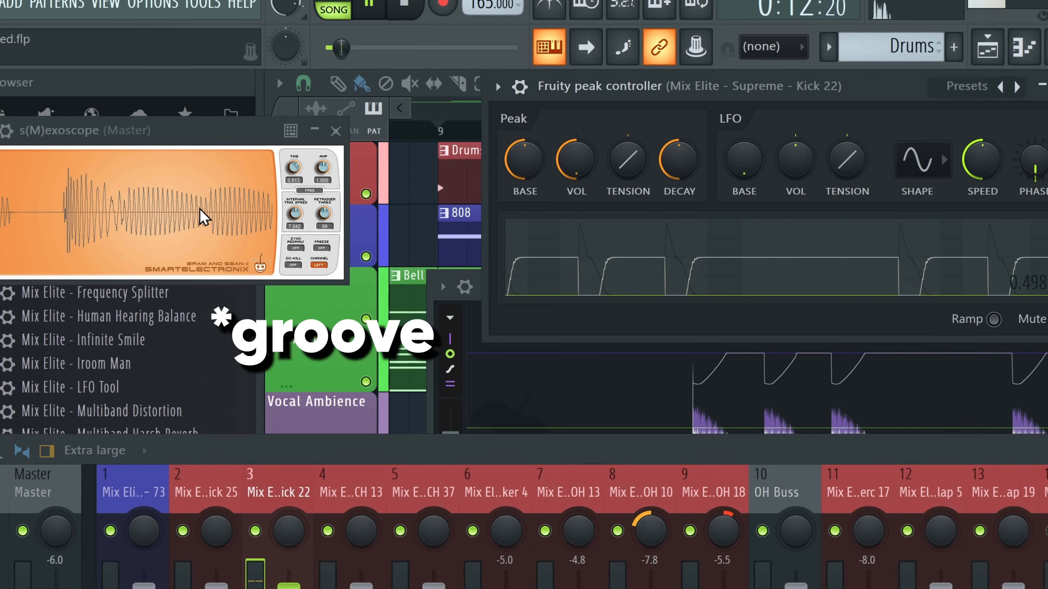
pyautogui.press('space')
pyautogui.press('space')
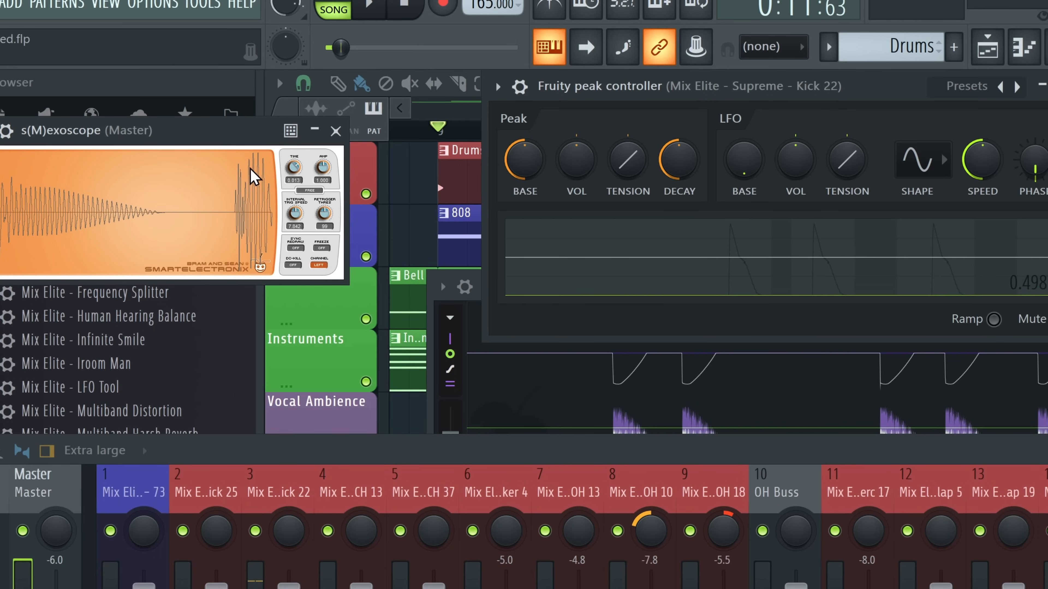
pyautogui.press('space')
# Set the peak controller's Peak VOL to about −71% for deeper ducking, then search plugins for soothe2
pyautogui.moveTo(572, 155); pyautogui.dragTo(570, 170)
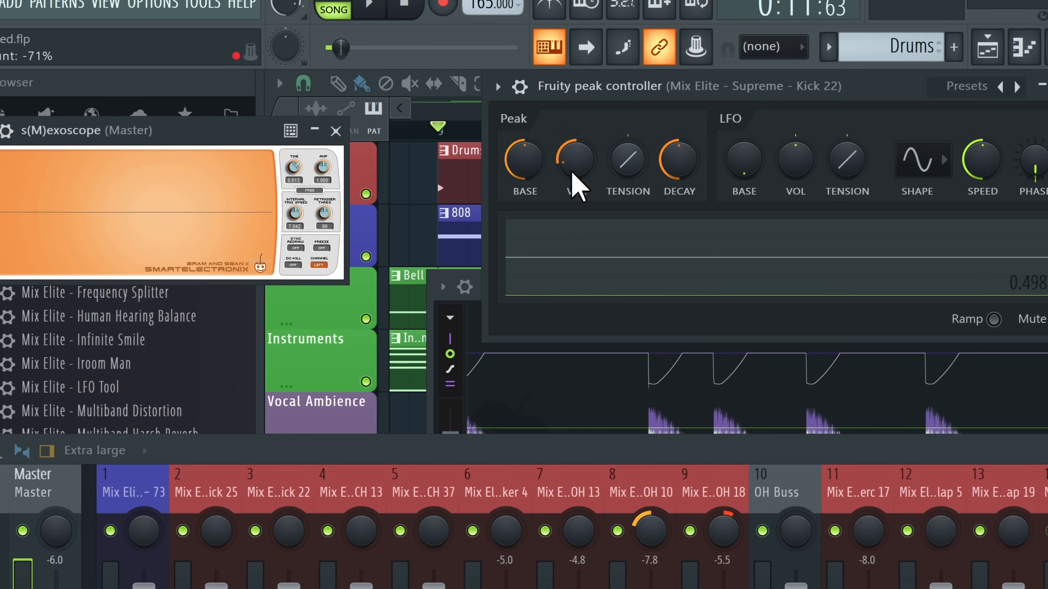
pyautogui.press('space')
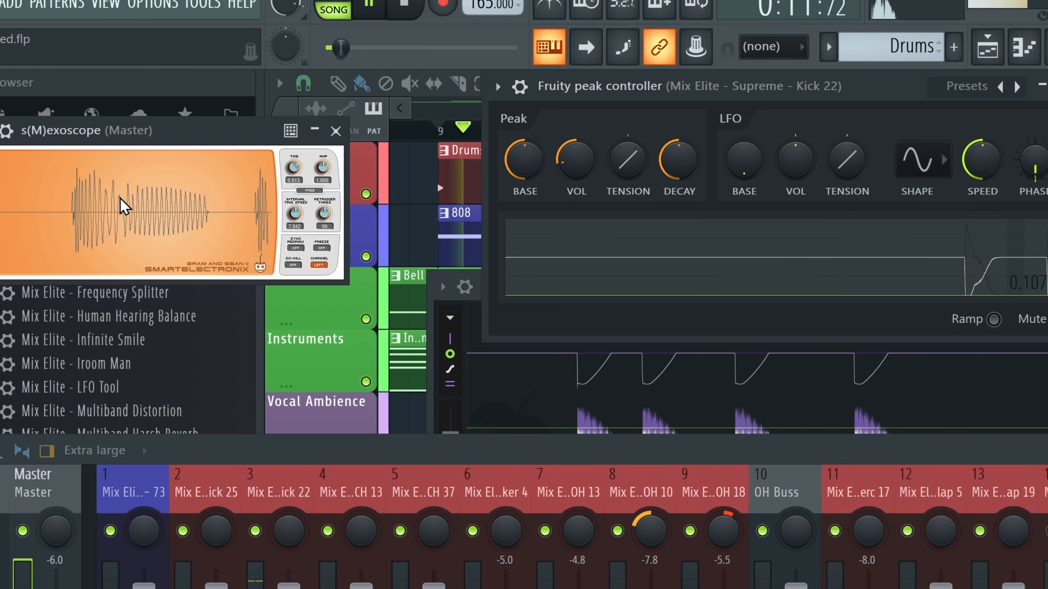
pyautogui.moveTo(581, 160); pyautogui.dragTo(580, 157)
pyautogui.moveTo(181, 136); pyautogui.dragTo(175, 131)
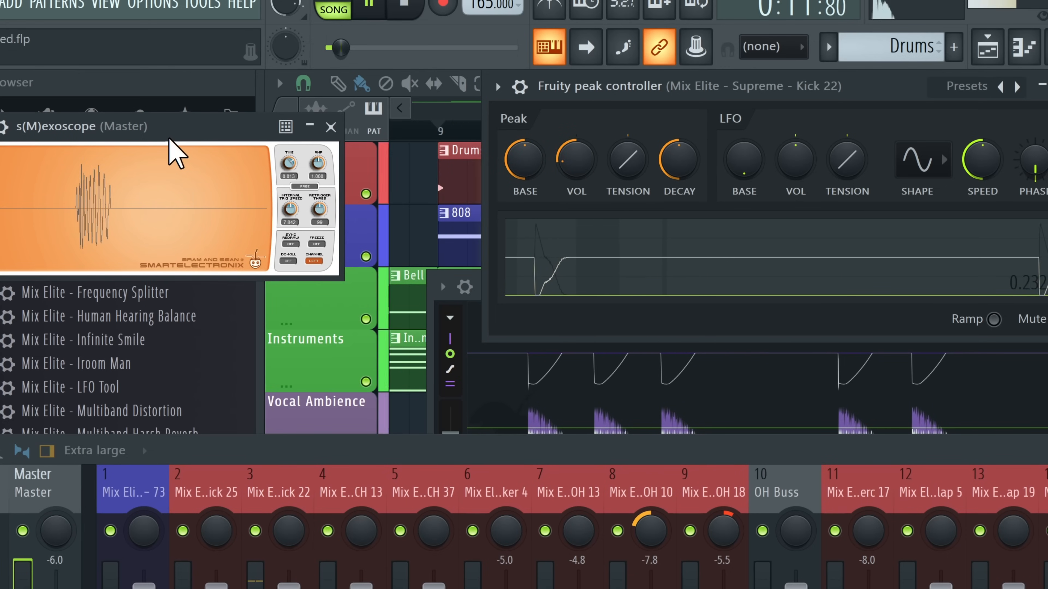
pyautogui.press('F8')
pyautogui.write('soot')
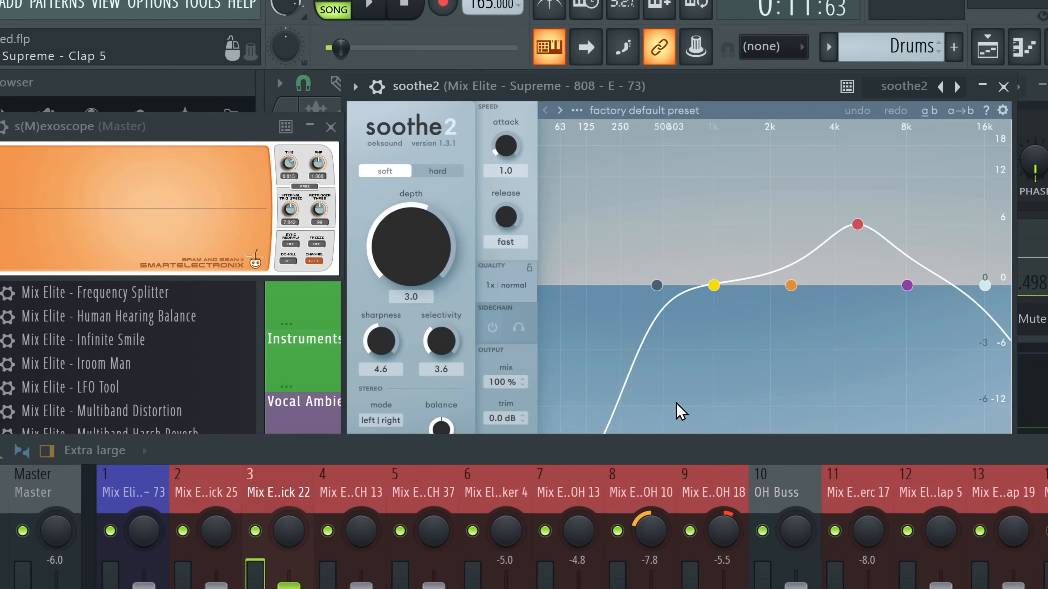
# Set soothe2's Sidechain Input to Kick 22 in the wrapper's Processing settings
pyautogui.moveTo(592, 452); pyautogui.dragTo(591, 504)
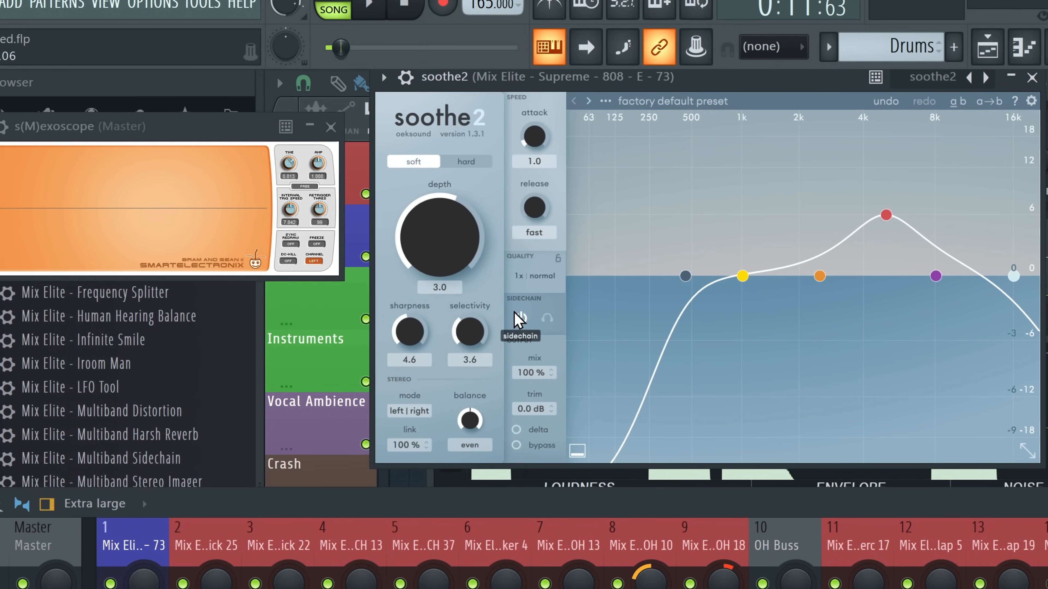
pyautogui.click(404, 83)
pyautogui.click(454, 123)
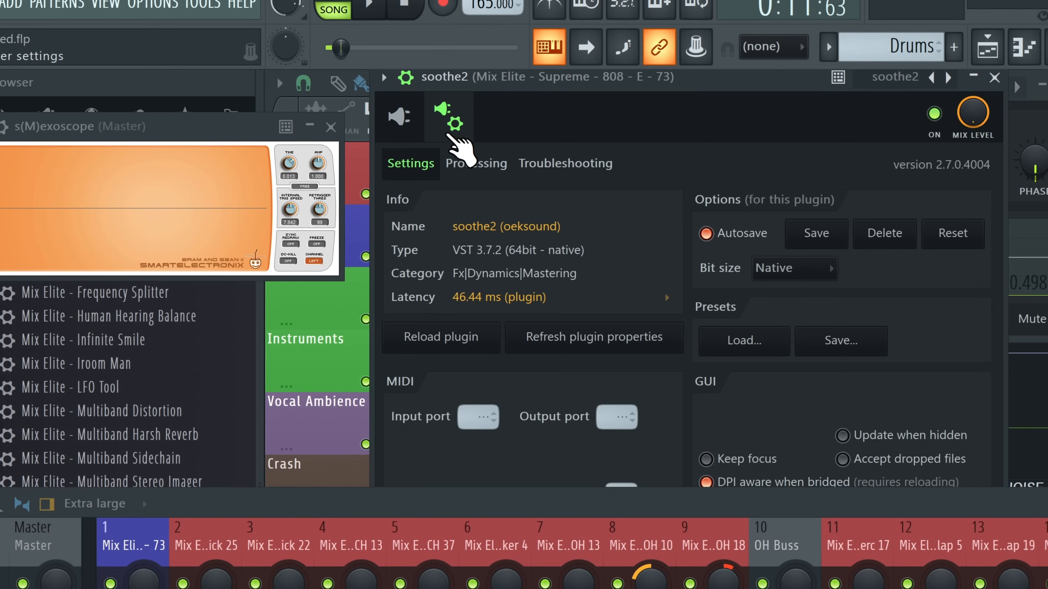
pyautogui.click(476, 163)
pyautogui.click(433, 434)
pyautogui.click(468, 465)
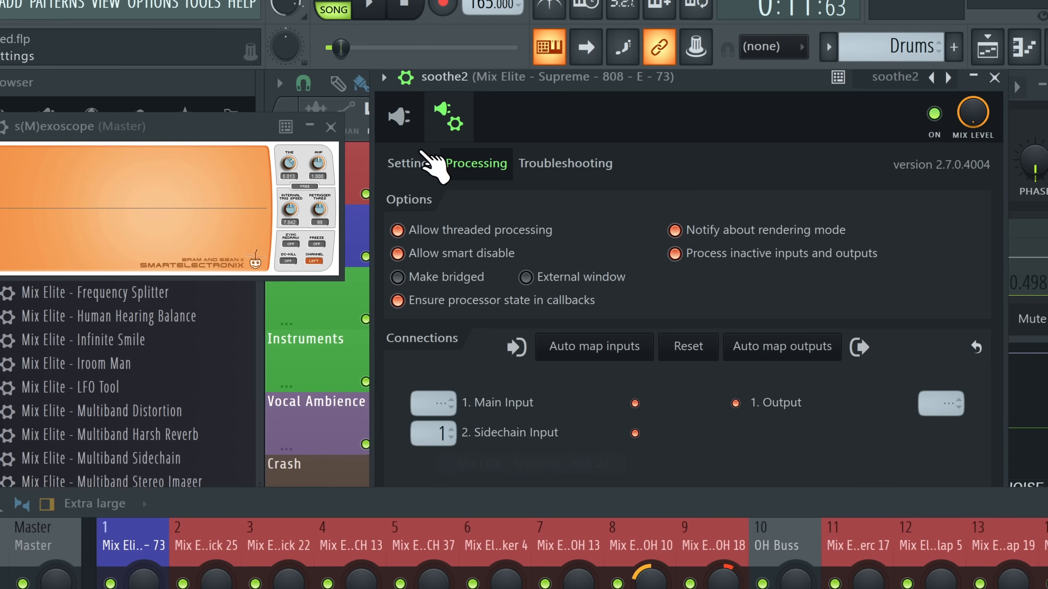
pyautogui.click(399, 116)
# Move band 3 to 164 Hz with sharpness 0.5 and raise depth to 18.0
pyautogui.moveTo(886, 266); pyautogui.dragTo(778, 320)
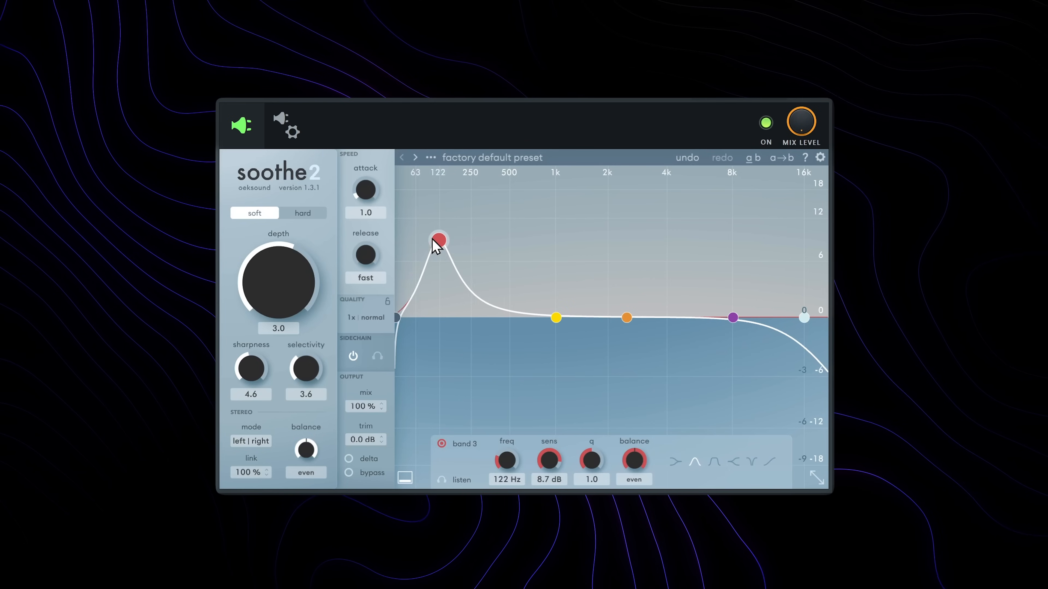
pyautogui.moveTo(438, 238); pyautogui.dragTo(453, 243)
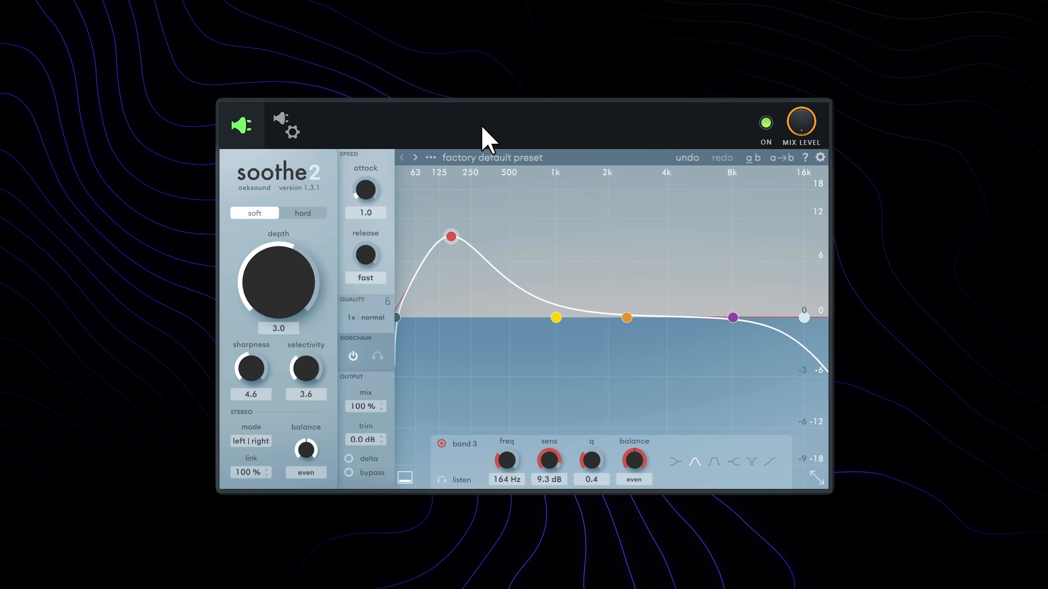
pyautogui.moveTo(294, 277); pyautogui.dragTo(298, 174)
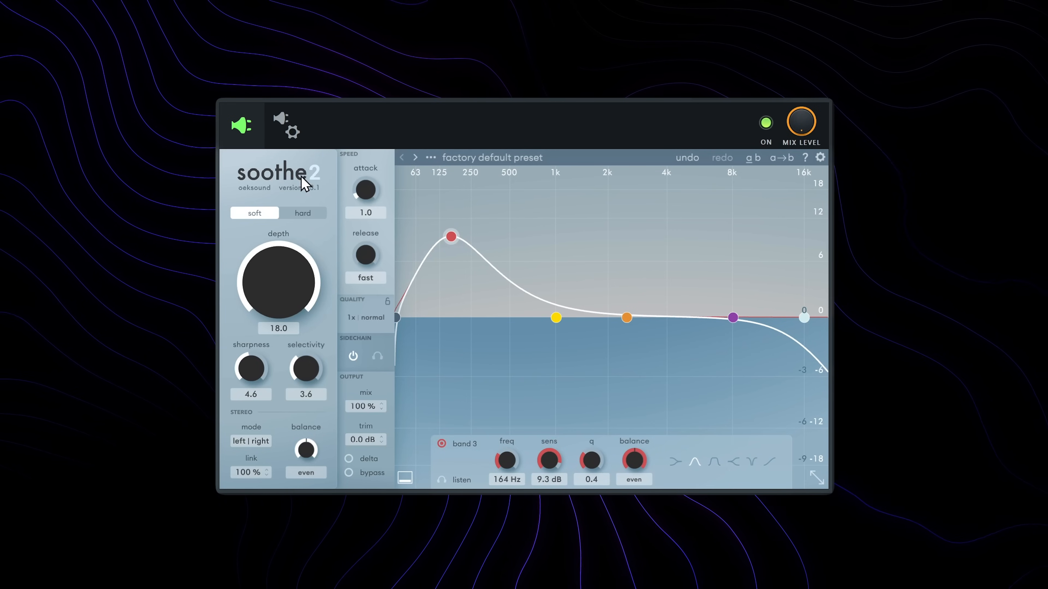
pyautogui.press('space')
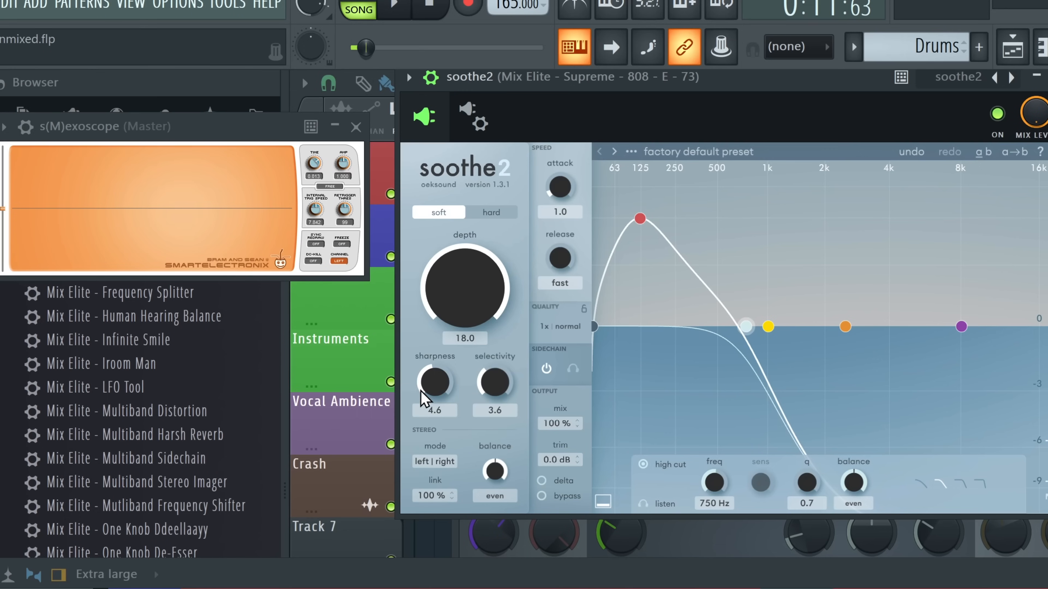
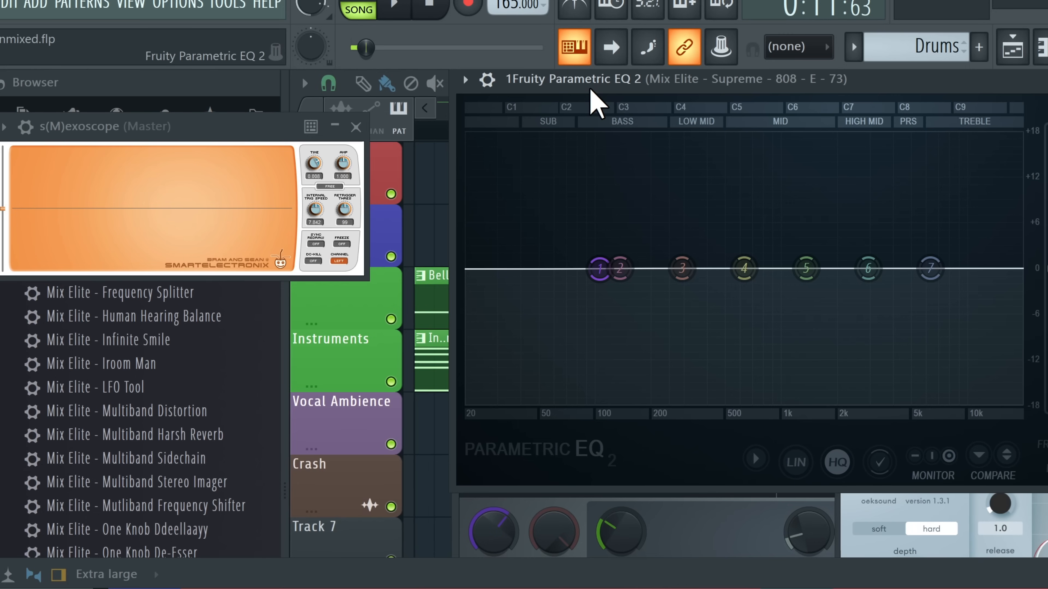
# Play the 808 through Parametric EQ 2 and soothe2, then nudge the mixer window down
pyautogui.press('space')
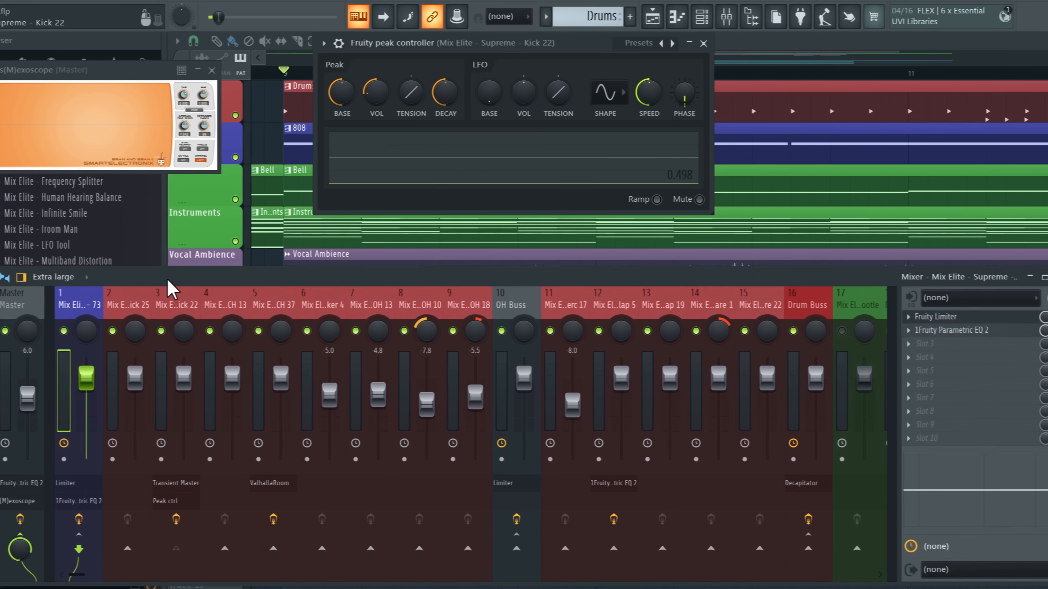
pyautogui.moveTo(166, 280); pyautogui.dragTo(163, 291)
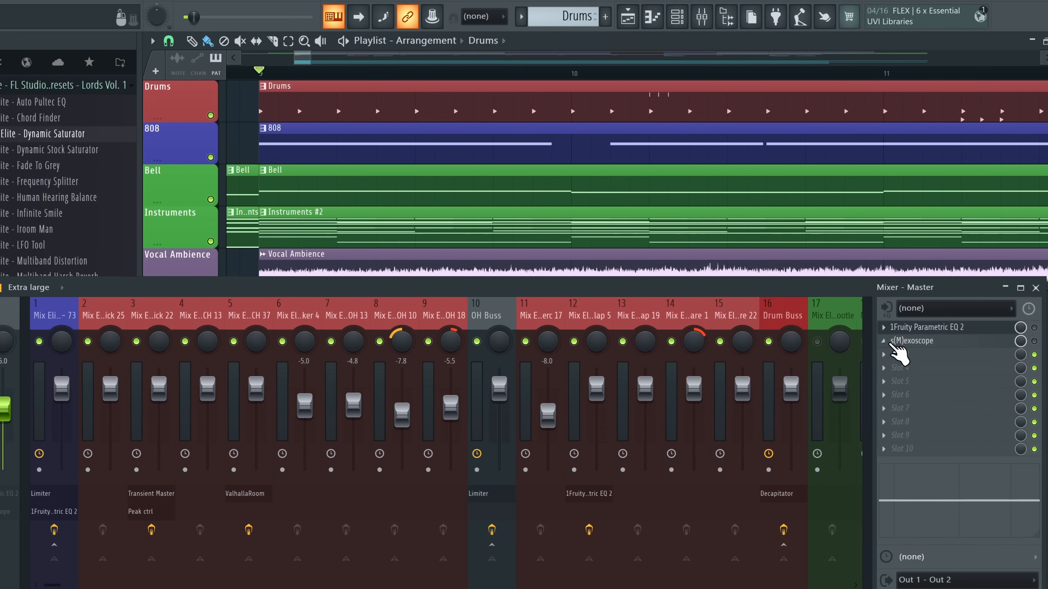
# Turn the 808 mixer track back on and audition it
pyautogui.rightClick(895, 340)
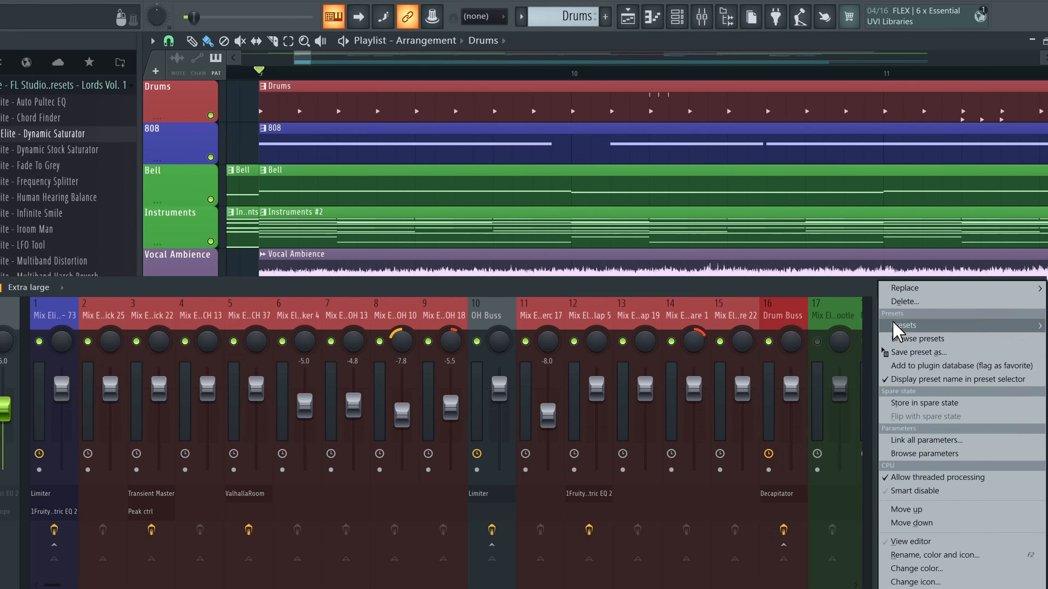
pyautogui.click(895, 330)
pyautogui.rightClick(897, 330)
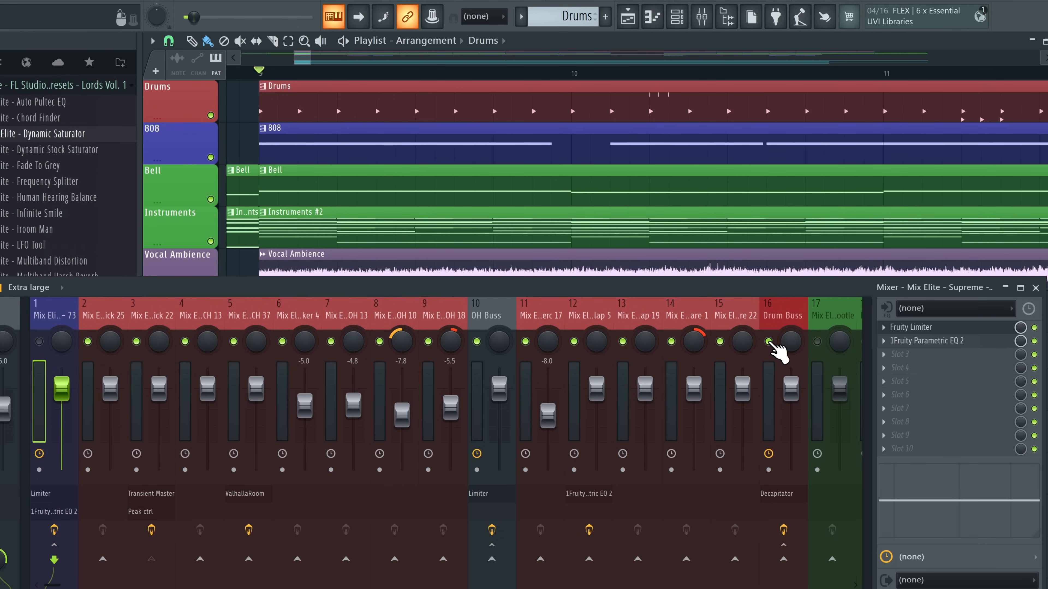
pyautogui.press('space')
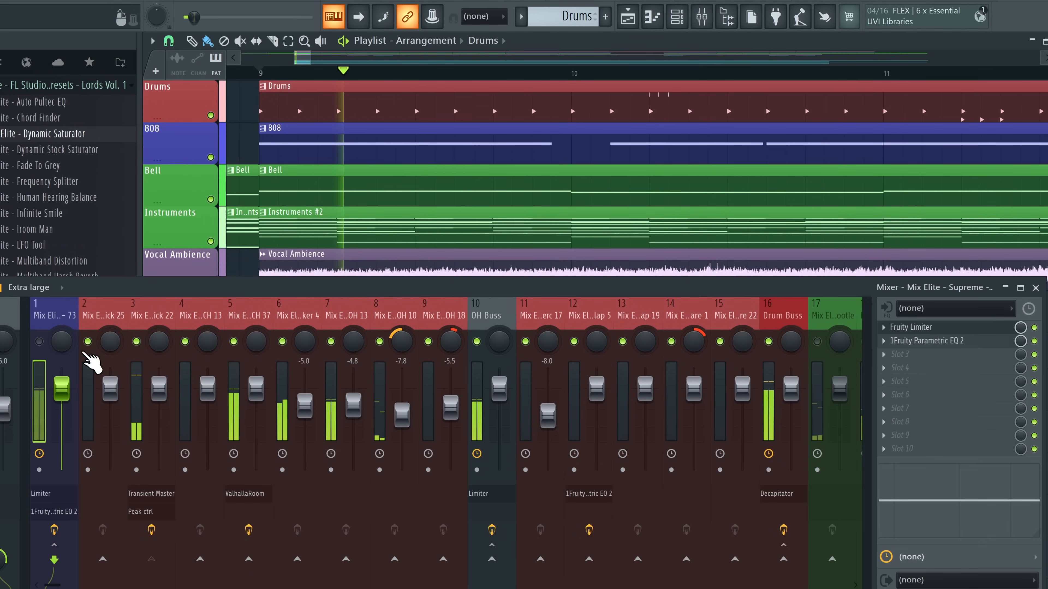
pyautogui.click(39, 341)
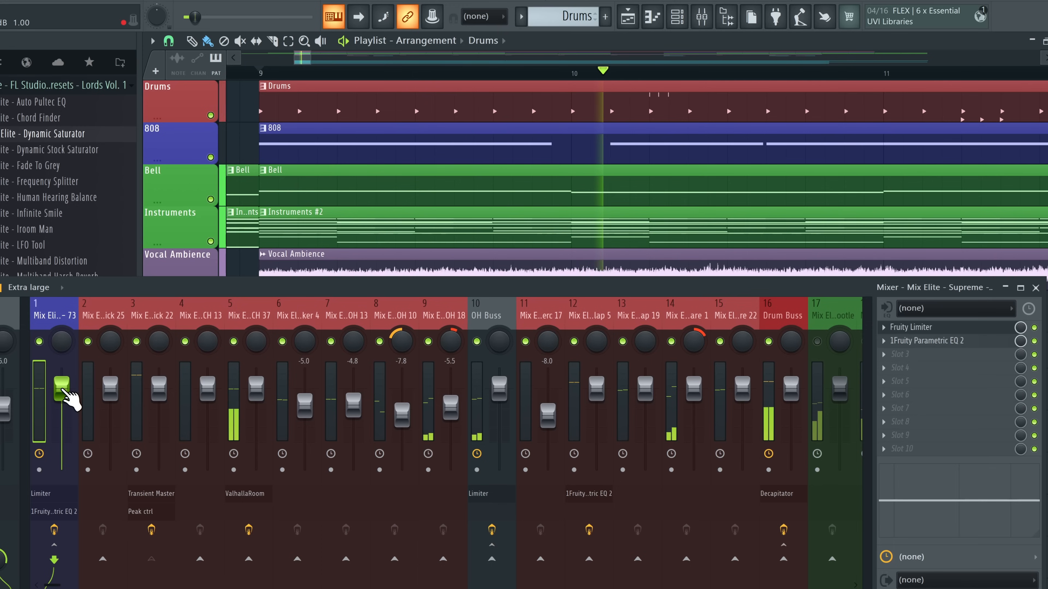
pyautogui.press('space')
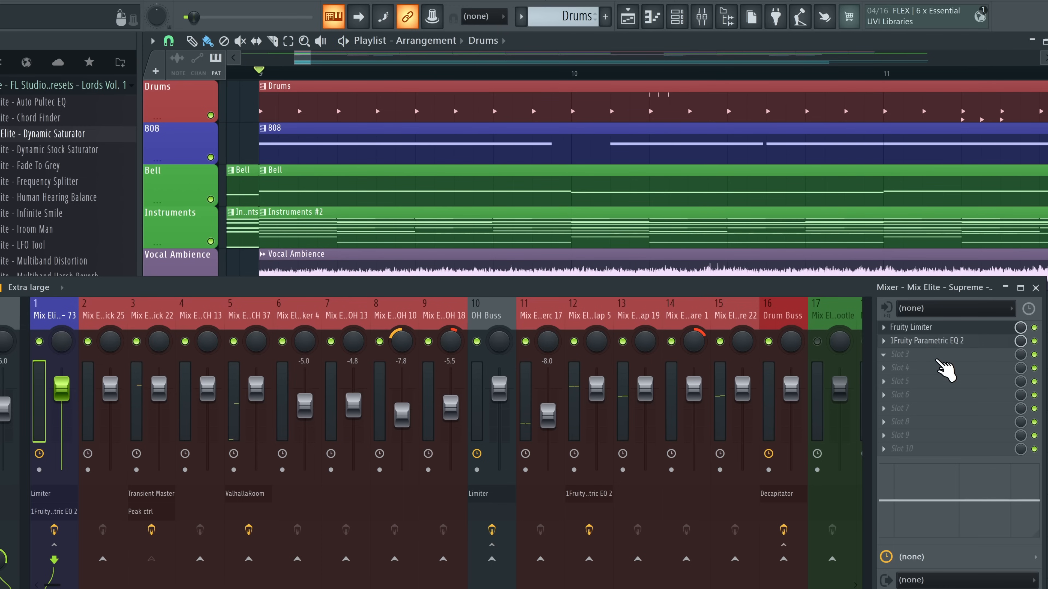
# Load Patcher with the Noiseunit preset, raising the highpass frequency and lowering the dry level
pyautogui.click(907, 356)
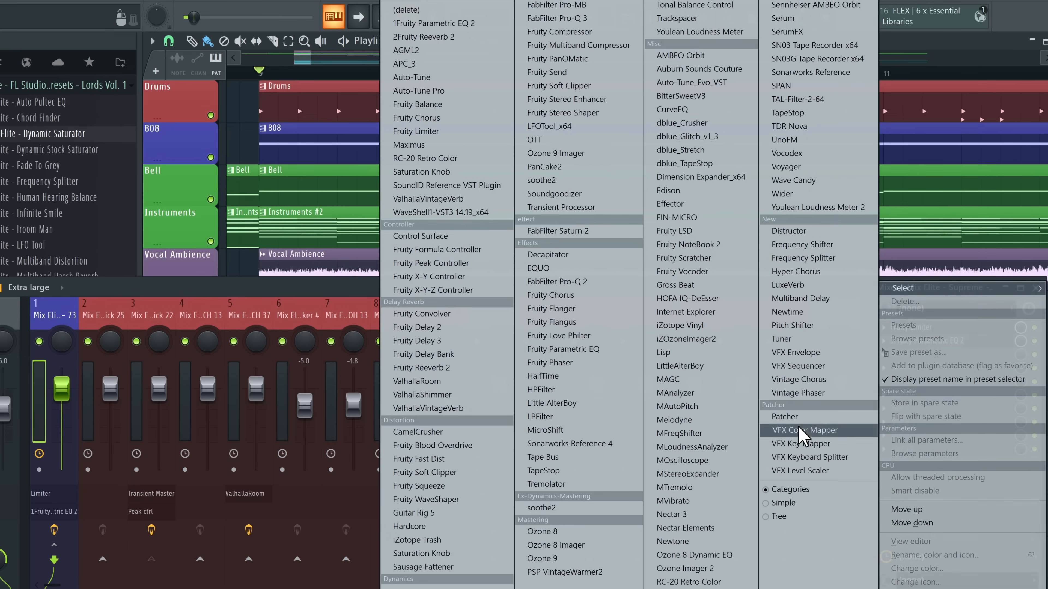
pyautogui.click(796, 417)
pyautogui.click(633, 39)
pyautogui.click(940, 18)
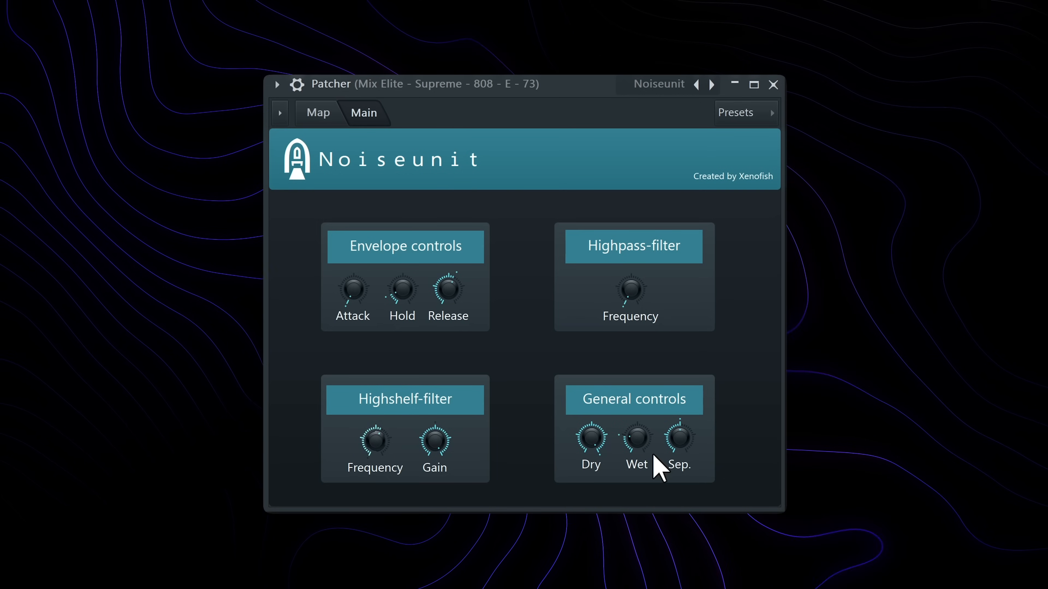
pyautogui.moveTo(631, 291); pyautogui.dragTo(631, 260)
pyautogui.moveTo(581, 439); pyautogui.dragTo(581, 448)
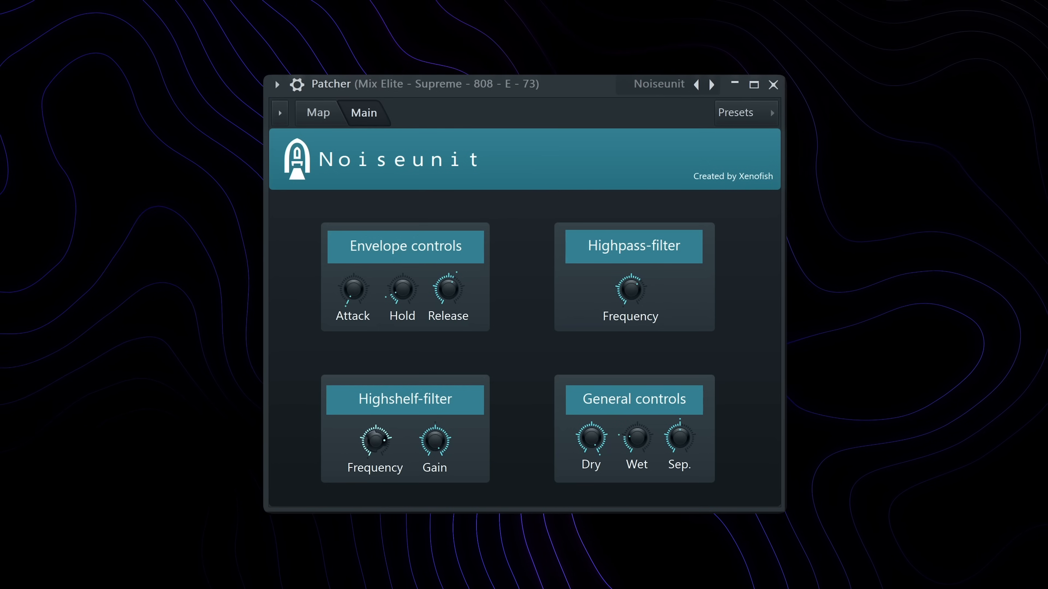
pyautogui.moveTo(633, 297); pyautogui.dragTo(633, 292)
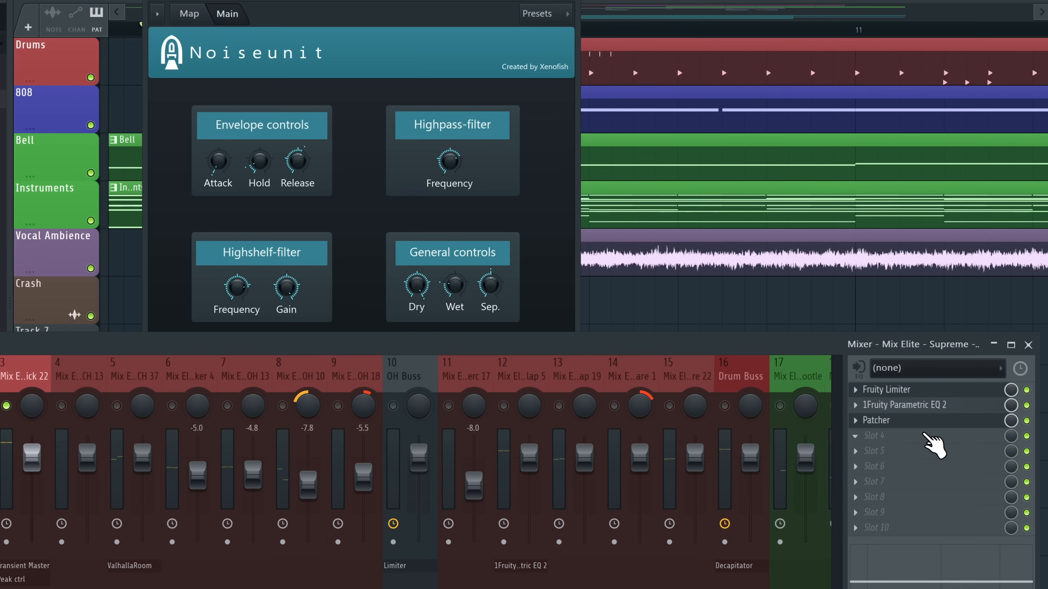
# Add Decapitator in slot 4 after Patcher, keeping Parametric EQ 2 ahead of both
pyautogui.click(913, 437)
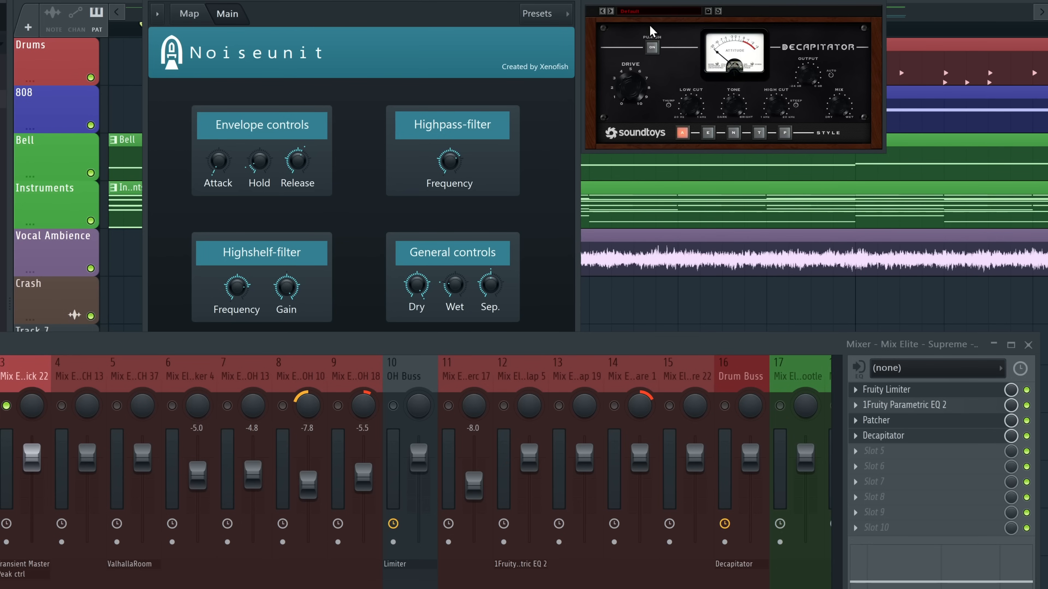
pyautogui.press('space')
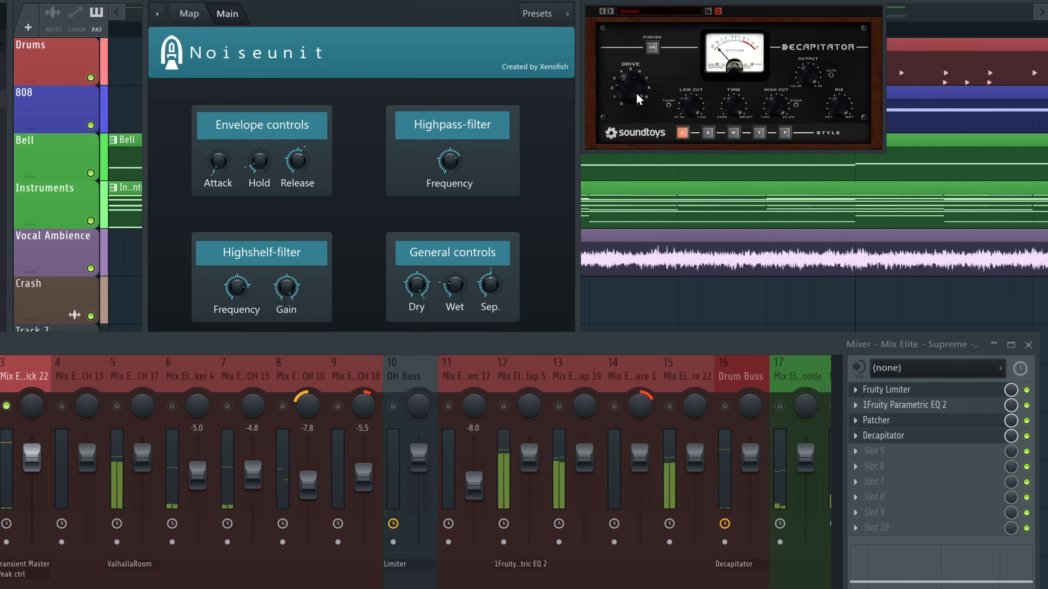
pyautogui.moveTo(893, 408); pyautogui.dragTo(903, 438)
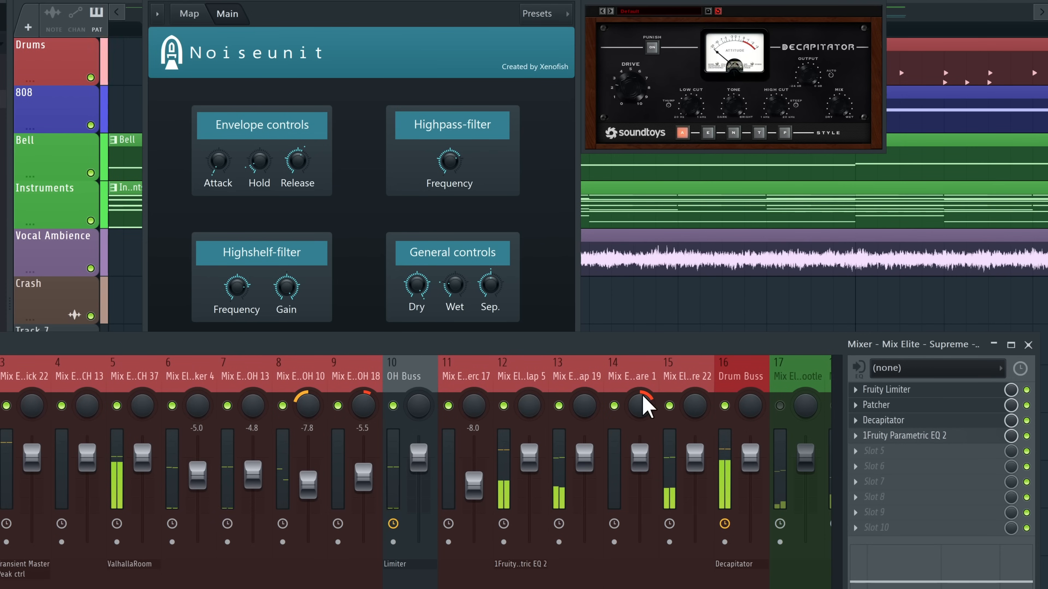
pyautogui.moveTo(905, 438); pyautogui.dragTo(912, 417)
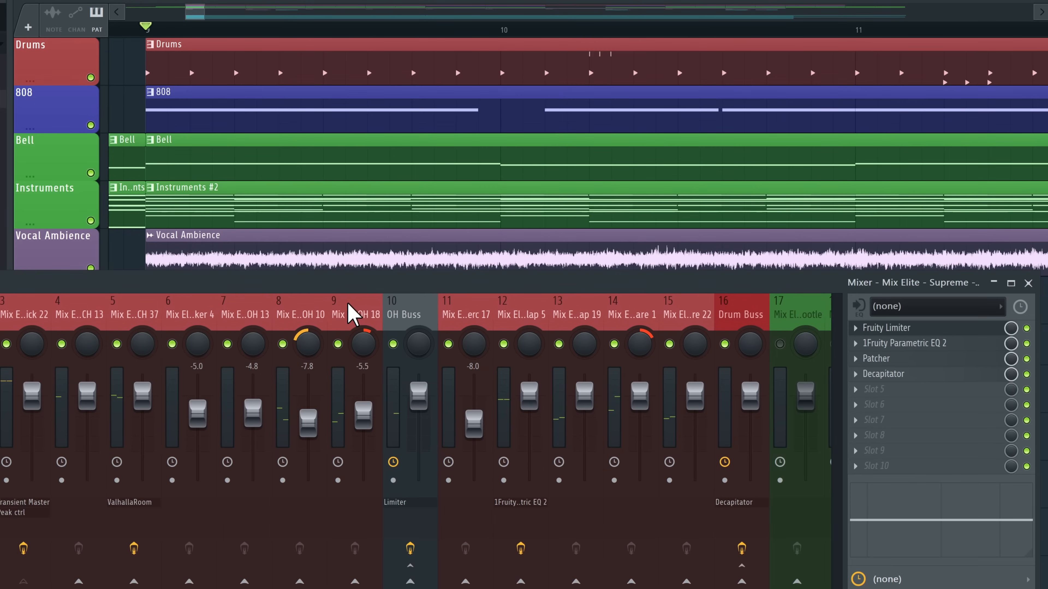
# Move the Vocal Ambience track to insert 26 and keep the Instrument Buss soloed
pyautogui.scroll(-8, 348, 316)
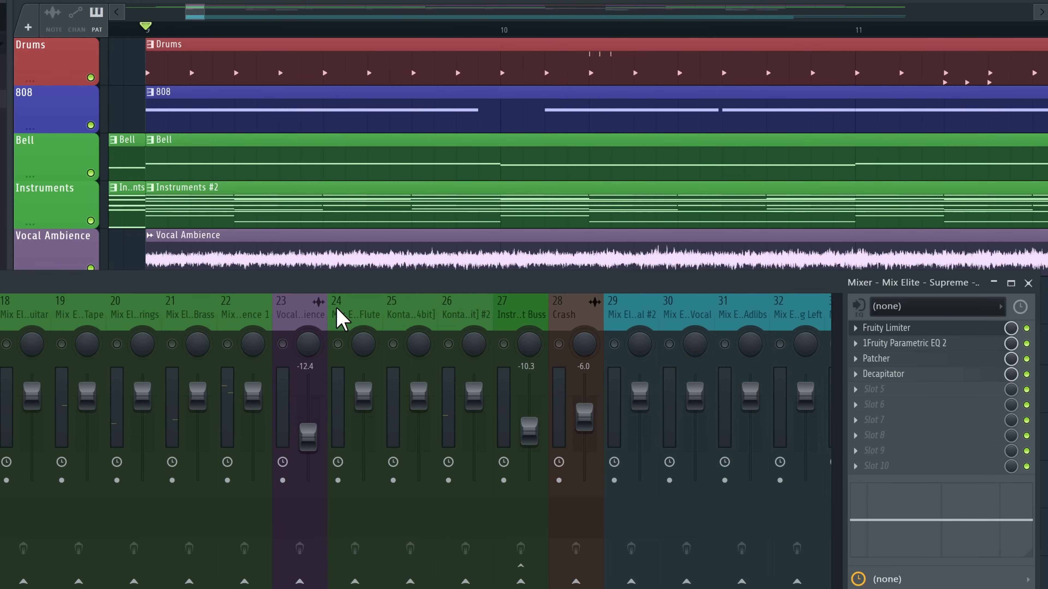
pyautogui.scroll(4, 348, 318)
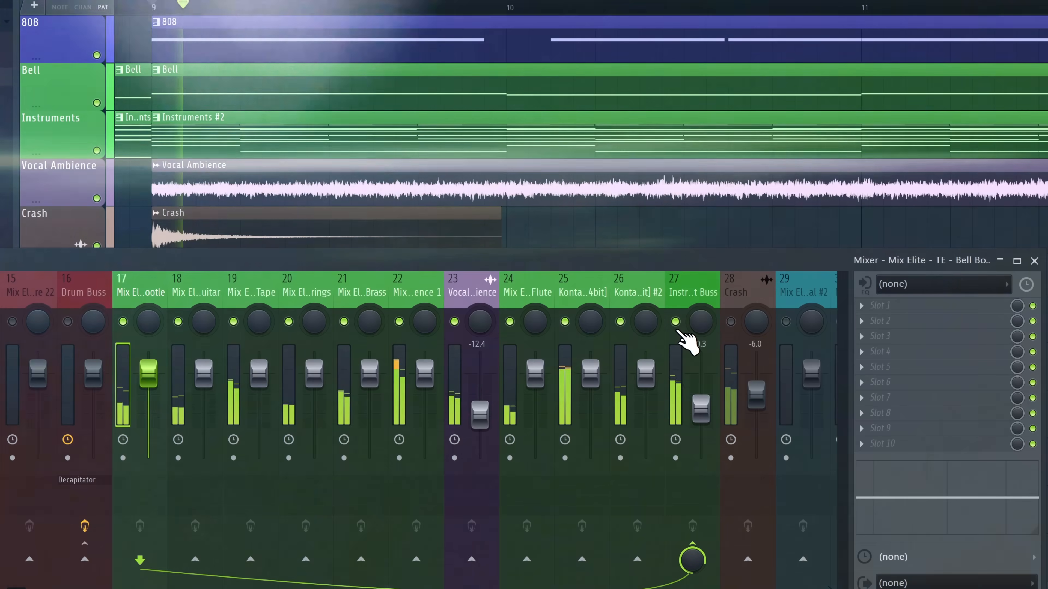
pyautogui.moveTo(486, 295); pyautogui.dragTo(643, 294)
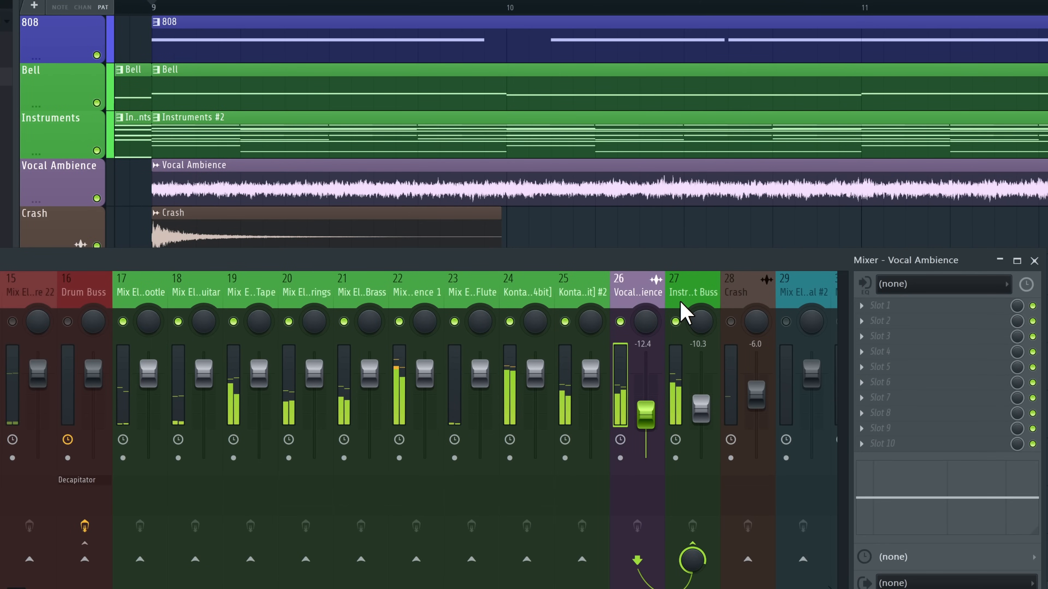
pyautogui.rightClick(676, 322)
pyautogui.rightClick(676, 321)
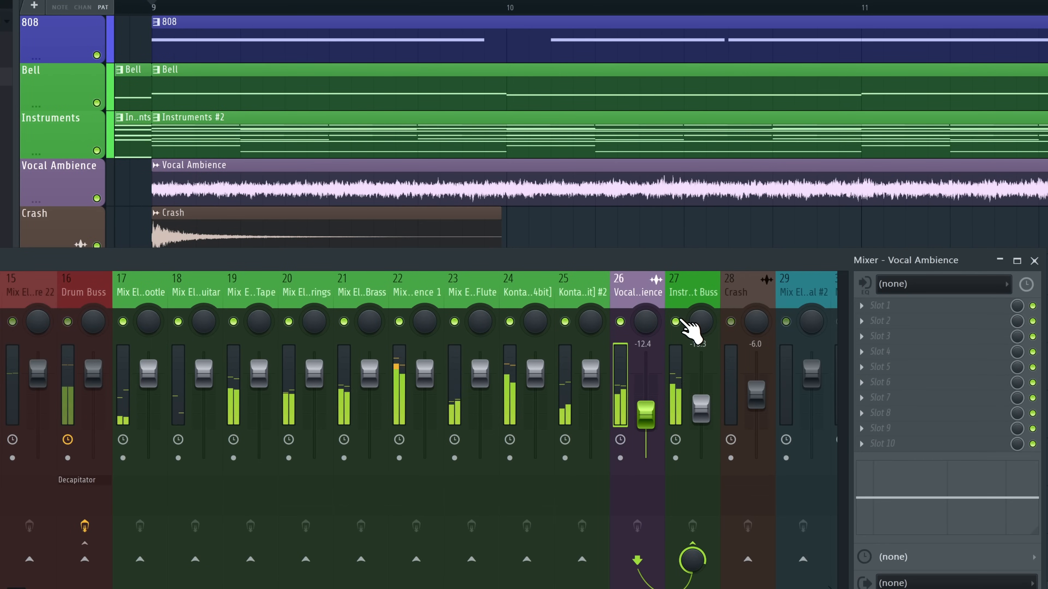
# Solo the Bell Bootle track and play it back
pyautogui.click(163, 291)
pyautogui.rightClick(123, 322)
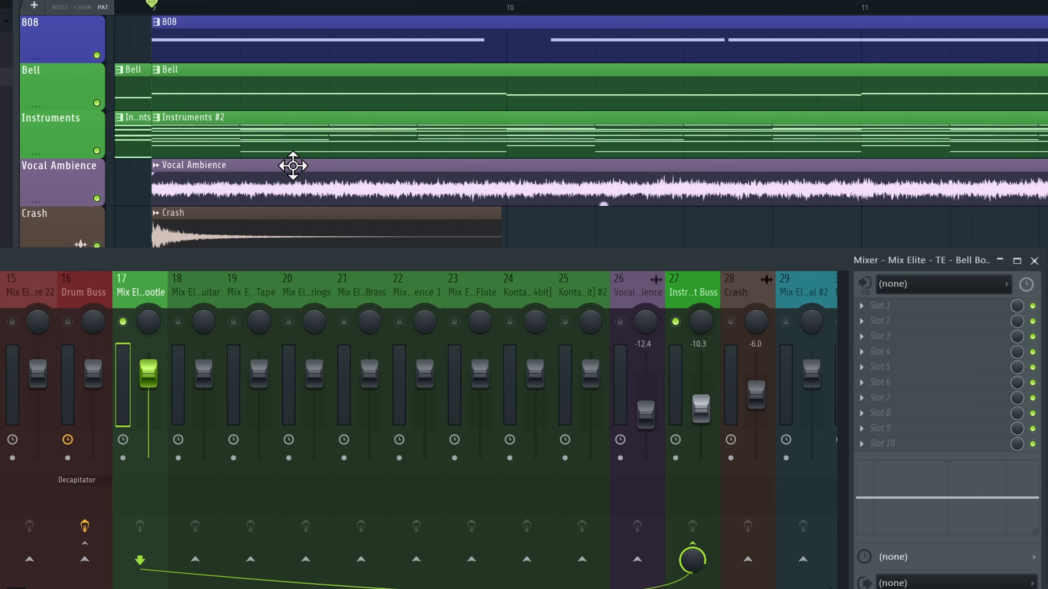
pyautogui.press('space')
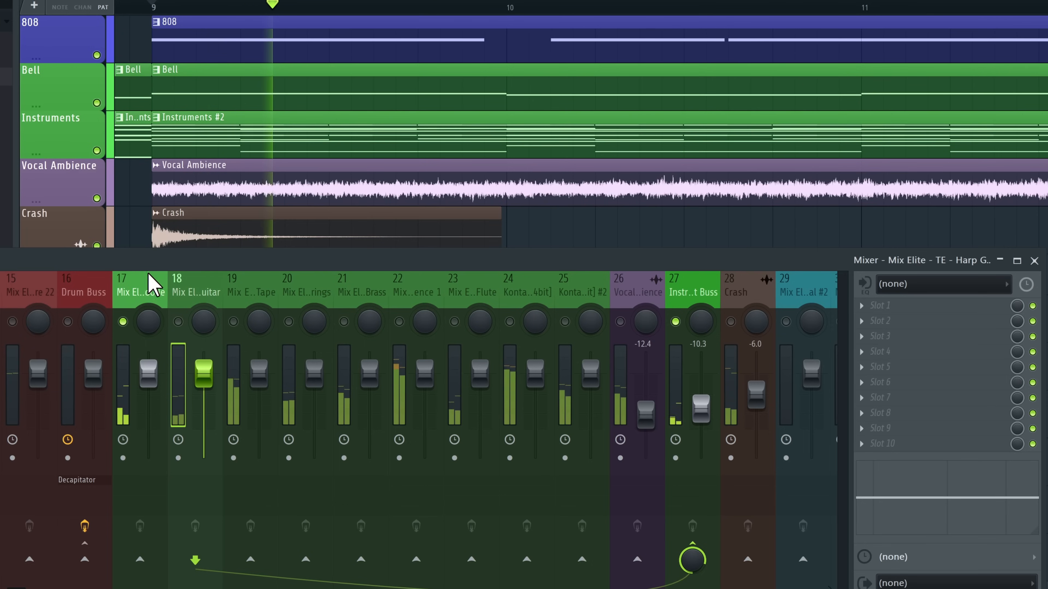
pyautogui.scroll(2, 374, 143)
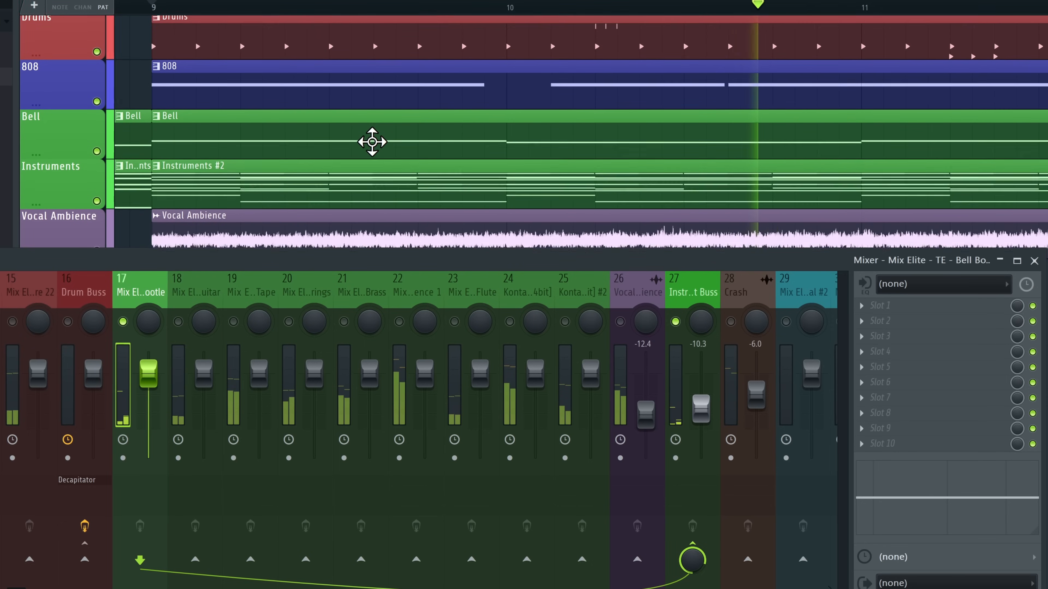
pyautogui.scroll(4, 373, 142)
pyautogui.press('space')
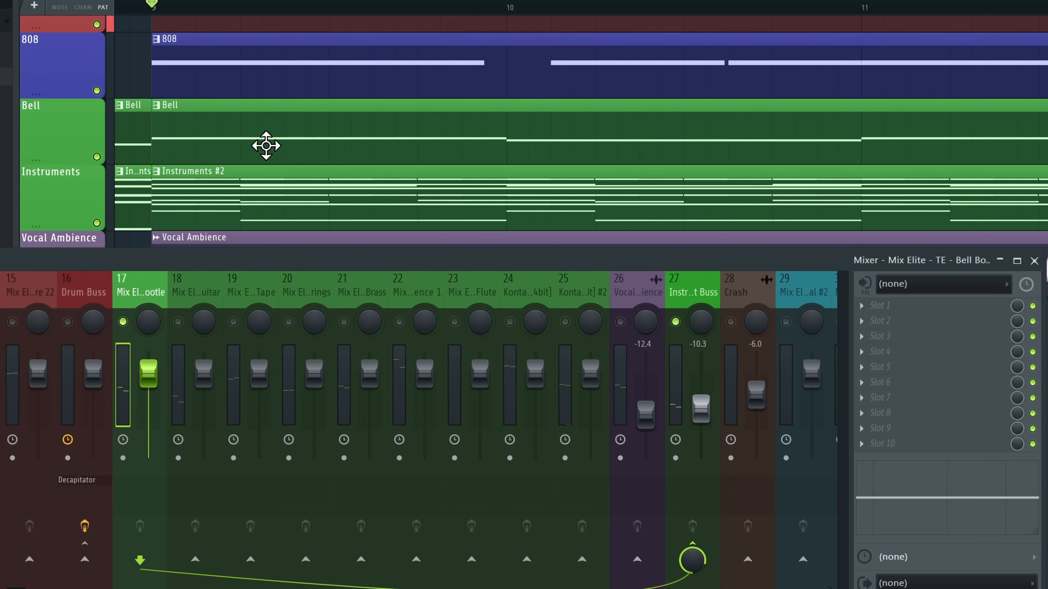
# Audition the Harp Guitar track, then bring up the channel rack with F6
pyautogui.click(191, 326)
pyautogui.press('space')
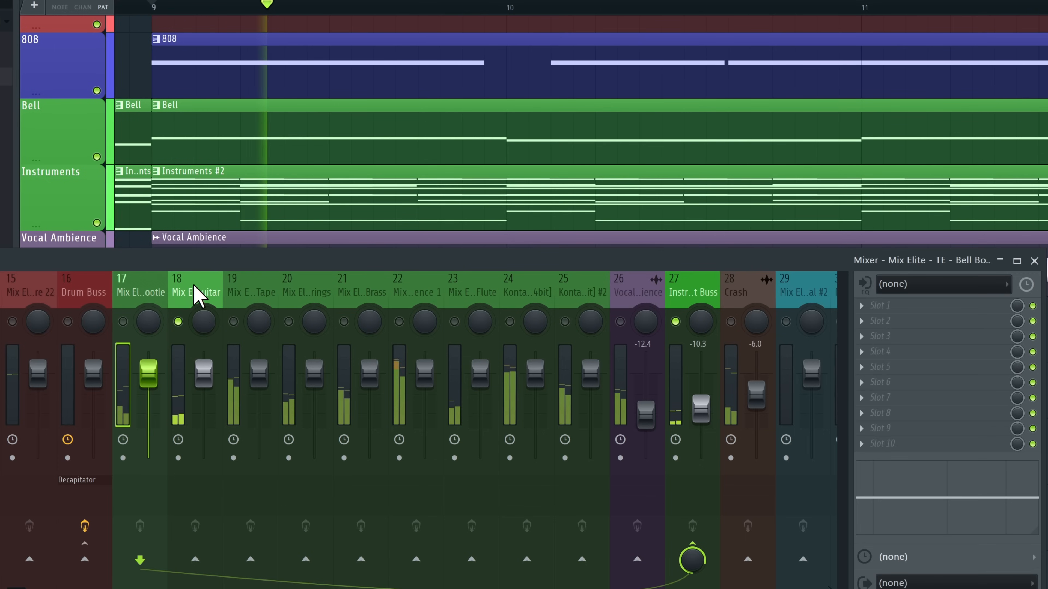
pyautogui.click(192, 325)
pyautogui.press('space')
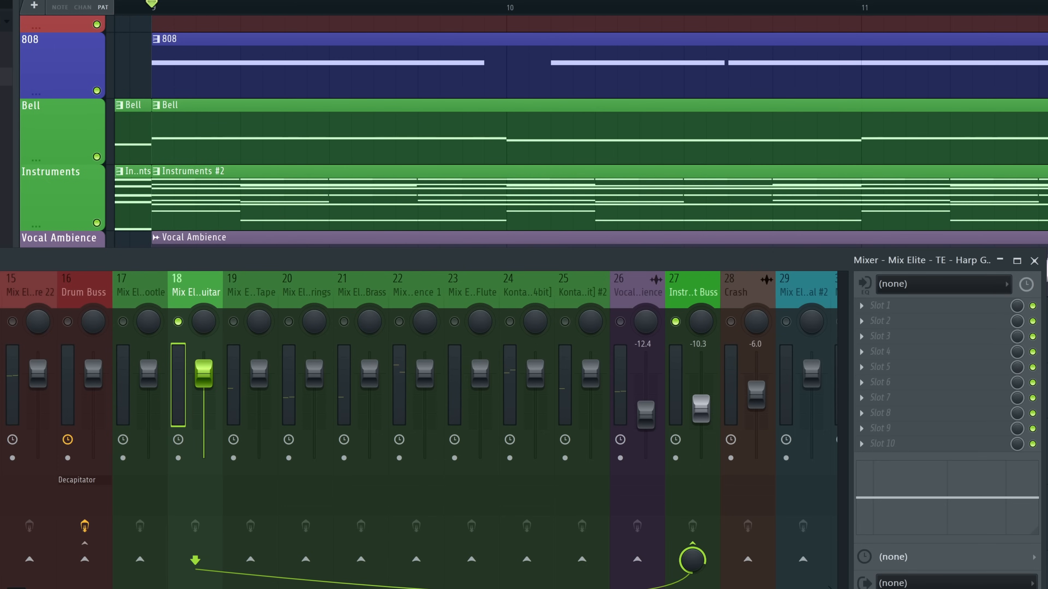
pyautogui.press('F6')
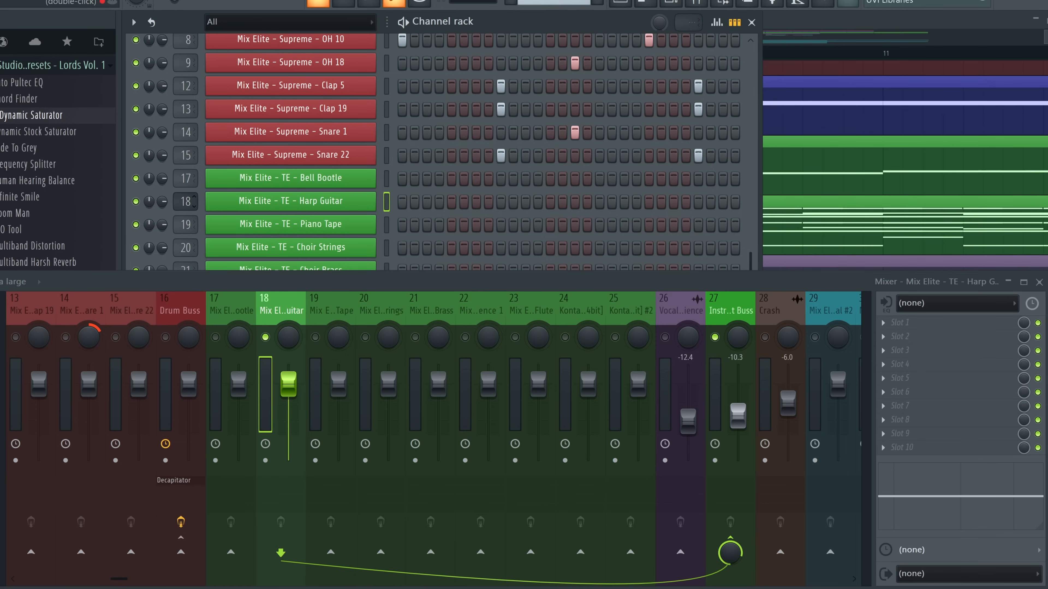
# Reset the Harp Guitar mixer track, removing its plugins
pyautogui.rightClick(275, 316)
pyautogui.click(333, 311)
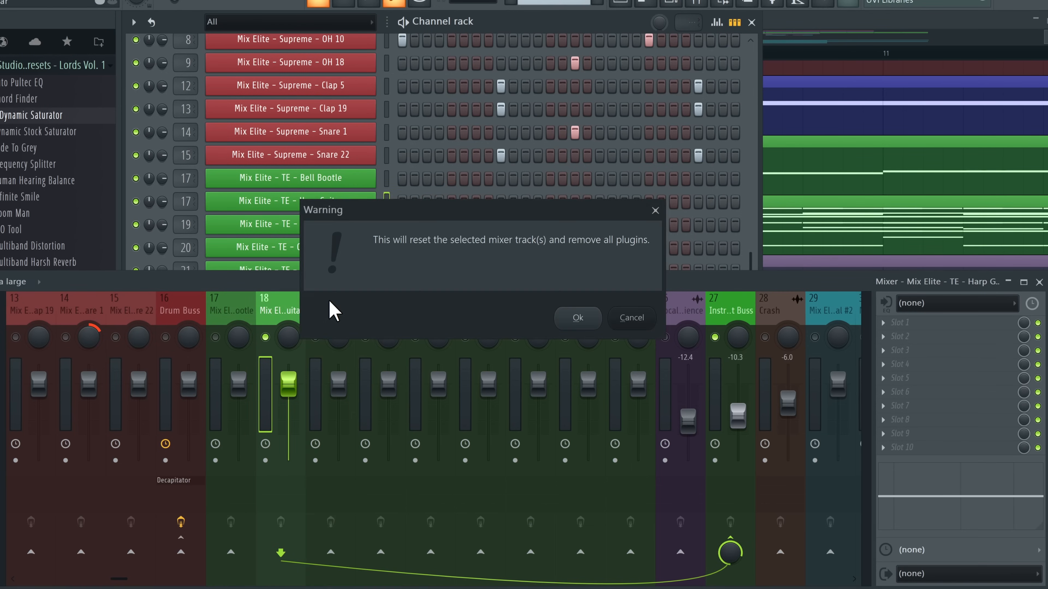
pyautogui.click(572, 319)
# Move the reset track to insert 40 and reset its routing
pyautogui.moveTo(267, 312); pyautogui.dragTo(834, 309)
pyautogui.scroll(6, 745, 309)
pyautogui.scroll(-7, 744, 310)
pyautogui.rightClick(709, 312)
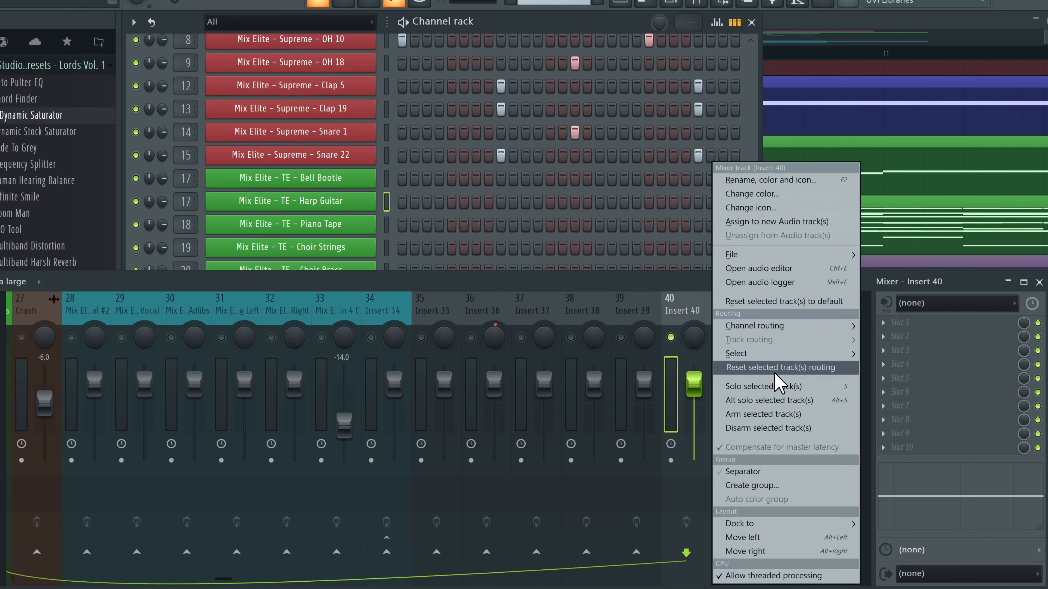
pyautogui.click(784, 368)
pyautogui.scroll(8, 699, 311)
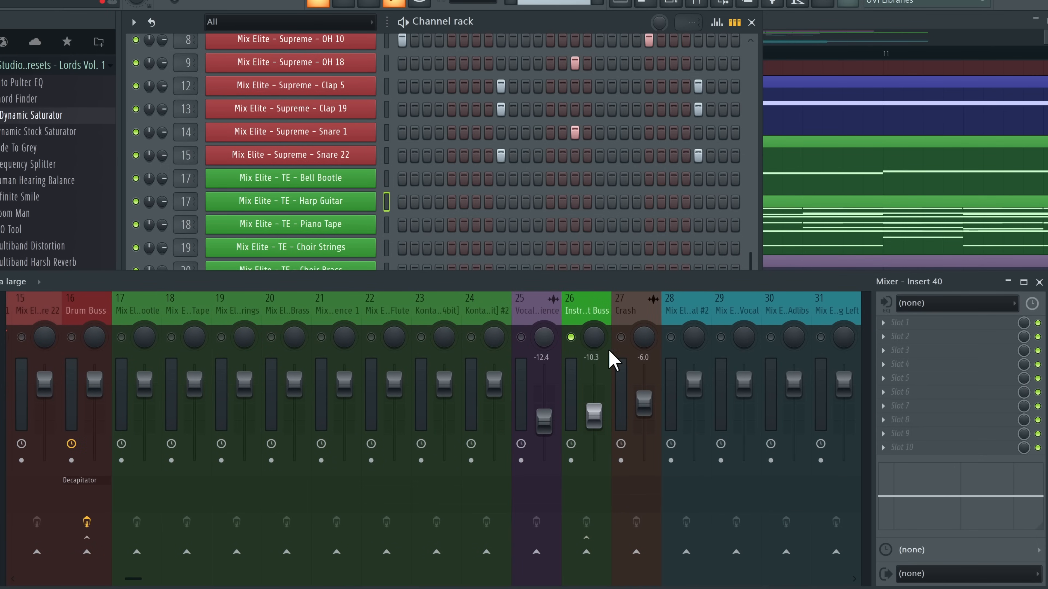
# Play the mix while checking tracks 18–22, then select inserts 18 through 21
pyautogui.click(178, 350)
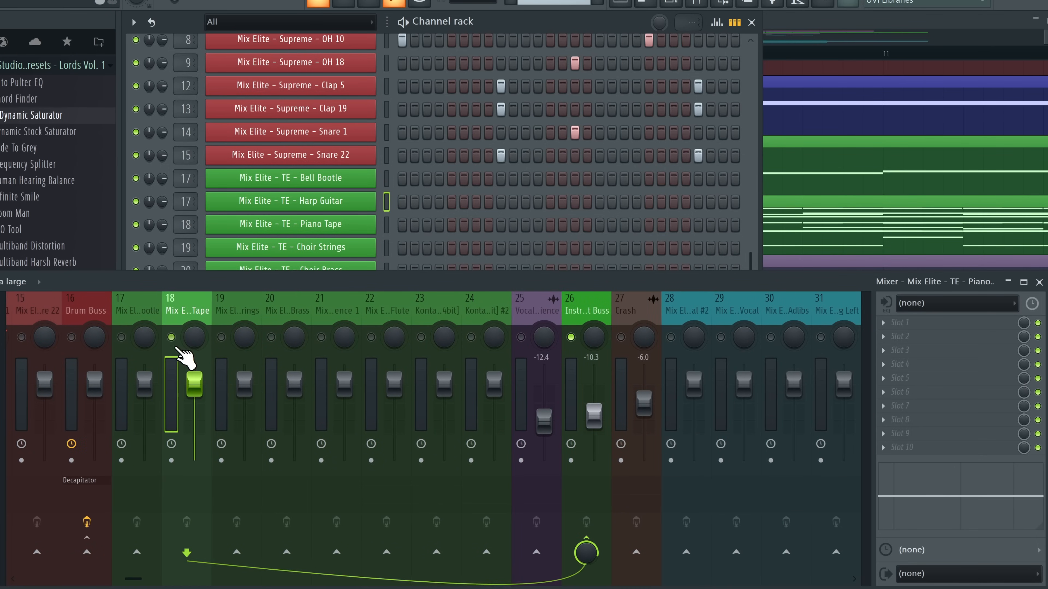
pyautogui.press('space')
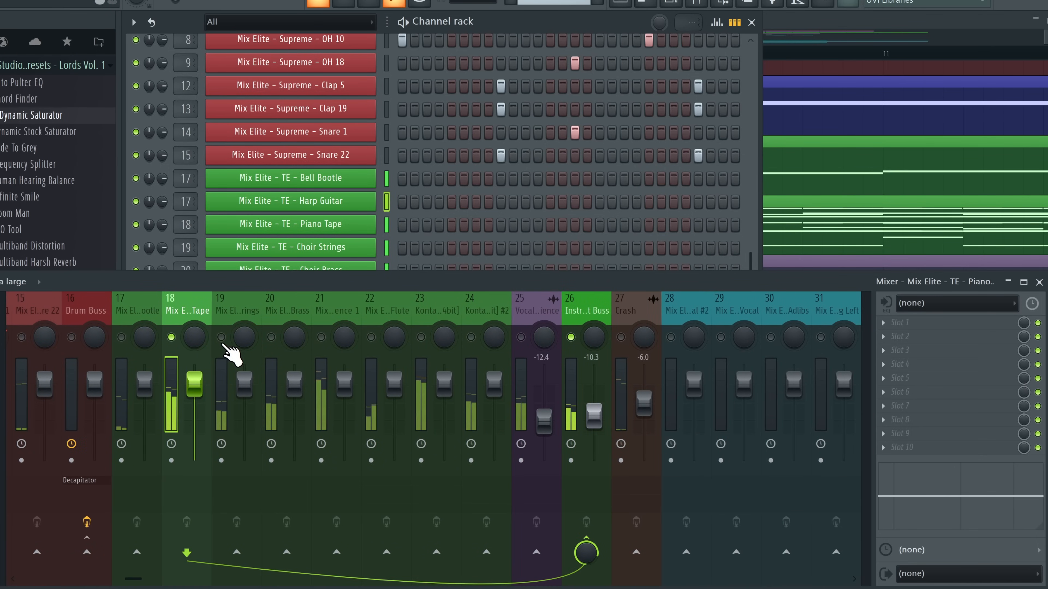
pyautogui.click(221, 338)
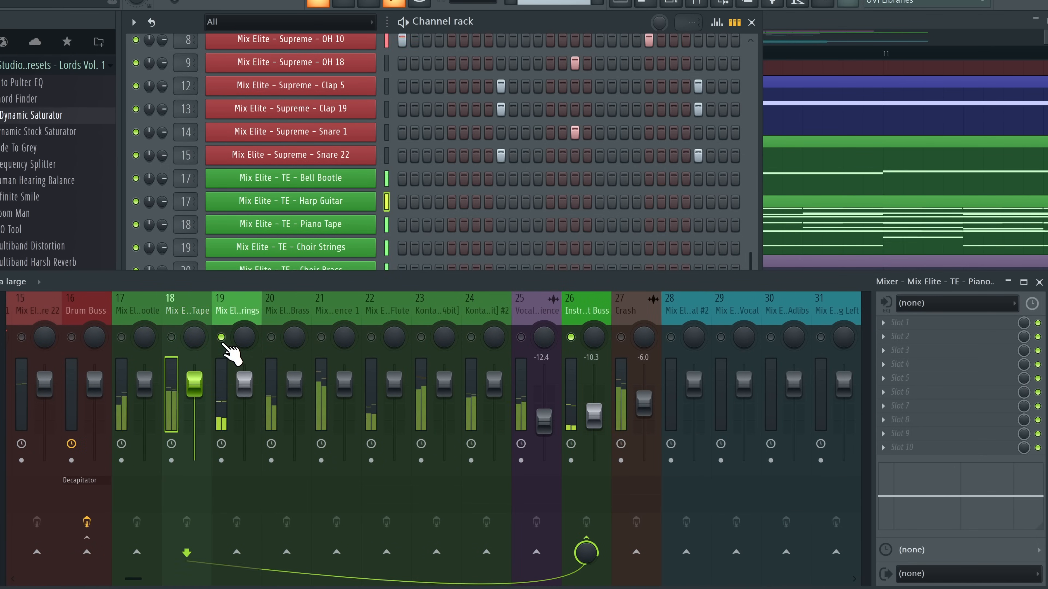
pyautogui.click(271, 338)
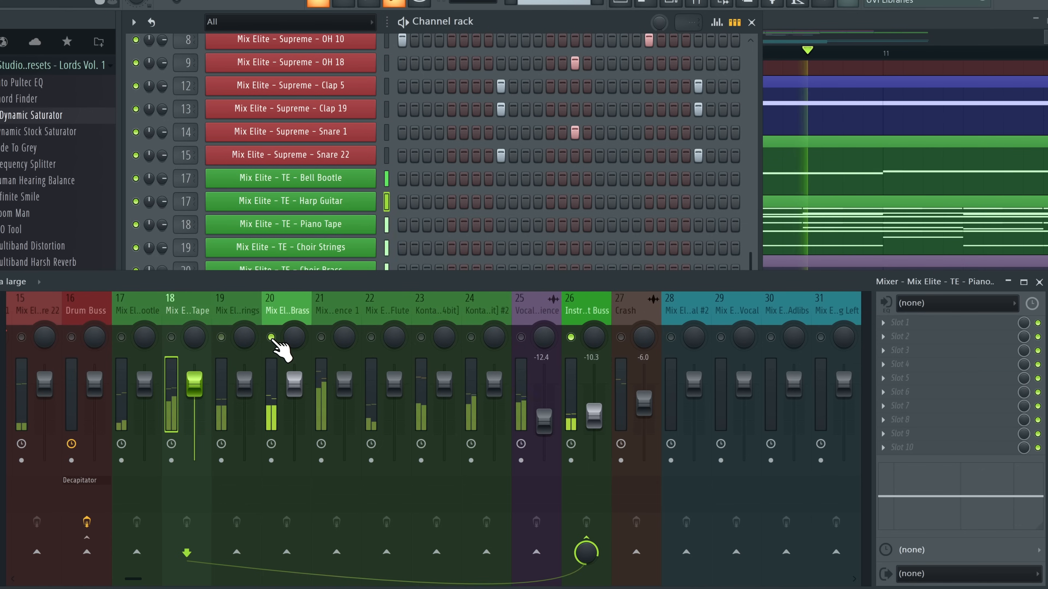
pyautogui.click(321, 339)
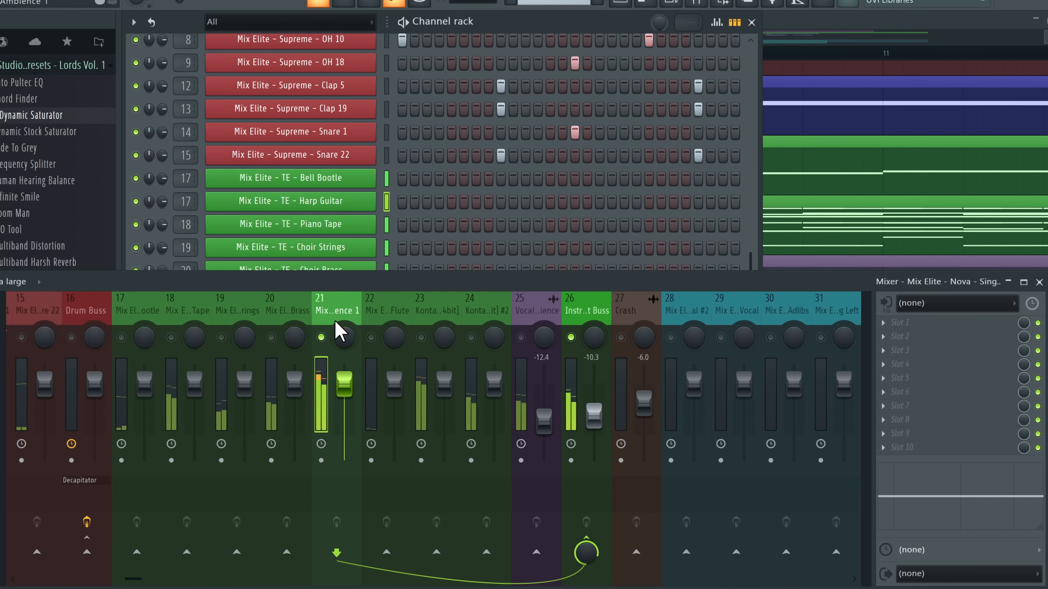
pyautogui.click(370, 337)
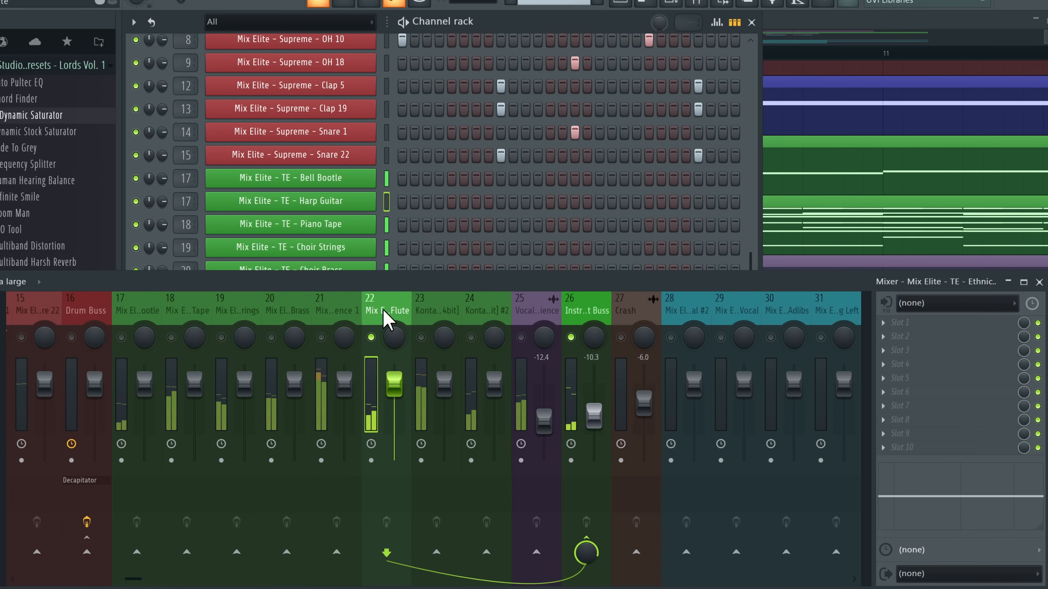
pyautogui.moveTo(187, 311); pyautogui.dragTo(330, 318)
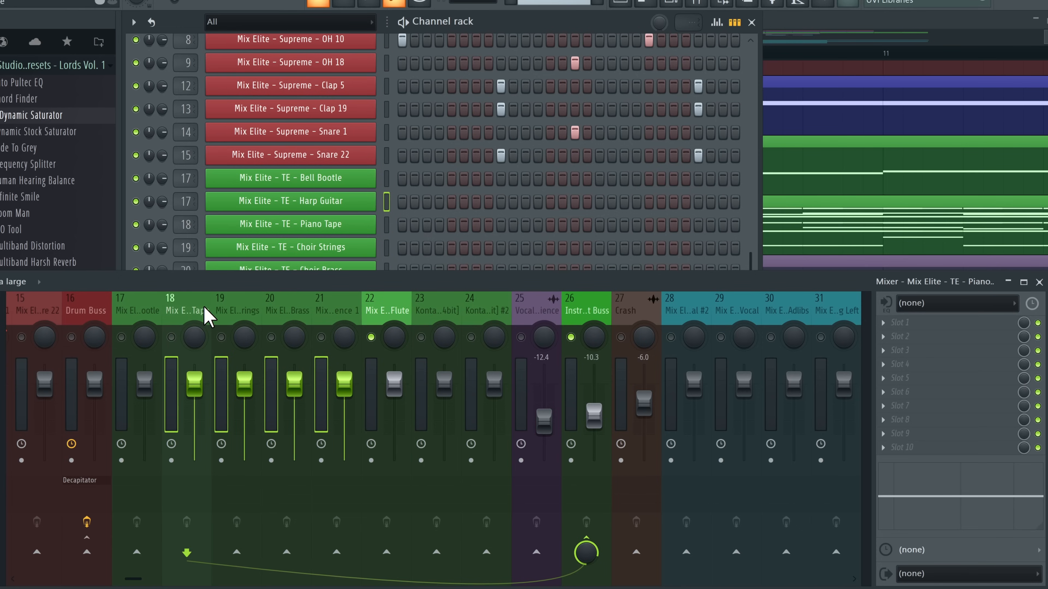
# Rearrange mixer inserts 18–22, moving the empty insert to position 25
pyautogui.scroll(-4, 417, 300)
pyautogui.moveTo(732, 307); pyautogui.dragTo(32, 308)
pyautogui.scroll(3, 234, 305)
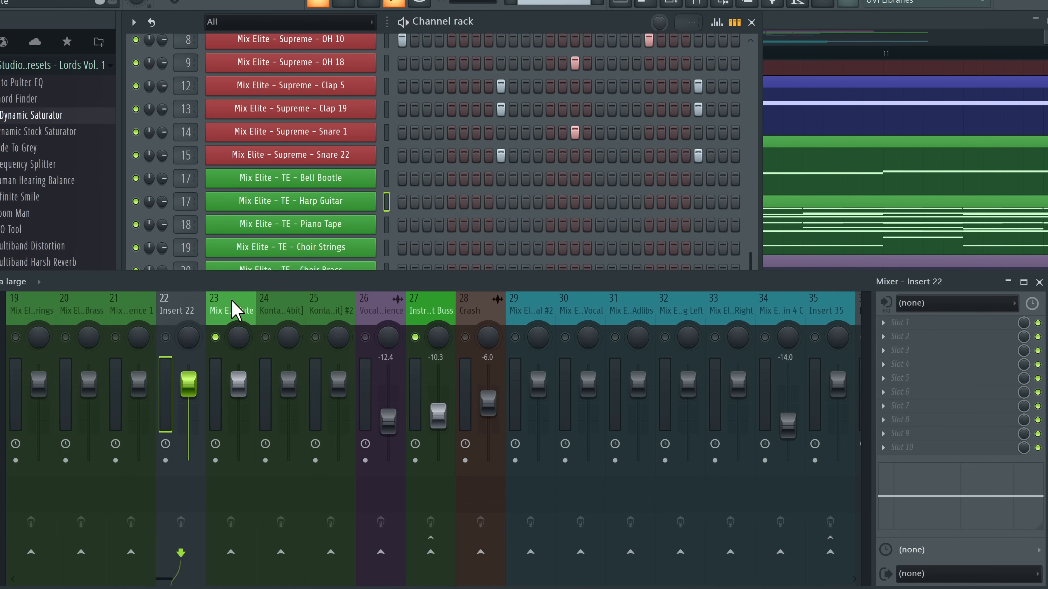
pyautogui.moveTo(134, 316); pyautogui.dragTo(266, 323)
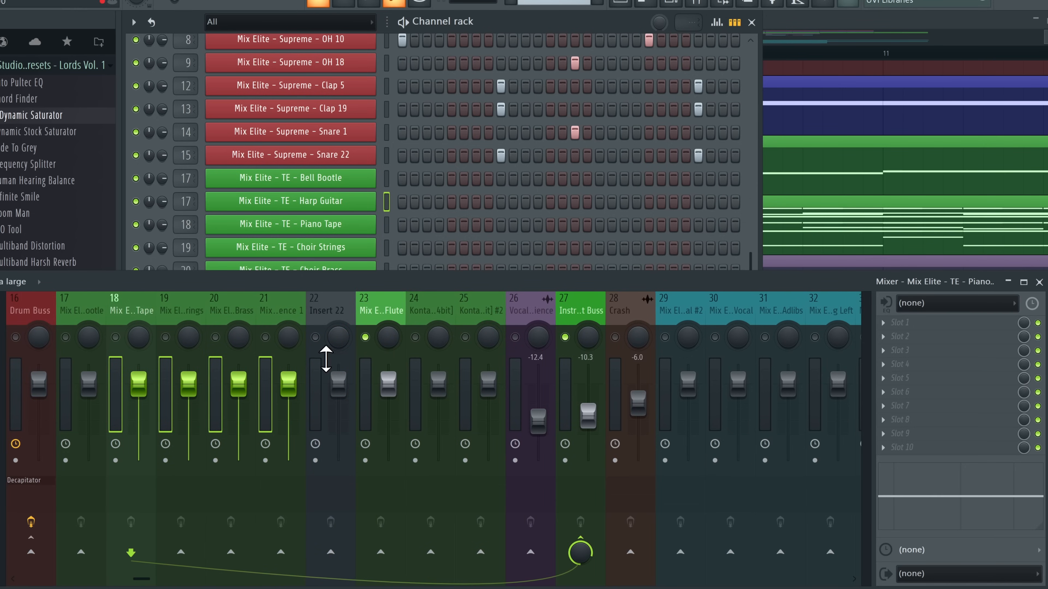
pyautogui.click(318, 327)
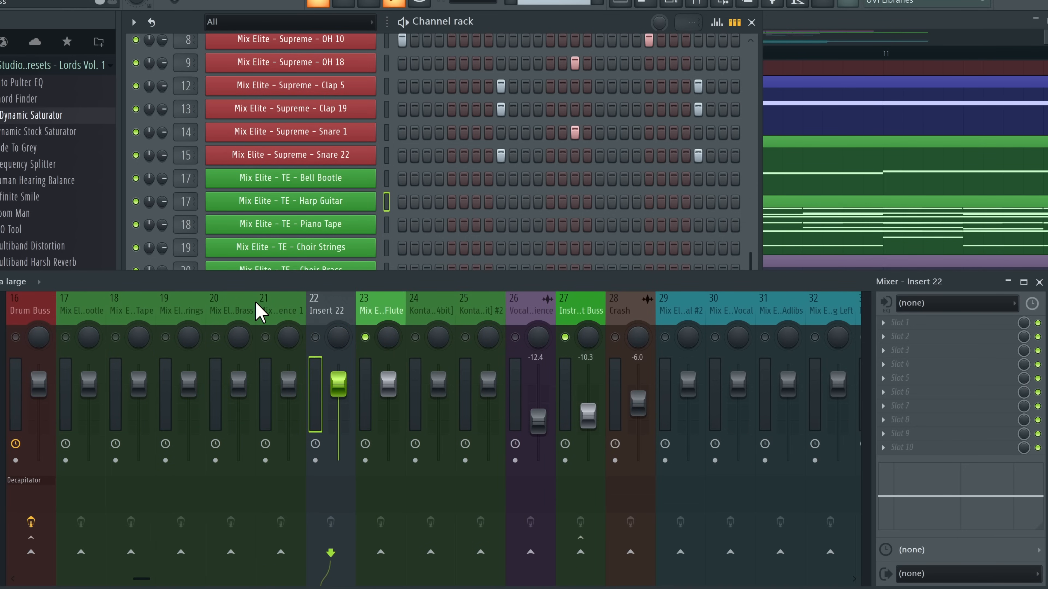
pyautogui.click(124, 307)
pyautogui.click(295, 300)
pyautogui.moveTo(319, 300); pyautogui.dragTo(482, 301)
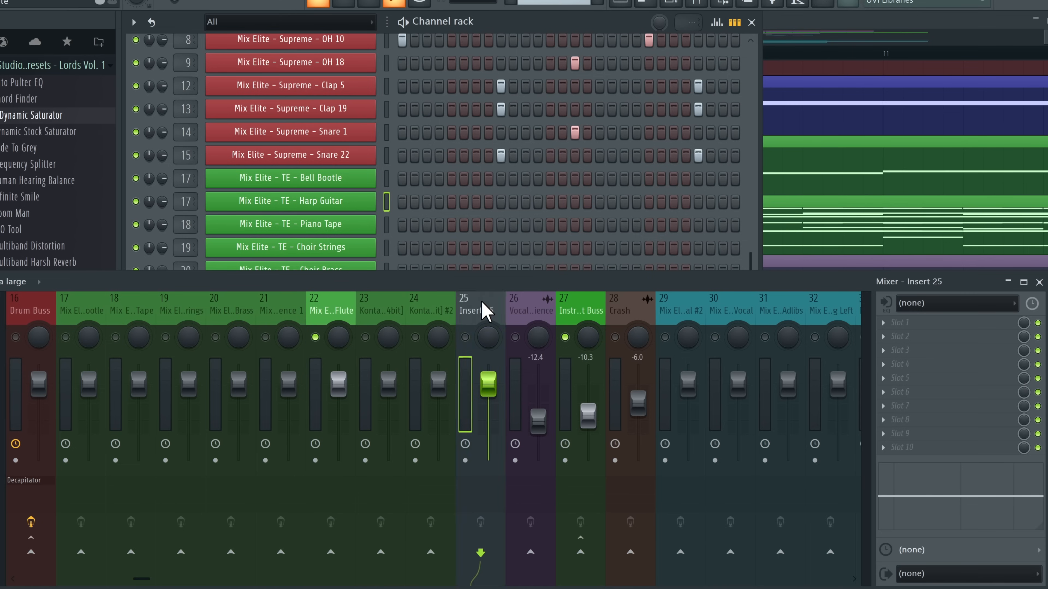
# Enlarge the channel rack and check the Choir Brass, track 20 and Vocal Ambience routing
pyautogui.click(143, 307)
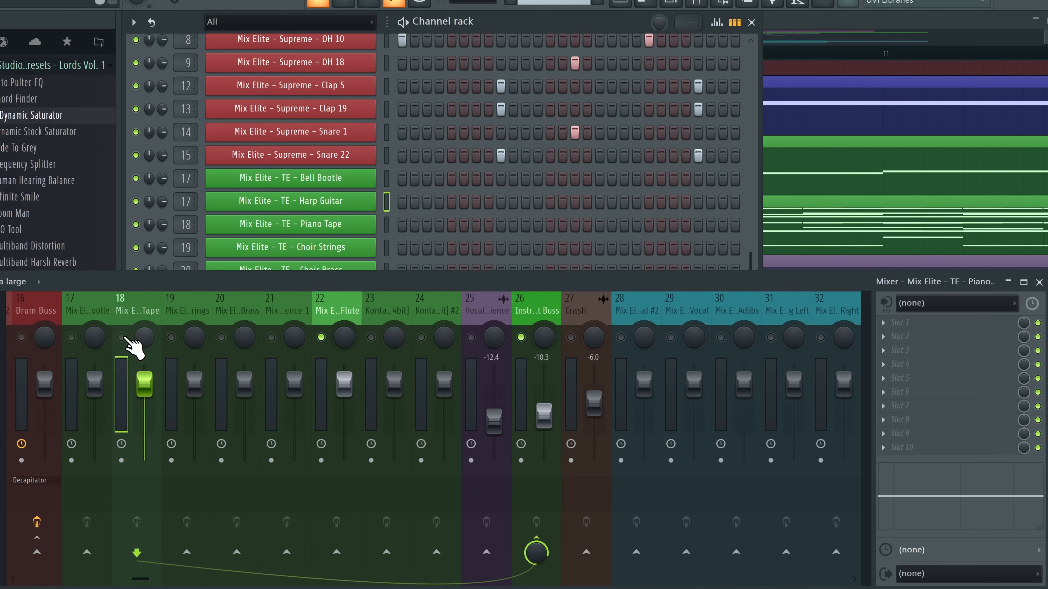
pyautogui.click(239, 310)
pyautogui.moveTo(280, 282); pyautogui.dragTo(285, 358)
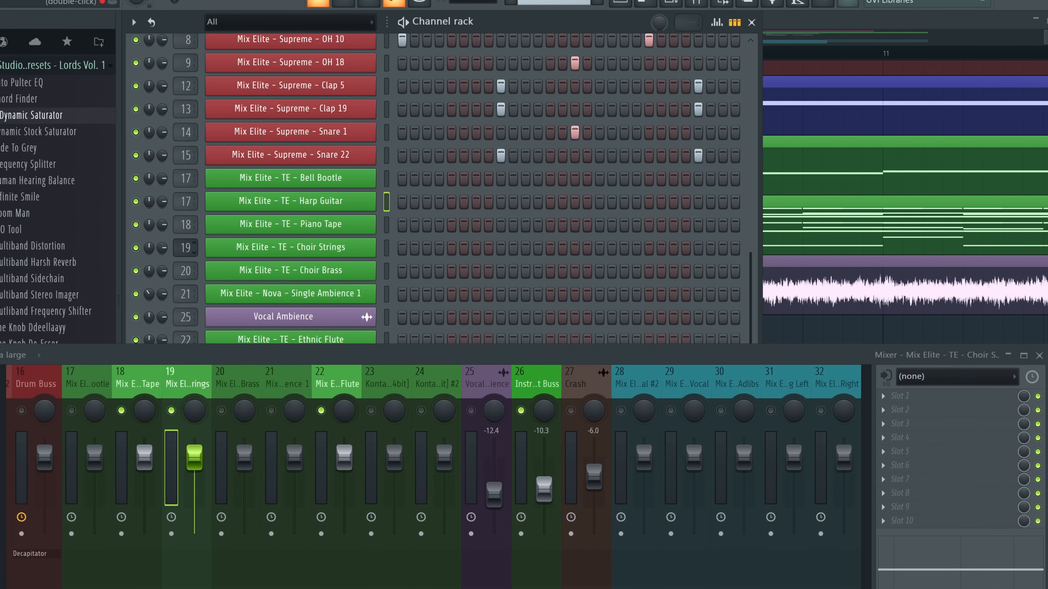
pyautogui.scroll(-3, 177, 227)
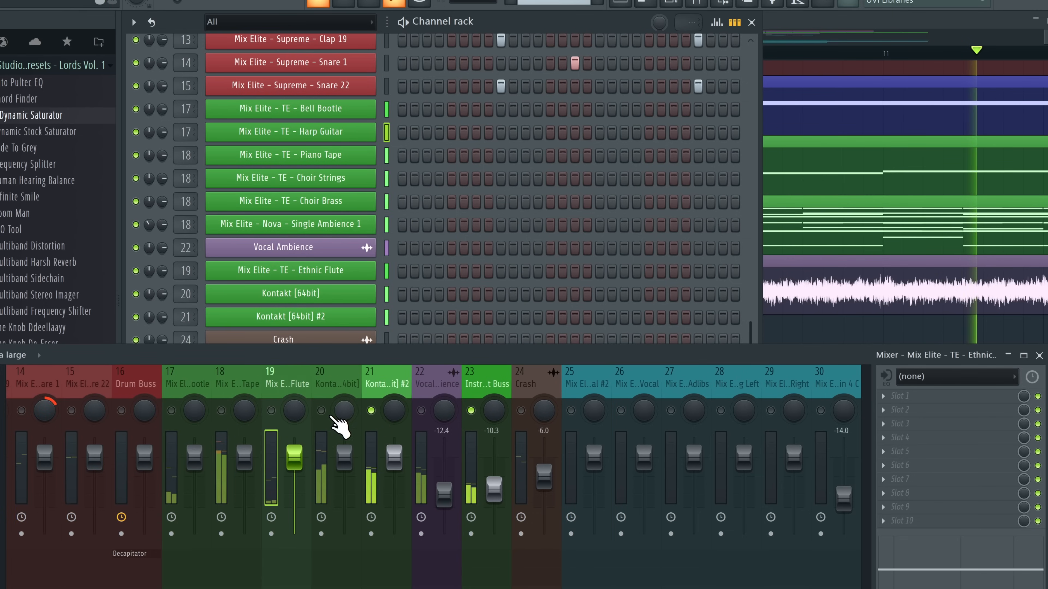
pyautogui.click(321, 410)
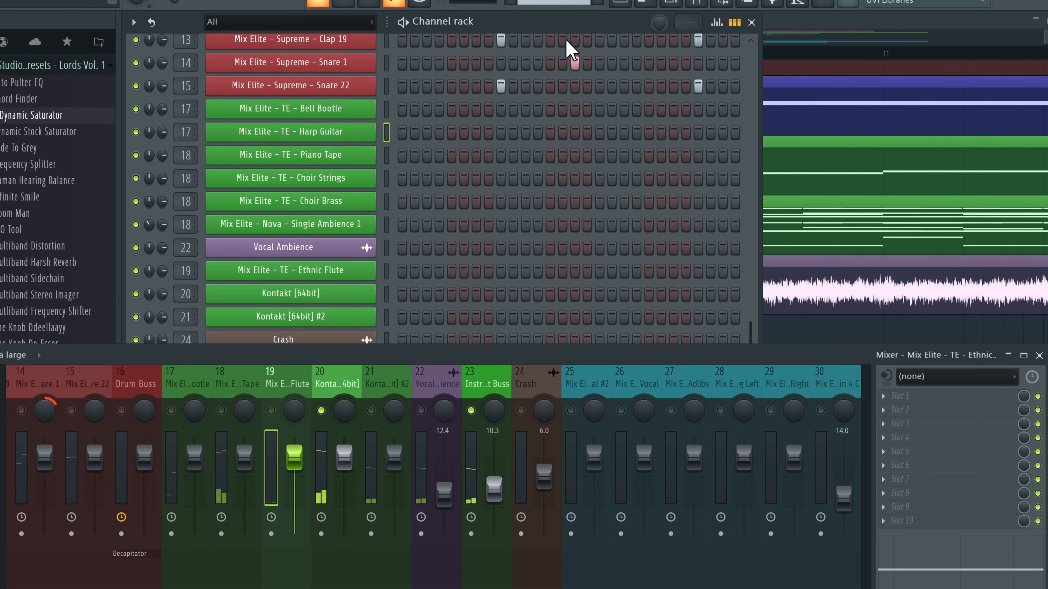
pyautogui.click(456, 384)
pyautogui.moveTo(438, 355); pyautogui.dragTo(429, 283)
# Solo track 18, then the Flute track, and audition track 21
pyautogui.rightClick(222, 337)
pyautogui.rightClick(271, 337)
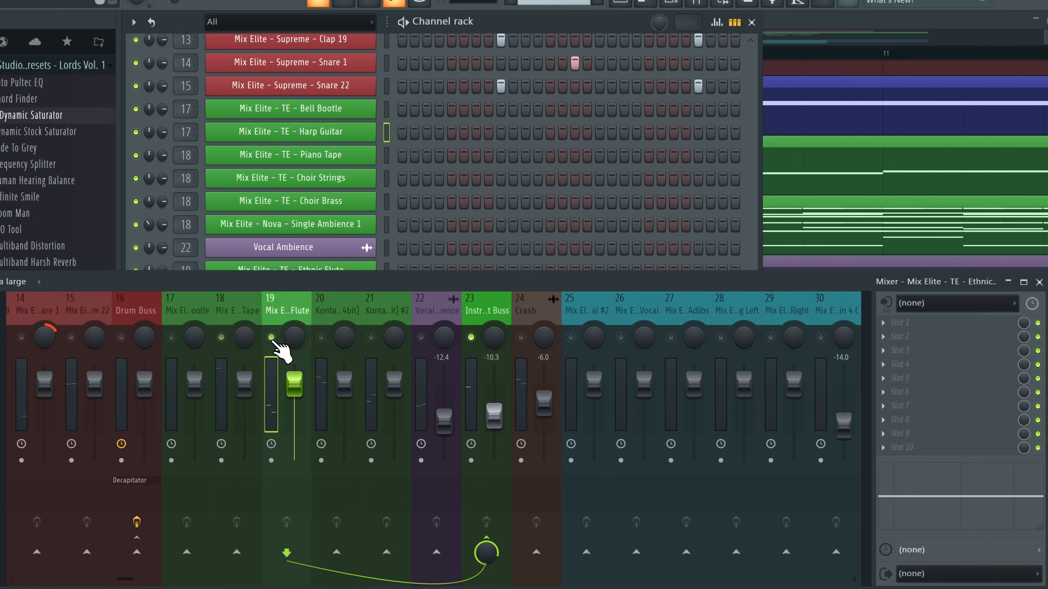
pyautogui.click(371, 337)
pyautogui.press('space')
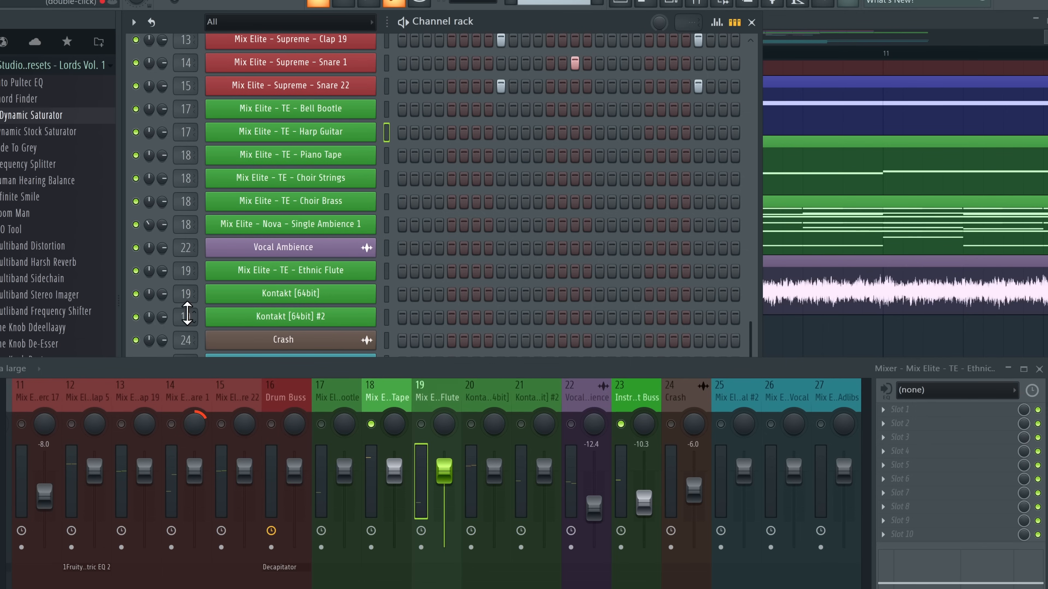
# Reset the two Kontakt mixer tracks, then solo and play Vocal Ambience
pyautogui.click(496, 396)
pyautogui.rightClick(530, 411)
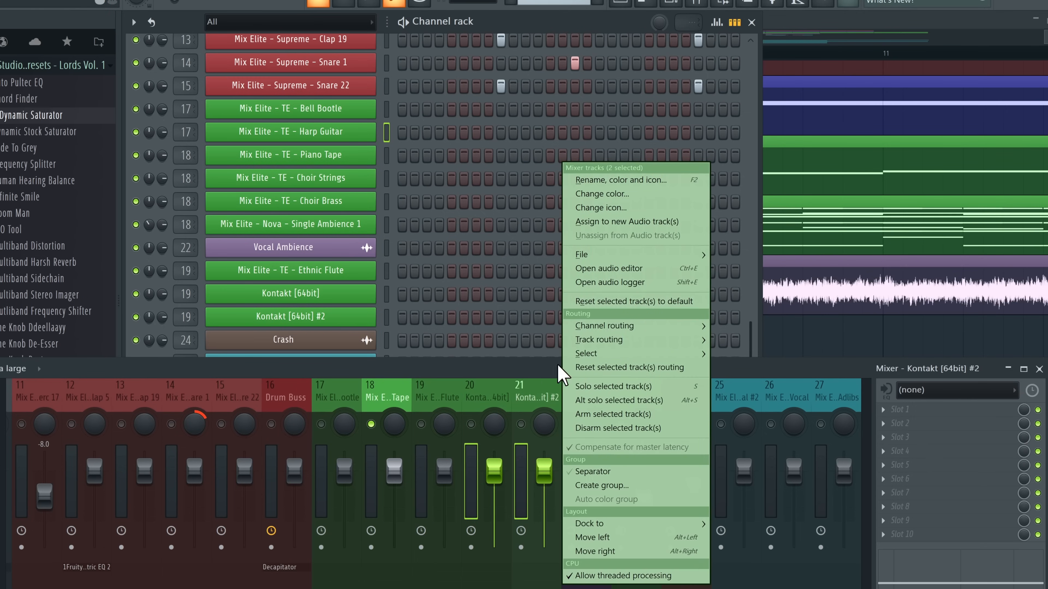
pyautogui.click(604, 300)
pyautogui.click(578, 318)
pyautogui.scroll(4, 688, 395)
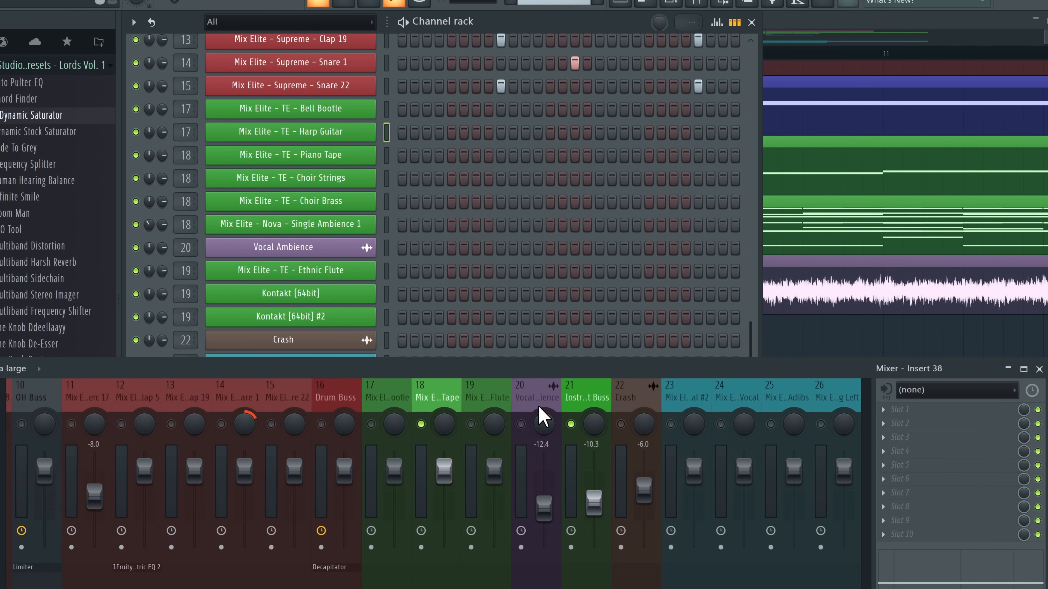
pyautogui.rightClick(526, 425)
pyautogui.press('space')
pyautogui.press('space')
pyautogui.moveTo(488, 363); pyautogui.dragTo(520, 327)
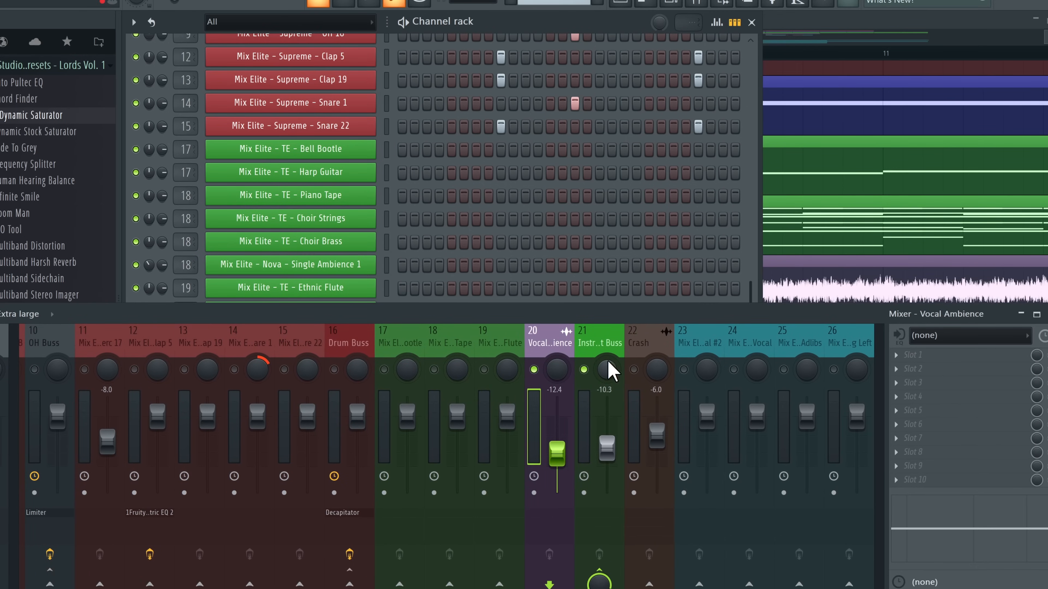
pyautogui.rightClick(584, 371)
pyautogui.press('space')
pyautogui.moveTo(556, 316); pyautogui.dragTo(553, 265)
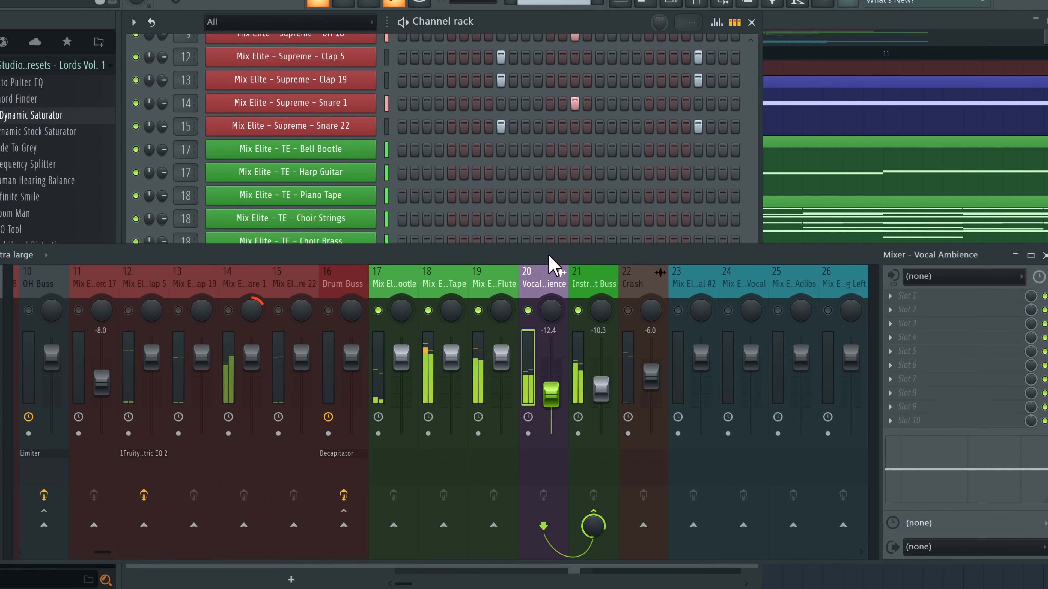
pyautogui.rightClick(431, 319)
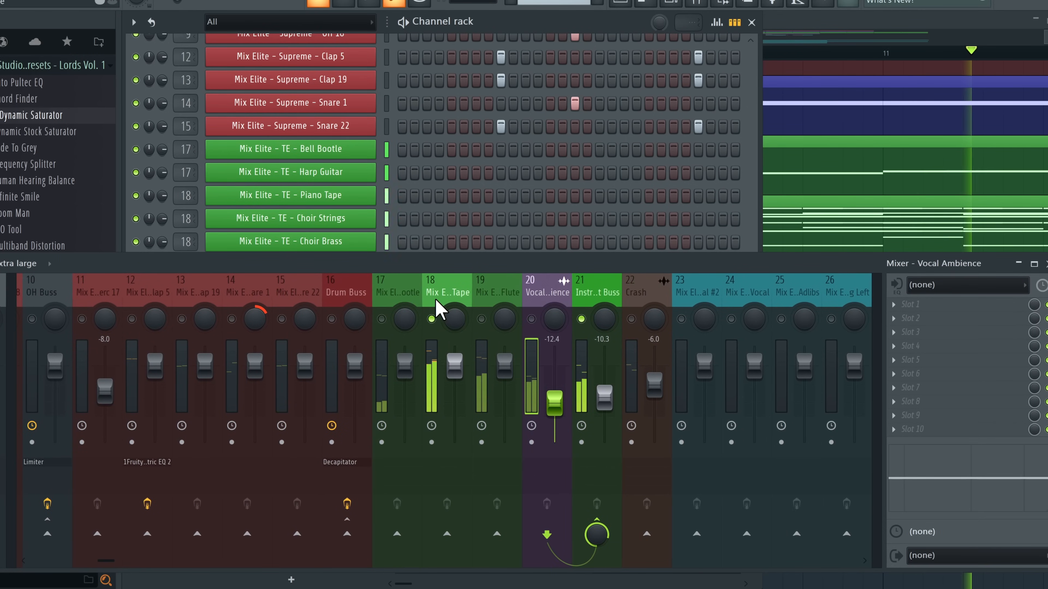
pyautogui.click(440, 301)
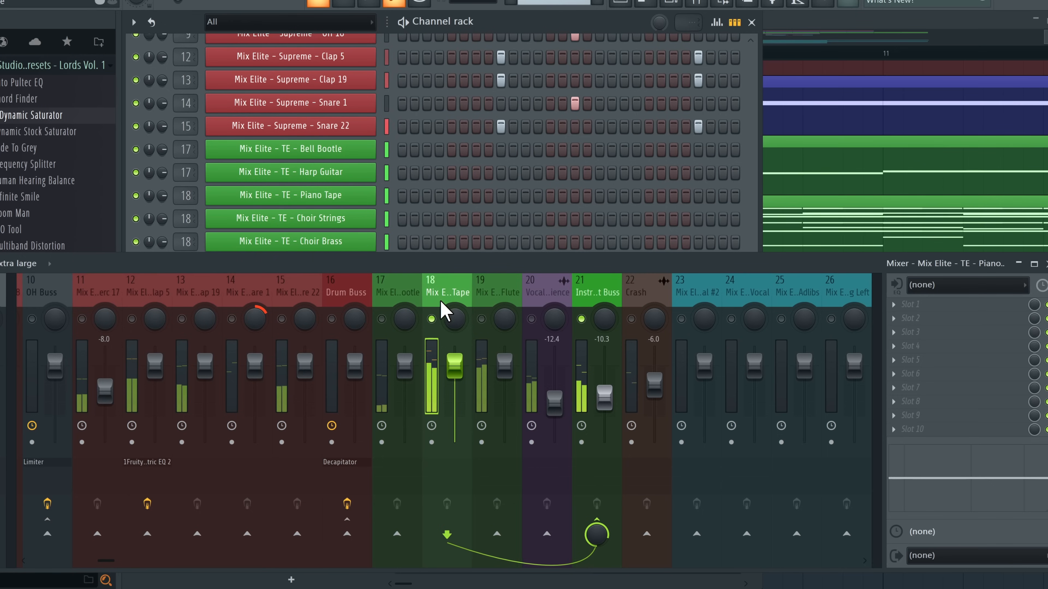
pyautogui.rightClick(582, 319)
pyautogui.click(583, 297)
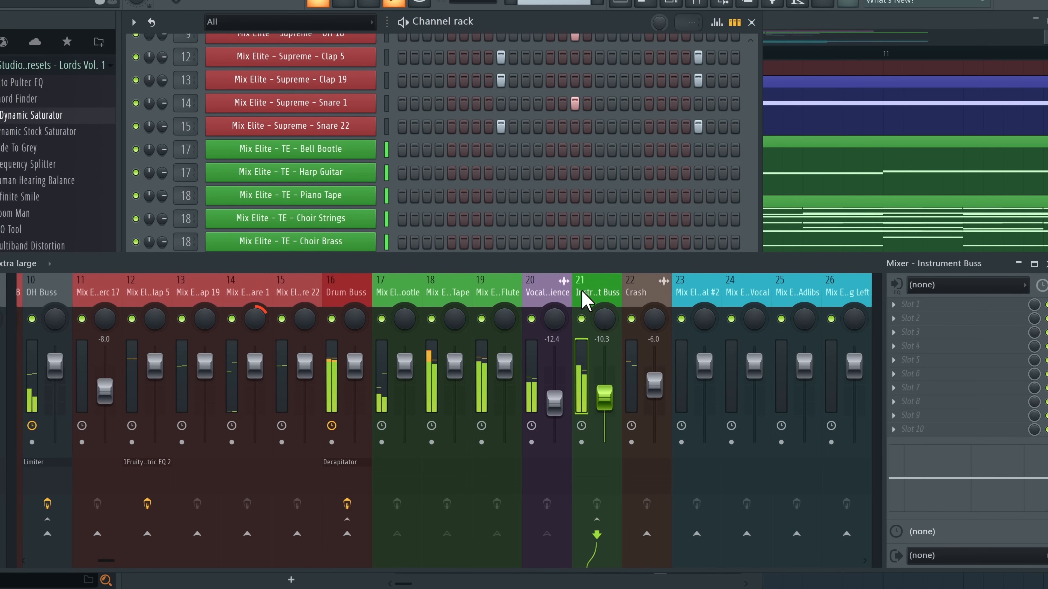
pyautogui.hscroll(-3, 583, 297)
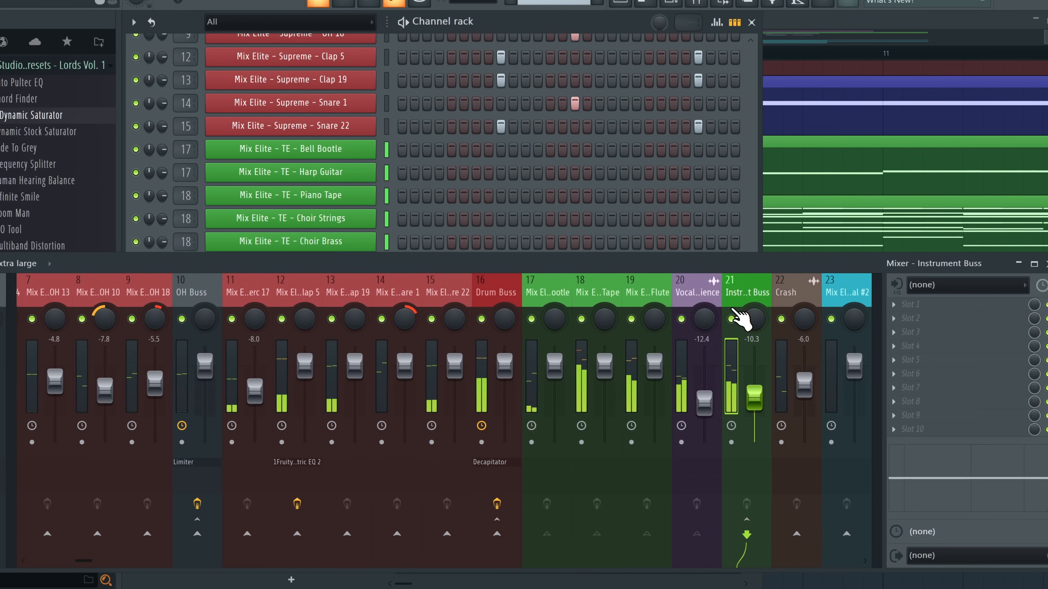
pyautogui.press('space')
pyautogui.hscroll(-6, 737, 310)
pyautogui.click(157, 288)
pyautogui.hscroll(6, 157, 288)
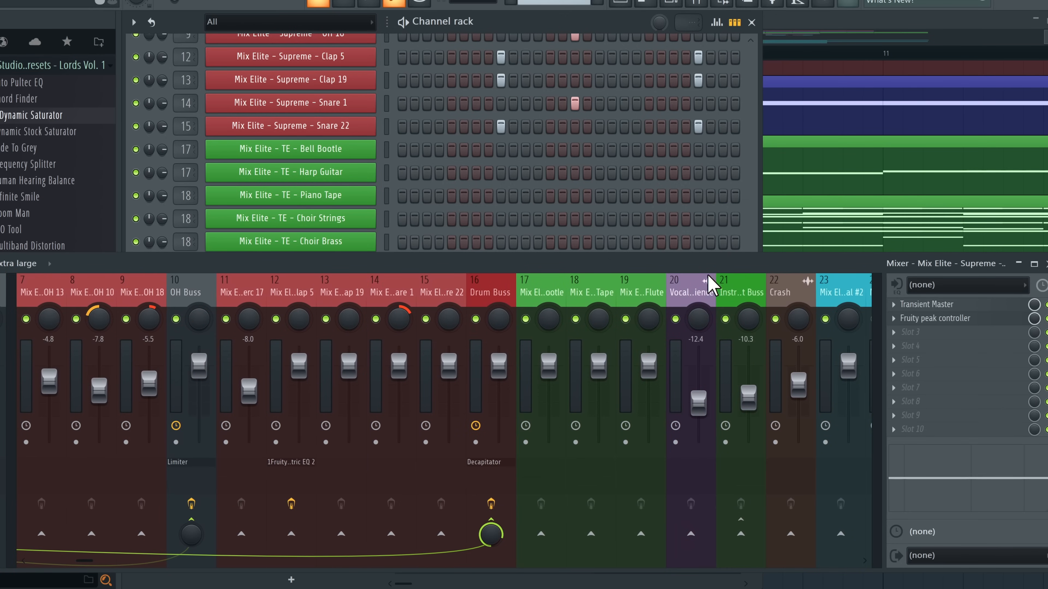
pyautogui.hscroll(-6, 314, 295)
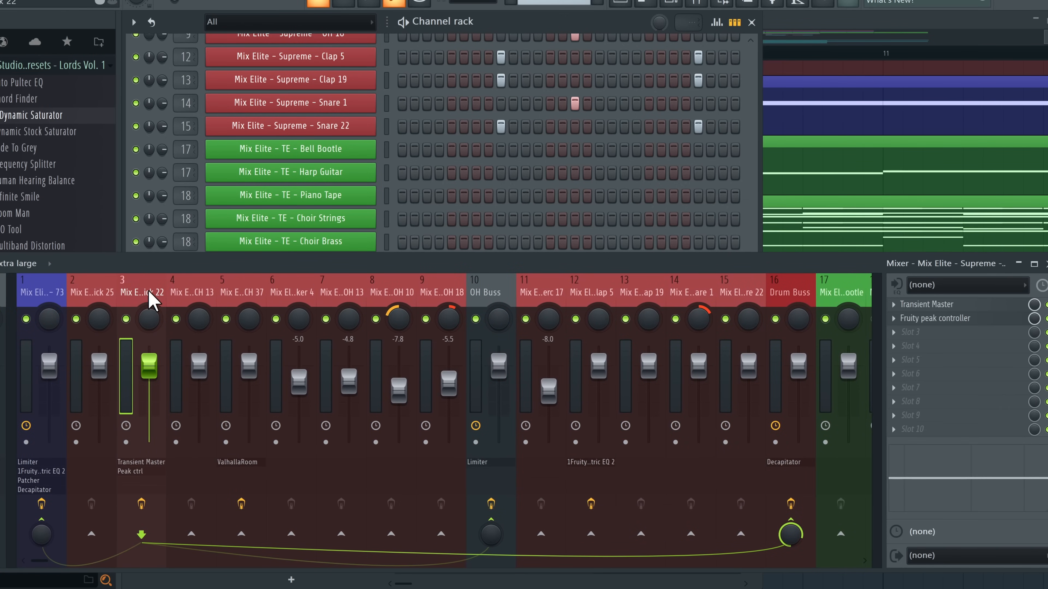
pyautogui.hscroll(12, 150, 296)
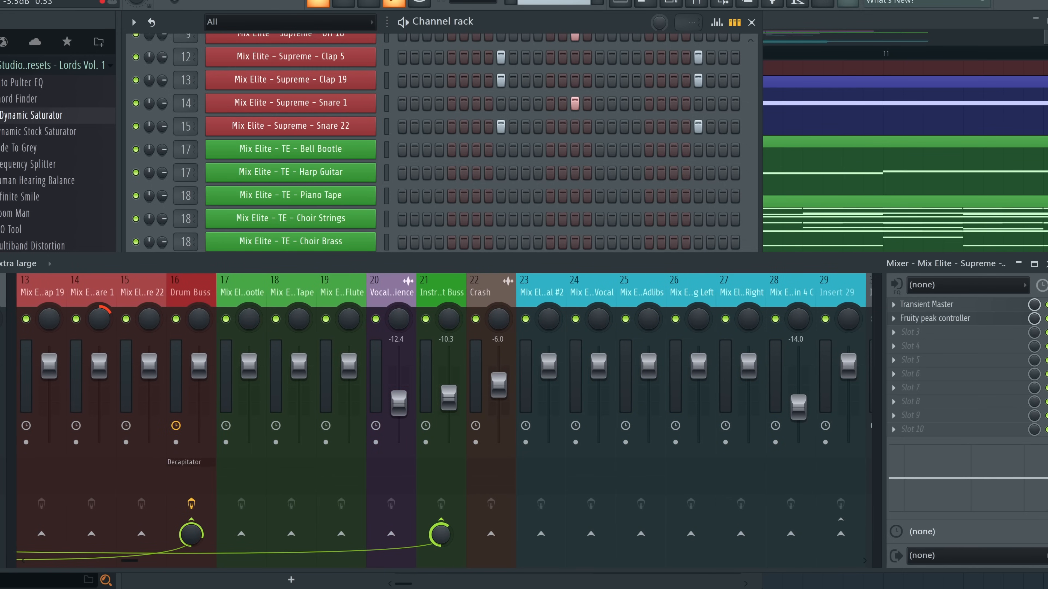
# Switch the Instrument Buss limiter to compressor mode sidechained to Kick 22 with a lower threshold
pyautogui.click(447, 292)
pyautogui.click(907, 320)
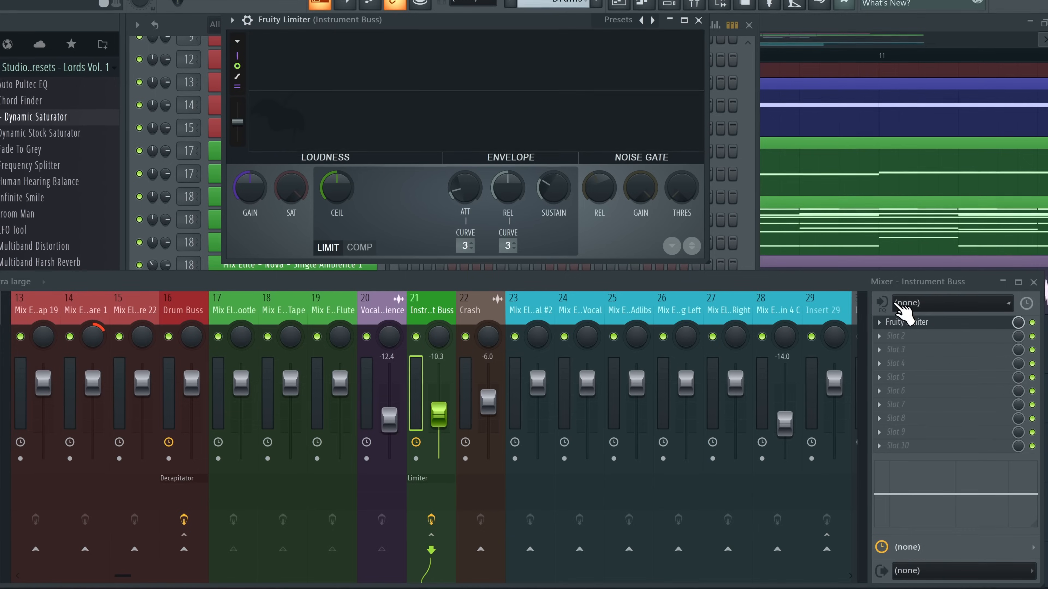
pyautogui.click(358, 247)
pyautogui.click(507, 245)
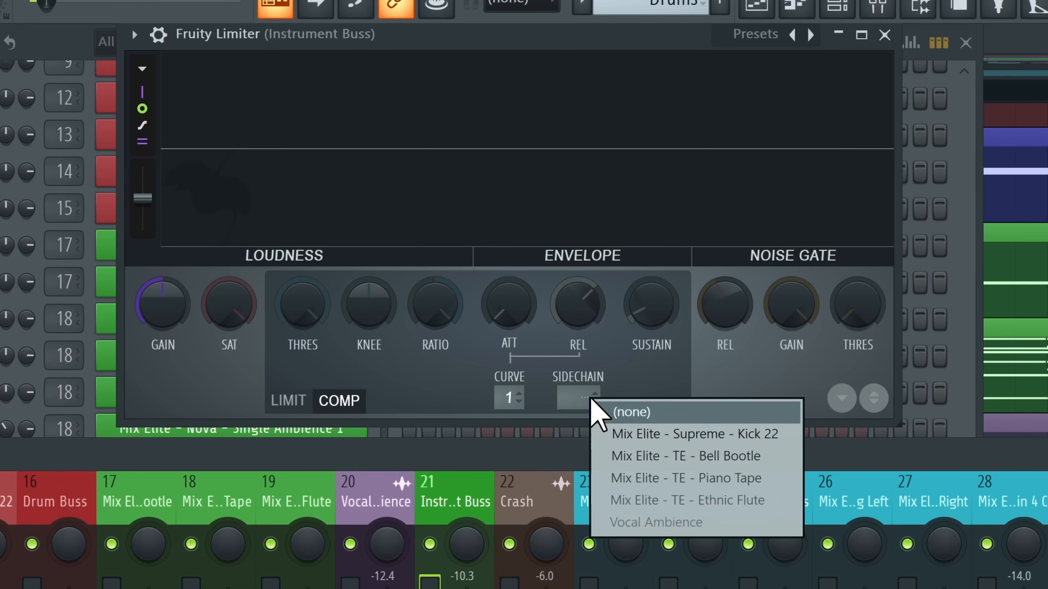
pyautogui.click(533, 268)
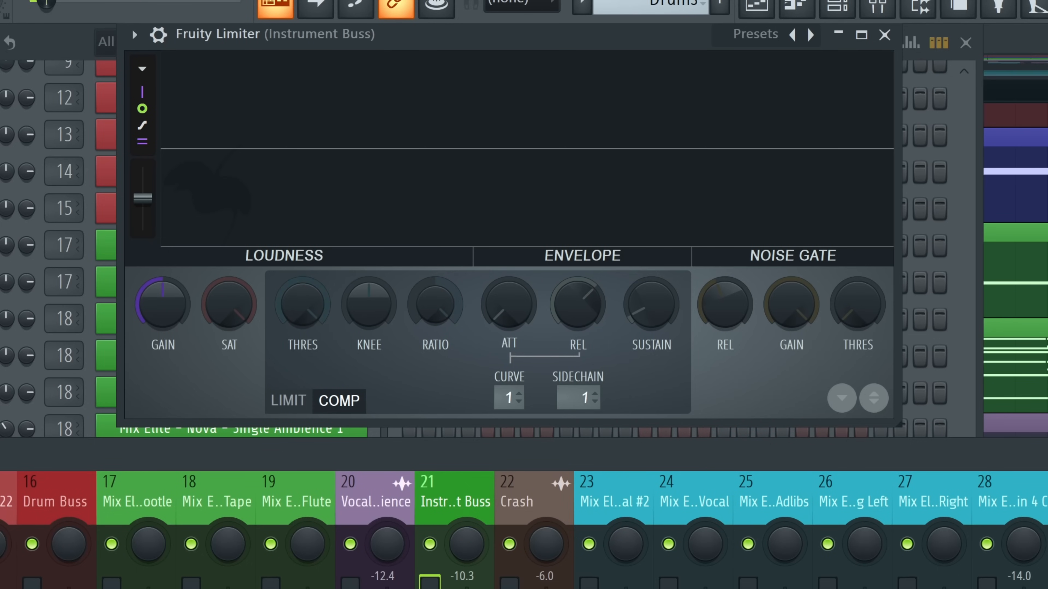
pyautogui.moveTo(303, 295); pyautogui.dragTo(303, 339)
pyautogui.press('space')
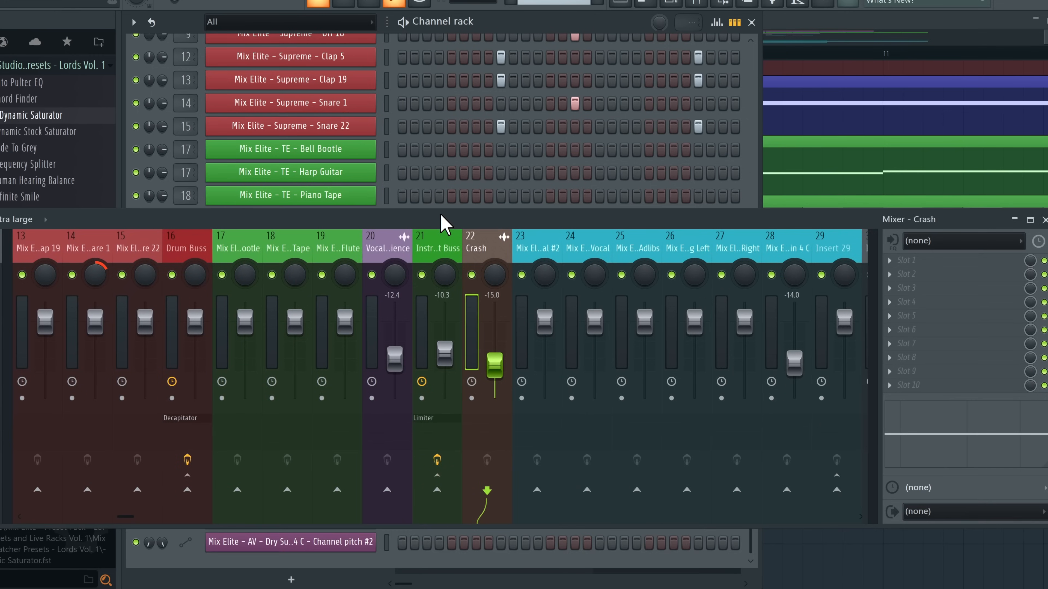
# Start renaming the Instrument Buss insert, then raise Crash to -4.0 and mute it
pyautogui.moveTo(441, 223); pyautogui.dragTo(435, 263)
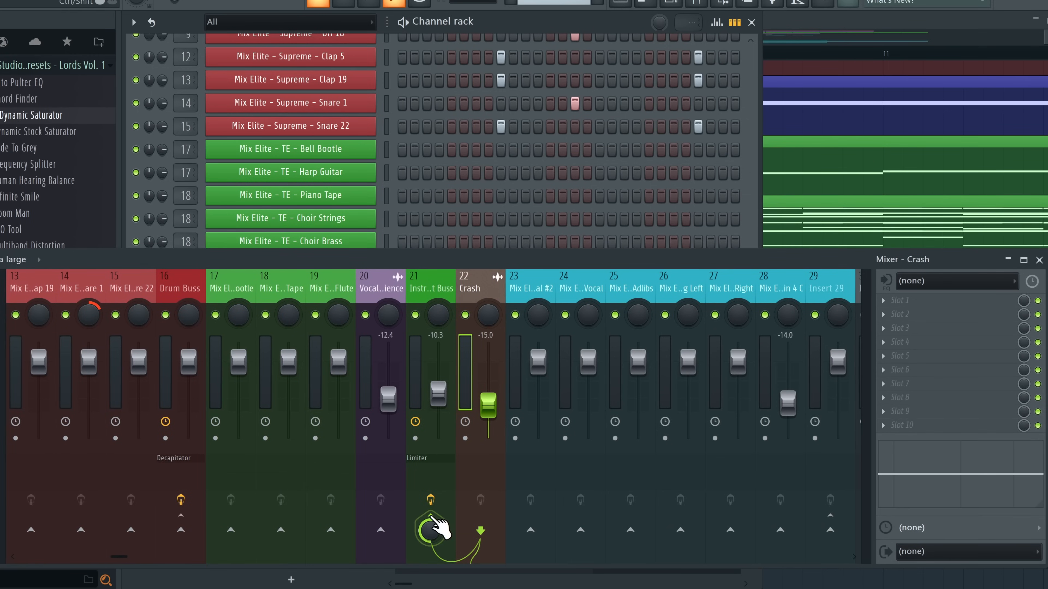
pyautogui.click(438, 314)
pyautogui.rightClick(454, 291)
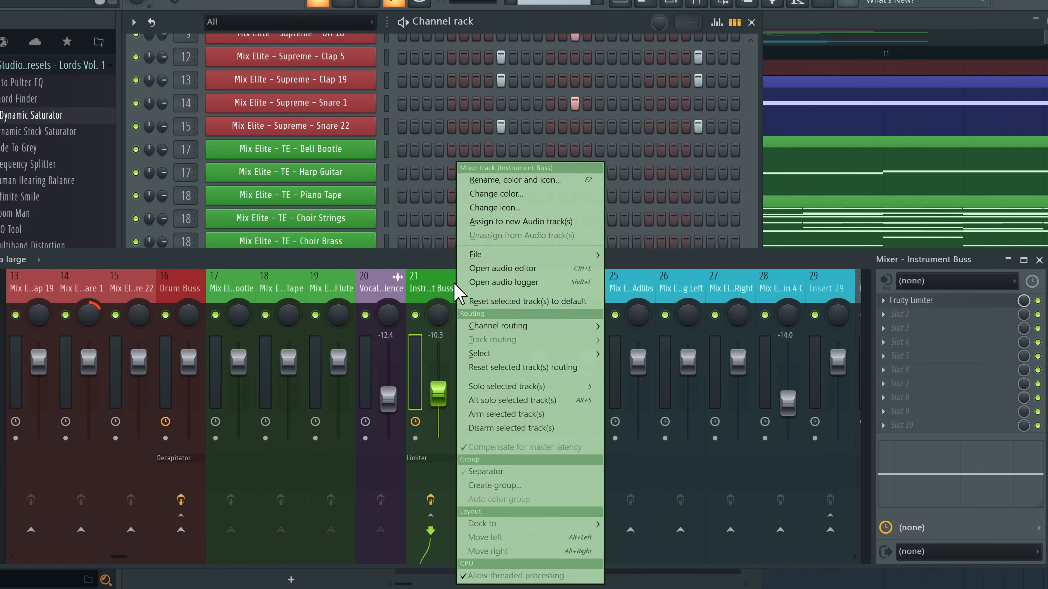
pyautogui.click(503, 181)
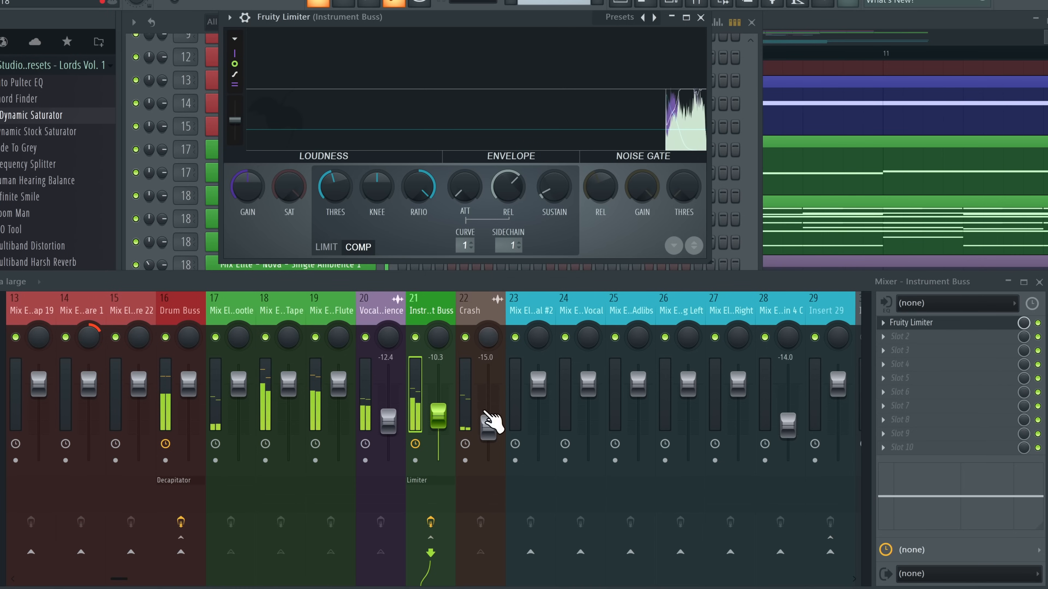
pyautogui.moveTo(490, 423); pyautogui.dragTo(471, 352)
pyautogui.click(465, 337)
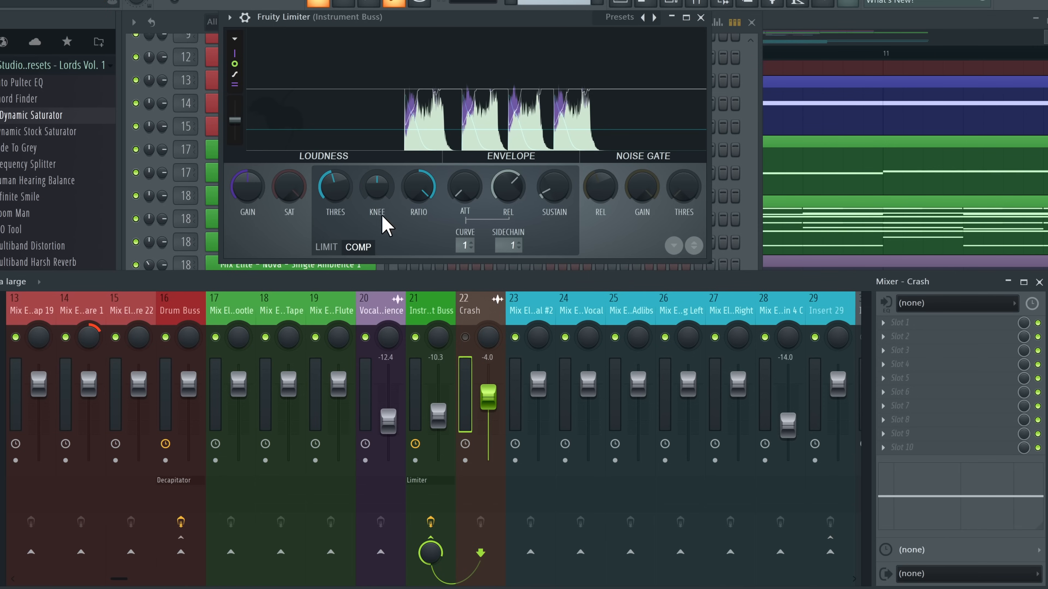
# Unmute Crash and compare the Instrument Buss limiter bypassed and enabled
pyautogui.click(465, 337)
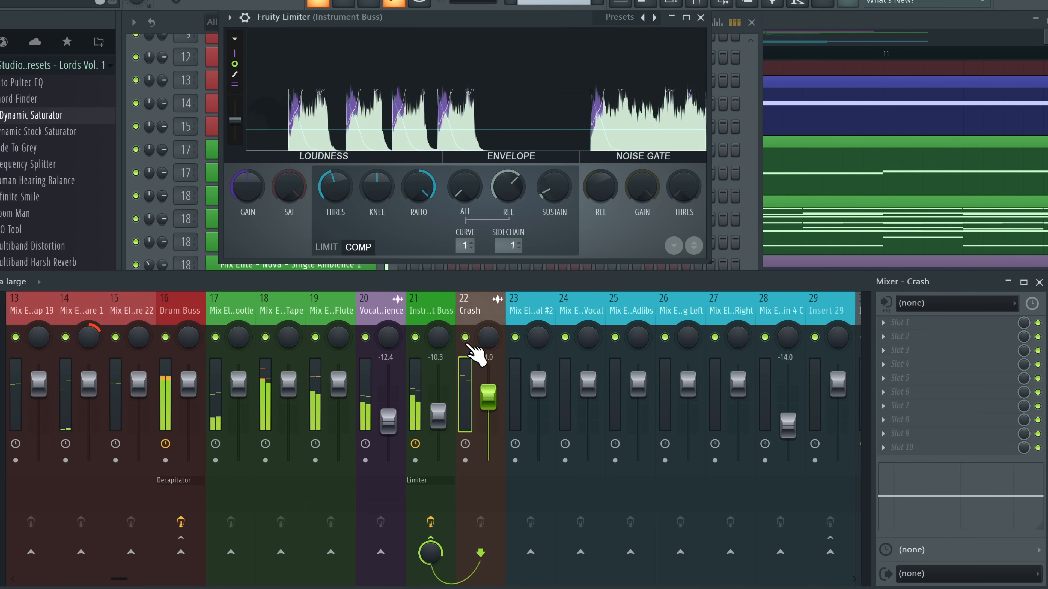
pyautogui.click(443, 414)
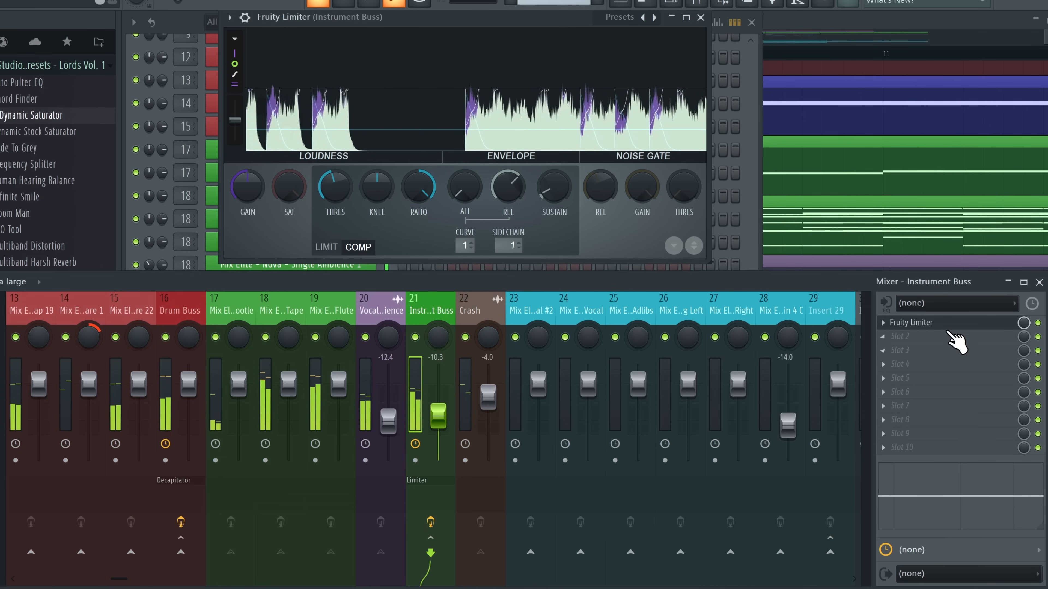
pyautogui.click(1038, 323)
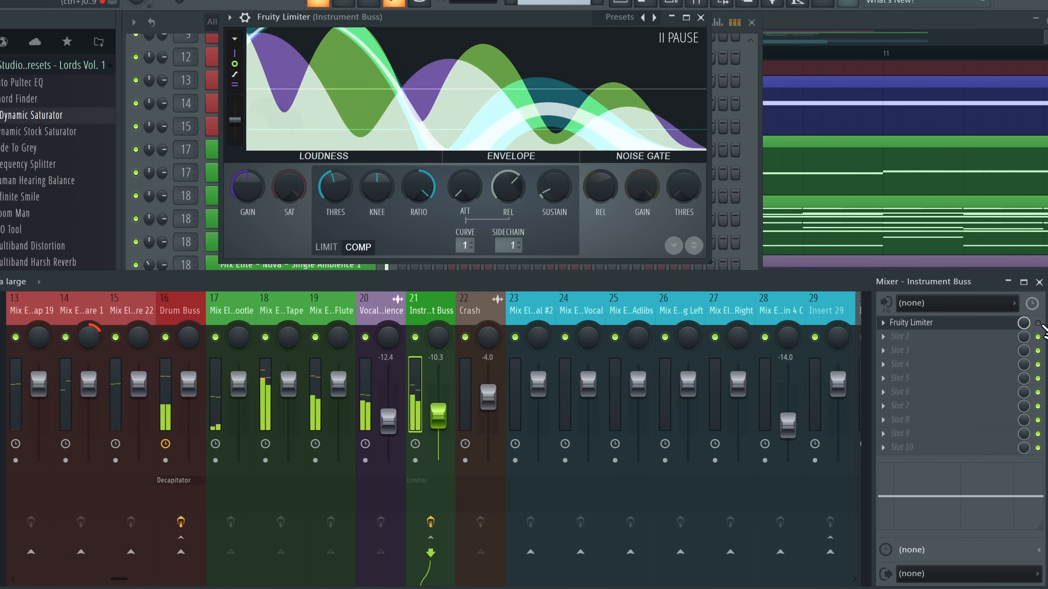
pyautogui.click(1038, 323)
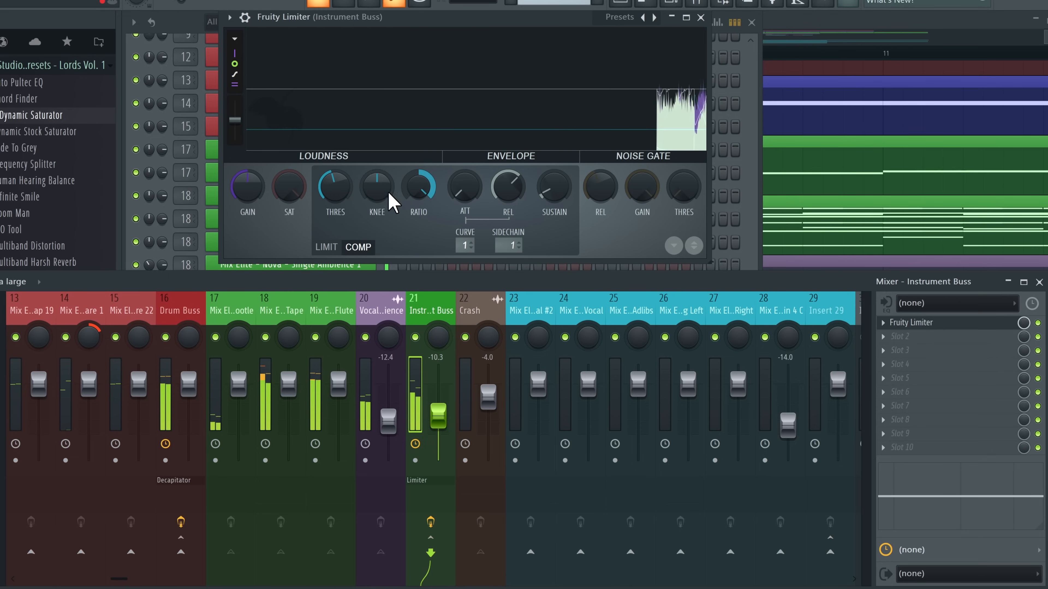
# Lower the limiter's threshold and shorten its release, then play to hear the change
pyautogui.moveTo(335, 186); pyautogui.dragTo(334, 192)
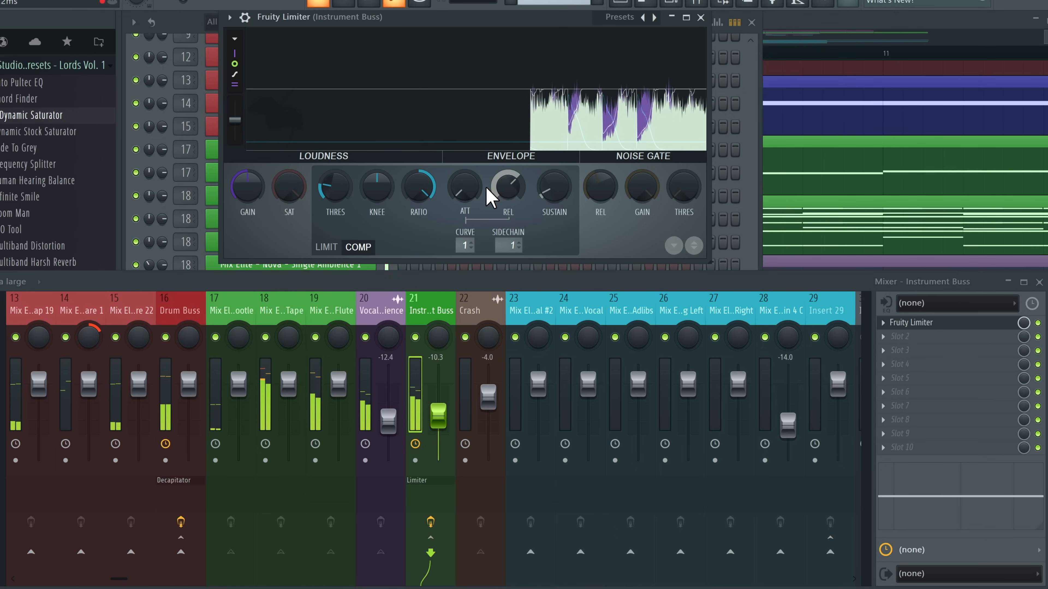
pyautogui.moveTo(516, 188); pyautogui.dragTo(515, 197)
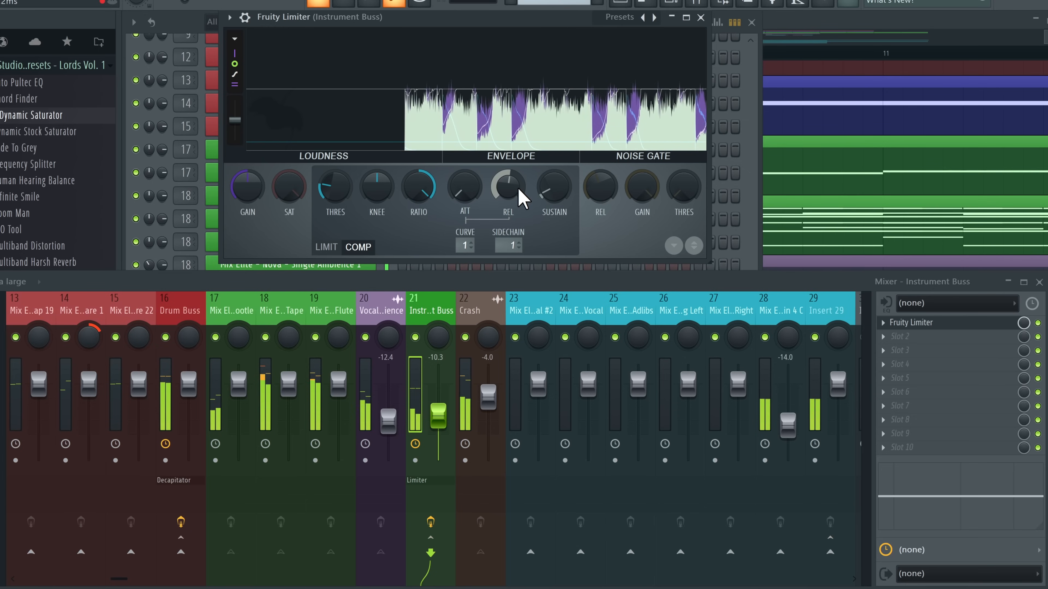
pyautogui.scroll(3, 585, 297)
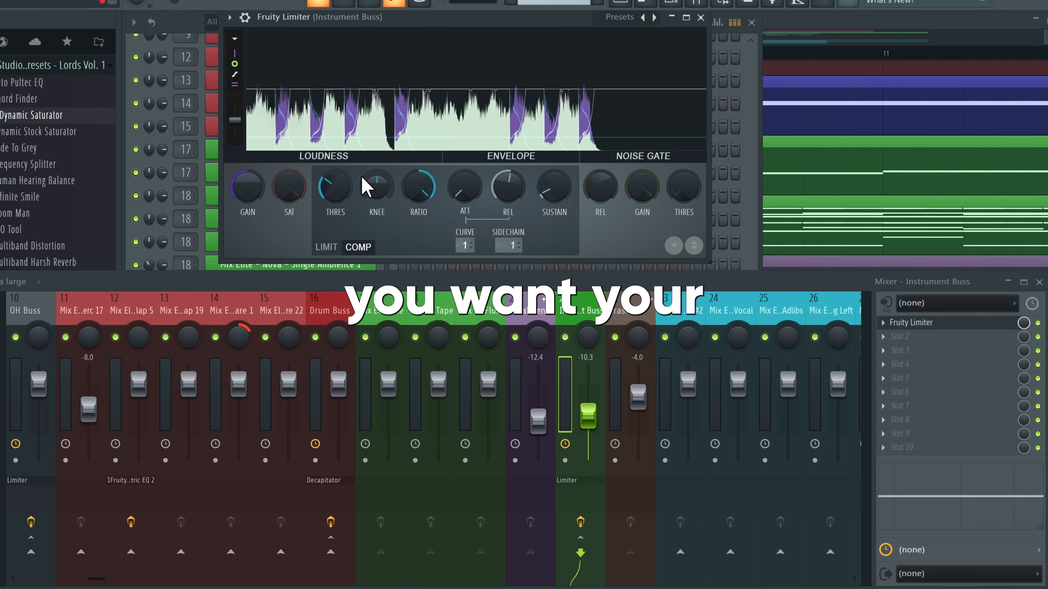
pyautogui.press('space')
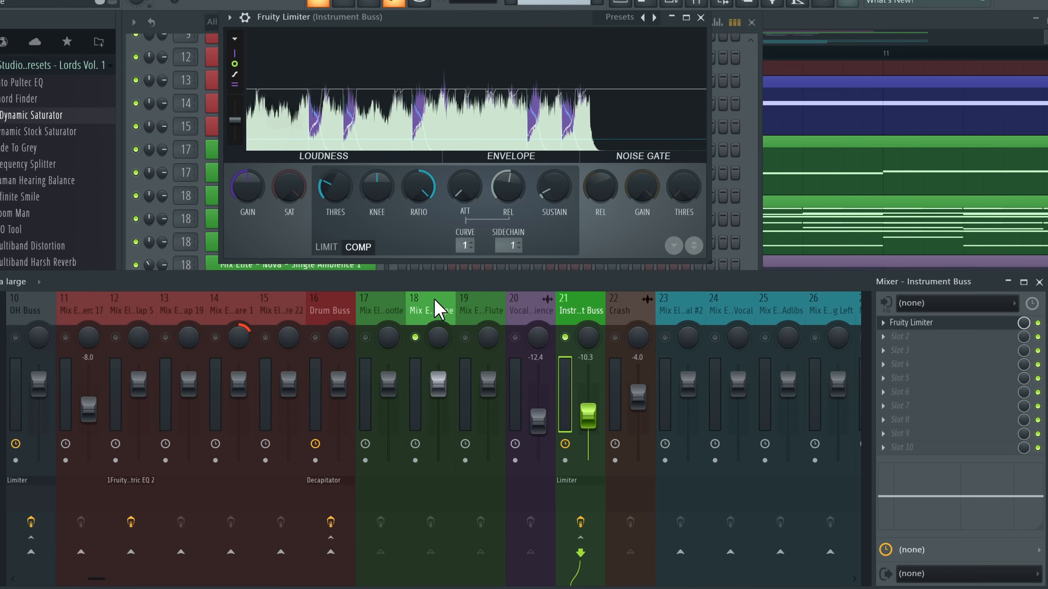
pyautogui.click(437, 310)
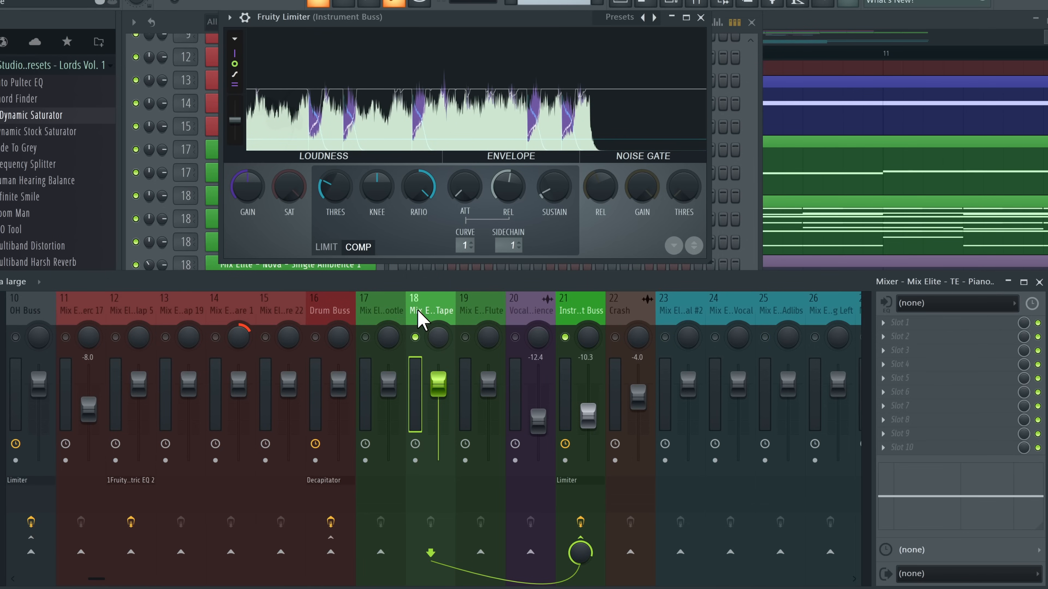
# Close the limiter and channel rack, and load Fruity Parametric EQ 2 on Piano Tape
pyautogui.click(751, 22)
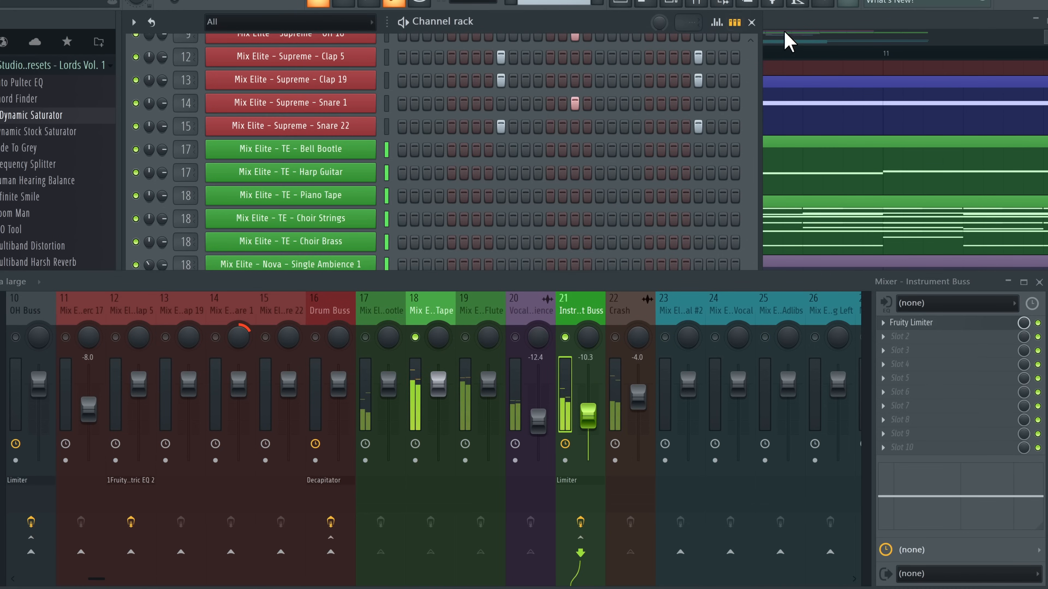
pyautogui.click(749, 23)
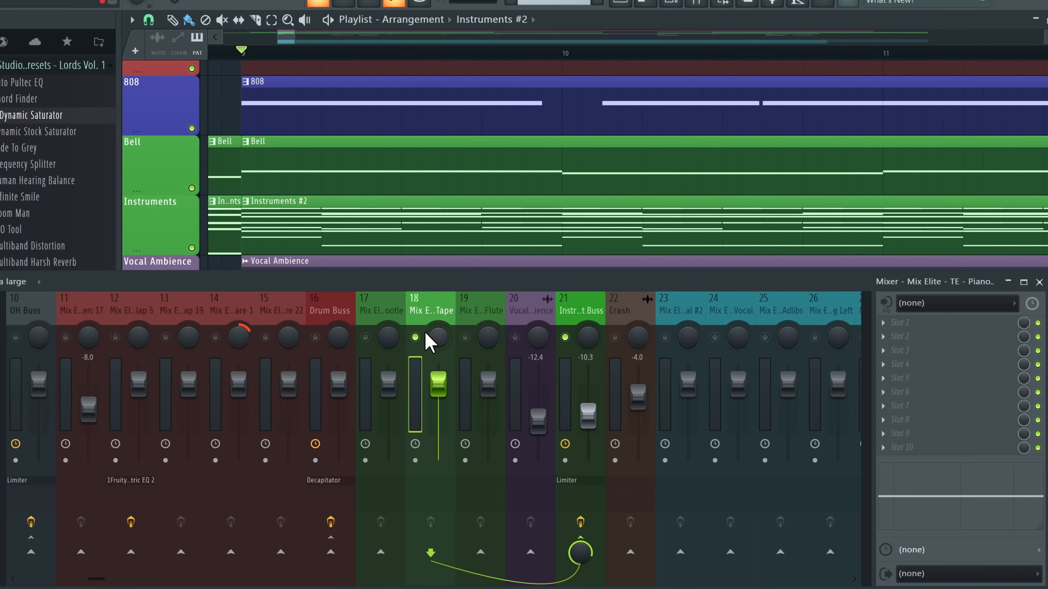
pyautogui.click(909, 340)
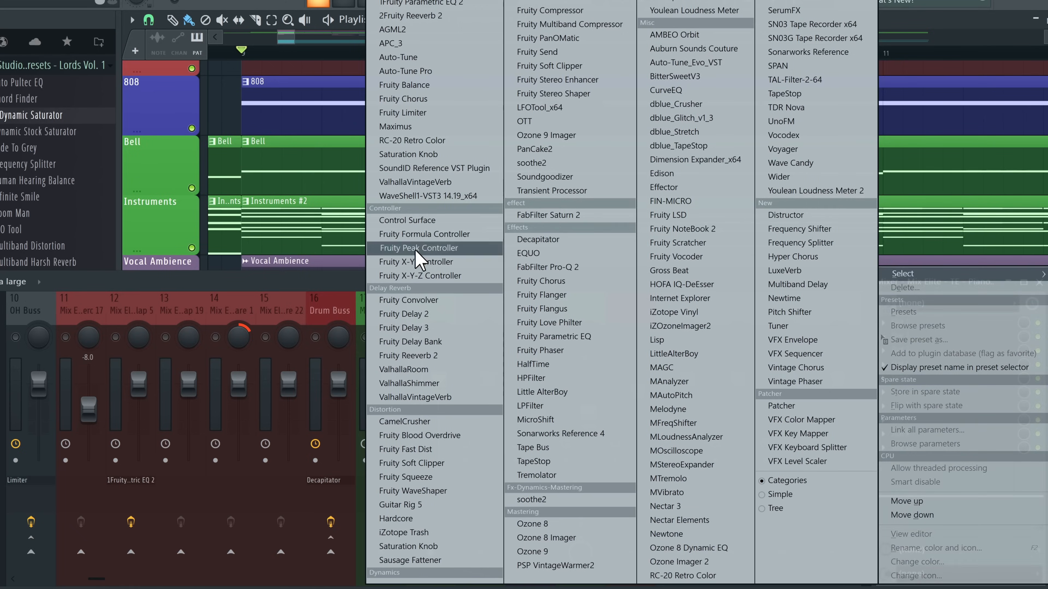
pyautogui.click(373, 256)
# Make band 1 a high-pass and band 7 a low-pass near 3498 Hz, tuning the high-pass cutoff
pyautogui.moveTo(680, 25); pyautogui.dragTo(680, 17)
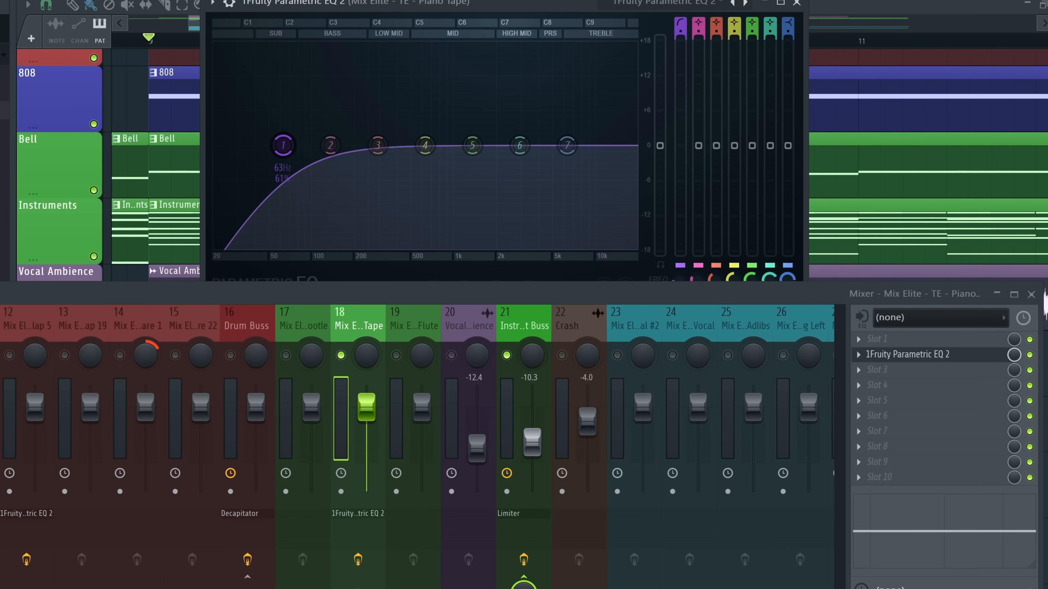
pyautogui.moveTo(283, 145); pyautogui.dragTo(365, 145)
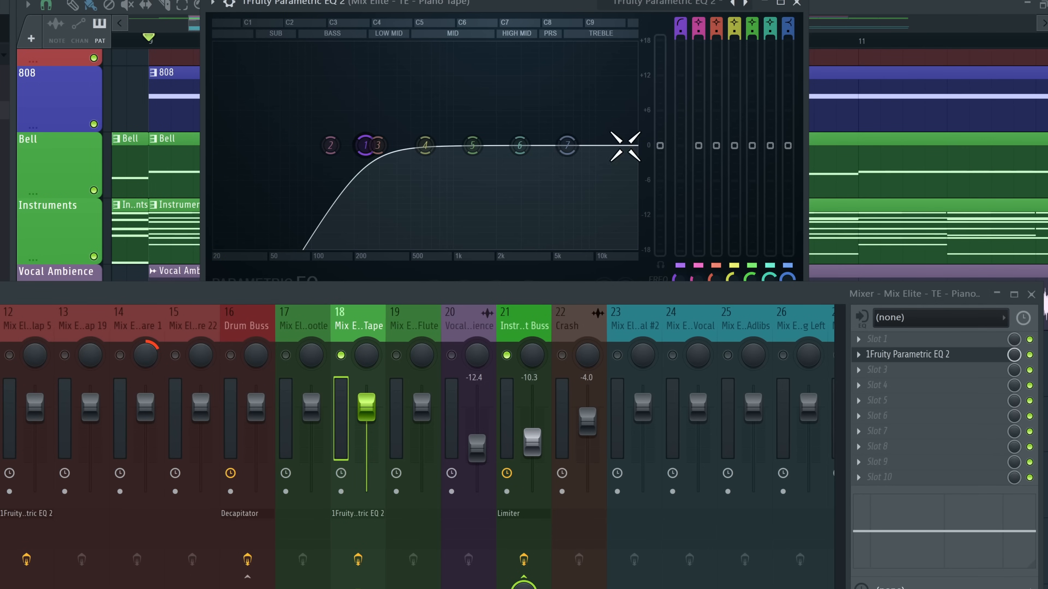
pyautogui.moveTo(791, 26); pyautogui.dragTo(791, 17)
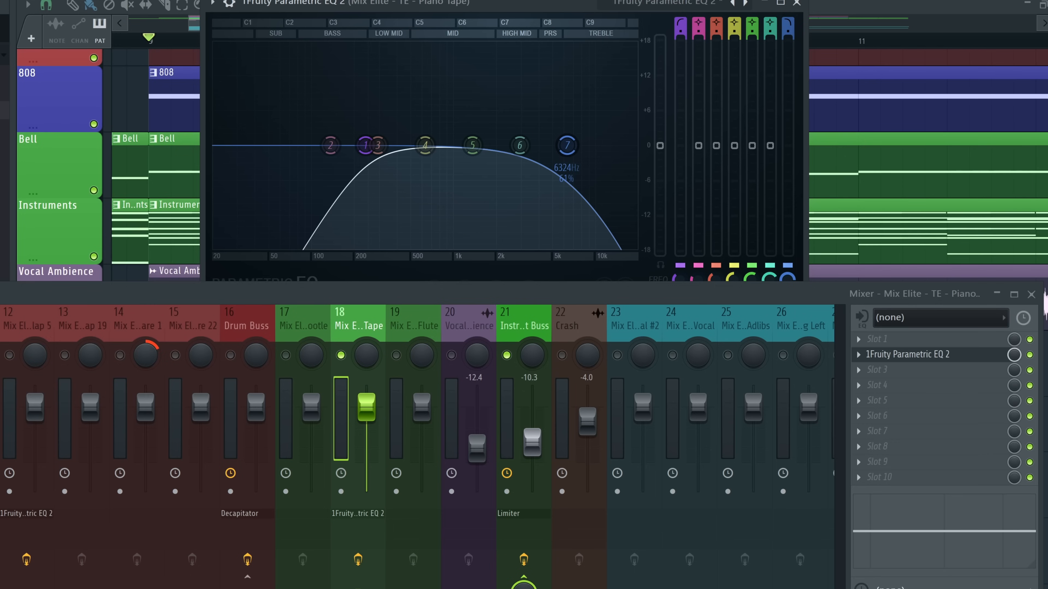
pyautogui.press('space')
pyautogui.moveTo(583, 148); pyautogui.dragTo(542, 154)
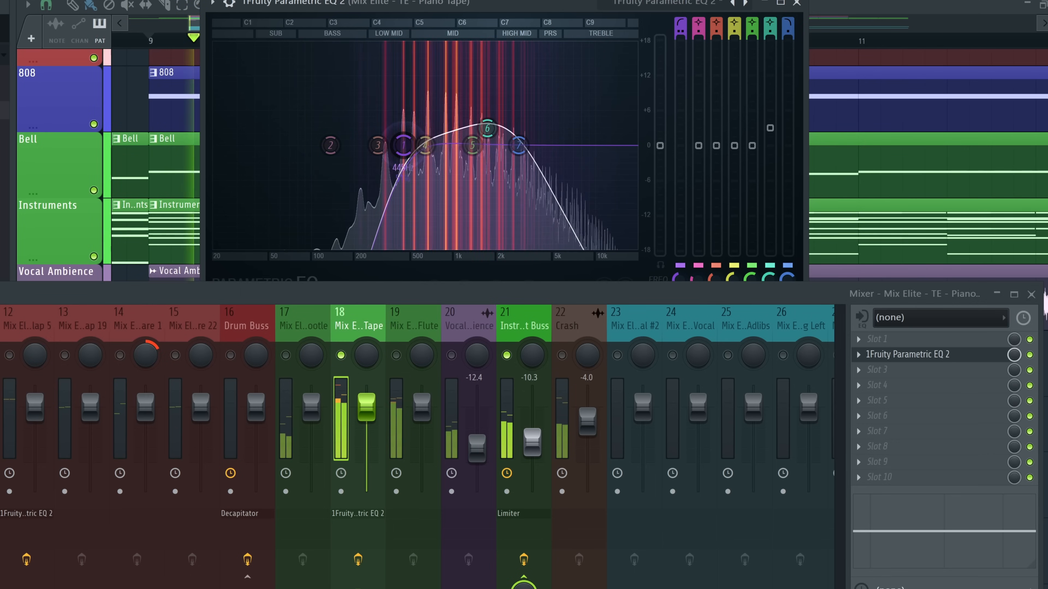
pyautogui.moveTo(399, 146)
pyautogui.mouseDown()
pyautogui.moveTo(401, 154)
pyautogui.moveTo(409, 146)
pyautogui.mouseUp()
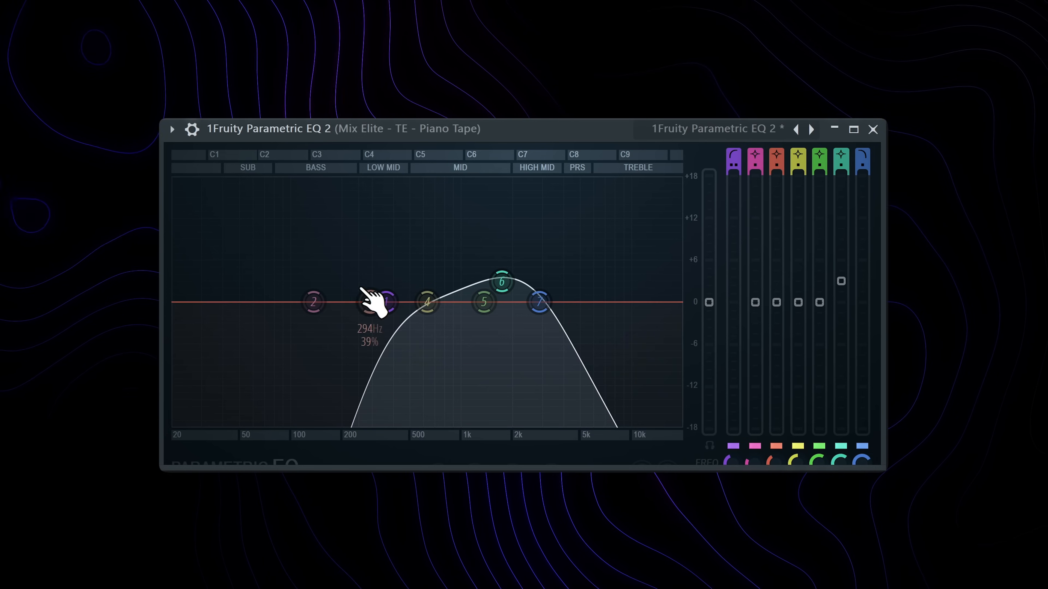
pyautogui.moveTo(386, 302); pyautogui.dragTo(420, 302)
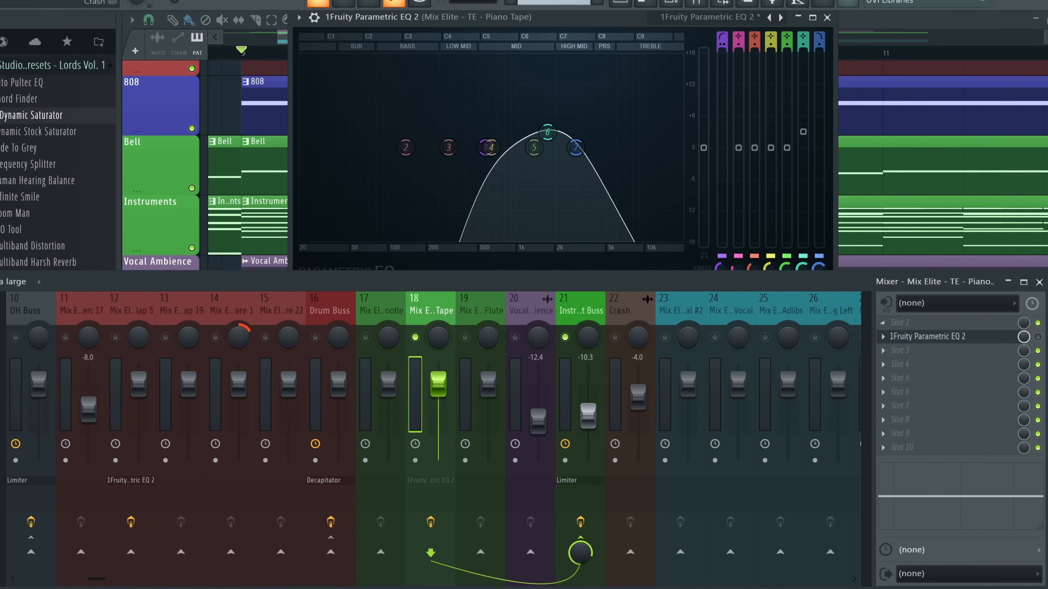
pyautogui.click(908, 324)
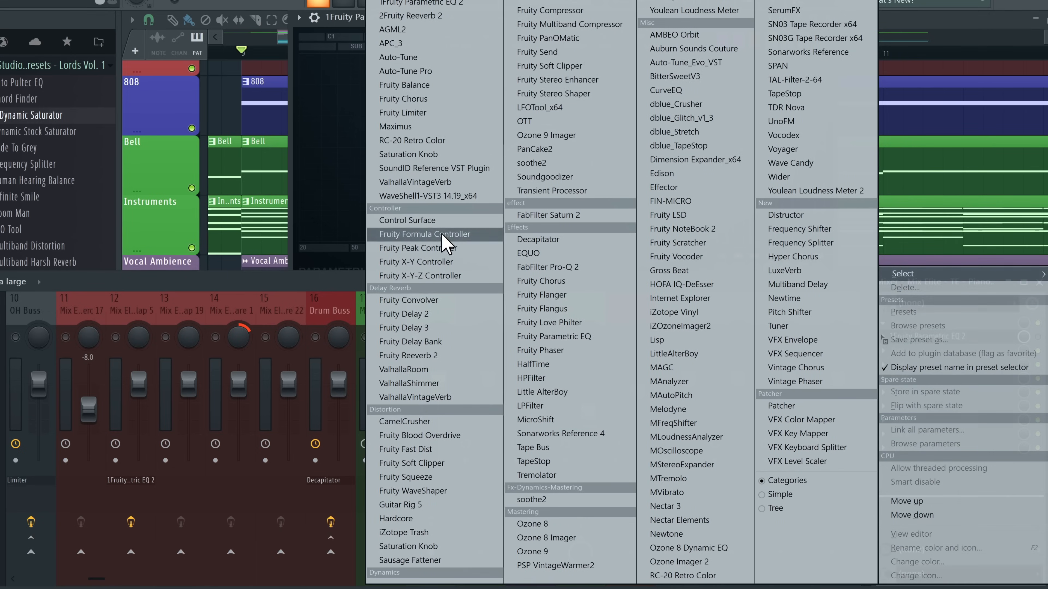
# Load Decapitator into slot 1 and raise its drive to about 6.5
pyautogui.click(569, 242)
pyautogui.moveTo(320, 127); pyautogui.dragTo(239, 127)
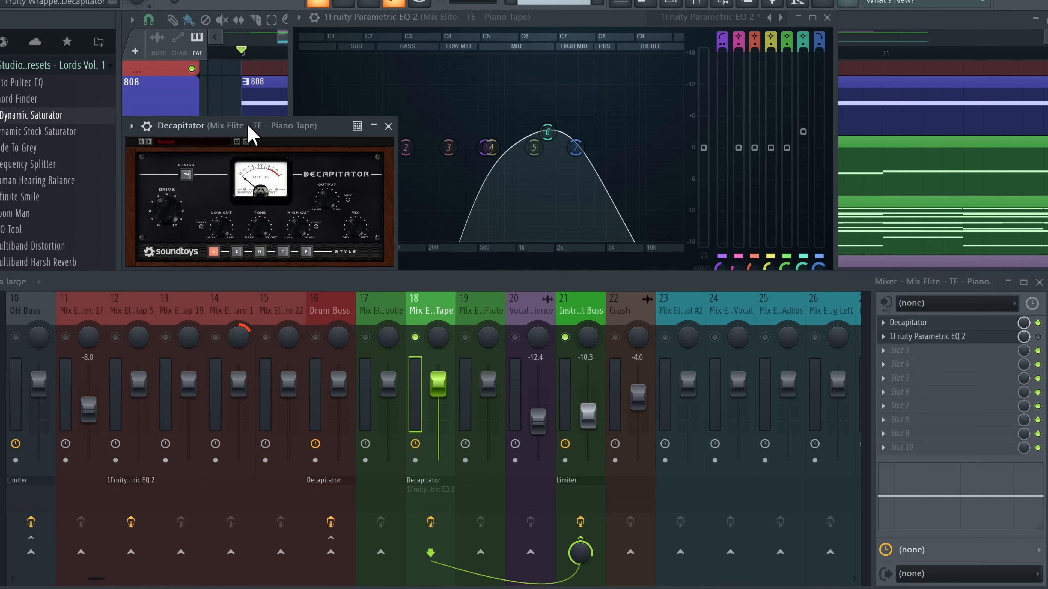
pyautogui.click(931, 359)
pyautogui.click(283, 135)
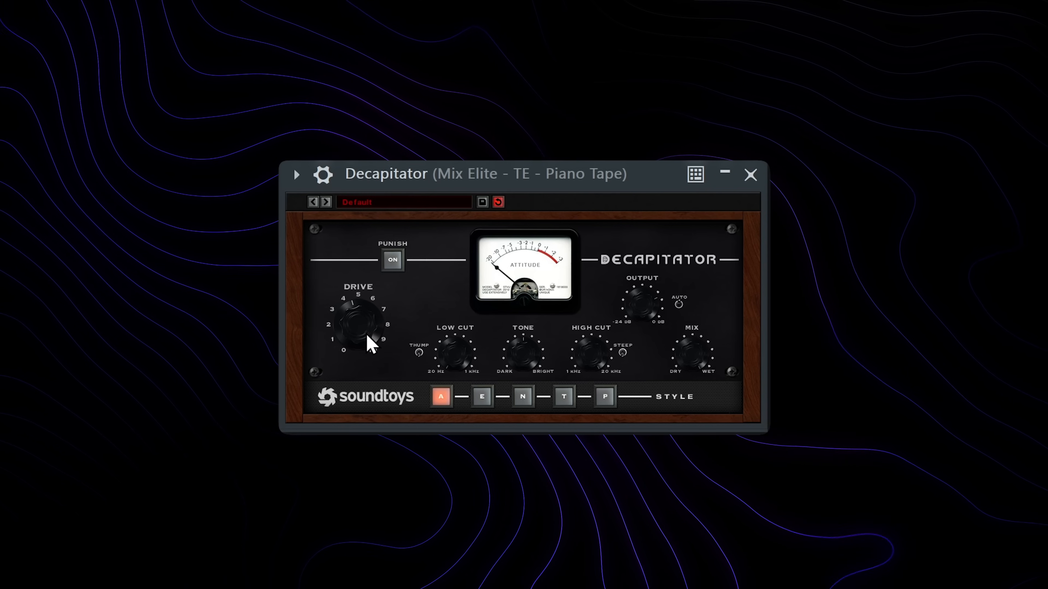
pyautogui.moveTo(365, 335); pyautogui.dragTo(363, 324)
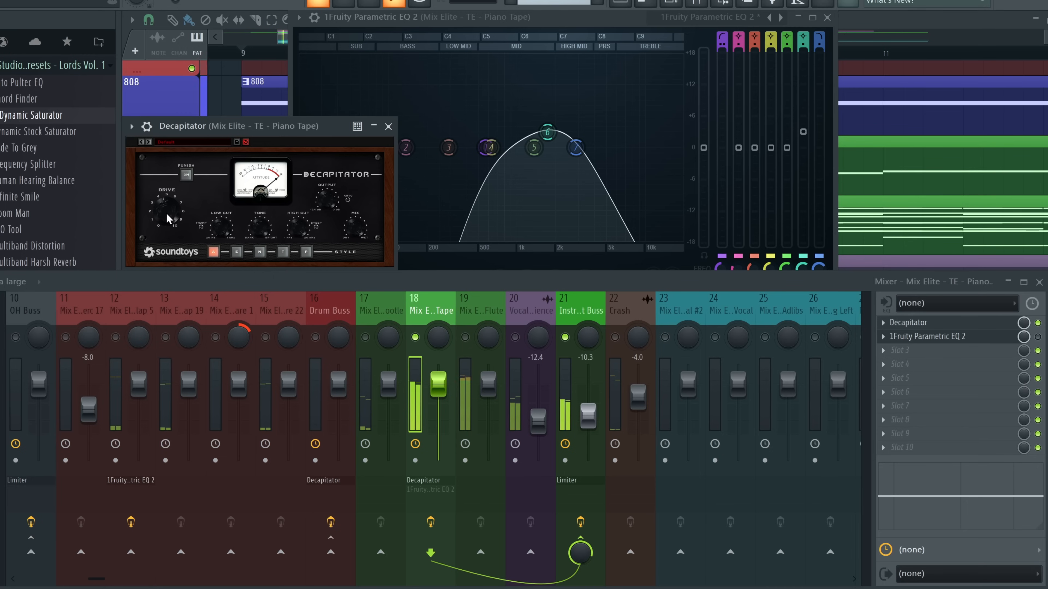
# Compare Piano Tape with Decapitator bypassed and on, leaving it enabled, then show the channel rack
pyautogui.press('space')
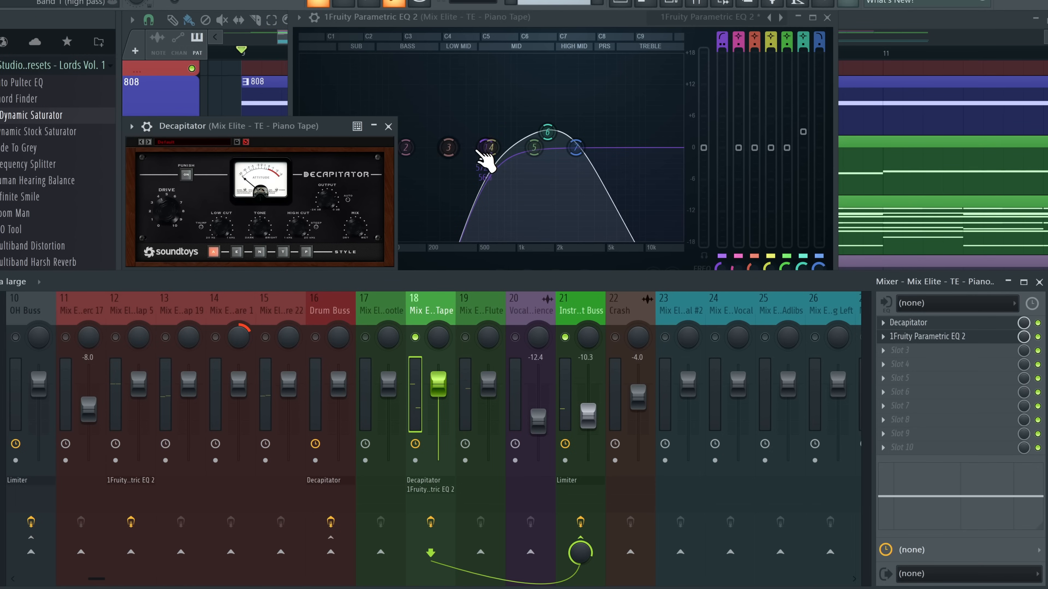
pyautogui.press('space')
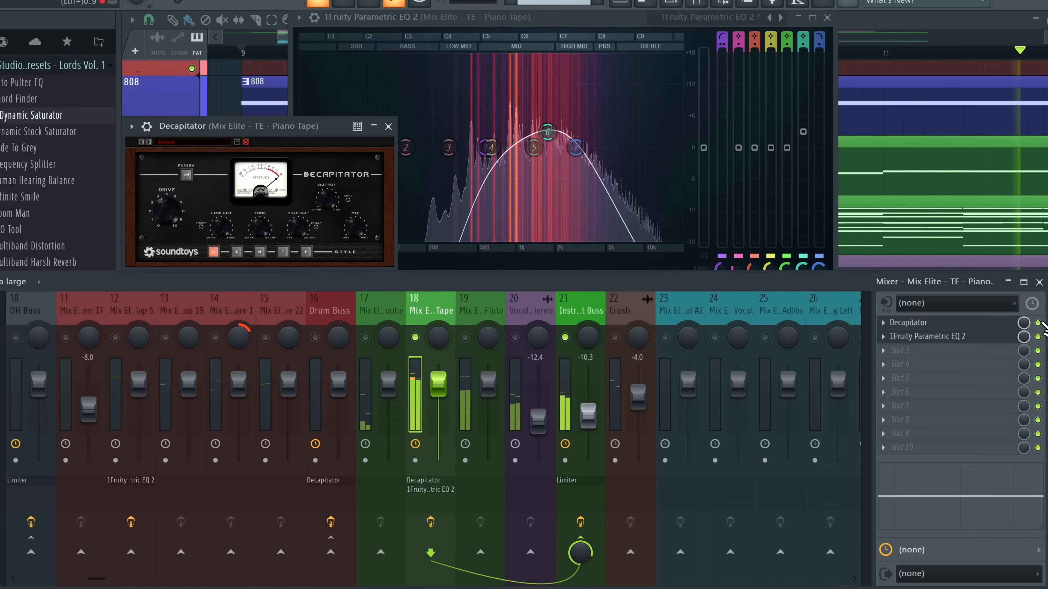
pyautogui.click(1038, 323)
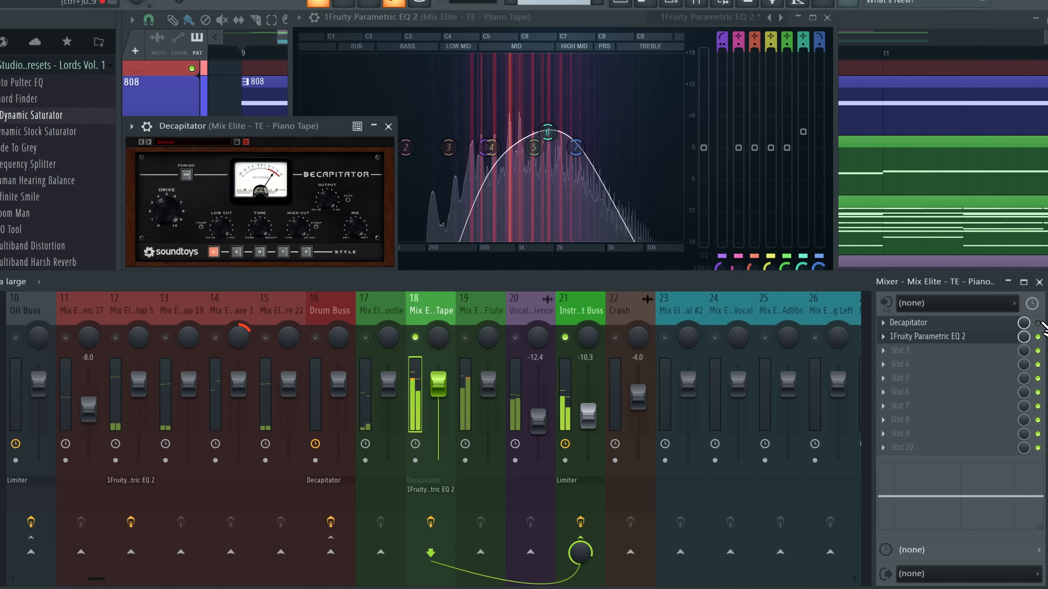
pyautogui.click(1038, 323)
pyautogui.press('space')
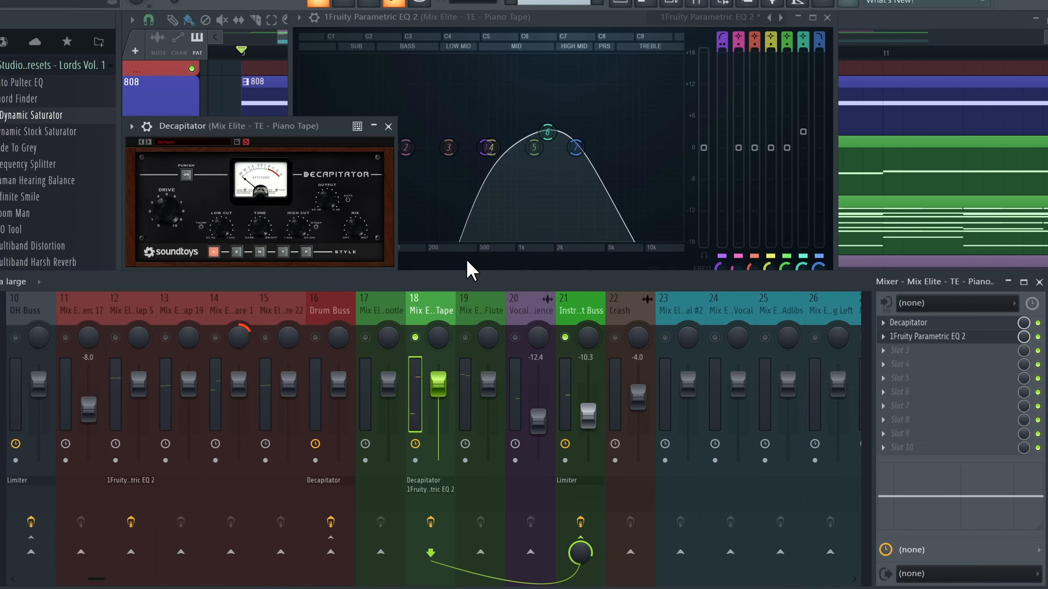
pyautogui.press('space')
pyautogui.click(672, 2)
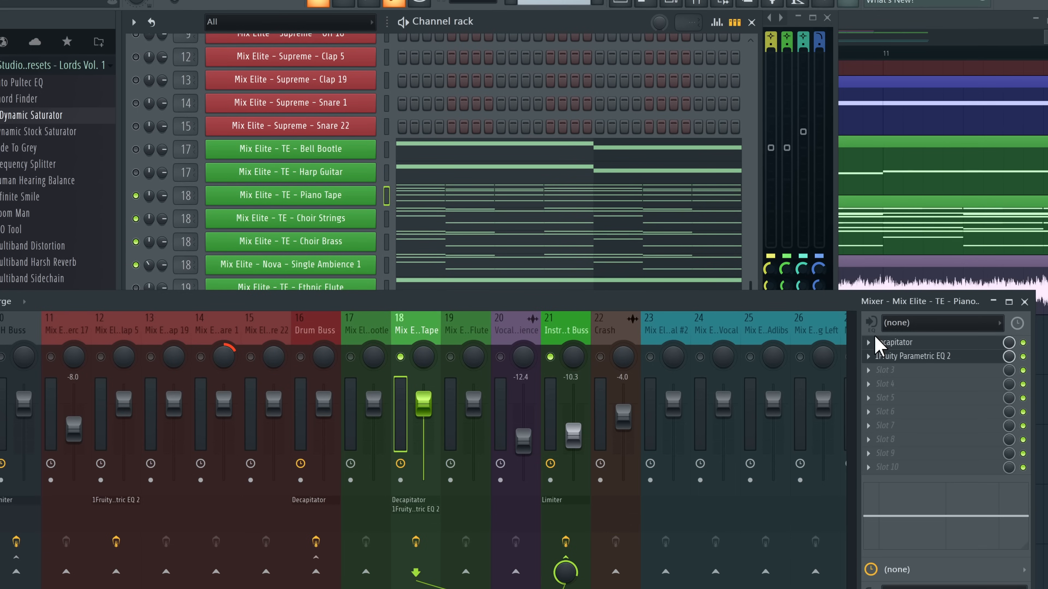
# Bypass Decapitator and the parametric EQ on the Piano Tape track and start playback
pyautogui.click(1023, 342)
pyautogui.click(1023, 356)
pyautogui.press('space')
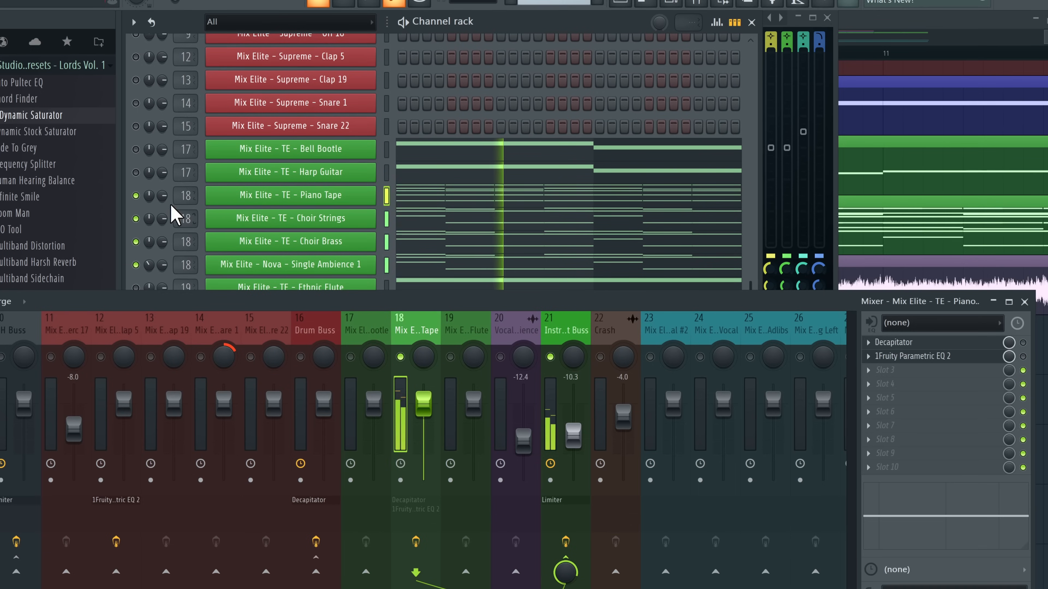
# Mute all four layer channels, then solo Choir Strings, Choir Brass and Single Ambience 1 to audition each
pyautogui.click(136, 196)
pyautogui.click(136, 219)
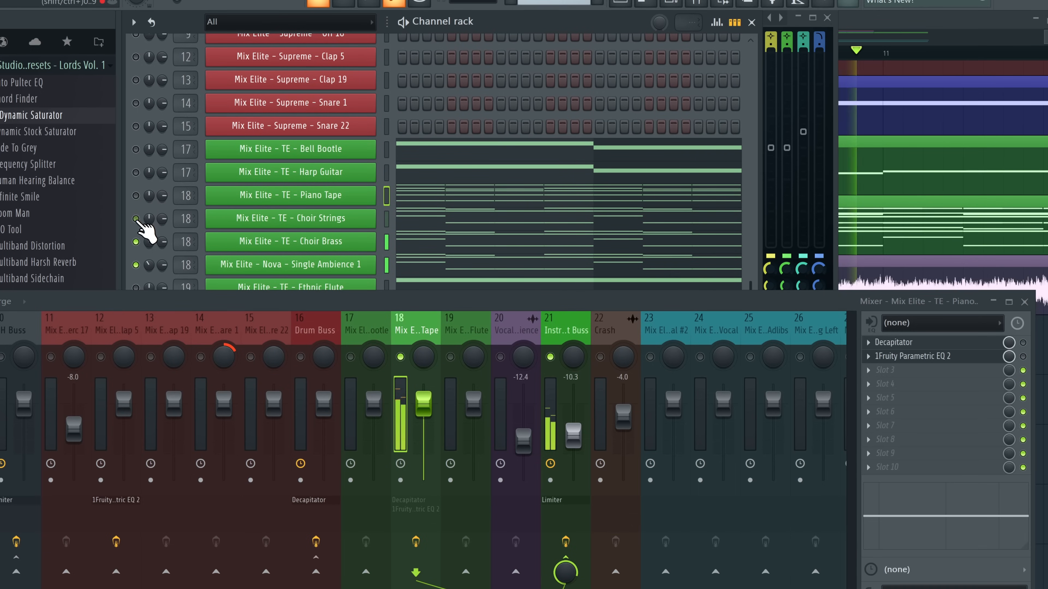
pyautogui.click(136, 242)
pyautogui.click(135, 265)
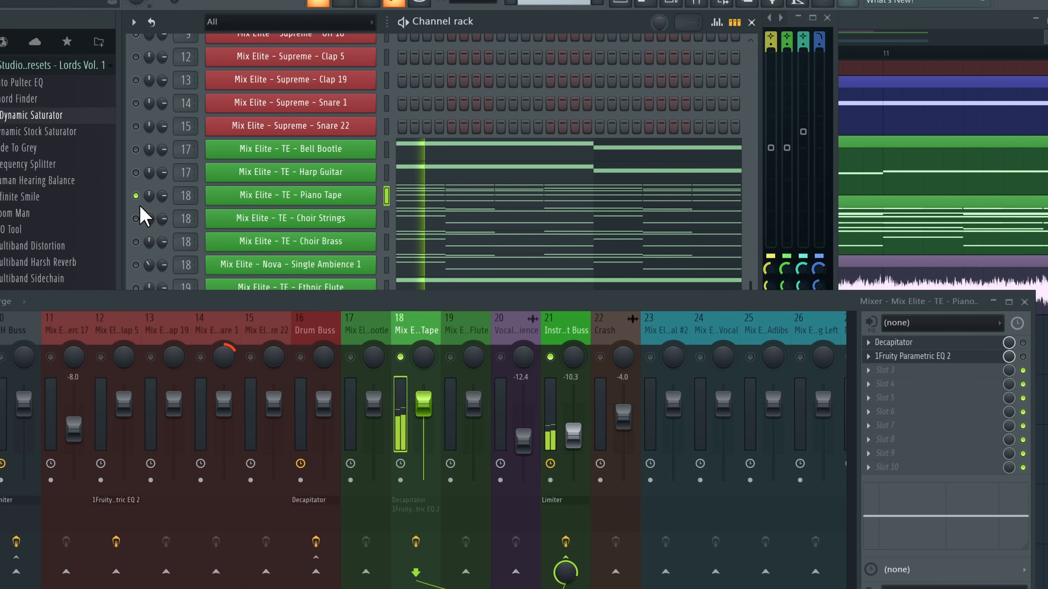
pyautogui.rightClick(136, 219)
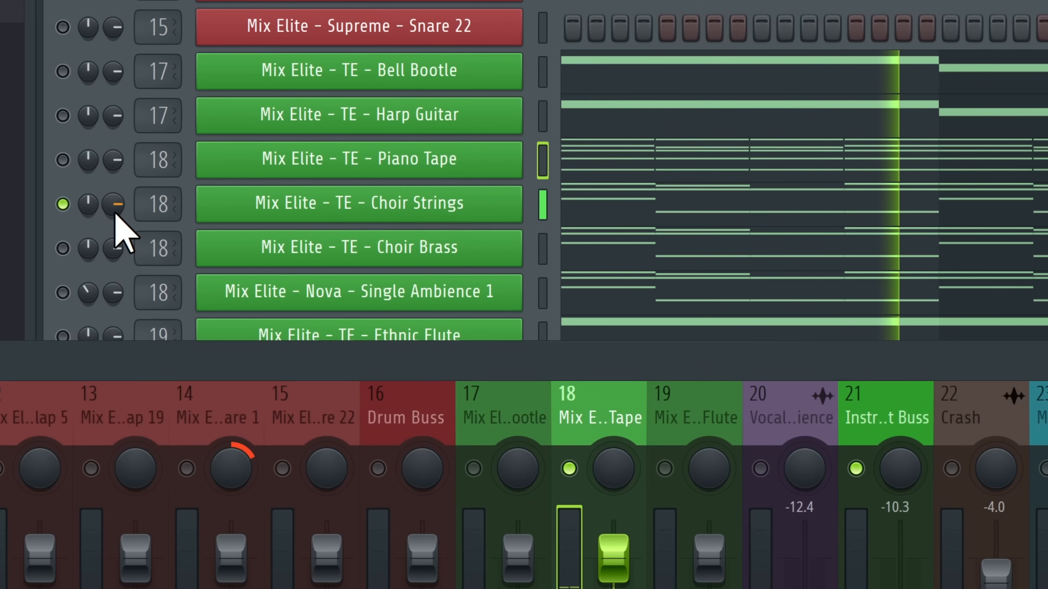
pyautogui.rightClick(63, 248)
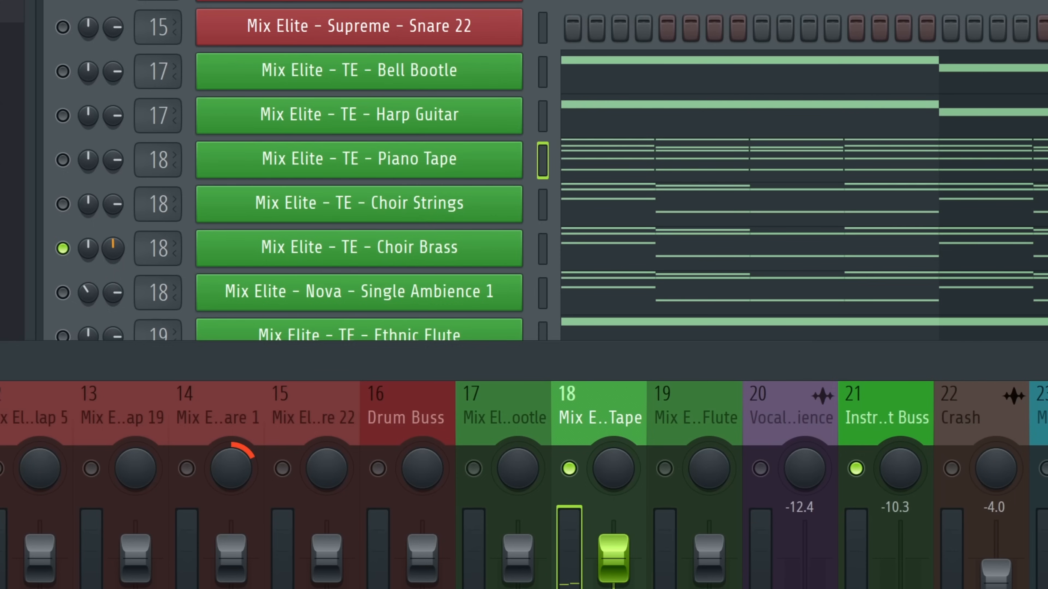
pyautogui.rightClick(62, 292)
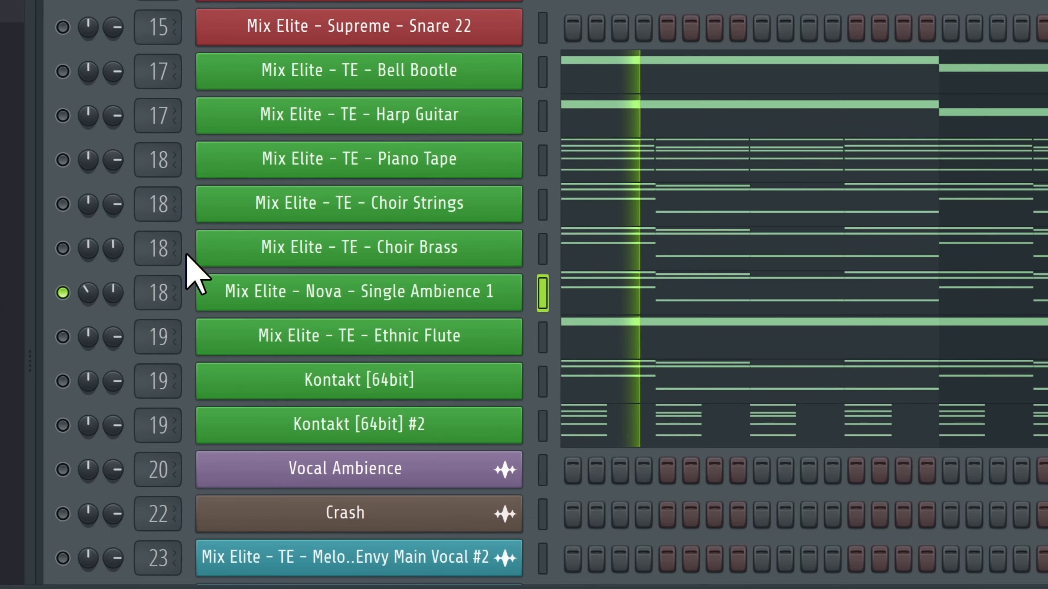
# Lower Single Ambience 1, Choir Brass and Choir Strings volumes, unmute them, and raise Piano Tape slightly
pyautogui.moveTo(113, 292); pyautogui.dragTo(109, 314)
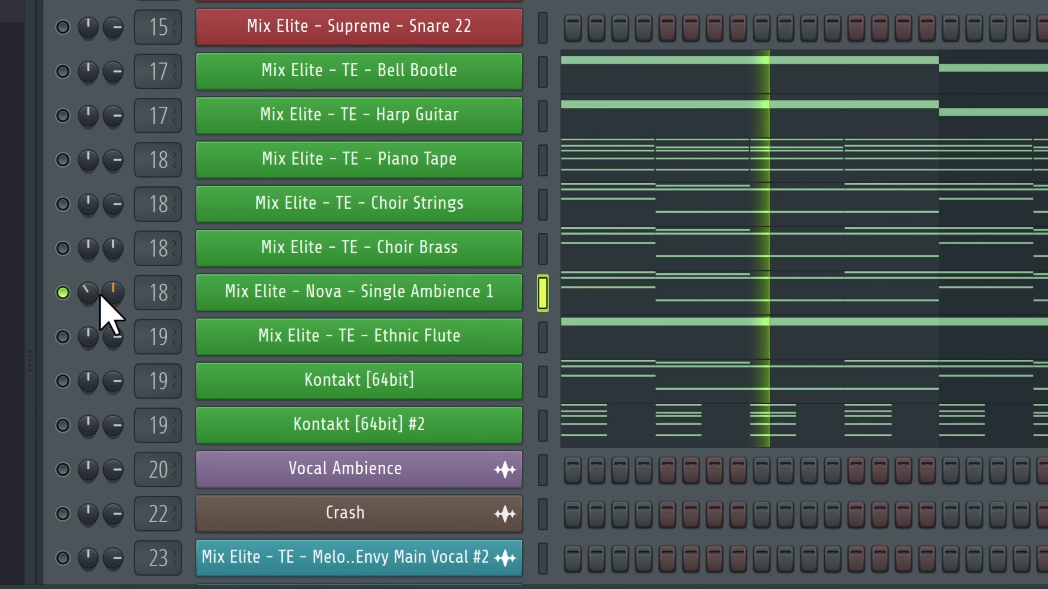
pyautogui.moveTo(62, 248); pyautogui.dragTo(63, 159)
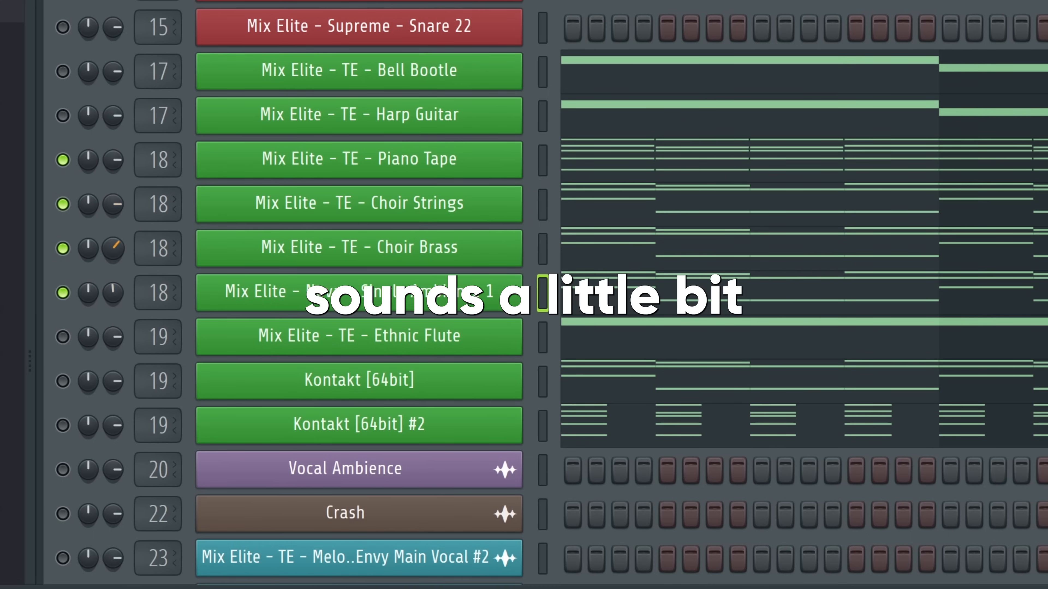
pyautogui.moveTo(113, 248); pyautogui.dragTo(114, 249)
pyautogui.moveTo(113, 204); pyautogui.dragTo(113, 223)
pyautogui.moveTo(113, 160); pyautogui.dragTo(112, 155)
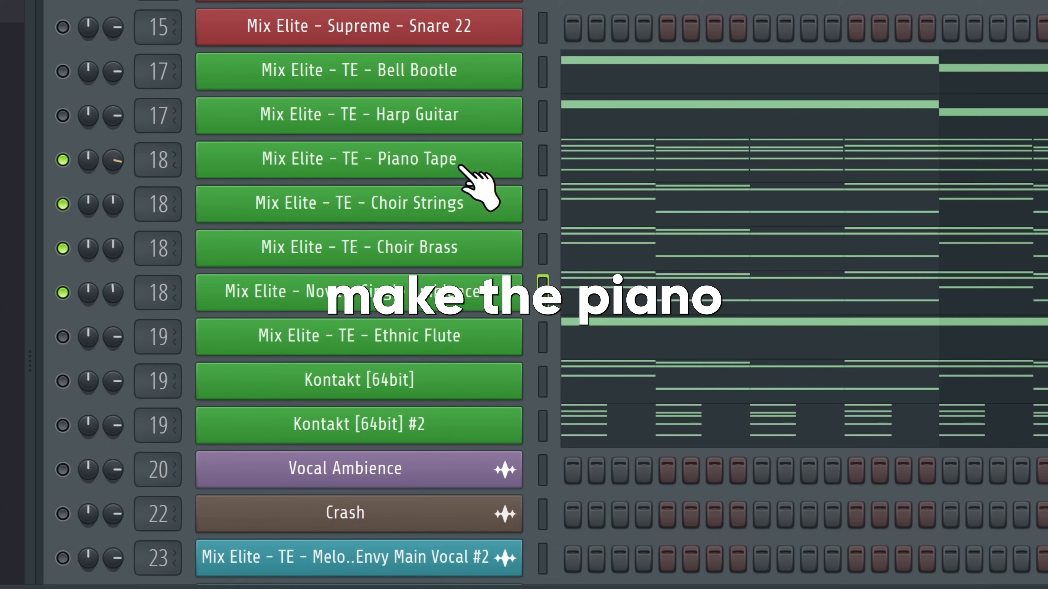
pyautogui.press('space')
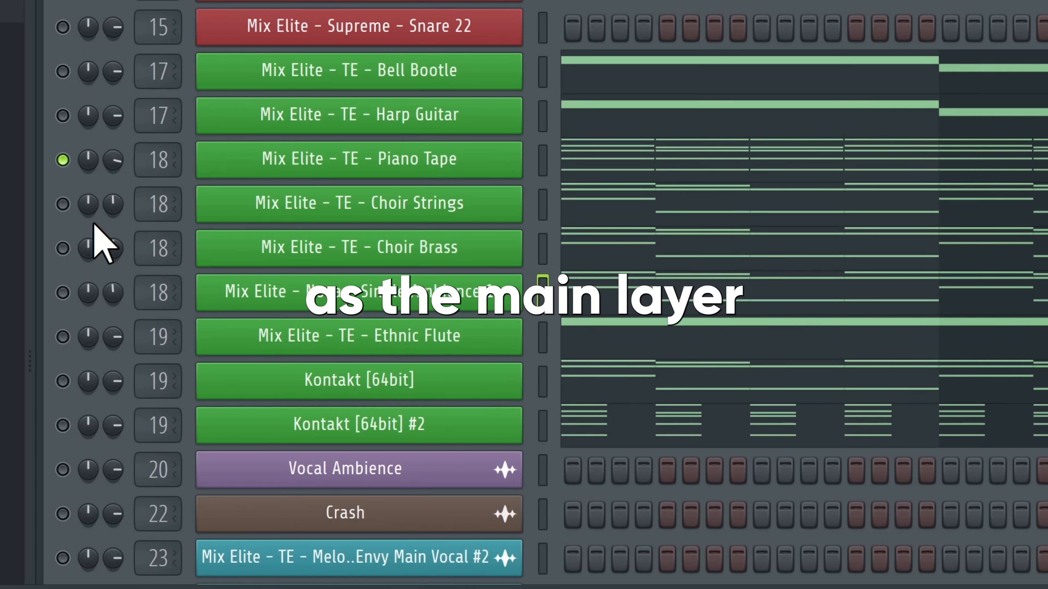
# Re-enable Choir Strings and Choir Brass, then lower the EQ's 2 kHz boost to about +5 dB and shift the upper band
pyautogui.click(63, 204)
pyautogui.click(63, 248)
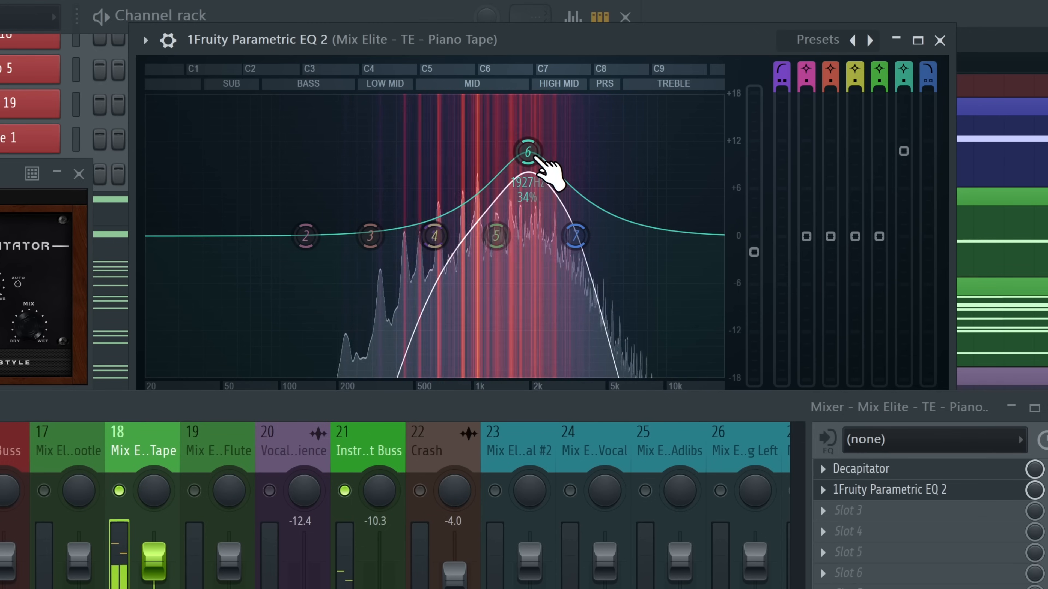
pyautogui.moveTo(530, 154); pyautogui.dragTo(528, 123)
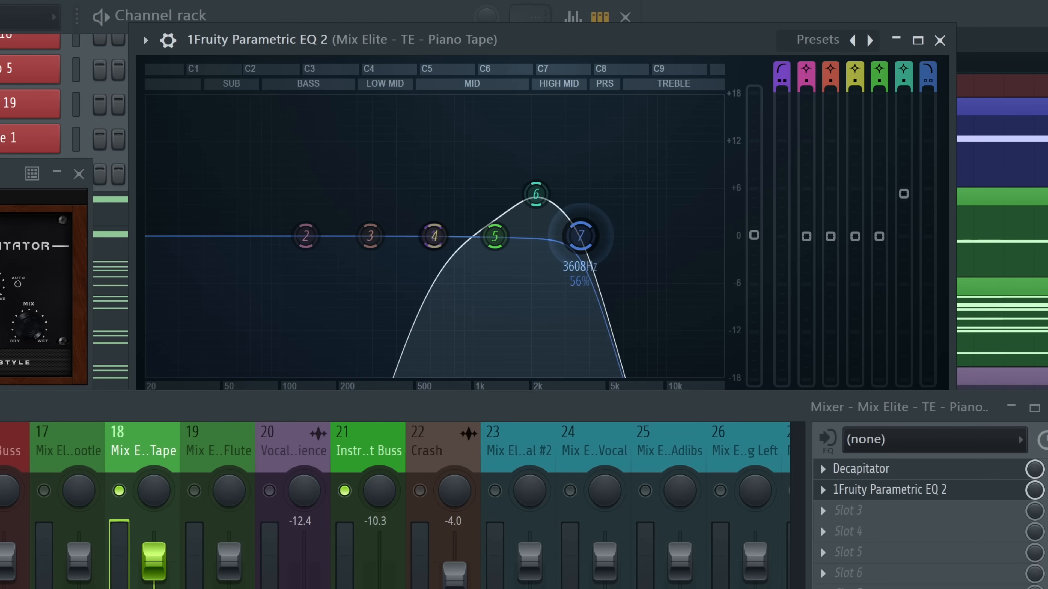
pyautogui.moveTo(580, 236)
pyautogui.mouseDown()
pyautogui.moveTo(694, 236)
pyautogui.moveTo(577, 236)
pyautogui.mouseUp()
pyautogui.press('space')
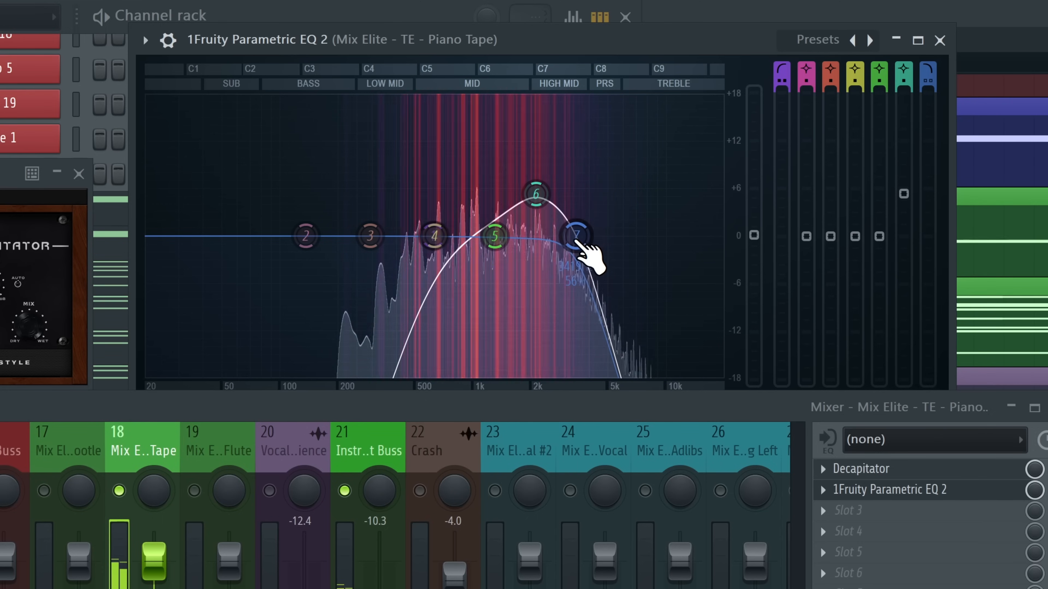
pyautogui.press('space')
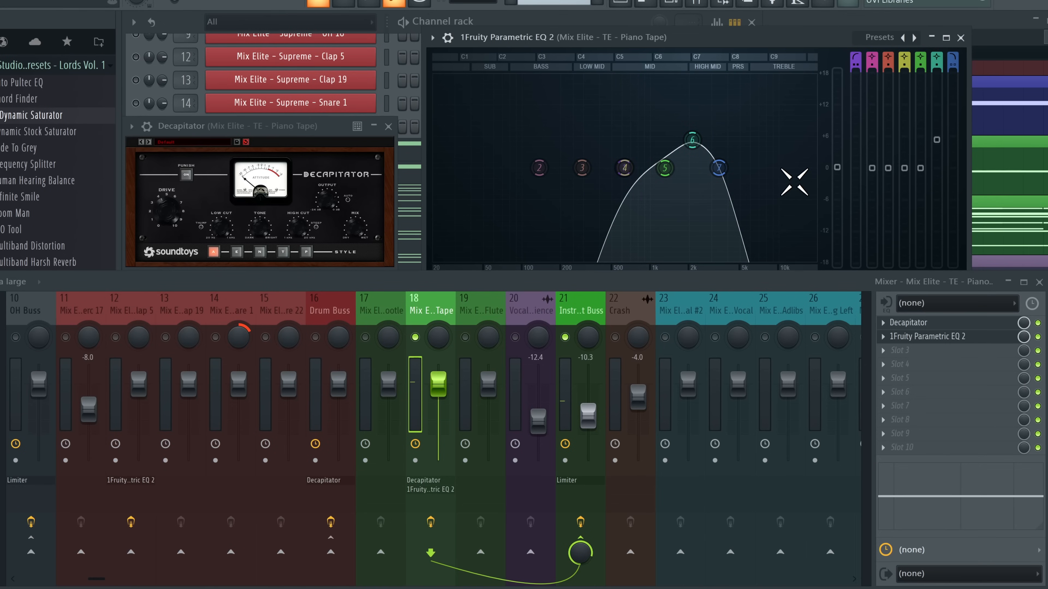
# Load Fruity Reeverb 2 into track 18's third slot with a higher wet level, then reposition the ValhallaRoom window
pyautogui.click(495, 314)
pyautogui.click(451, 327)
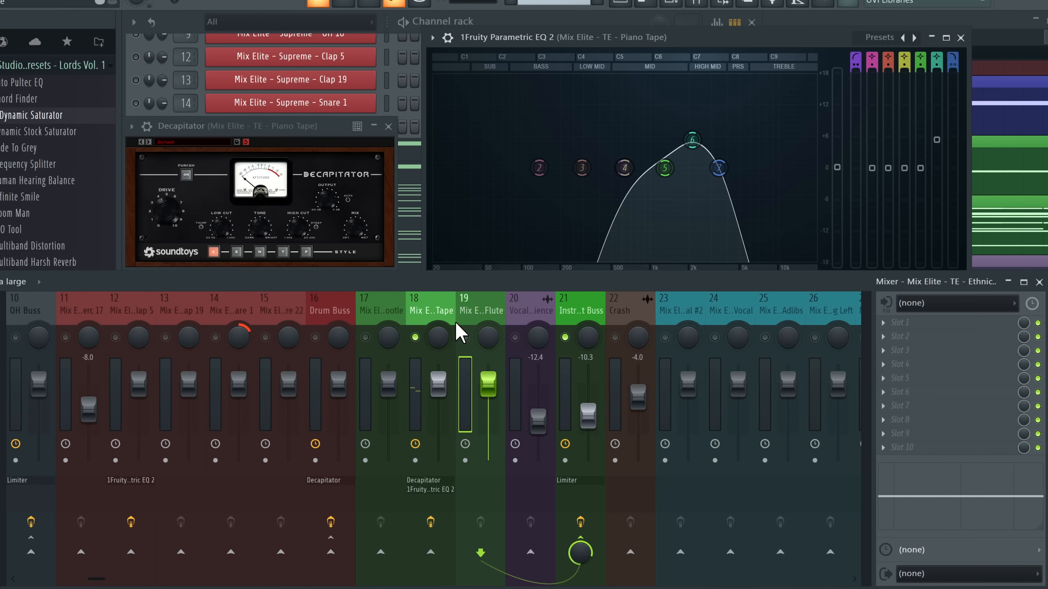
pyautogui.click(931, 362)
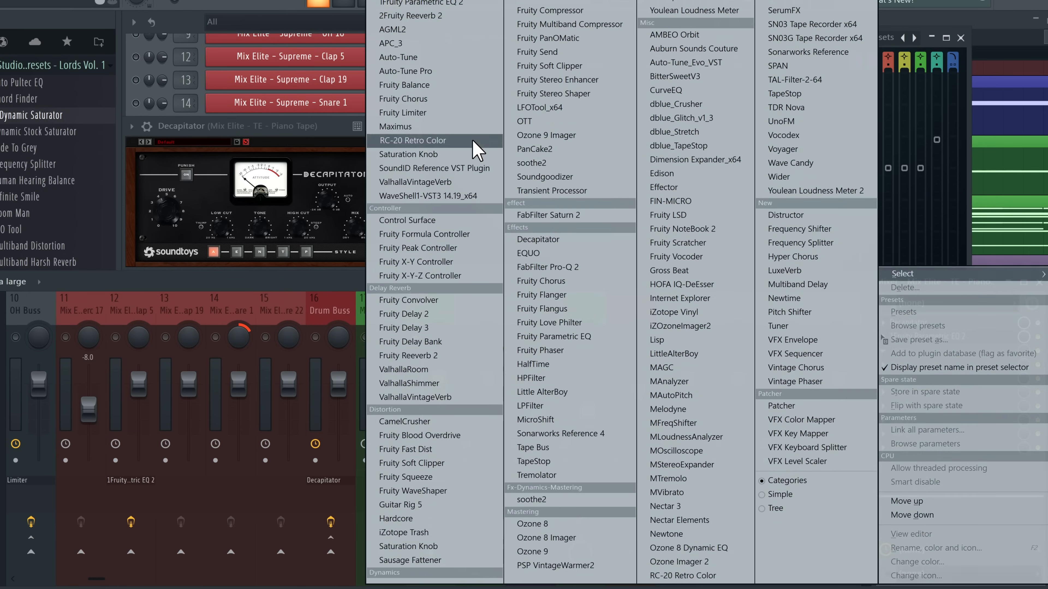
pyautogui.click(463, 137)
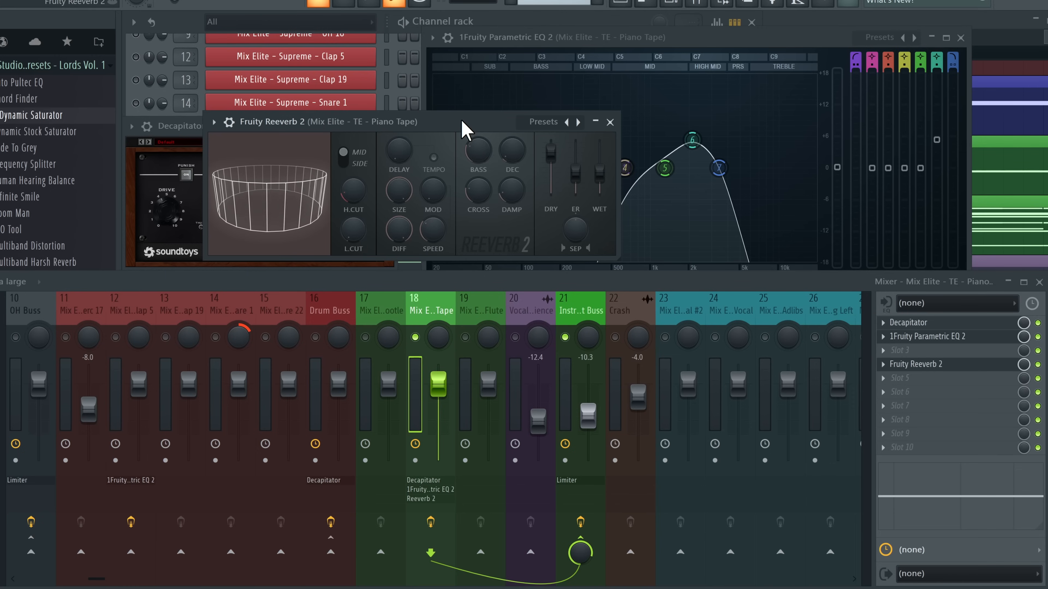
pyautogui.press('space')
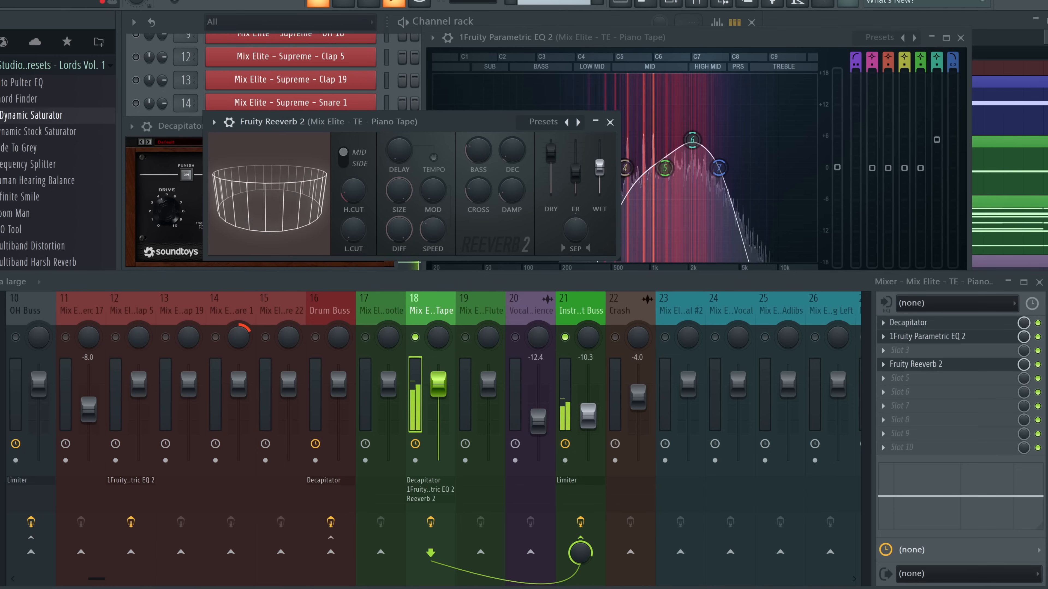
pyautogui.moveTo(600, 173); pyautogui.dragTo(604, 145)
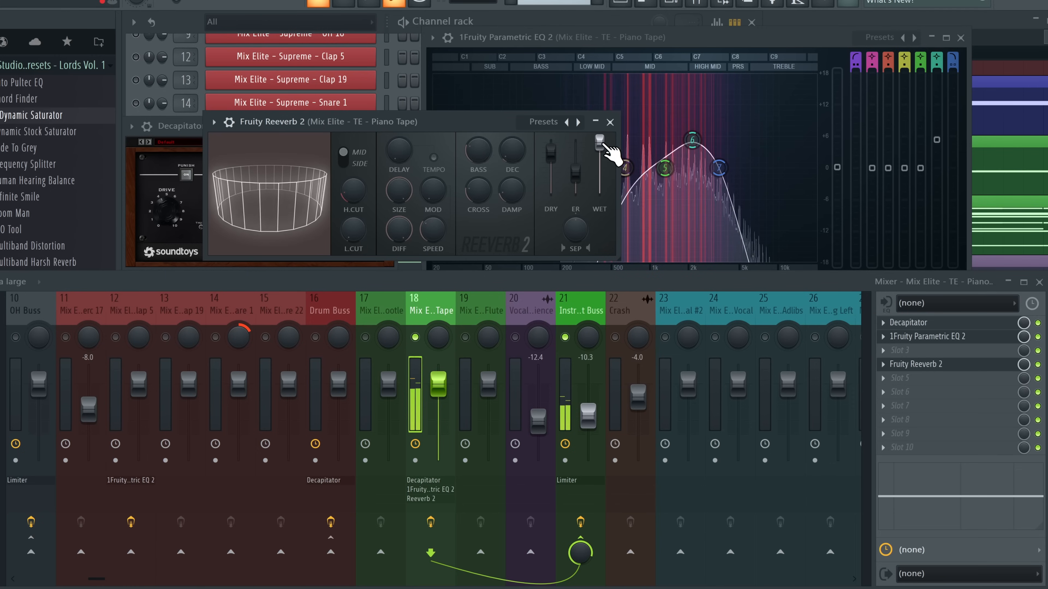
pyautogui.press('space')
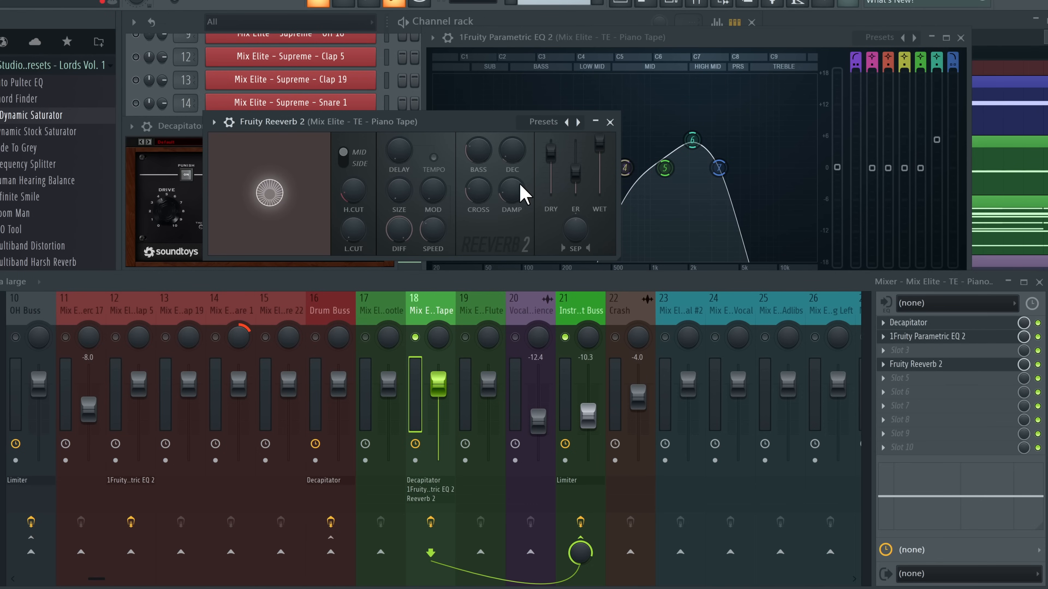
pyautogui.press('space')
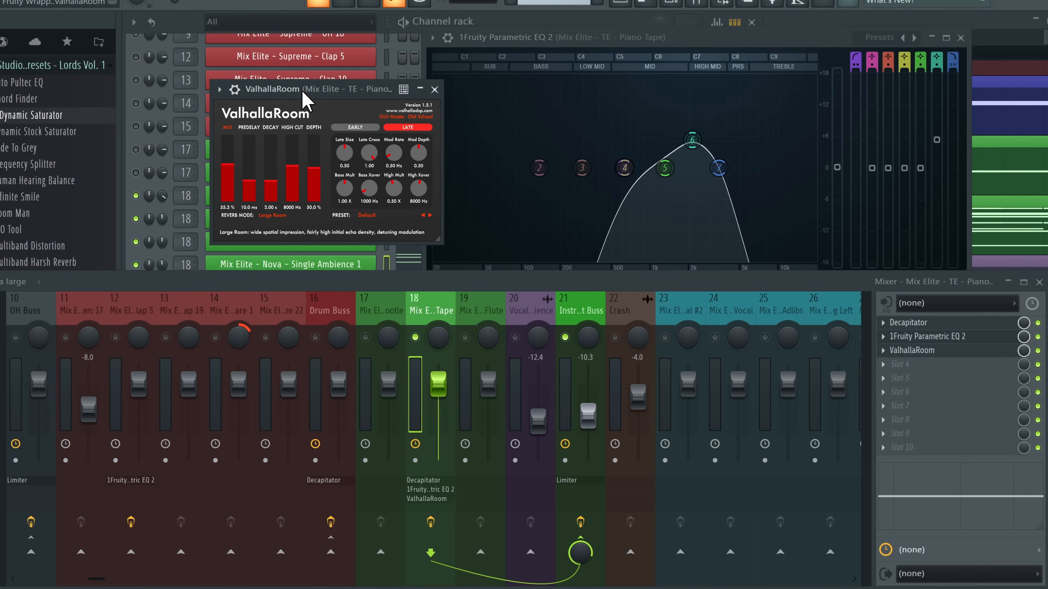
pyautogui.moveTo(302, 91); pyautogui.dragTo(293, 78)
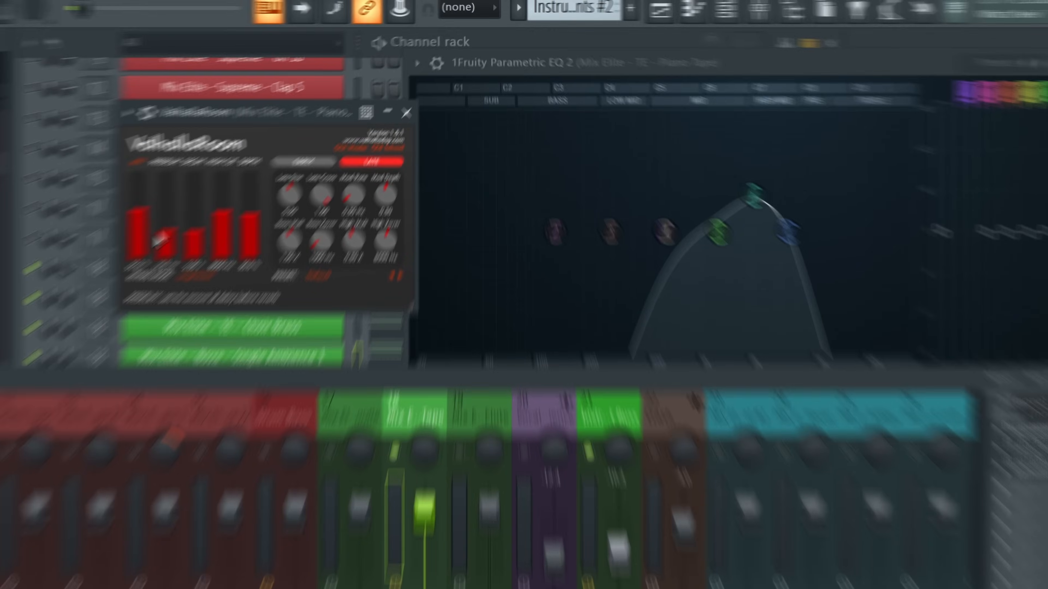
pyautogui.press('space')
pyautogui.moveTo(217, 151); pyautogui.dragTo(218, 155)
pyautogui.moveTo(261, 168); pyautogui.dragTo(261, 186)
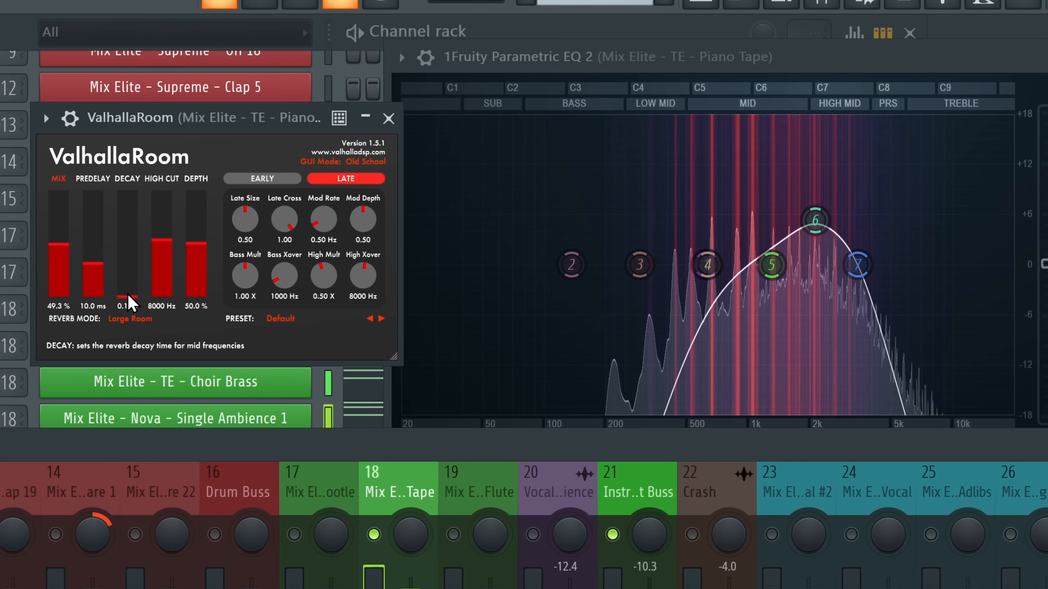
pyautogui.moveTo(130, 303); pyautogui.dragTo(129, 266)
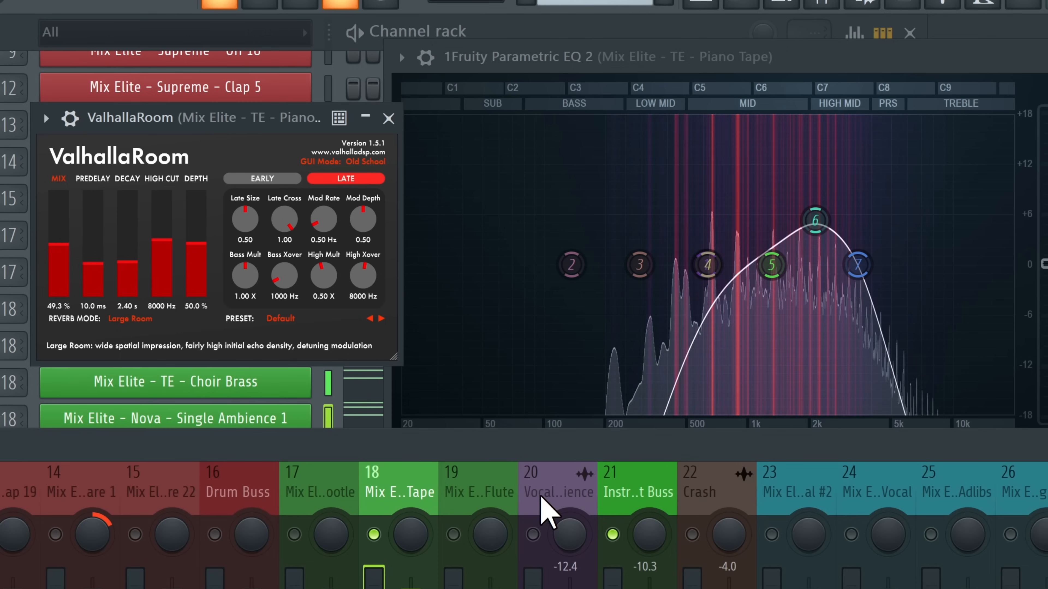
pyautogui.moveTo(134, 275); pyautogui.dragTo(133, 288)
pyautogui.moveTo(59, 259); pyautogui.dragTo(59, 266)
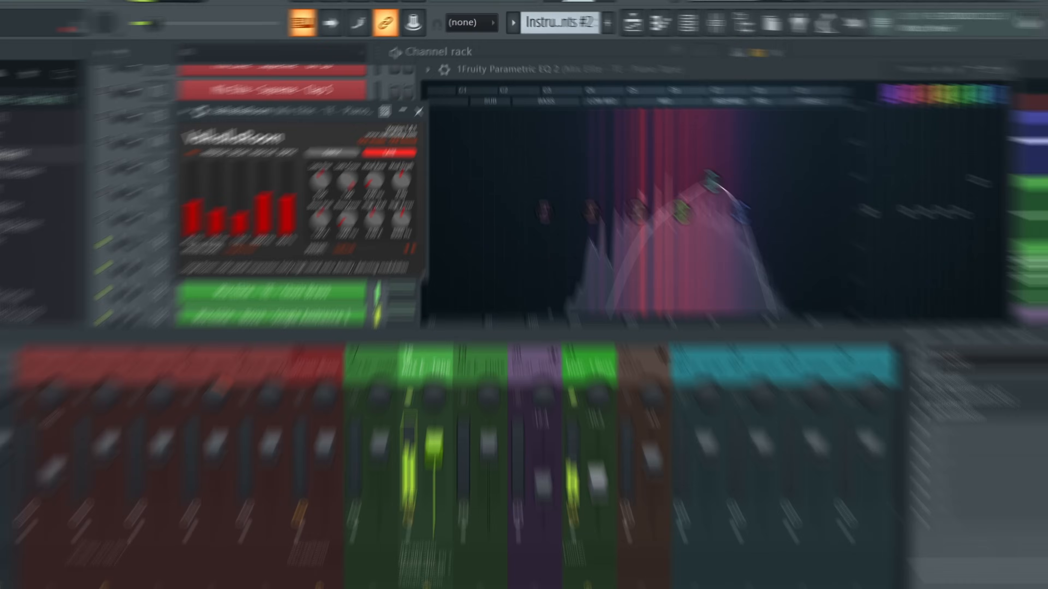
pyautogui.click(1038, 350)
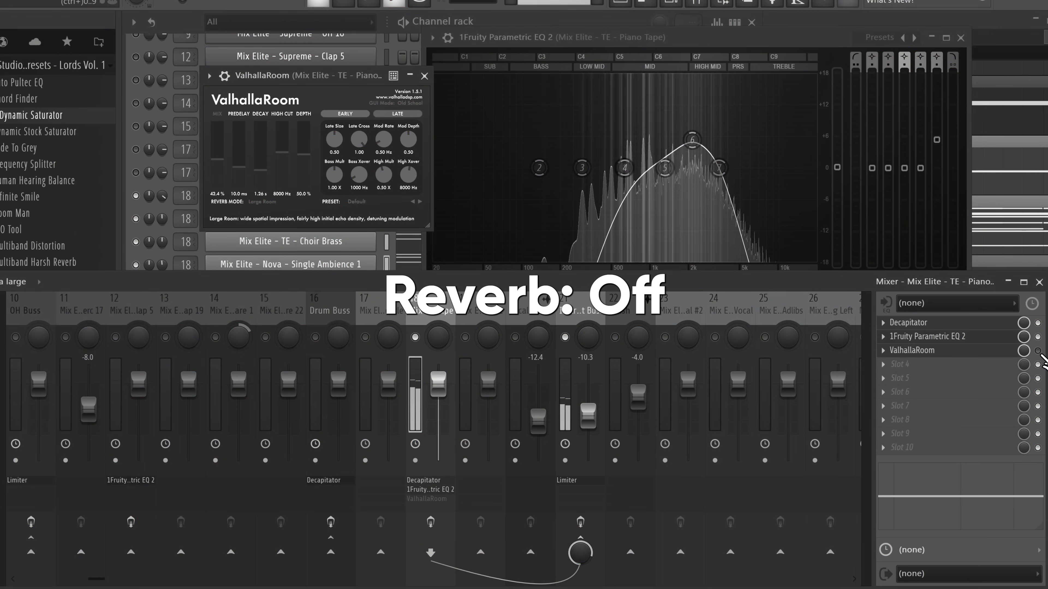
pyautogui.click(1037, 350)
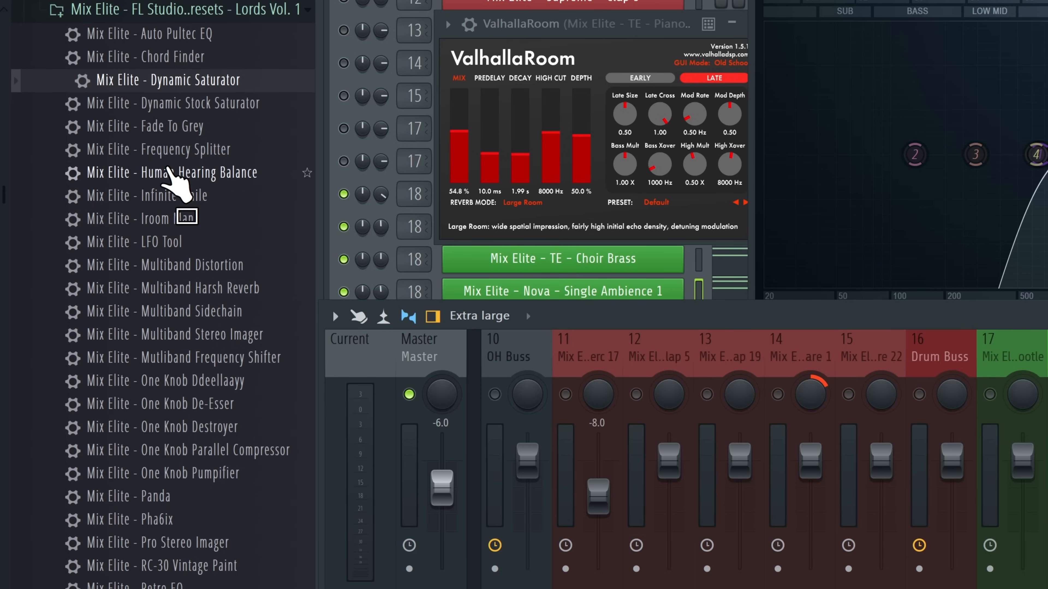
# Add the Iroom Man preset to Piano Tape's fourth slot with Amount about half and Room 2
pyautogui.moveTo(169, 169); pyautogui.dragTo(1047, 442)
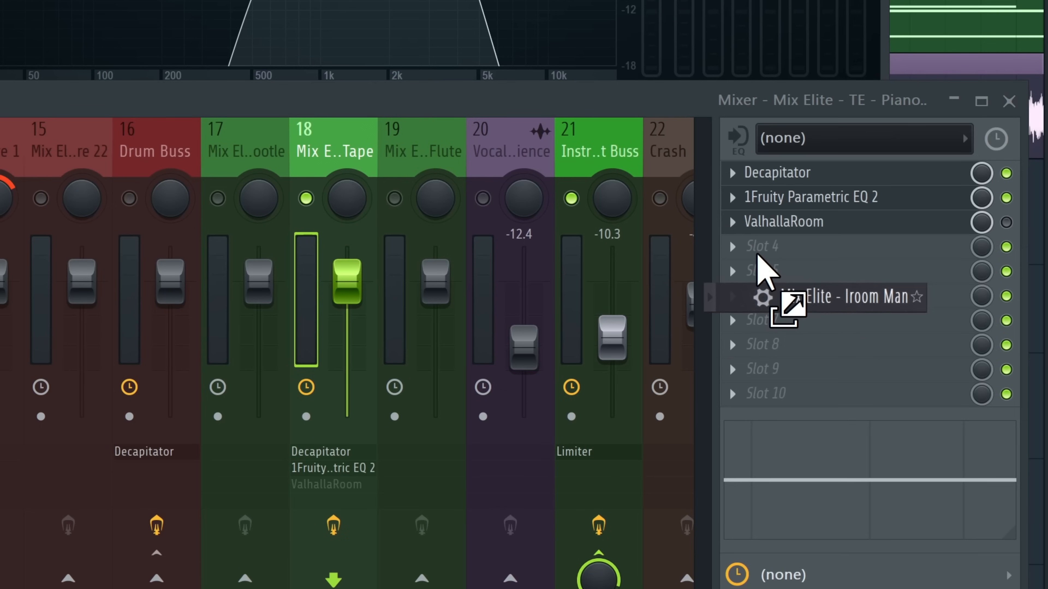
pyautogui.moveTo(765, 272); pyautogui.dragTo(763, 249)
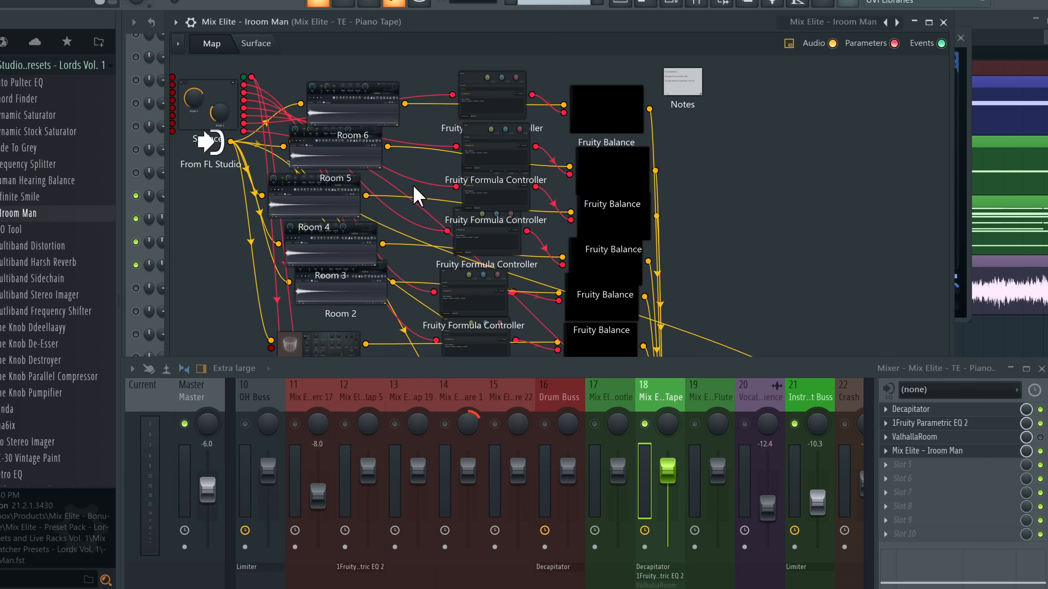
pyautogui.click(256, 44)
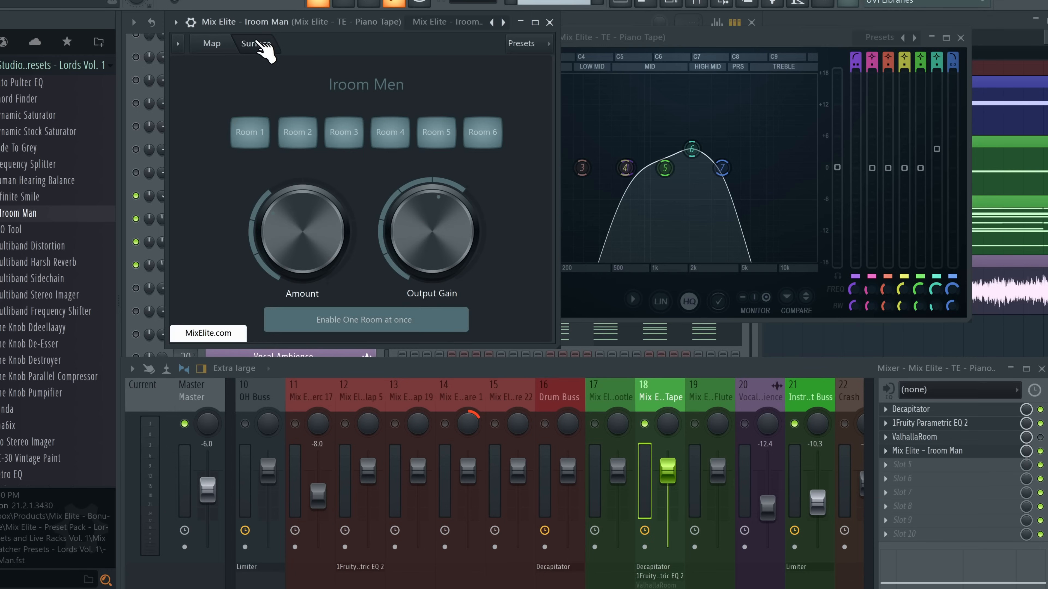
pyautogui.press('space')
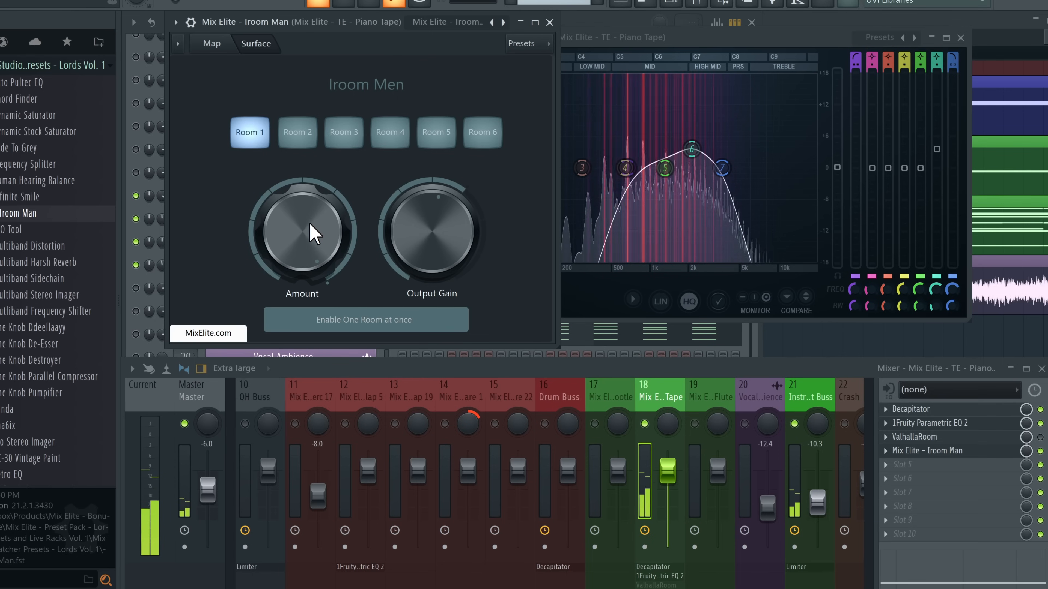
pyautogui.moveTo(314, 233); pyautogui.dragTo(311, 204)
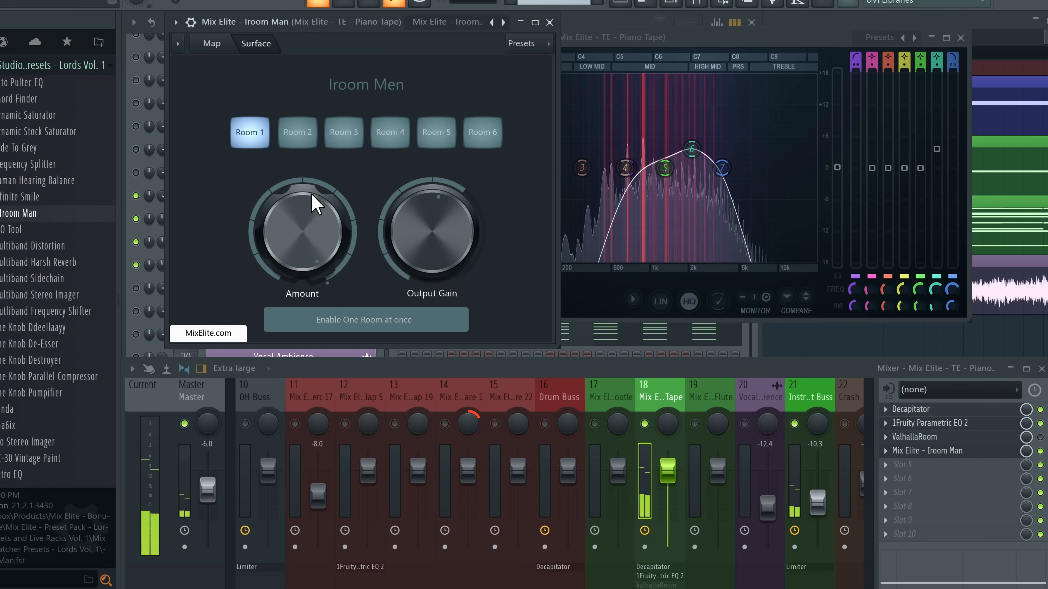
pyautogui.click(296, 138)
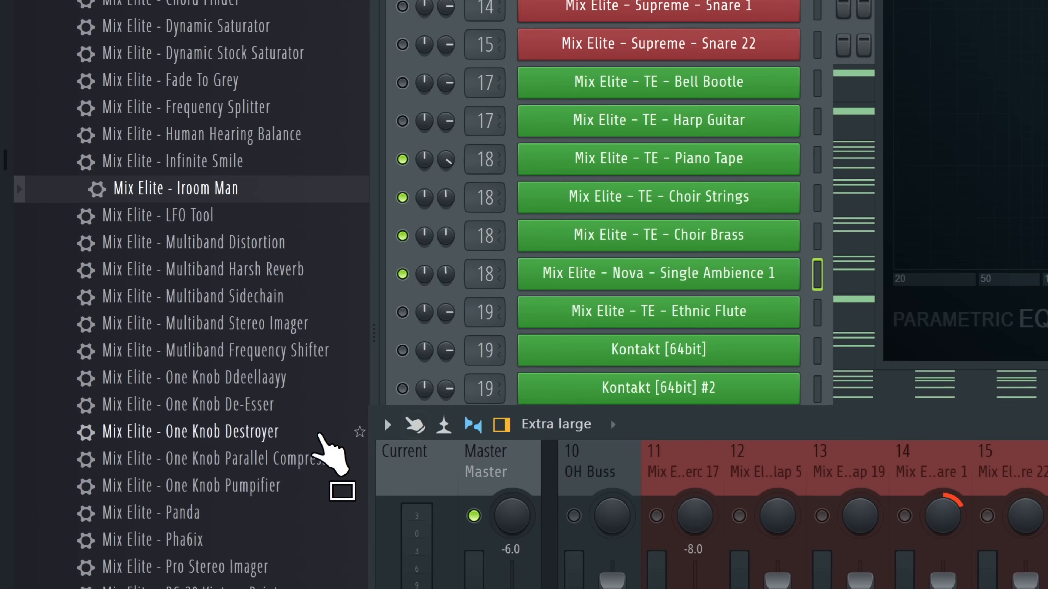
# Swap in RC-30 Vintage Paint with higher saturation, then choose RC-20 Retro Color instead
pyautogui.scroll(-2, 81, 371)
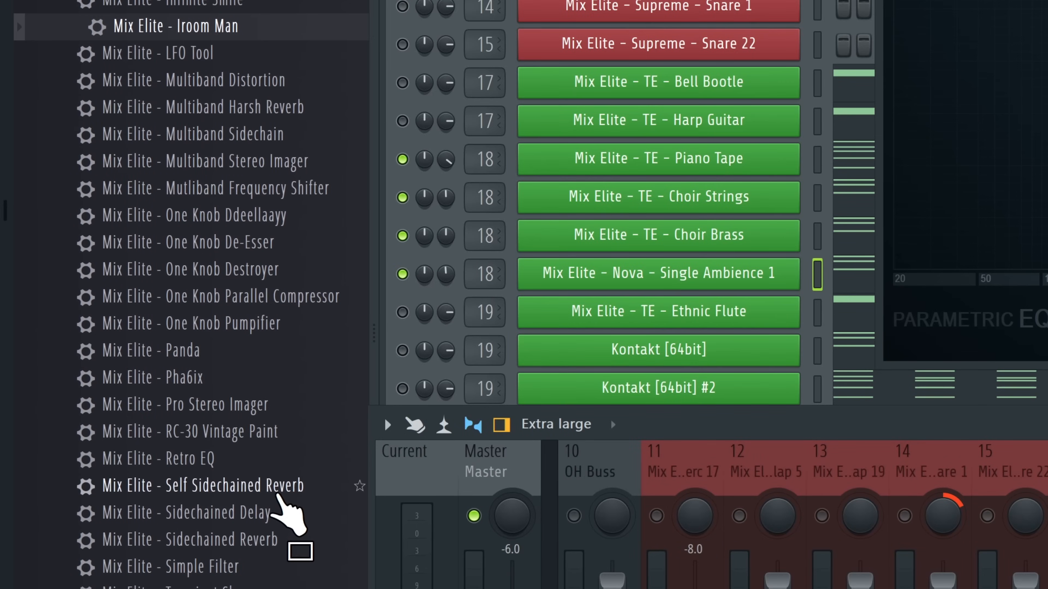
pyautogui.moveTo(2, 362)
pyautogui.mouseDown()
pyautogui.moveTo(487, 446)
pyautogui.moveTo(722, 313)
pyautogui.mouseUp()
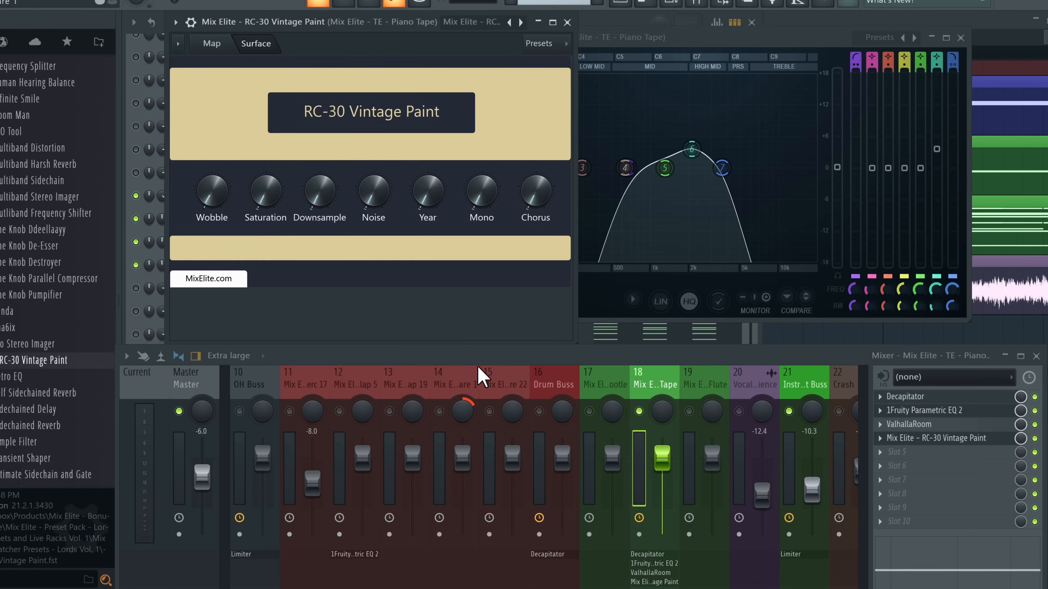
pyautogui.press('space')
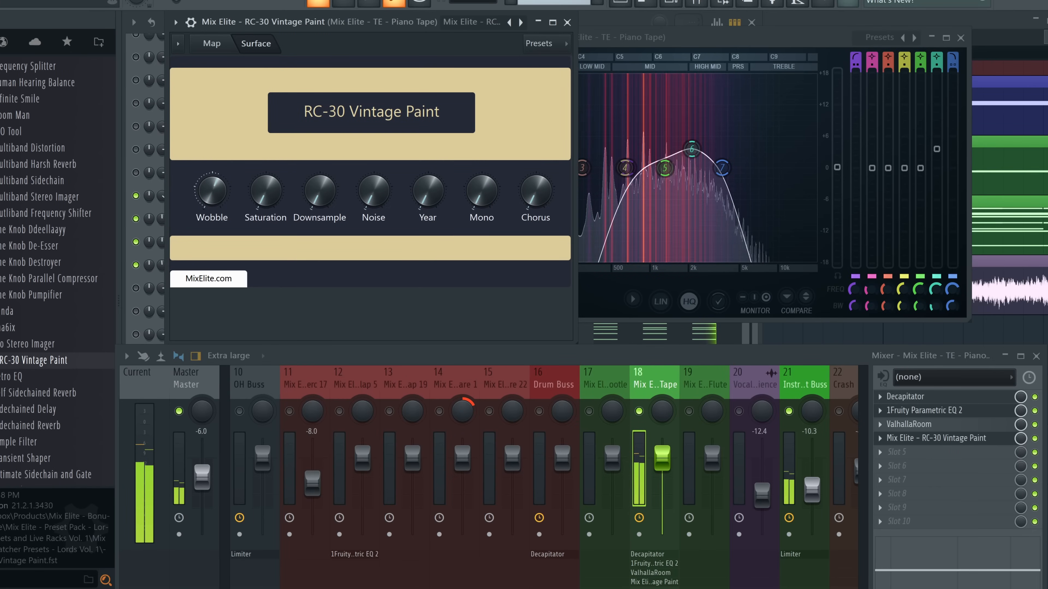
pyautogui.moveTo(260, 197); pyautogui.dragTo(260, 164)
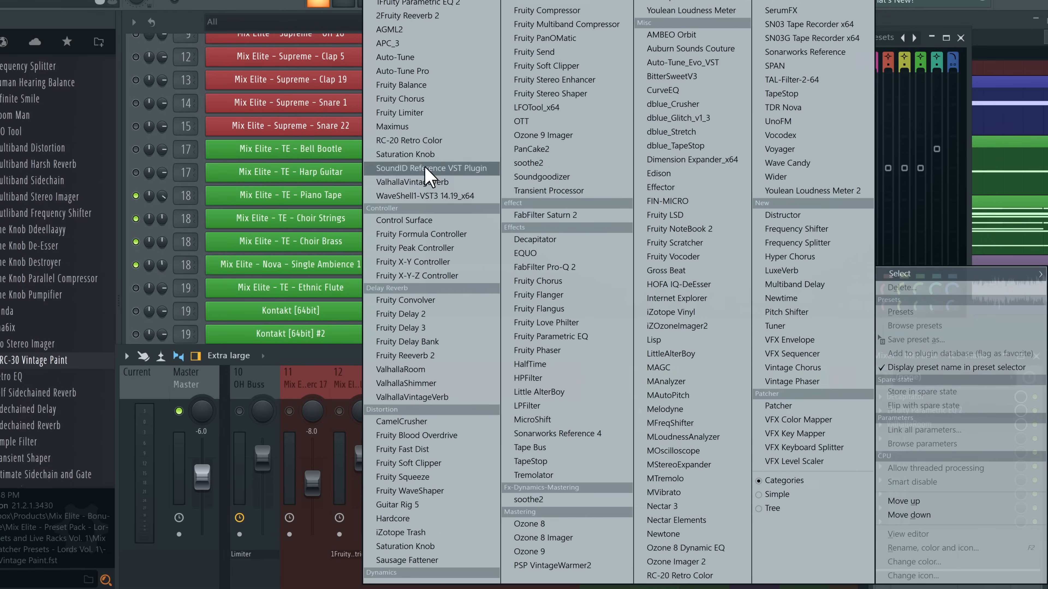
pyautogui.click(427, 163)
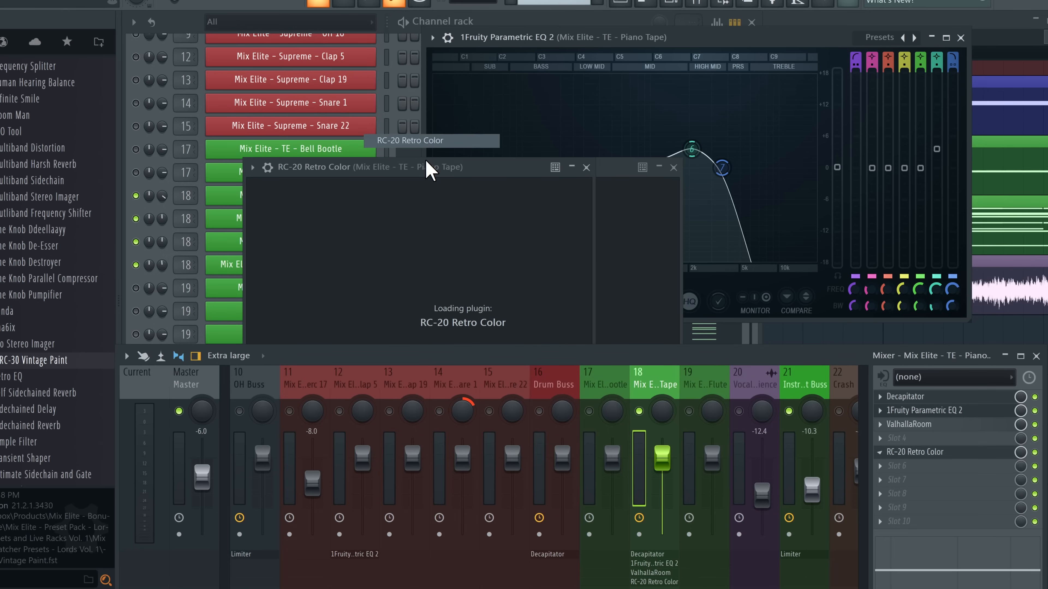
# Turn up RC-20 Retro Color's Noise amount while listening to playback
pyautogui.moveTo(426, 163); pyautogui.dragTo(307, 47)
pyautogui.press('space')
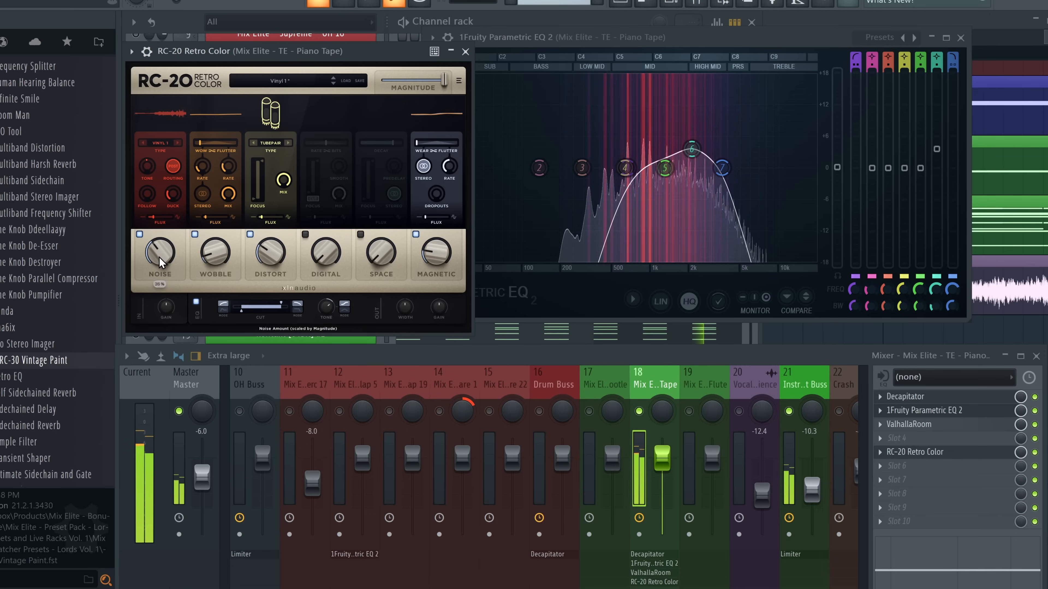
pyautogui.moveTo(217, 254)
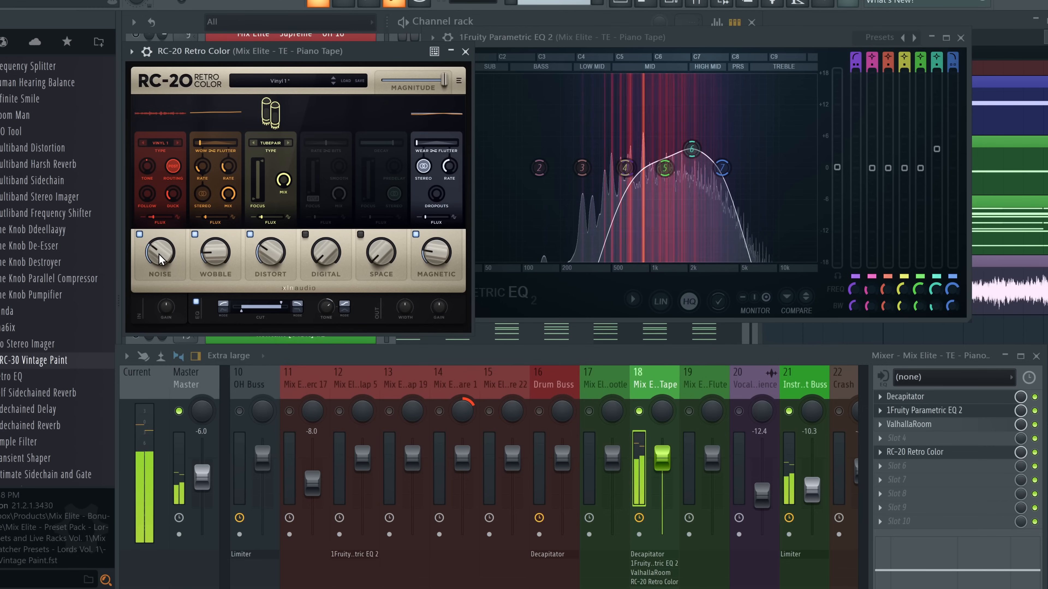
pyautogui.moveTo(167, 257); pyautogui.dragTo(168, 248)
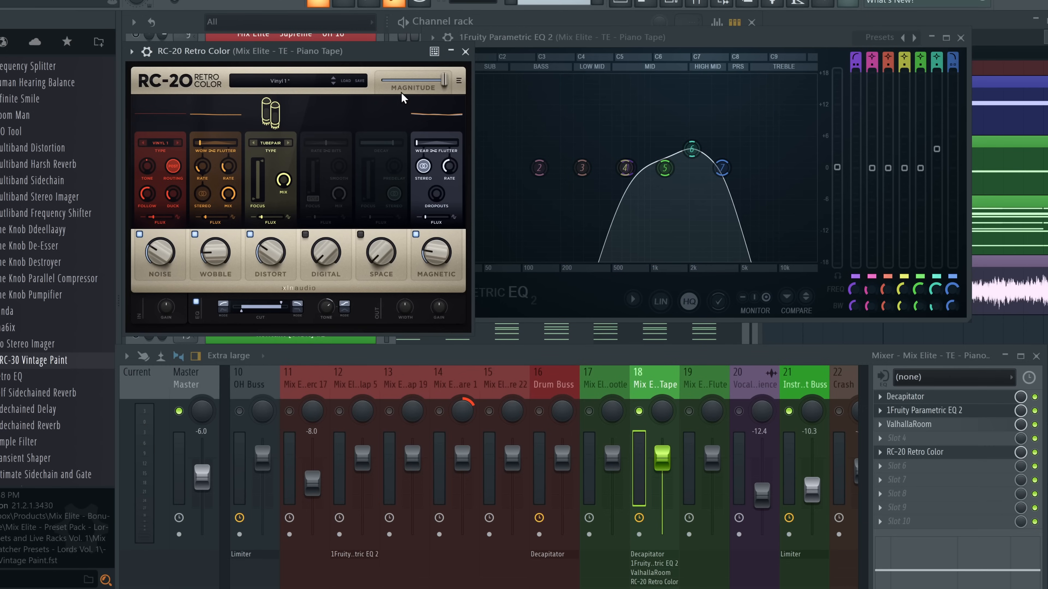
# Open the plugin list for the next empty slot, try Patcher, then close the RC-20 and Decapitator windows
pyautogui.click(465, 51)
pyautogui.click(928, 468)
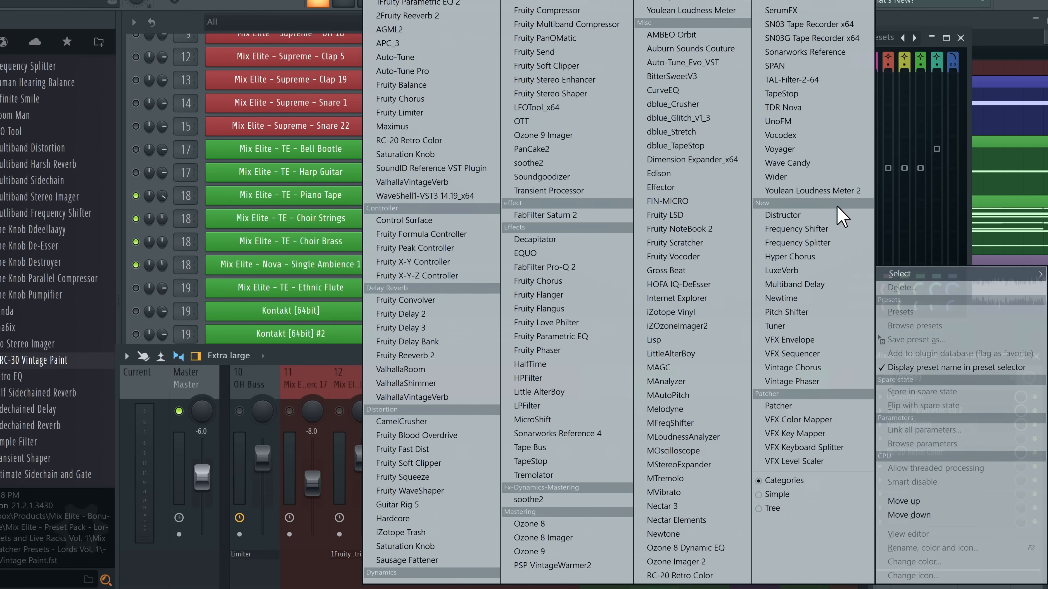
pyautogui.click(778, 406)
pyautogui.click(639, 183)
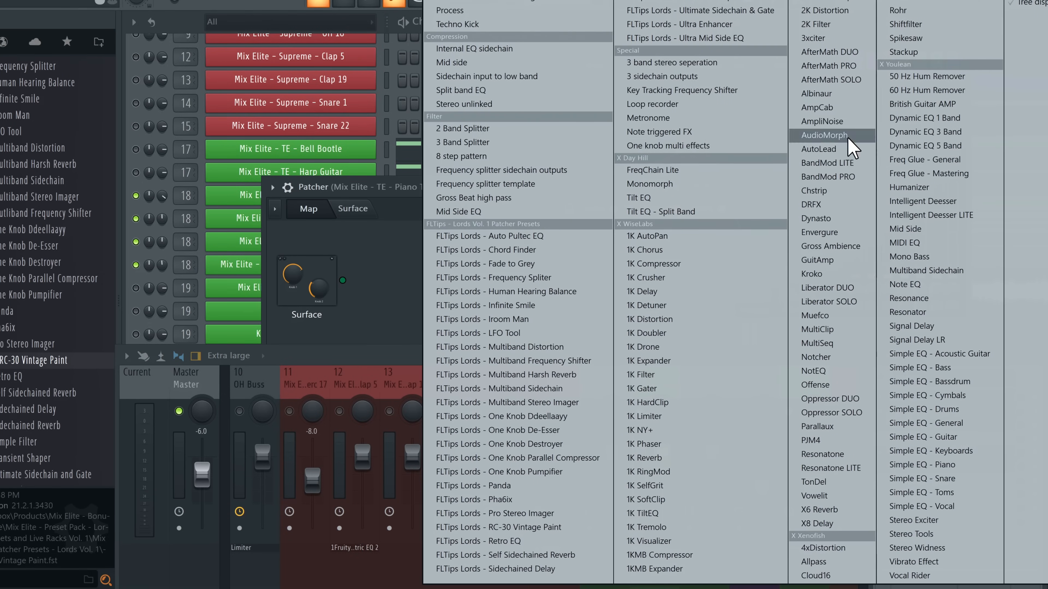
pyautogui.press('Escape')
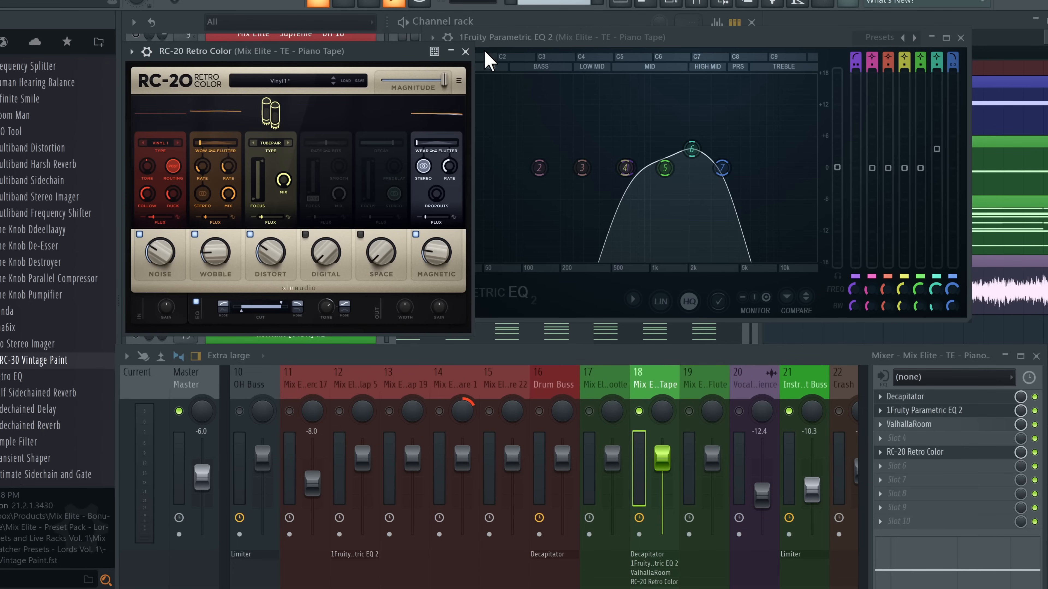
pyautogui.press('Escape')
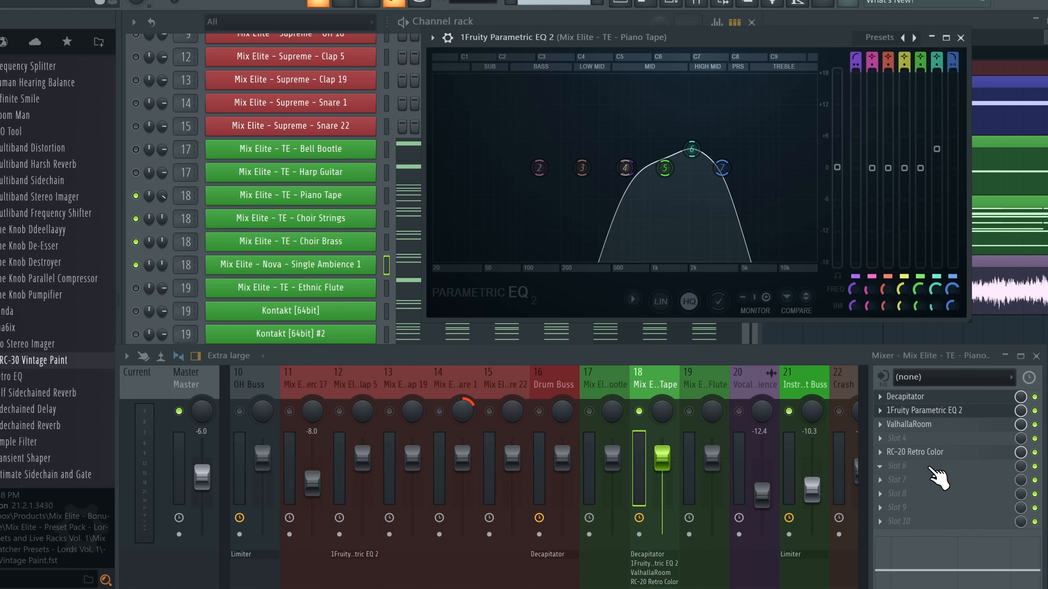
pyautogui.rightClick(638, 411)
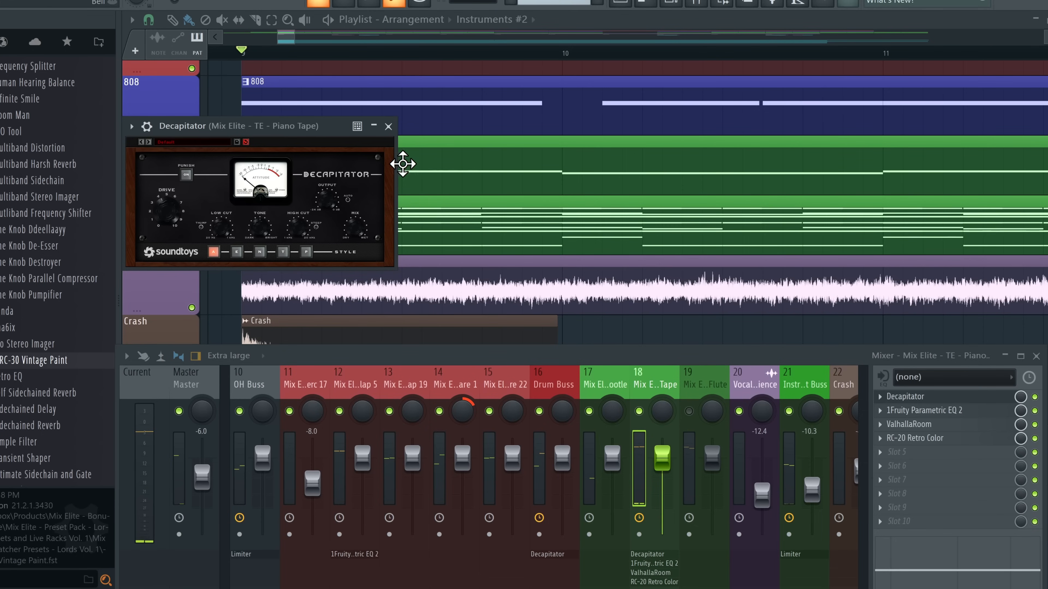
pyautogui.press('Escape')
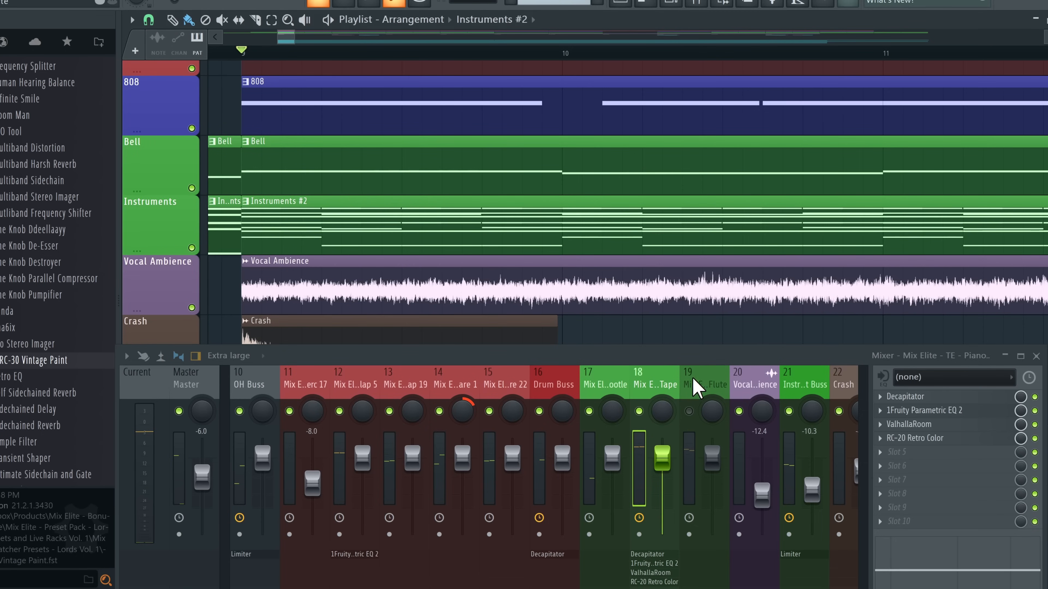
# Load LFOTool_x64 into the next empty slot and reshape the rising and falling slopes of its LFO curve
pyautogui.click(913, 452)
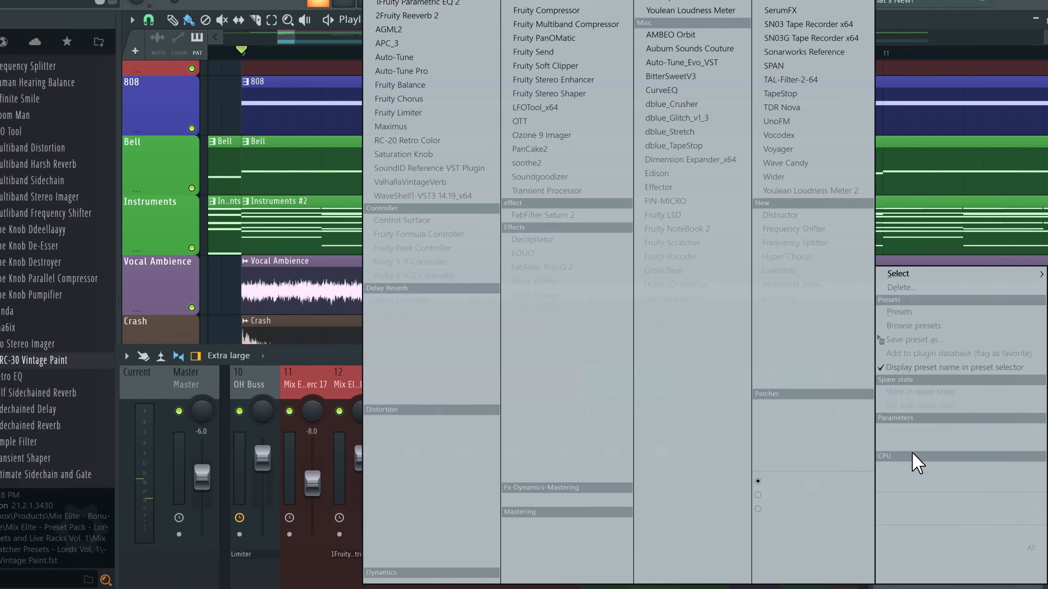
pyautogui.click(535, 103)
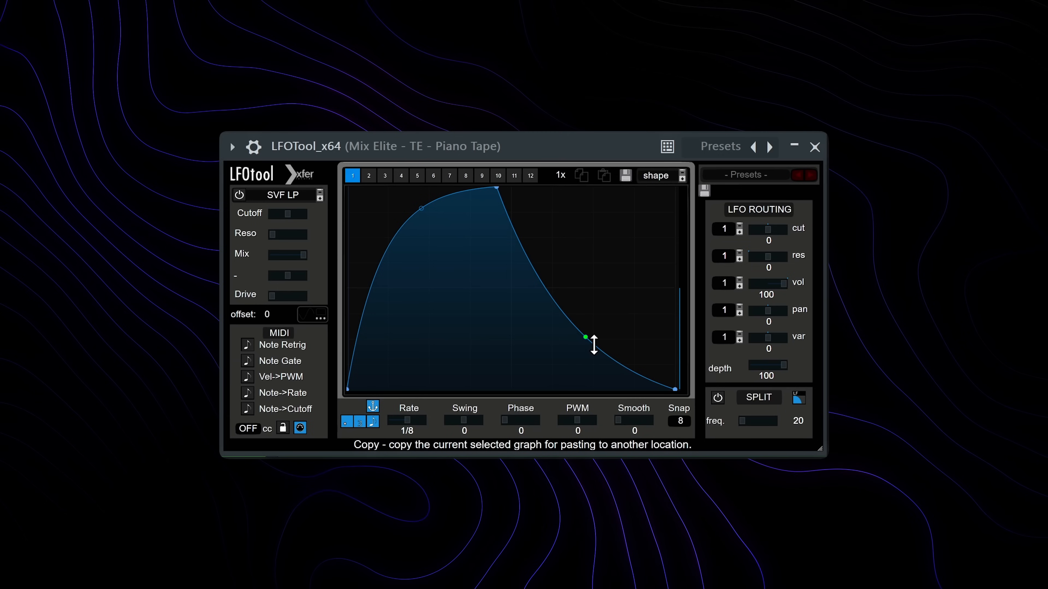
pyautogui.moveTo(589, 344)
pyautogui.mouseDown()
pyautogui.moveTo(601, 339)
pyautogui.moveTo(594, 330)
pyautogui.mouseUp()
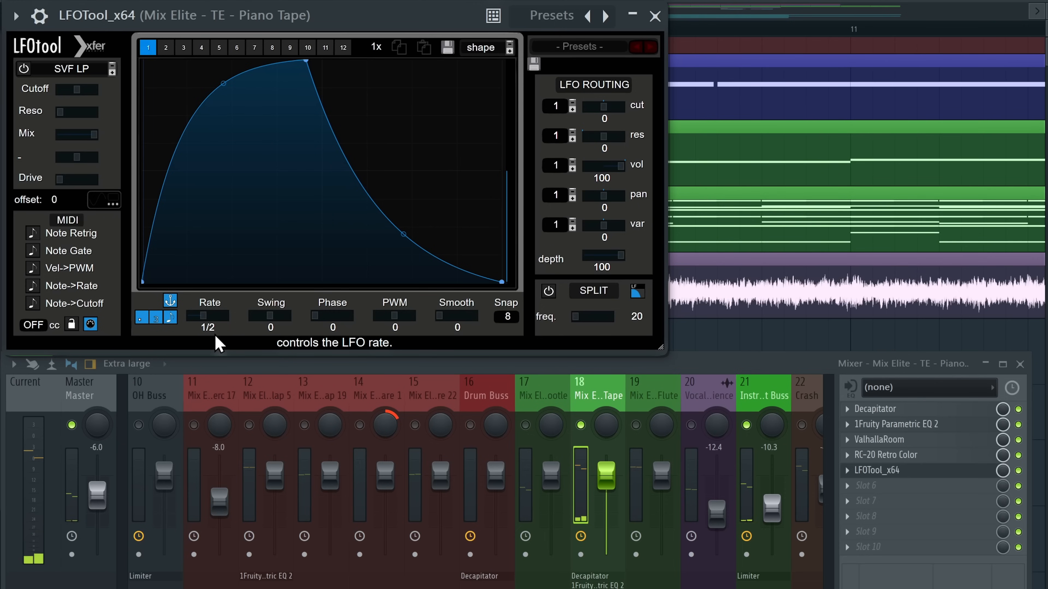
pyautogui.moveTo(224, 84); pyautogui.dragTo(227, 102)
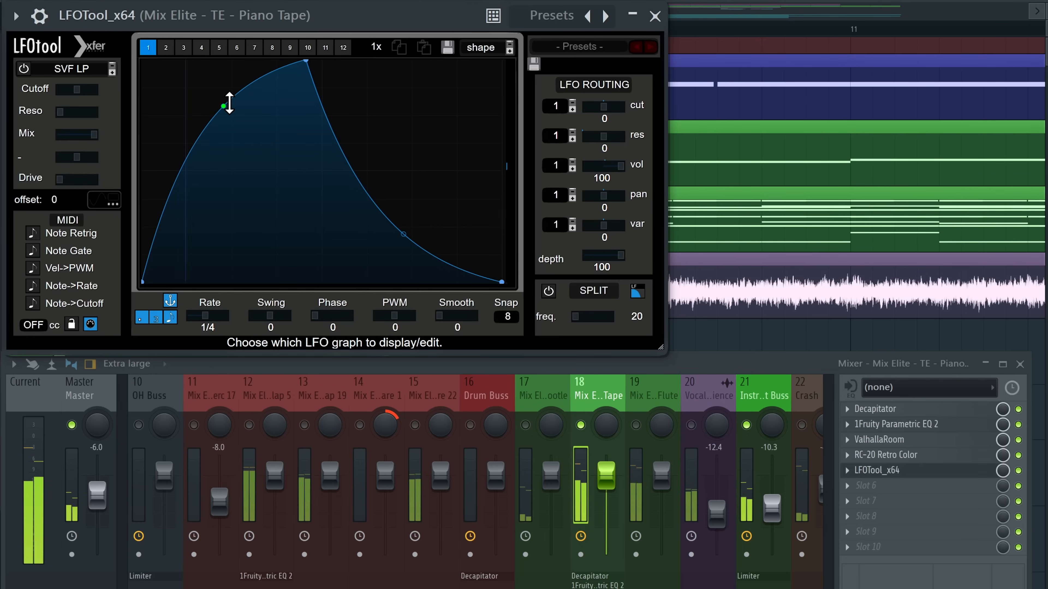
pyautogui.moveTo(409, 240); pyautogui.dragTo(405, 223)
pyautogui.moveTo(226, 110)
pyautogui.mouseDown()
pyautogui.moveTo(224, 98)
pyautogui.moveTo(224, 117)
pyautogui.mouseUp()
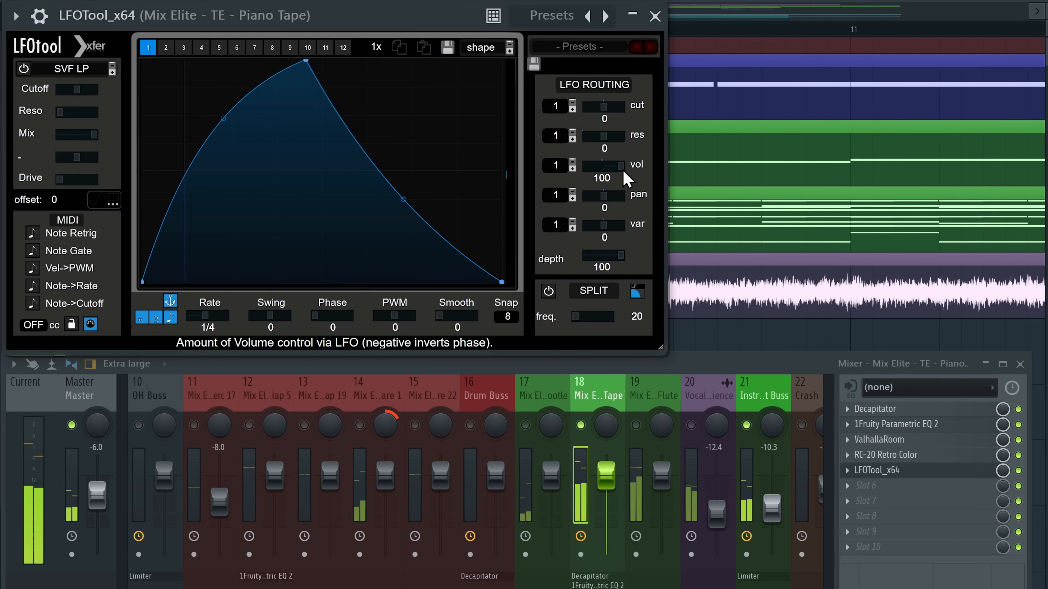
# Solo mixer track 21, raise LFOTool's volume modulation to 82 and set the LFO phase to 333
pyautogui.rightClick(746, 425)
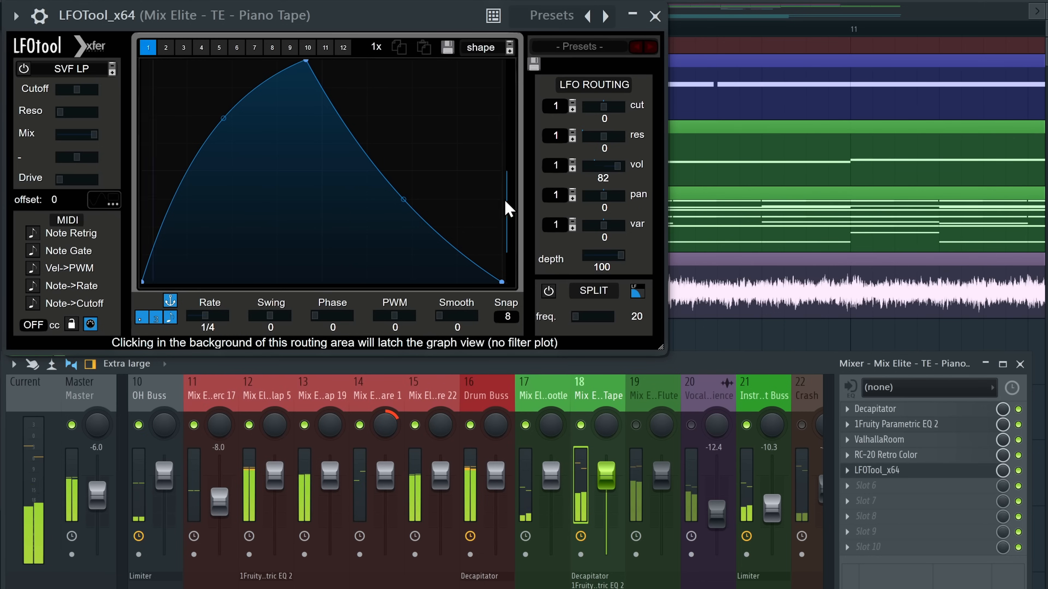
pyautogui.moveTo(606, 166); pyautogui.dragTo(628, 177)
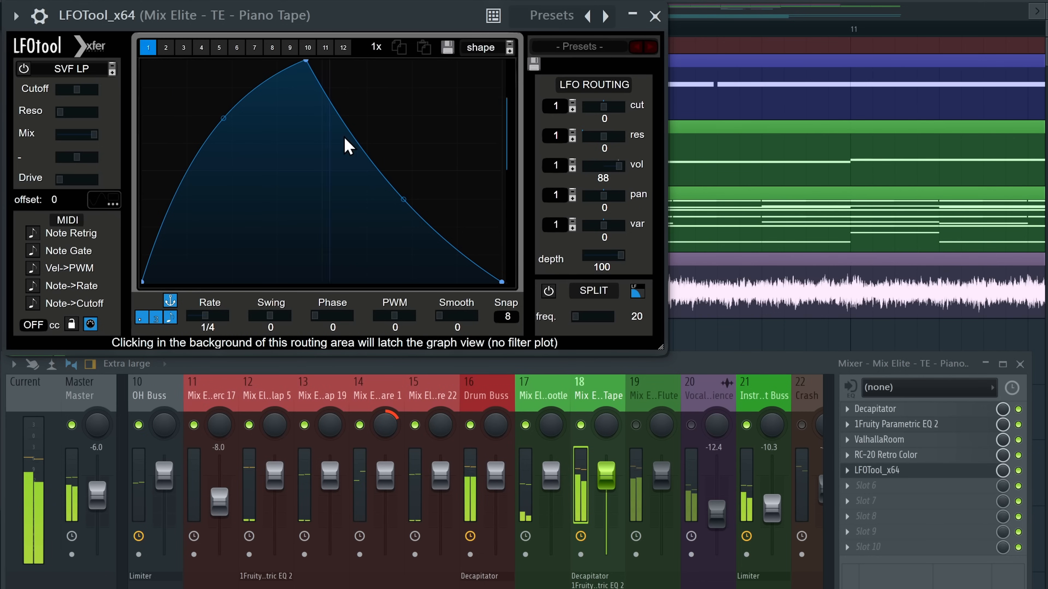
pyautogui.moveTo(225, 117); pyautogui.dragTo(223, 104)
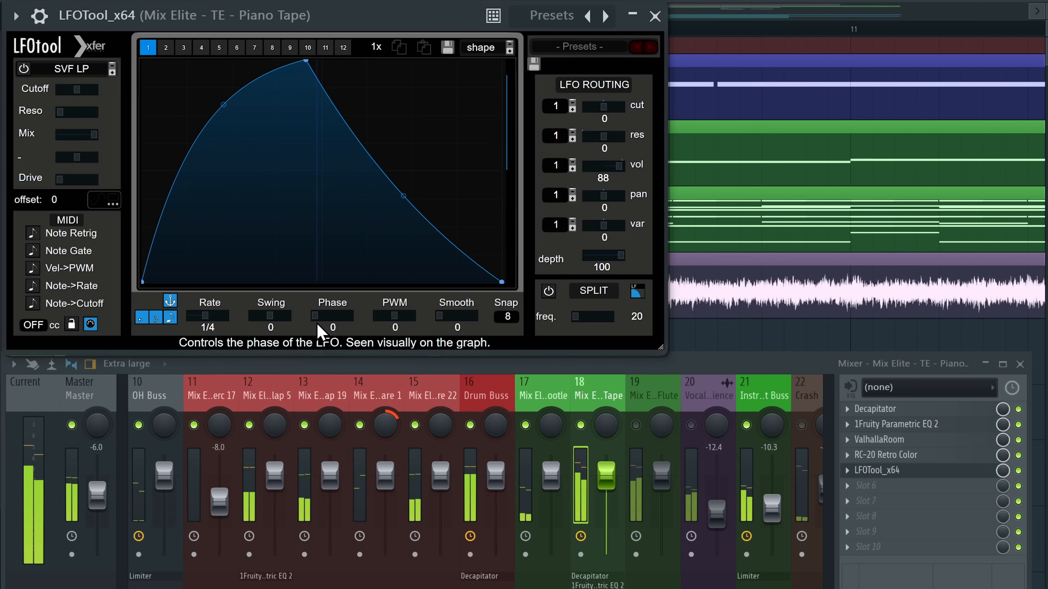
pyautogui.moveTo(320, 326); pyautogui.dragTo(347, 286)
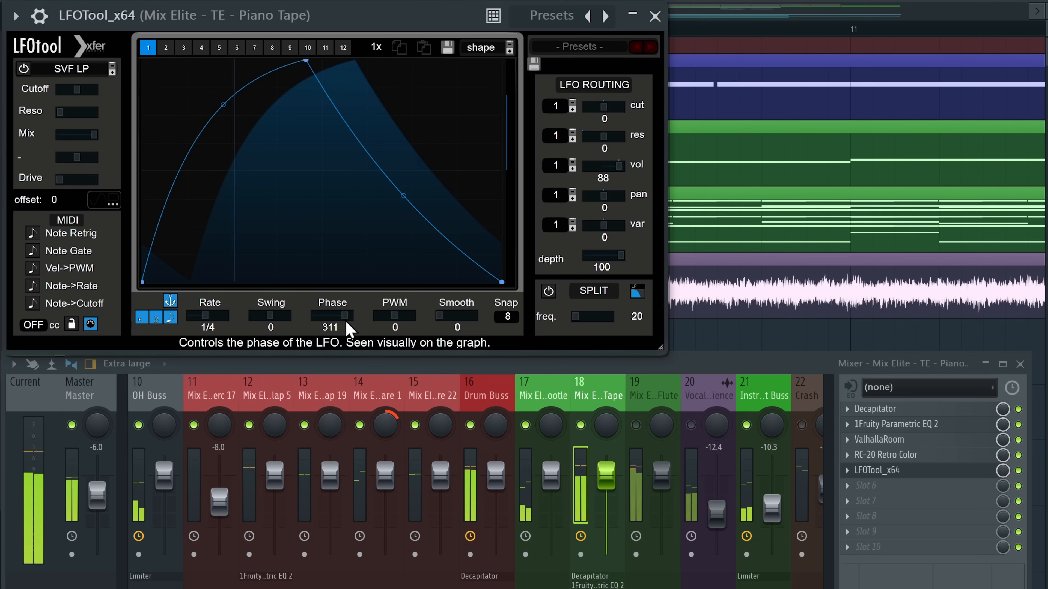
pyautogui.moveTo(349, 329); pyautogui.dragTo(312, 331)
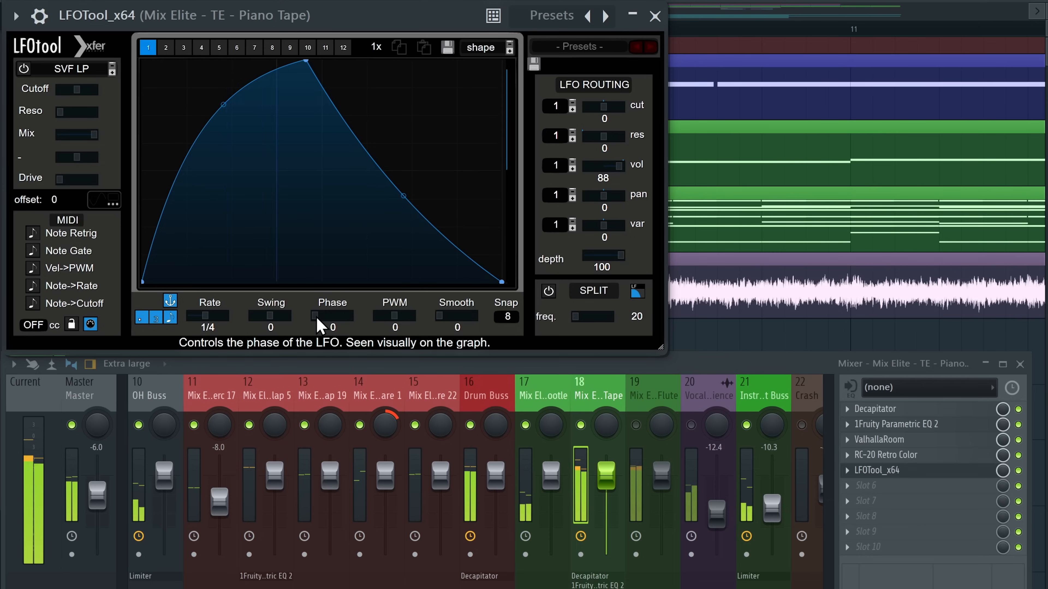
pyautogui.moveTo(321, 327)
pyautogui.mouseDown()
pyautogui.moveTo(423, 332)
pyautogui.moveTo(414, 328)
pyautogui.mouseUp()
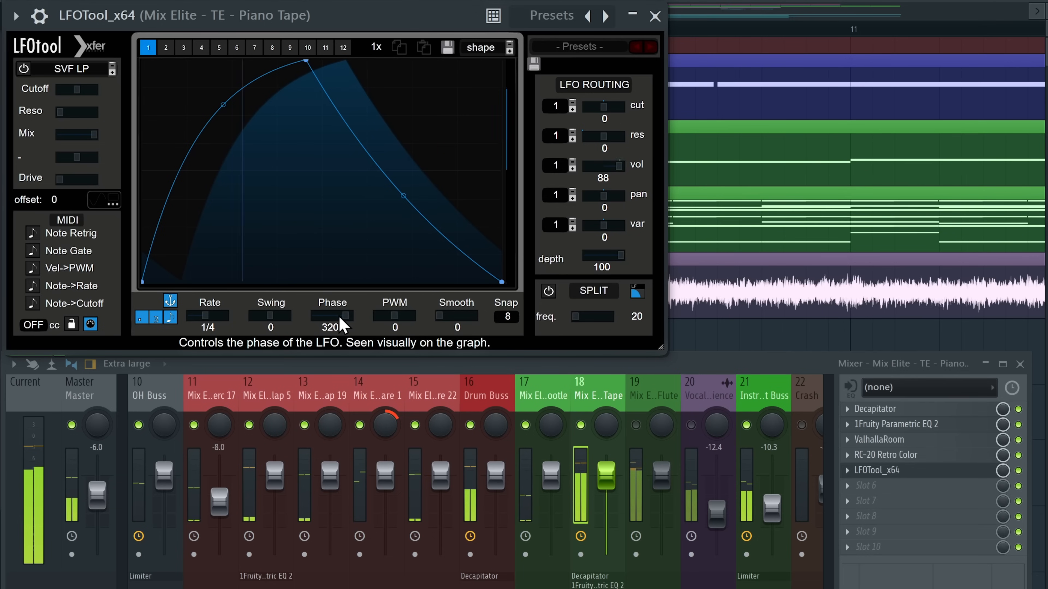
pyautogui.scroll(-1, 347, 327)
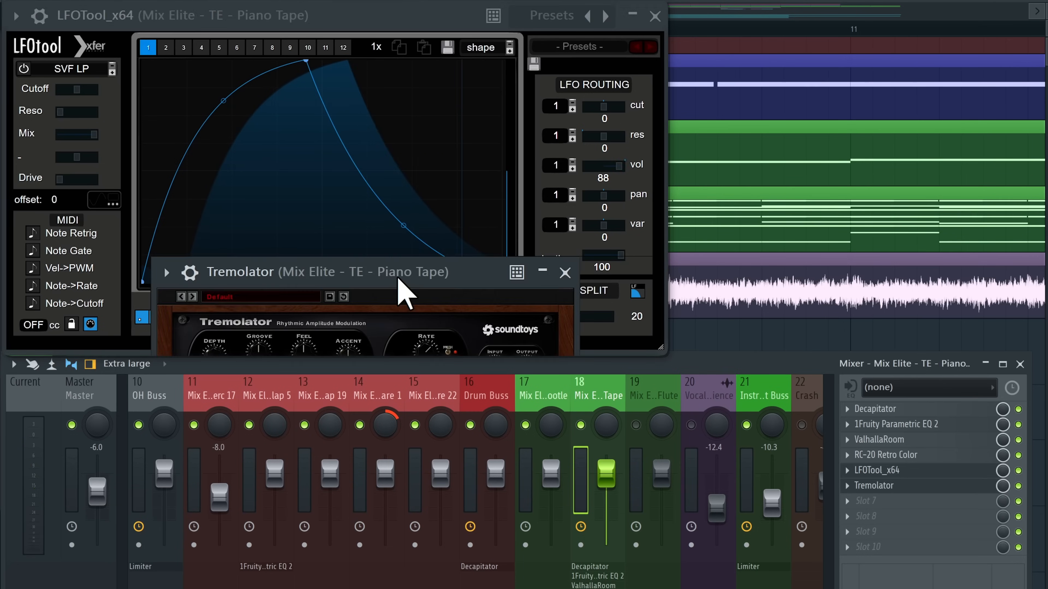
# Lower Tremolator's depth, set its rhythm to 1/4 note, turn groove toward shuffle and browse presets
pyautogui.moveTo(403, 291); pyautogui.dragTo(450, 264)
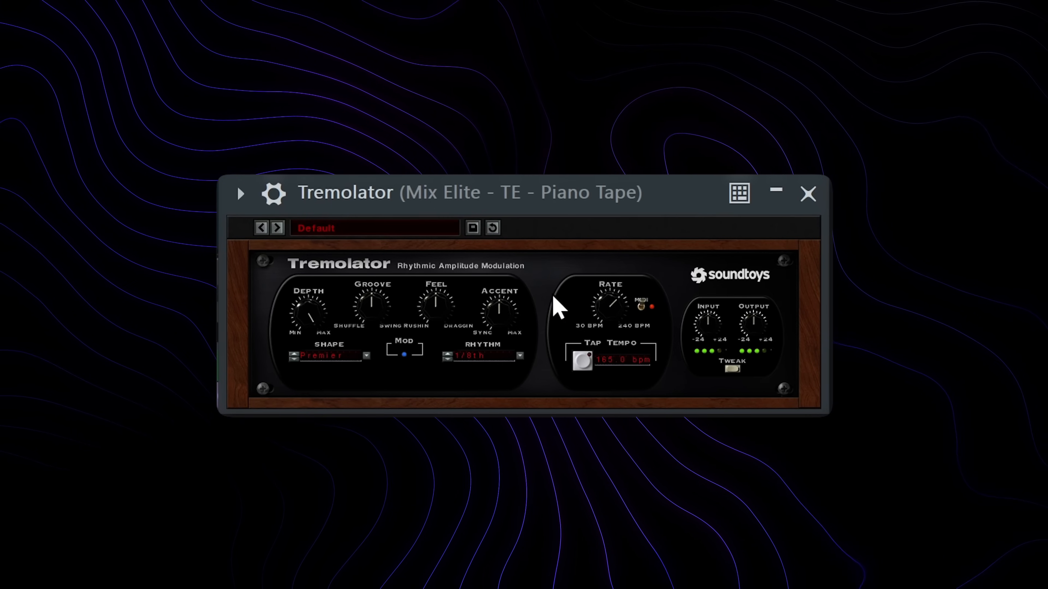
pyautogui.moveTo(303, 315); pyautogui.dragTo(314, 407)
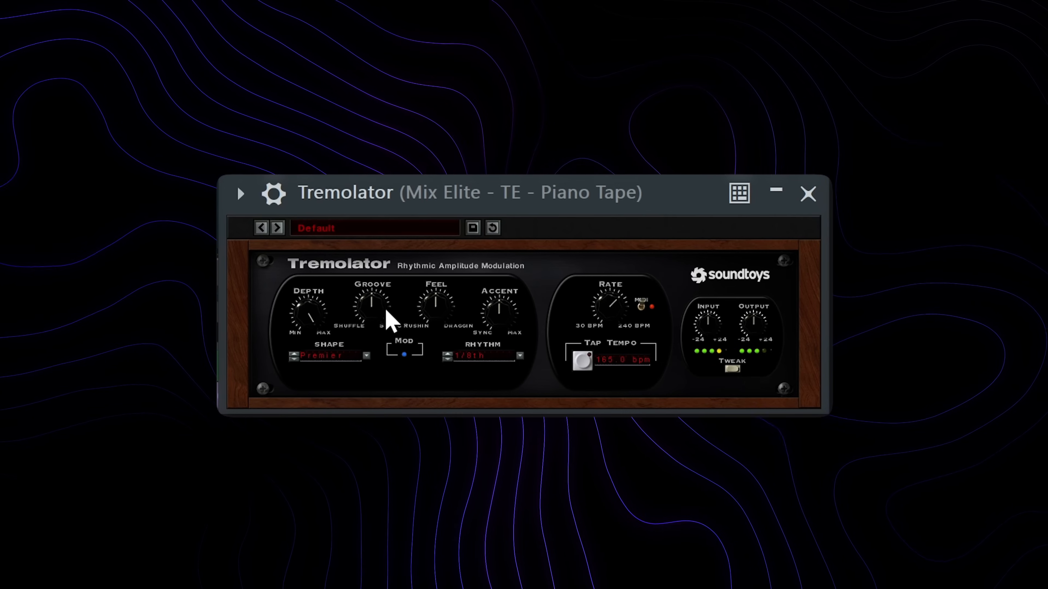
pyautogui.click(481, 357)
pyautogui.moveTo(486, 343)
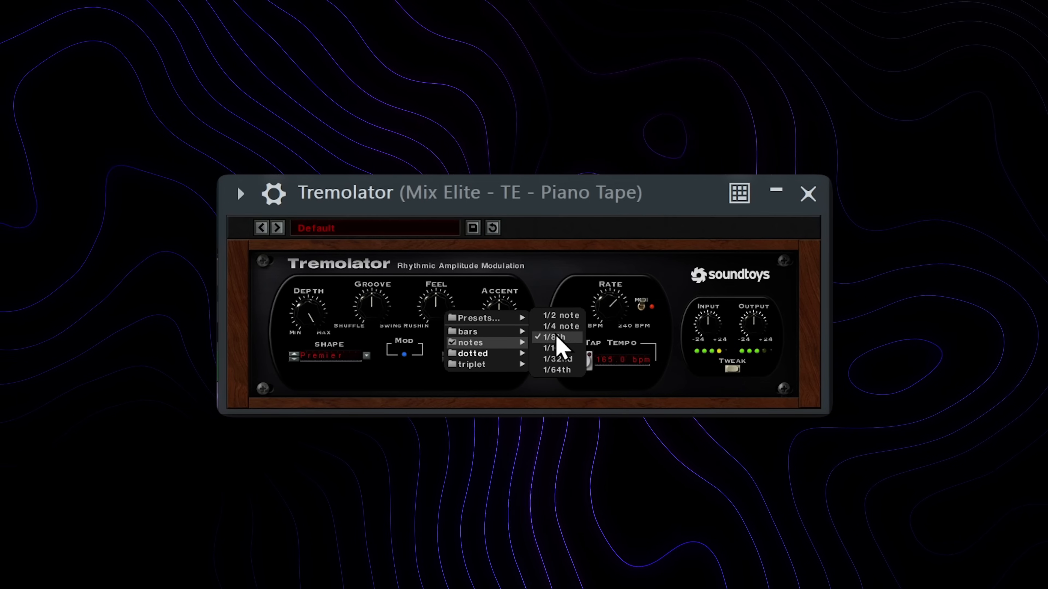
pyautogui.click(561, 326)
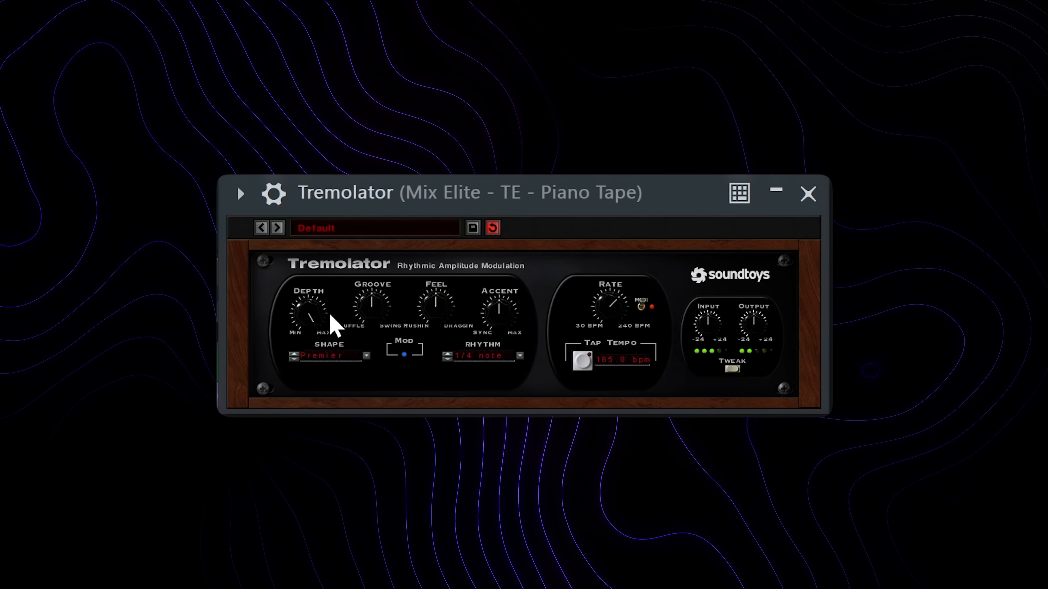
pyautogui.moveTo(374, 318); pyautogui.dragTo(372, 329)
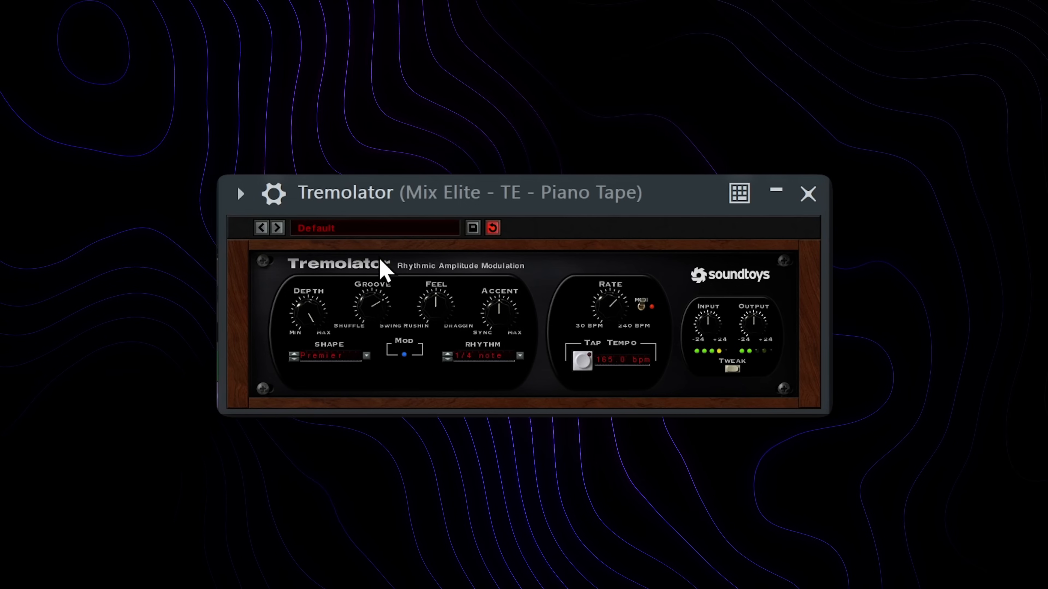
pyautogui.click(433, 227)
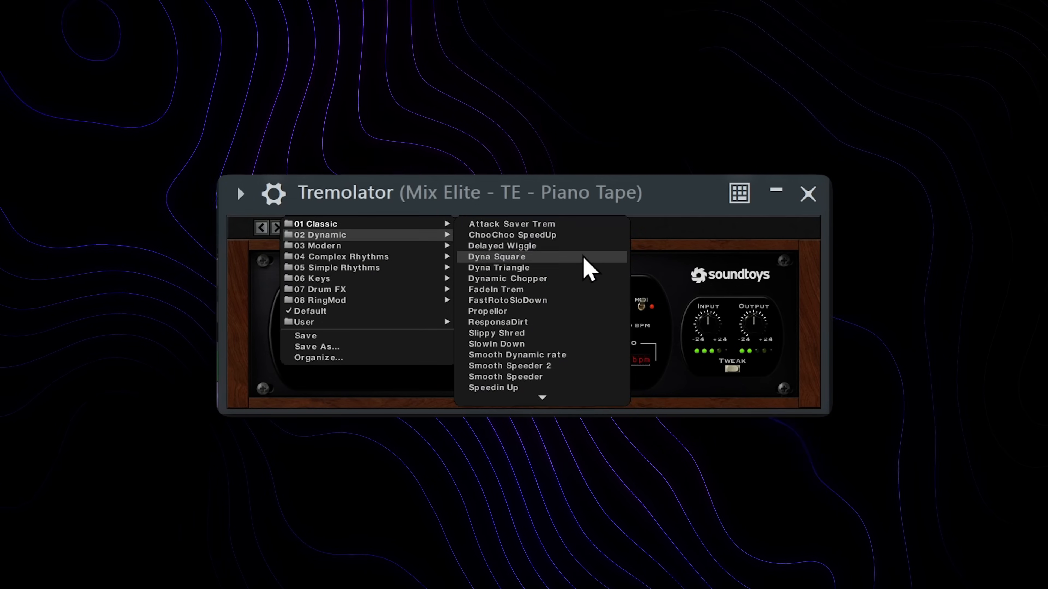
pyautogui.click(439, 312)
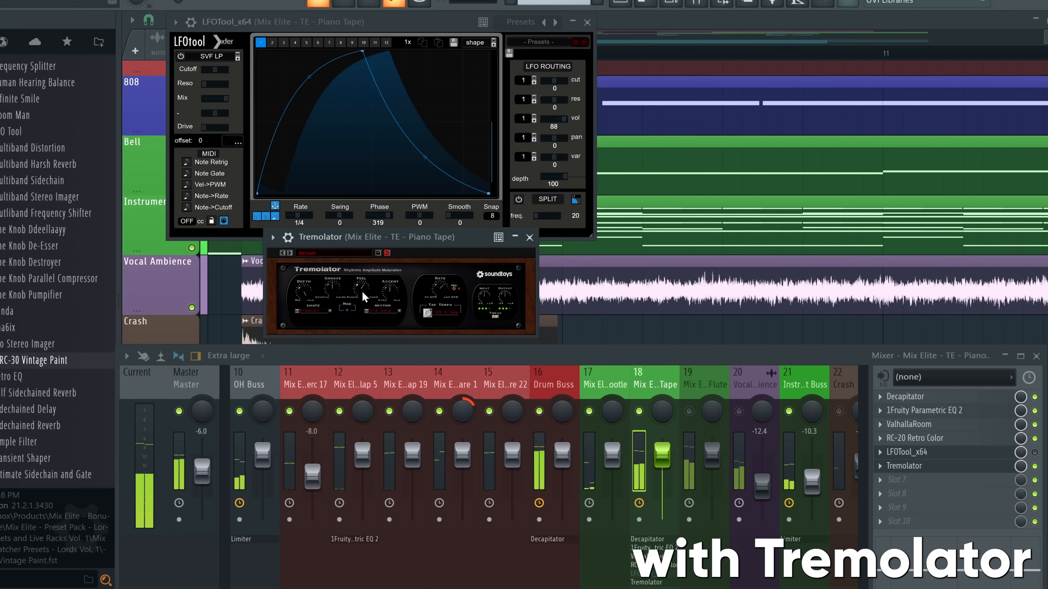
# Compare LFOTool against Tremolator, raise LFOTool's volume modulation to 96, try phase 340, then disable LFOTool
pyautogui.click(1034, 452)
pyautogui.click(1035, 466)
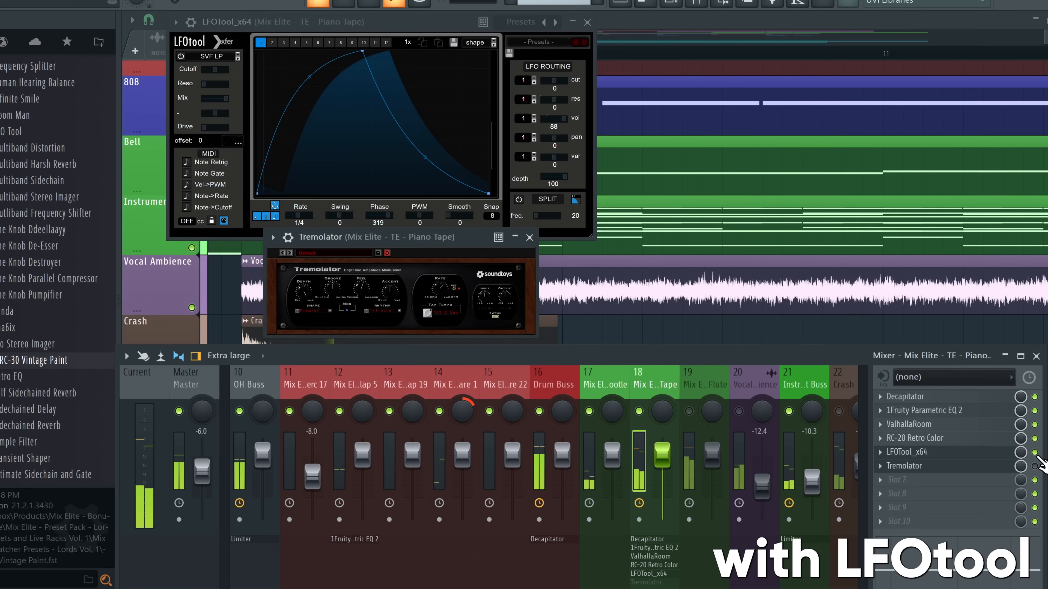
pyautogui.moveTo(567, 126); pyautogui.dragTo(567, 123)
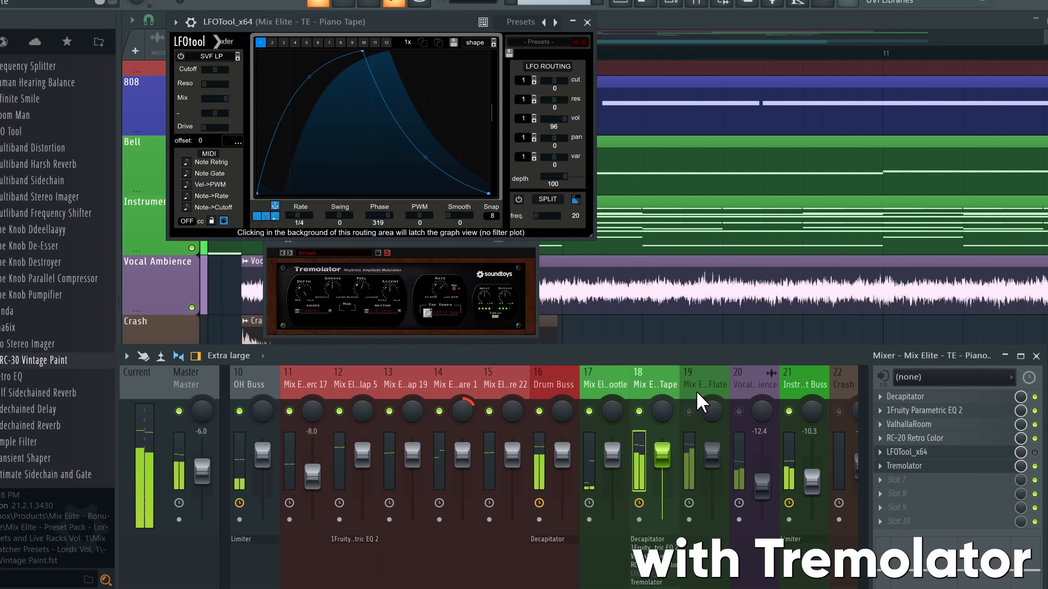
pyautogui.click(477, 270)
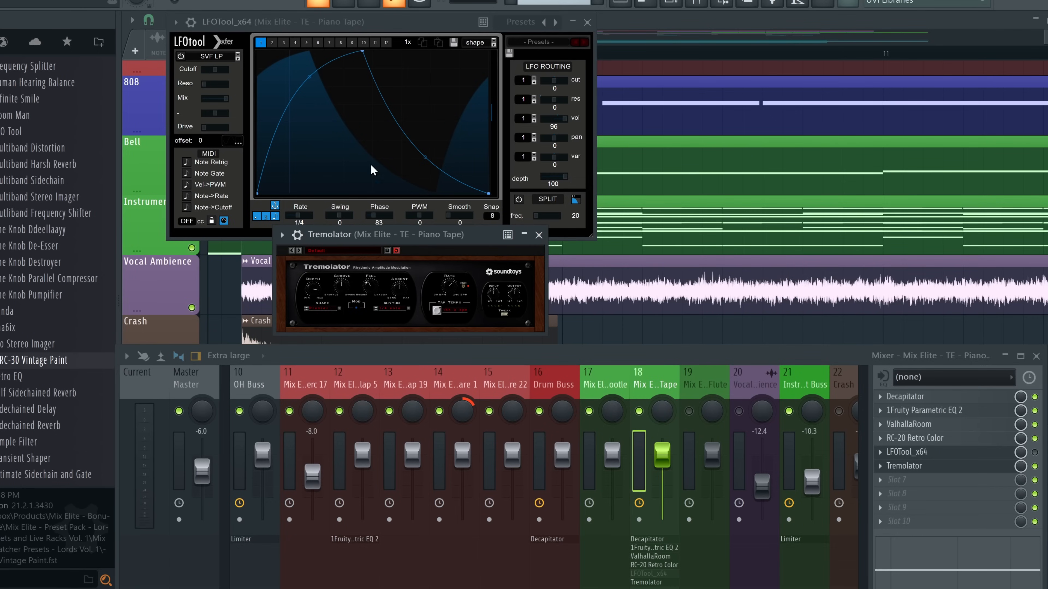
pyautogui.moveTo(373, 225)
pyautogui.mouseDown()
pyautogui.moveTo(419, 222)
pyautogui.moveTo(337, 219)
pyautogui.moveTo(264, 106)
pyautogui.mouseUp()
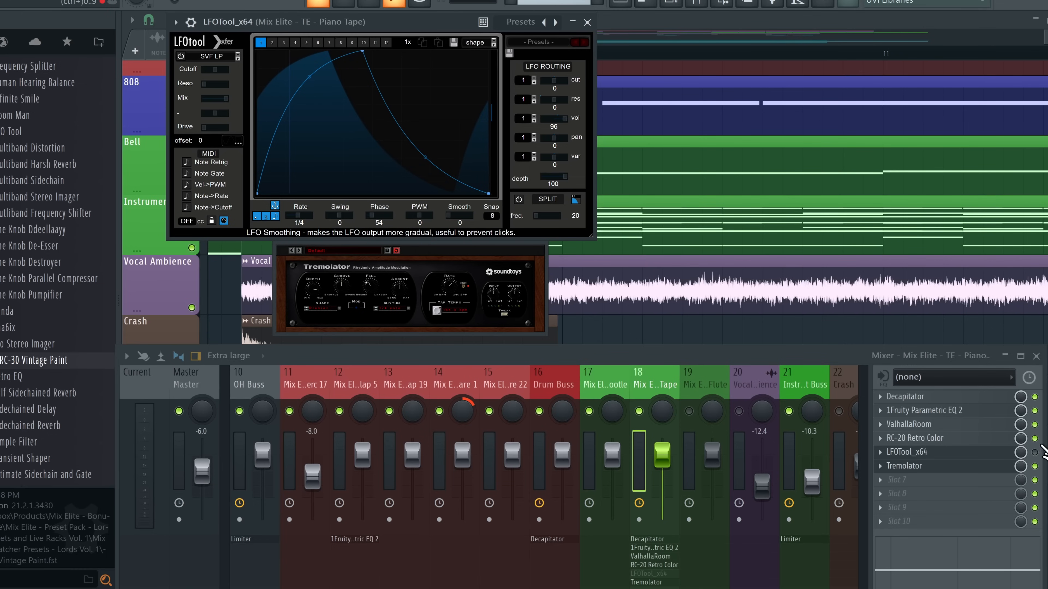
pyautogui.click(1035, 466)
pyautogui.press('space')
pyautogui.click(1034, 453)
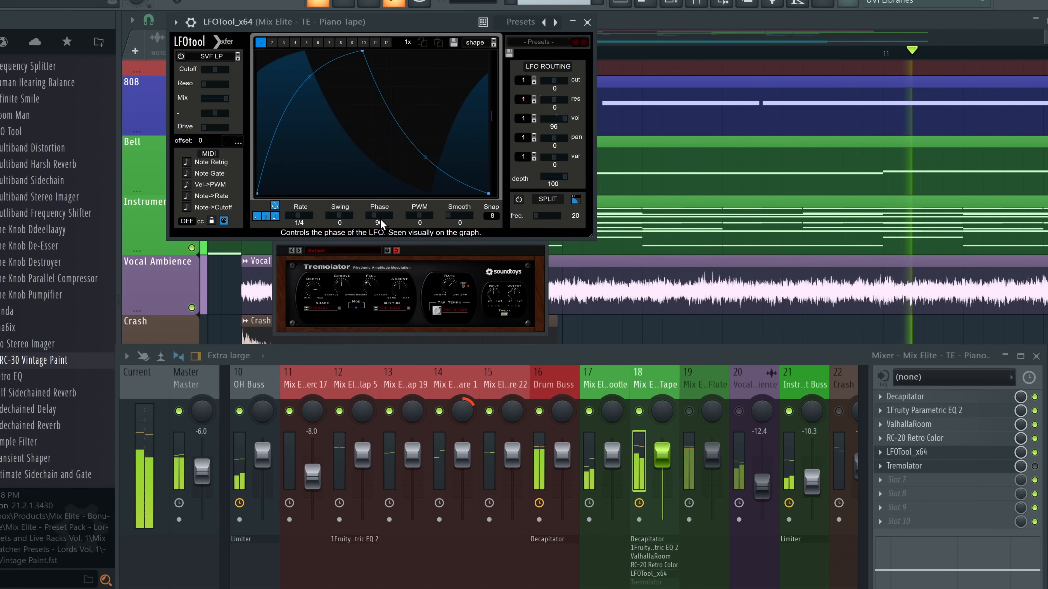
pyautogui.moveTo(380, 219); pyautogui.dragTo(372, 217)
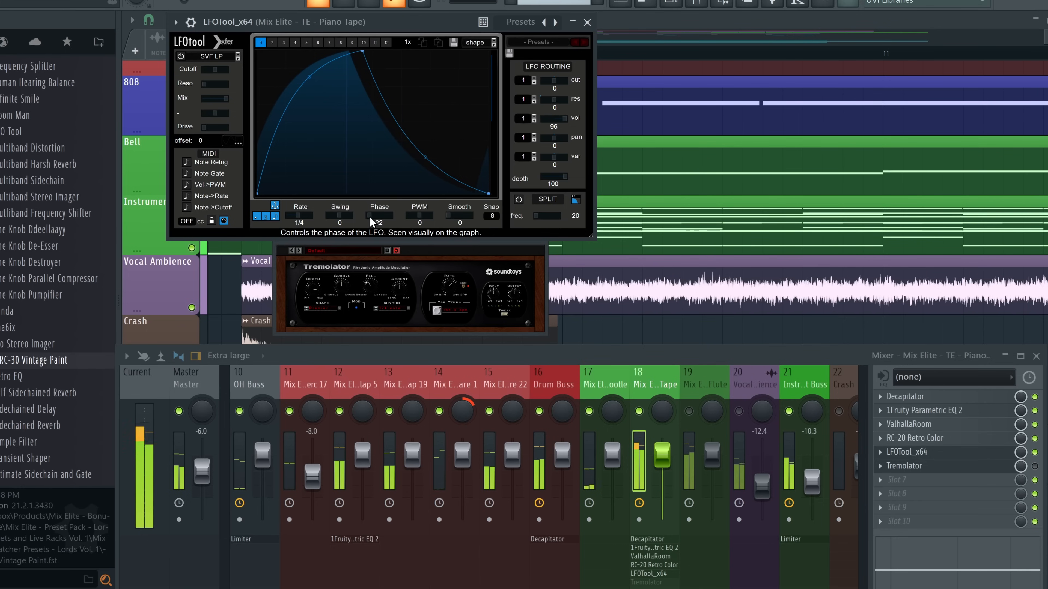
pyautogui.click(1034, 452)
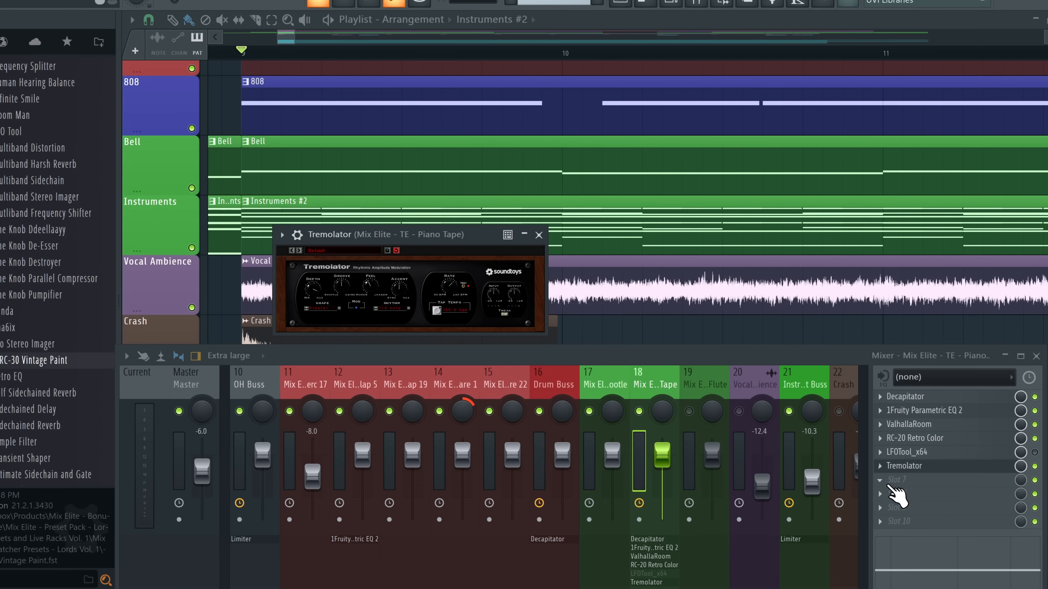
# Solo the Piano Tape track, add Mix Elite - Ultra Mid Side EQ and raise its Side Low Cut
pyautogui.press('s')
pyautogui.scroll(-6, 52, 417)
pyautogui.scroll(3, 68, 405)
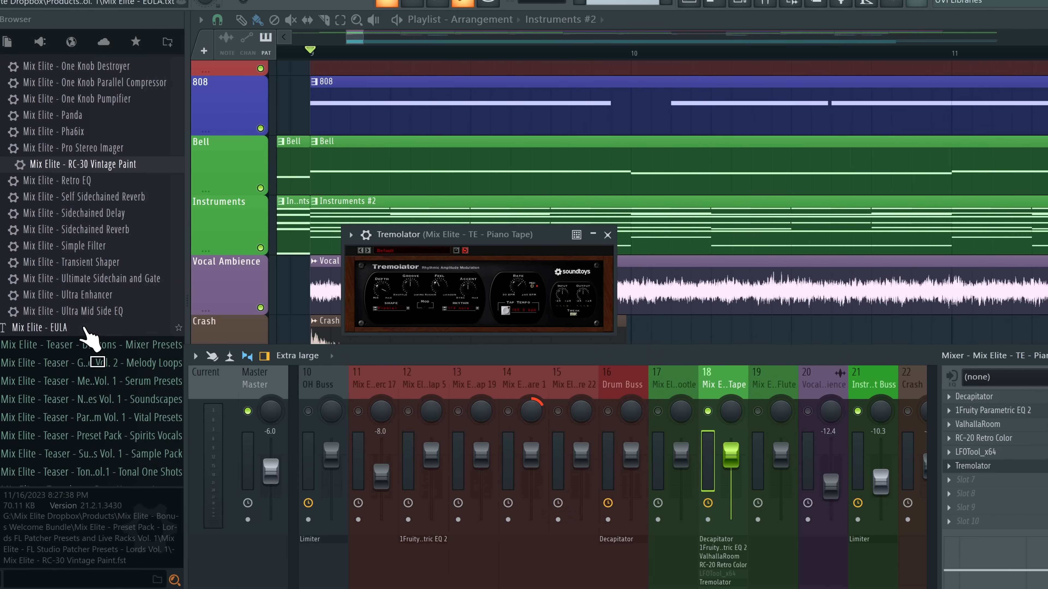
pyautogui.click(77, 311)
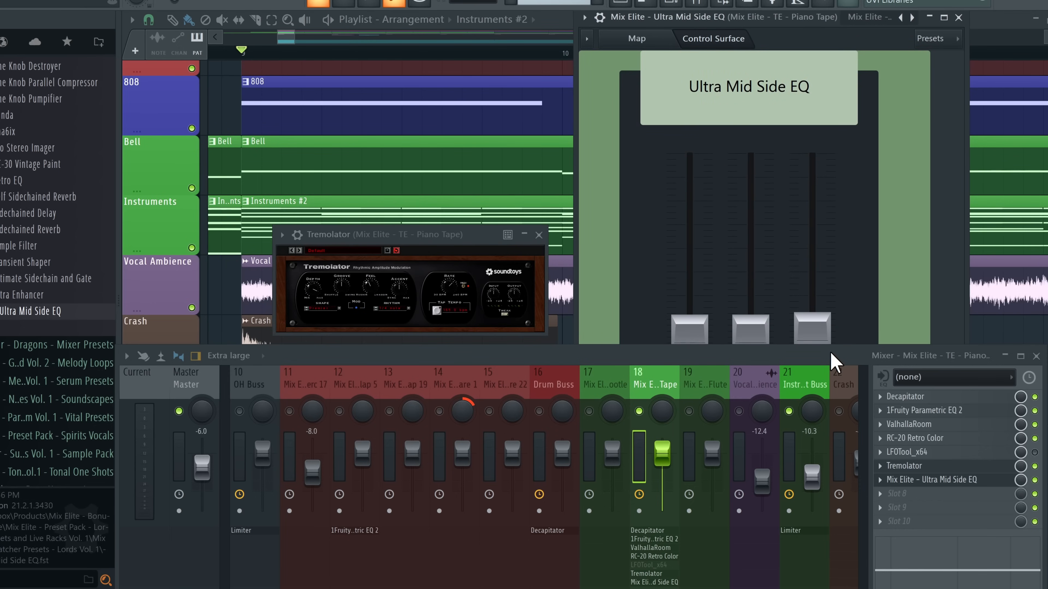
pyautogui.moveTo(831, 353); pyautogui.dragTo(834, 498)
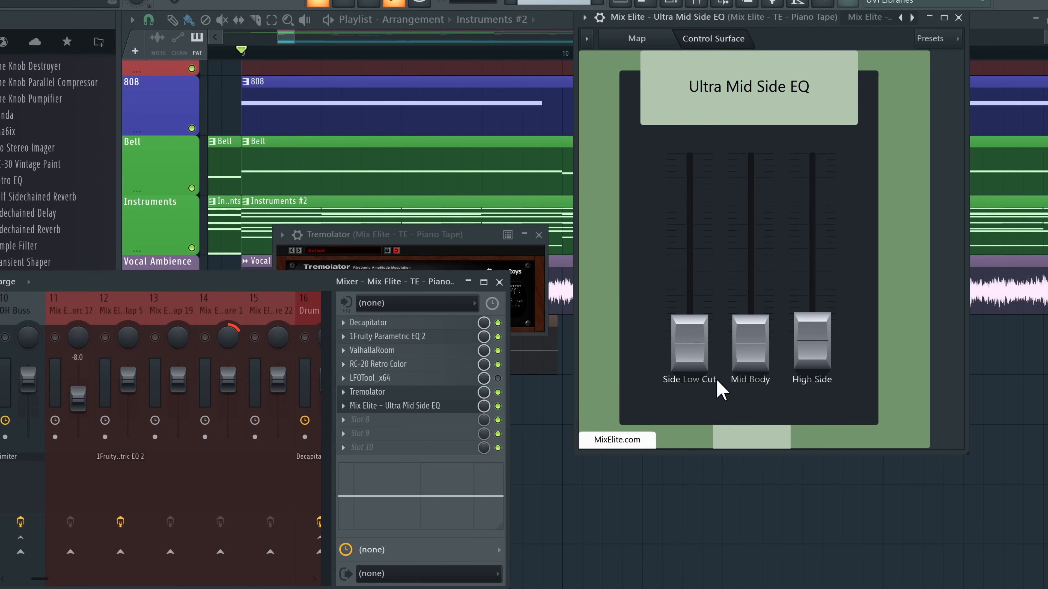
pyautogui.moveTo(691, 350); pyautogui.dragTo(691, 327)
pyautogui.press('space')
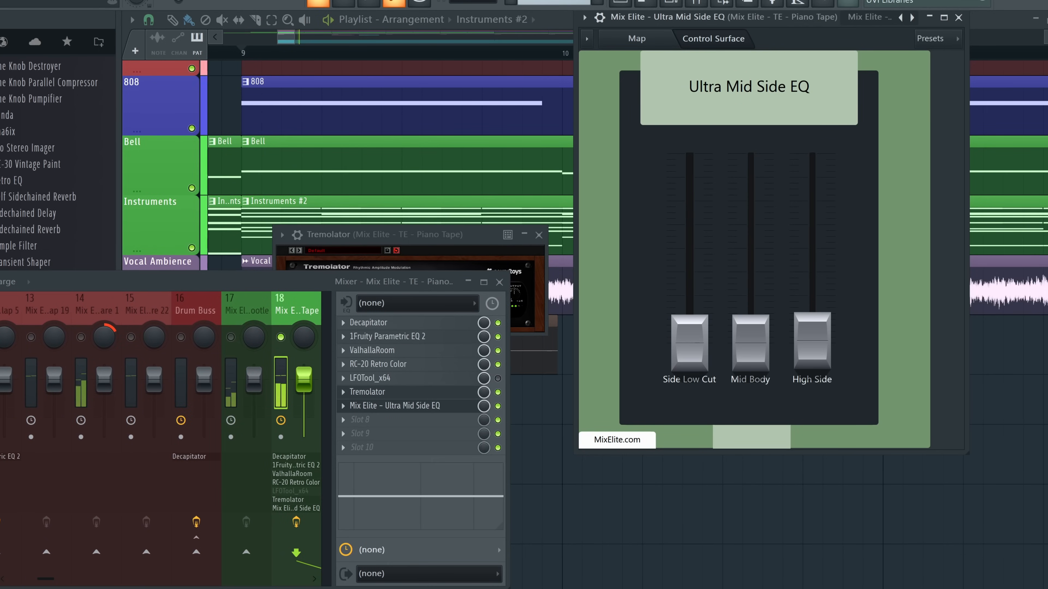
pyautogui.moveTo(690, 343); pyautogui.dragTo(689, 260)
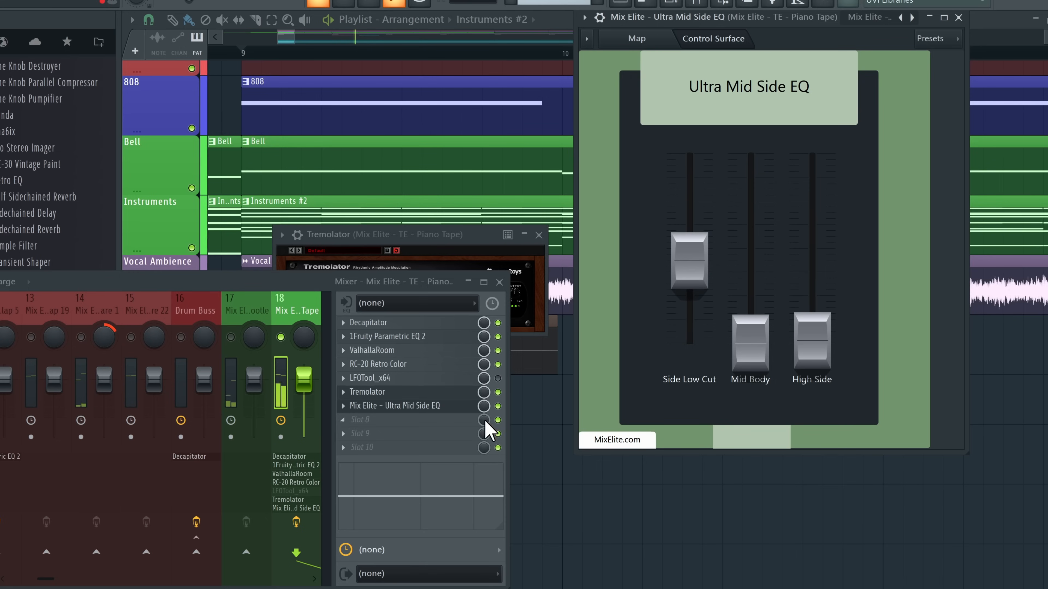
pyautogui.click(497, 406)
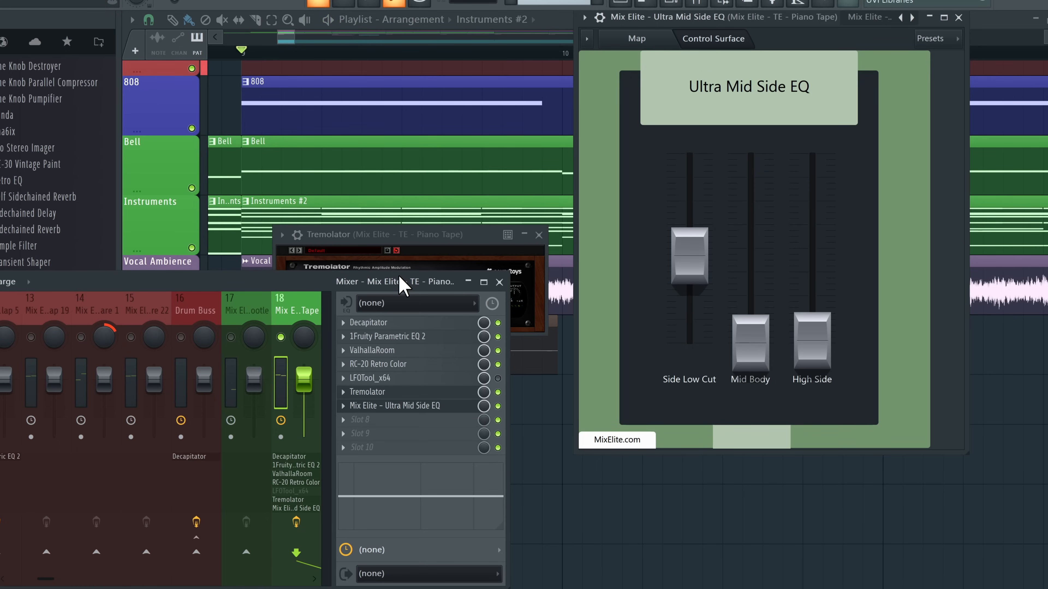
# Unsolo Piano Tape, mute mixer tracks 19 and 20, and raise the Piano Tape fader to 1.9
pyautogui.moveTo(508, 320); pyautogui.dragTo(590, 320)
pyautogui.click(334, 343)
pyautogui.rightClick(285, 336)
pyautogui.rightClick(285, 336)
pyautogui.click(332, 338)
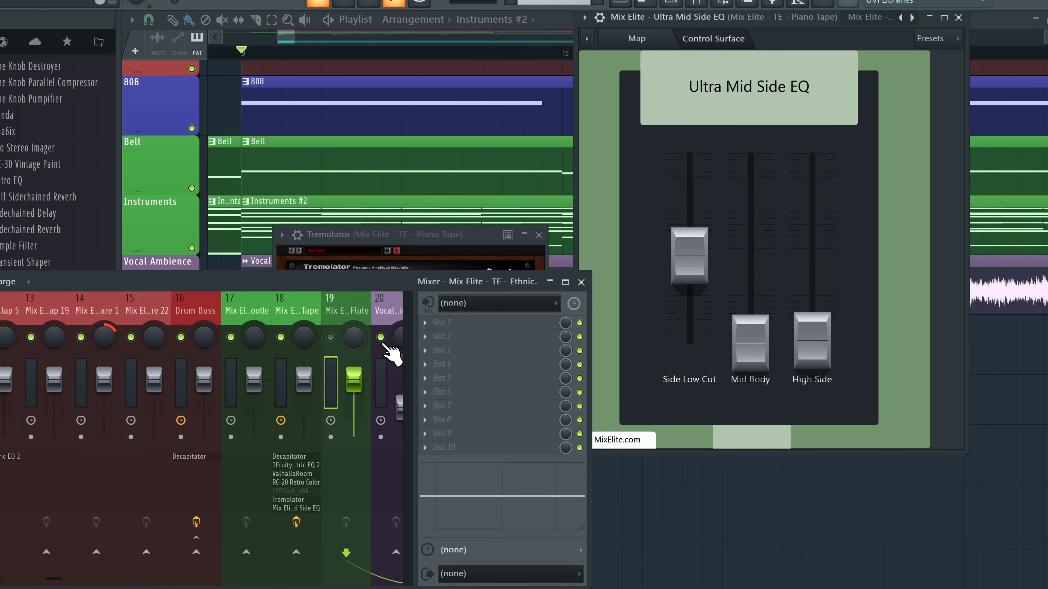
pyautogui.click(381, 339)
pyautogui.press('space')
pyautogui.click(284, 308)
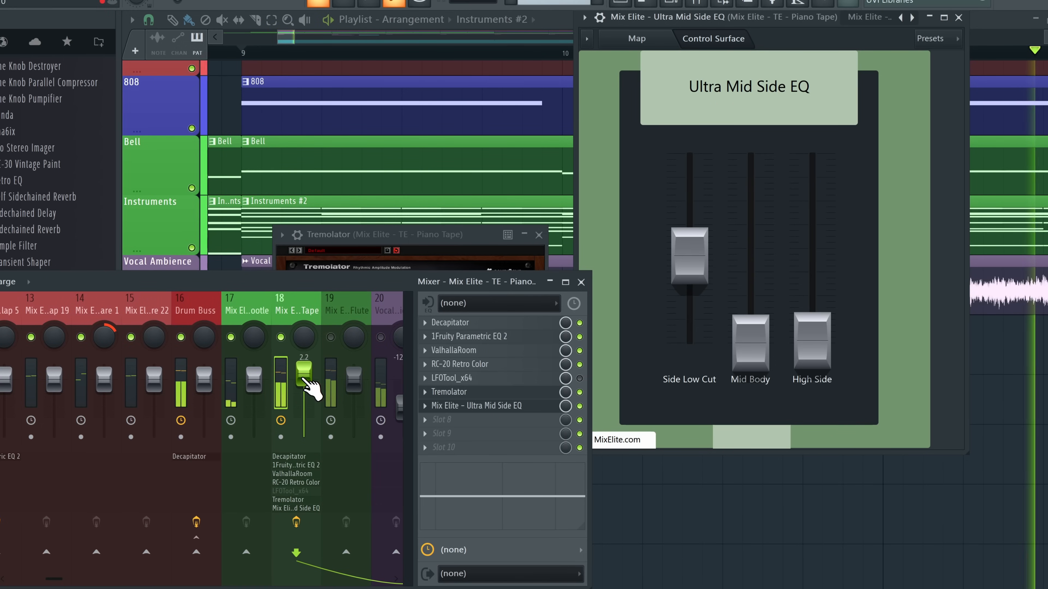
pyautogui.moveTo(304, 378); pyautogui.dragTo(303, 373)
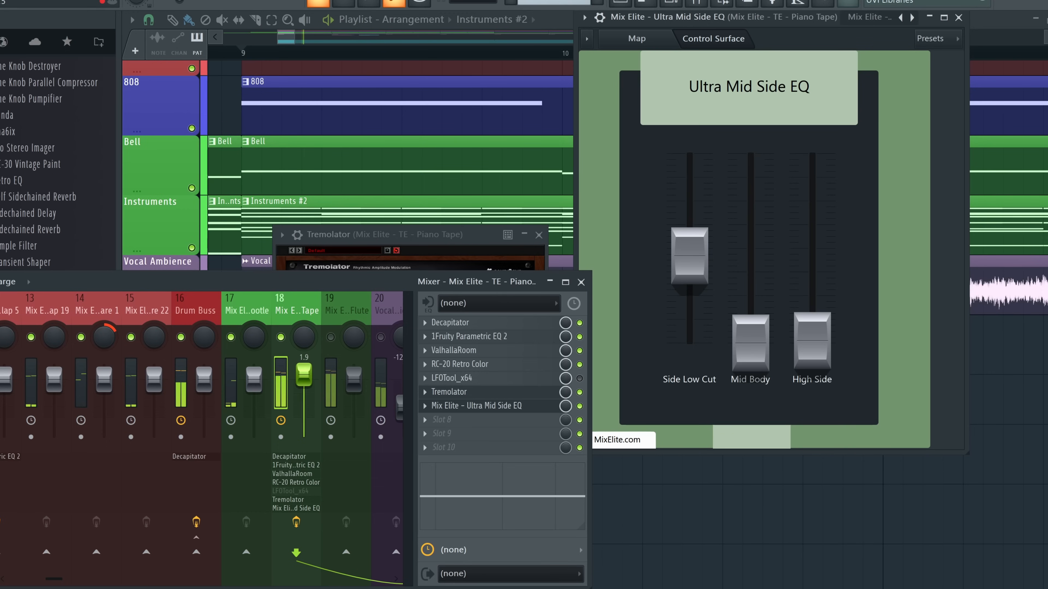
pyautogui.moveTo(85, 284); pyautogui.dragTo(98, 283)
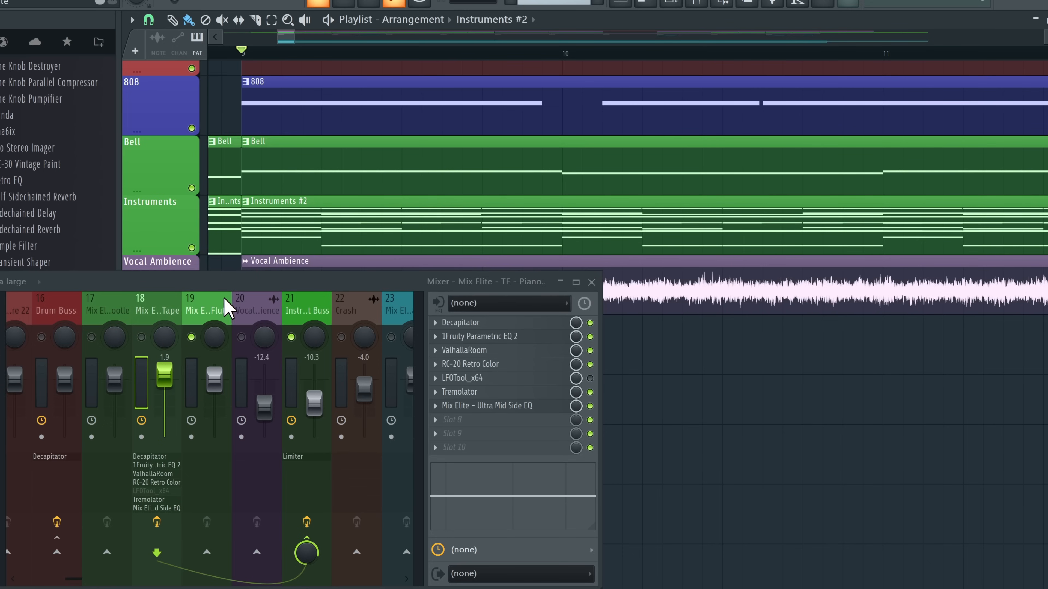
# Copy the Piano Tape track's effects onto mixer track 19 and rename it Layer 2
pyautogui.click(213, 310)
pyautogui.press('space')
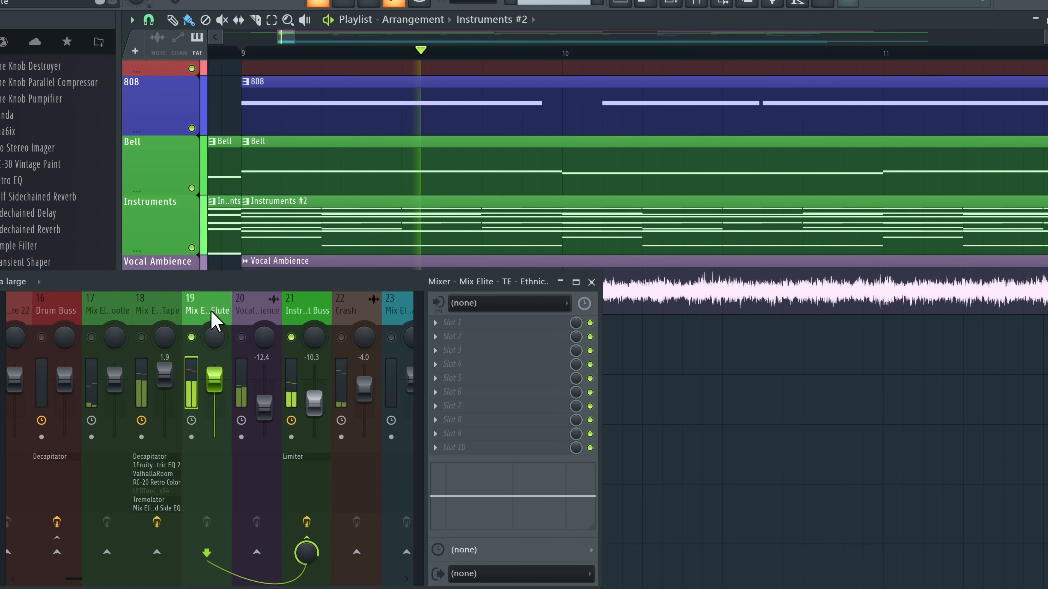
pyautogui.click(167, 320)
pyautogui.press('space')
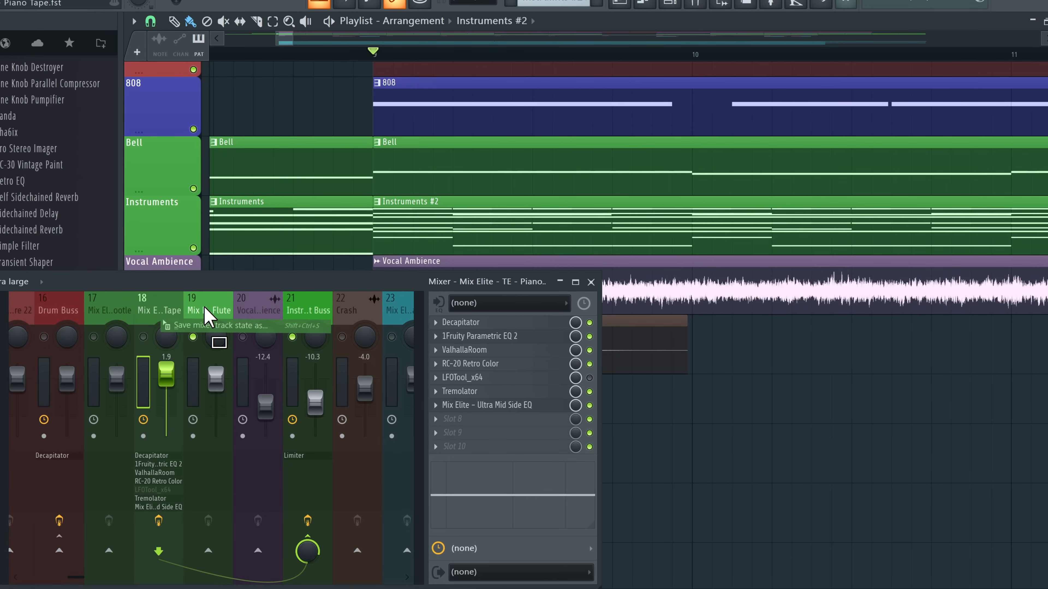
pyautogui.click(208, 318)
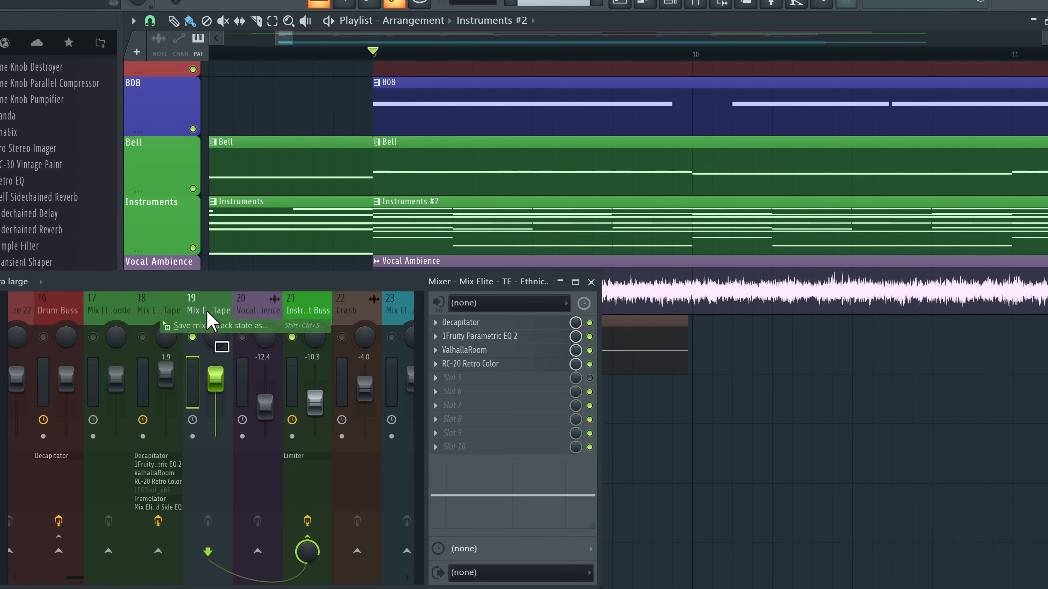
pyautogui.rightClick(203, 310)
pyautogui.click(263, 179)
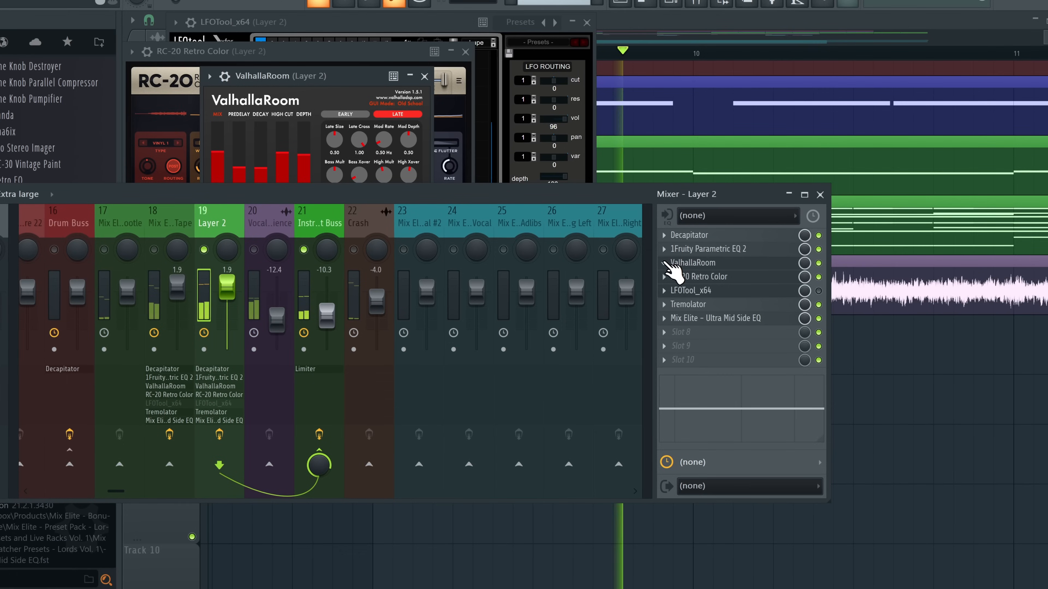
# Remove ValhallaRoom, RC-20 Retro Color, LFOTool and Decapitator from the Layer 2 chain
pyautogui.click(664, 263)
pyautogui.click(686, 288)
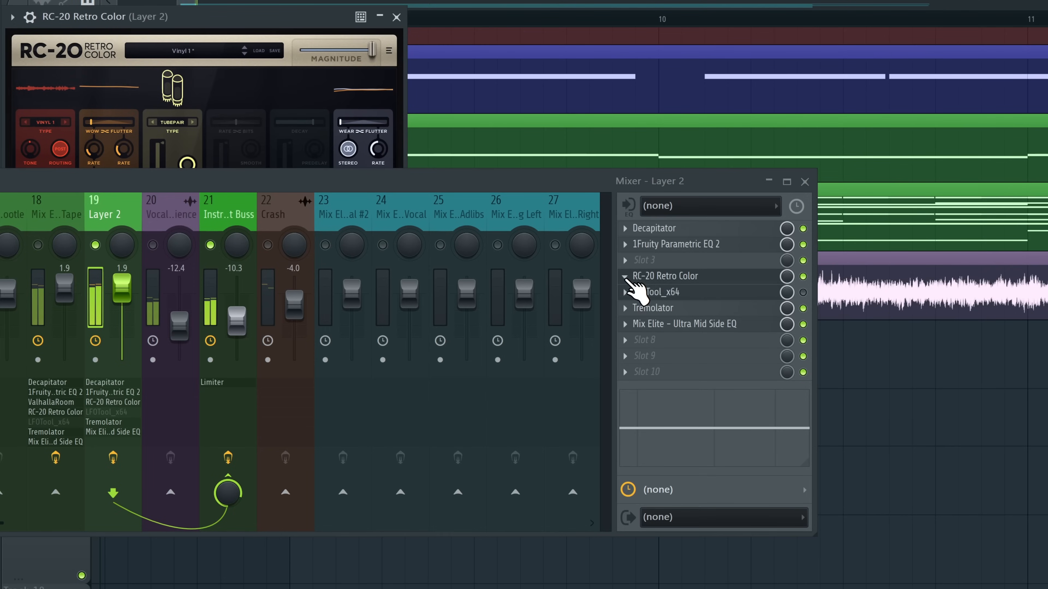
pyautogui.click(664, 277)
pyautogui.click(650, 288)
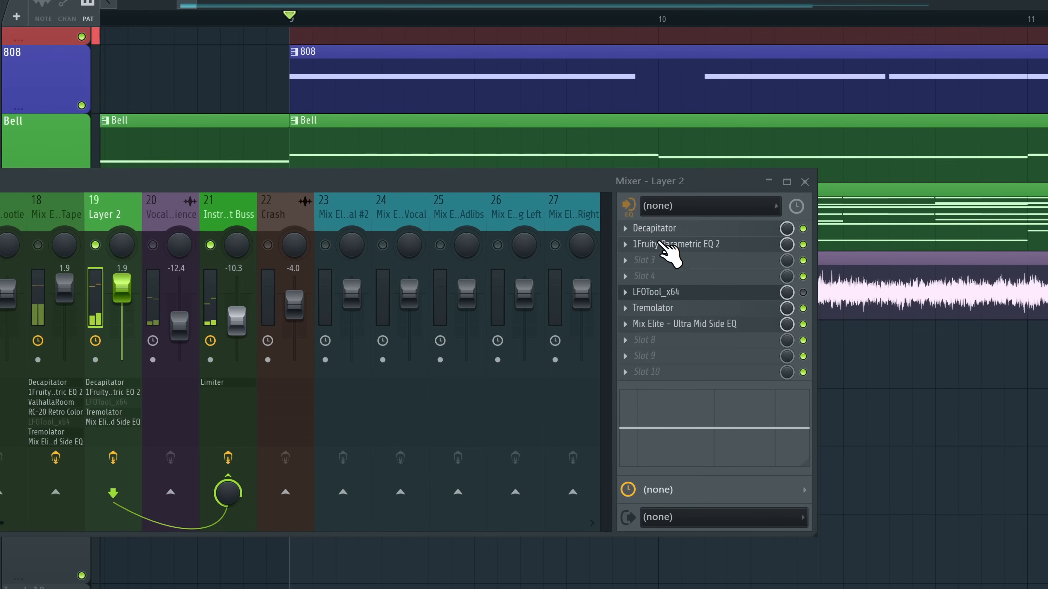
pyautogui.click(625, 292)
pyautogui.click(637, 289)
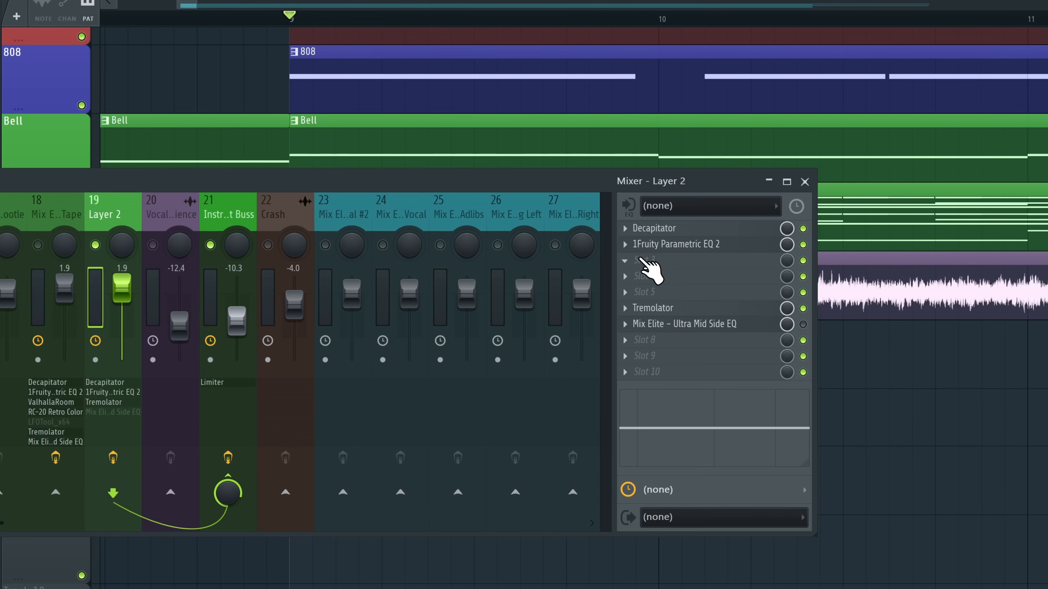
pyautogui.click(625, 228)
pyautogui.click(649, 259)
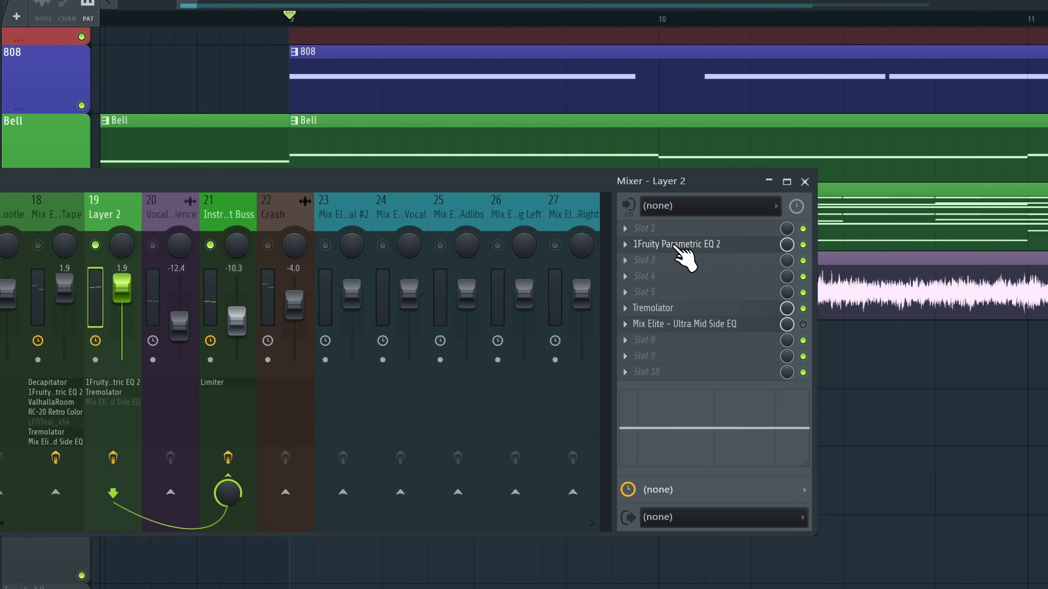
# Flatten Parametric EQ 2 band 6 to about 0 dB and move it up to 10 kHz
pyautogui.click(683, 247)
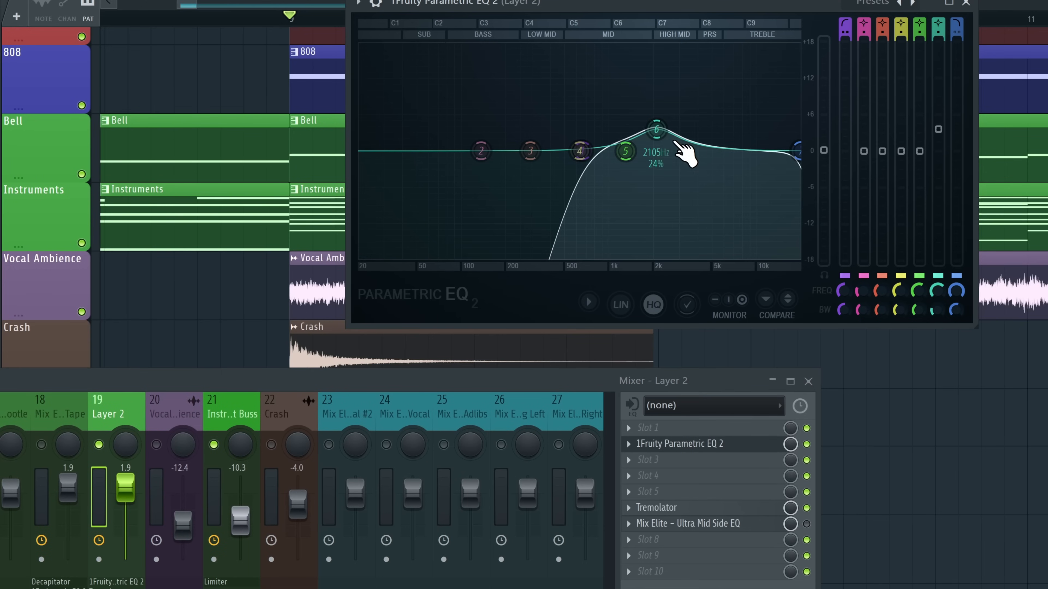
pyautogui.moveTo(661, 134); pyautogui.dragTo(665, 155)
pyautogui.moveTo(584, 154); pyautogui.dragTo(533, 154)
pyautogui.scroll(4, 533, 154)
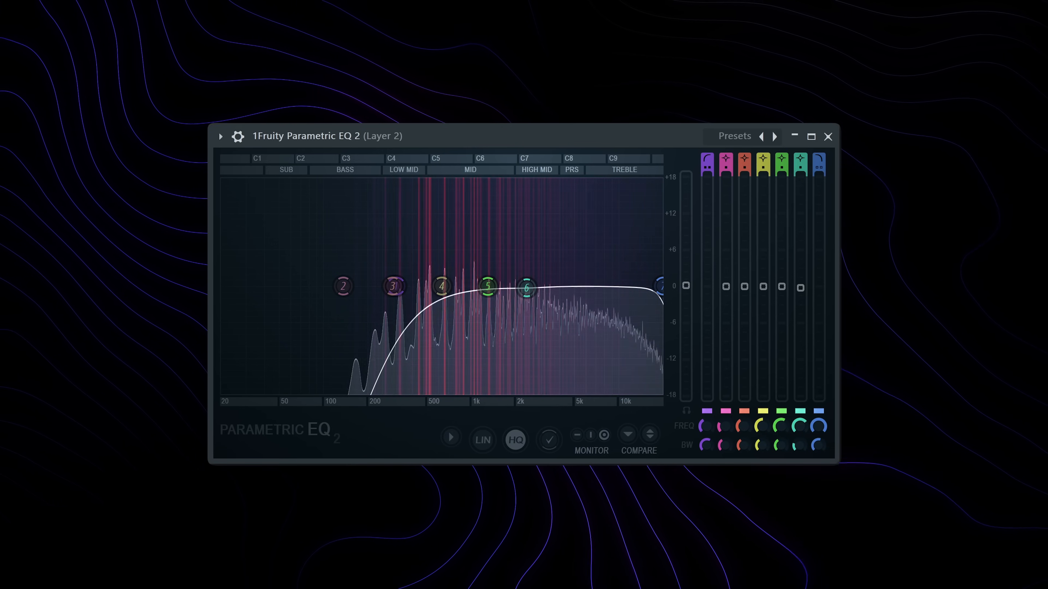
pyautogui.moveTo(530, 292); pyautogui.dragTo(631, 300)
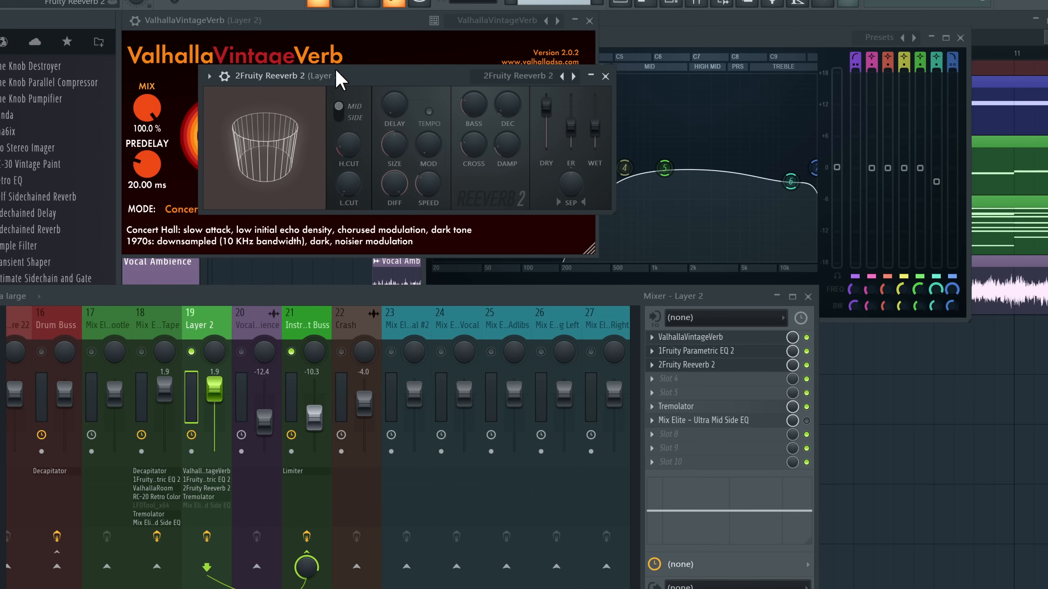
# Set Fruity Reeverb 2's room size to maximum and close the Reeverb 2 and ValhallaVintageVerb windows
pyautogui.moveTo(336, 70); pyautogui.dragTo(480, 86)
pyautogui.moveTo(538, 160); pyautogui.dragTo(538, 120)
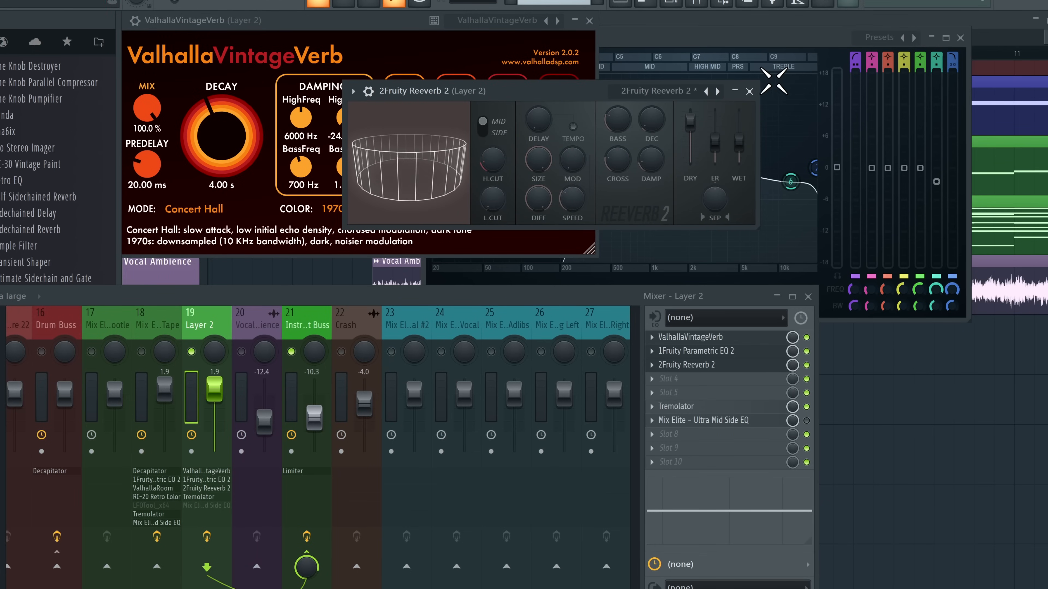
pyautogui.click(749, 91)
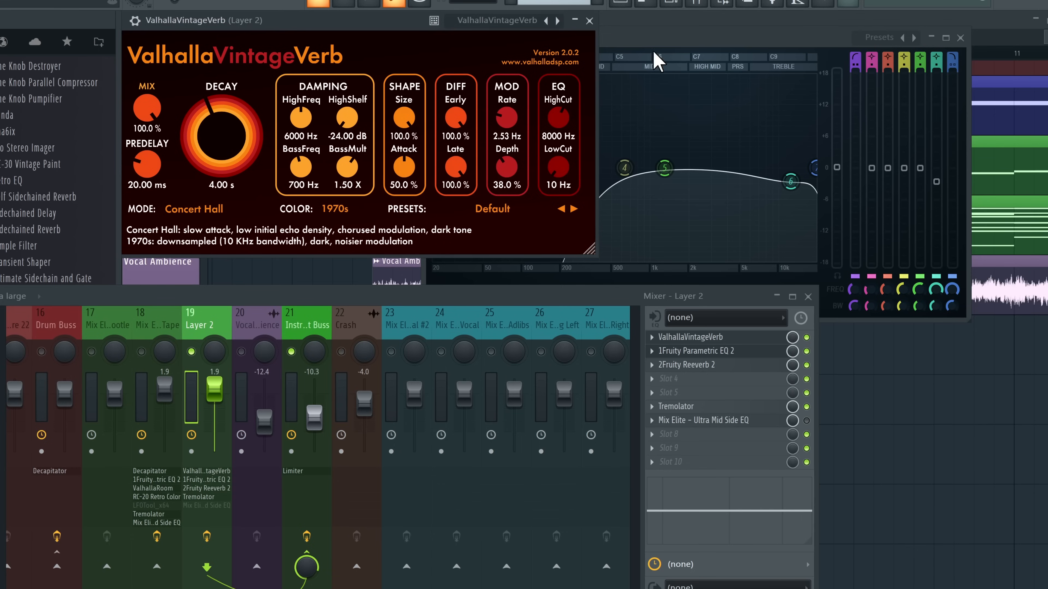
pyautogui.click(589, 20)
# Rename mixer tracks 19 and 18 to 'Layer 1' and 'Layer 2'
pyautogui.click(154, 336)
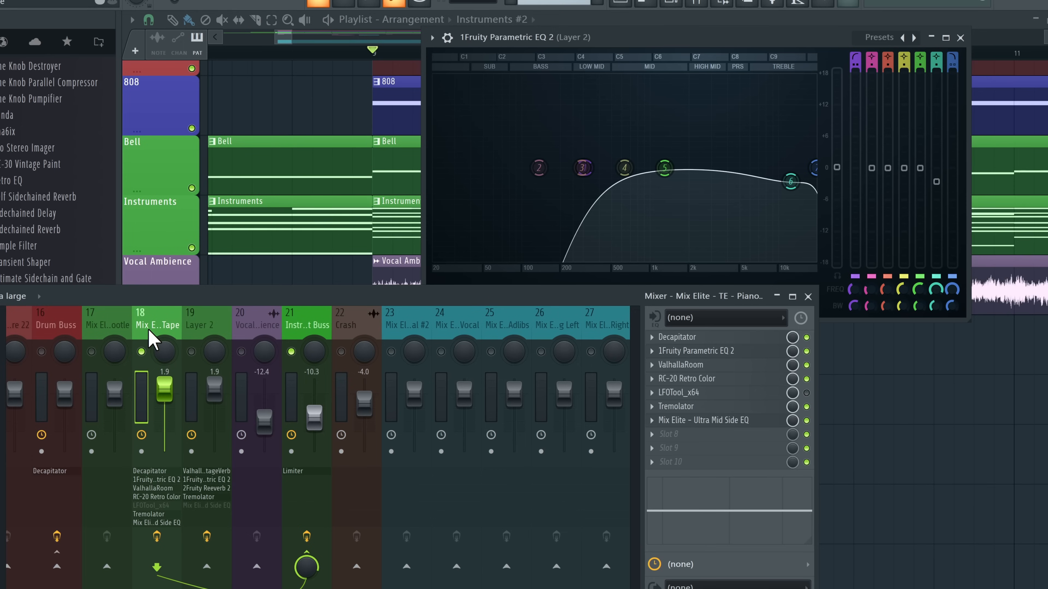
pyautogui.rightClick(194, 355)
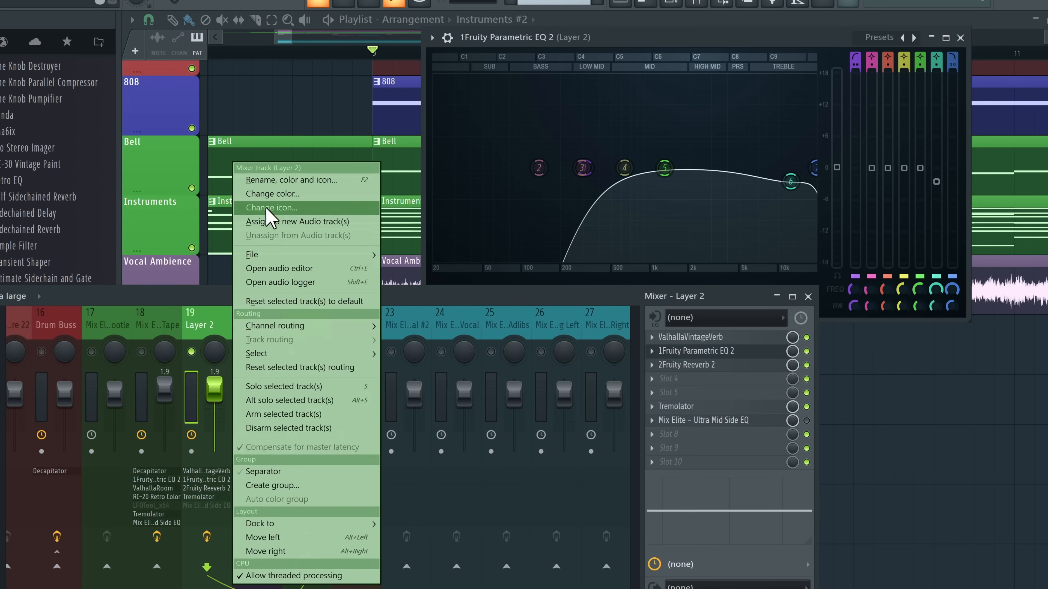
pyautogui.click(283, 180)
pyautogui.press('Return')
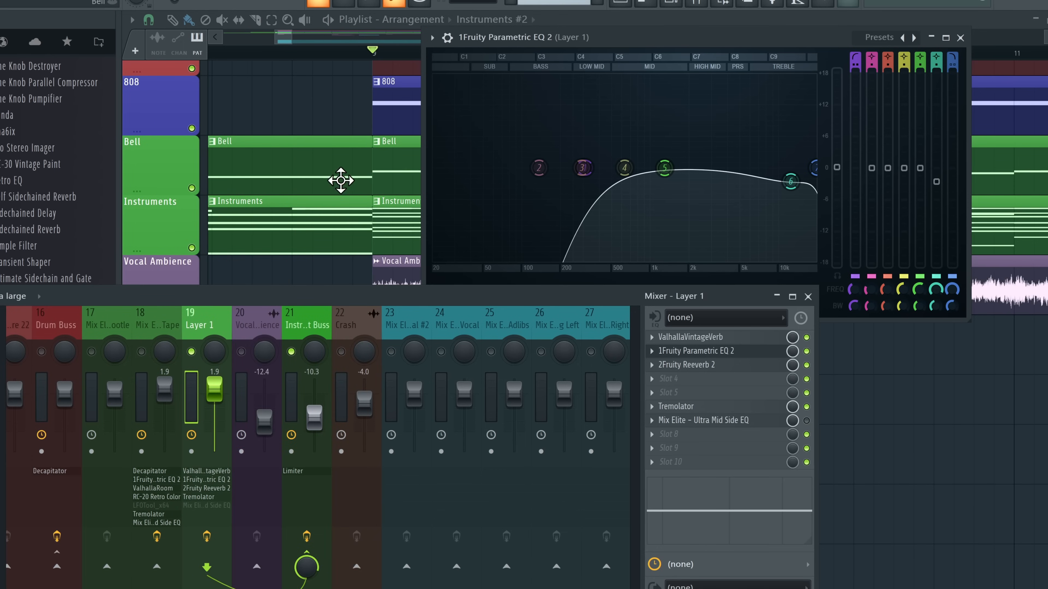
pyautogui.rightClick(159, 328)
pyautogui.click(249, 180)
pyautogui.write('Layer 2')
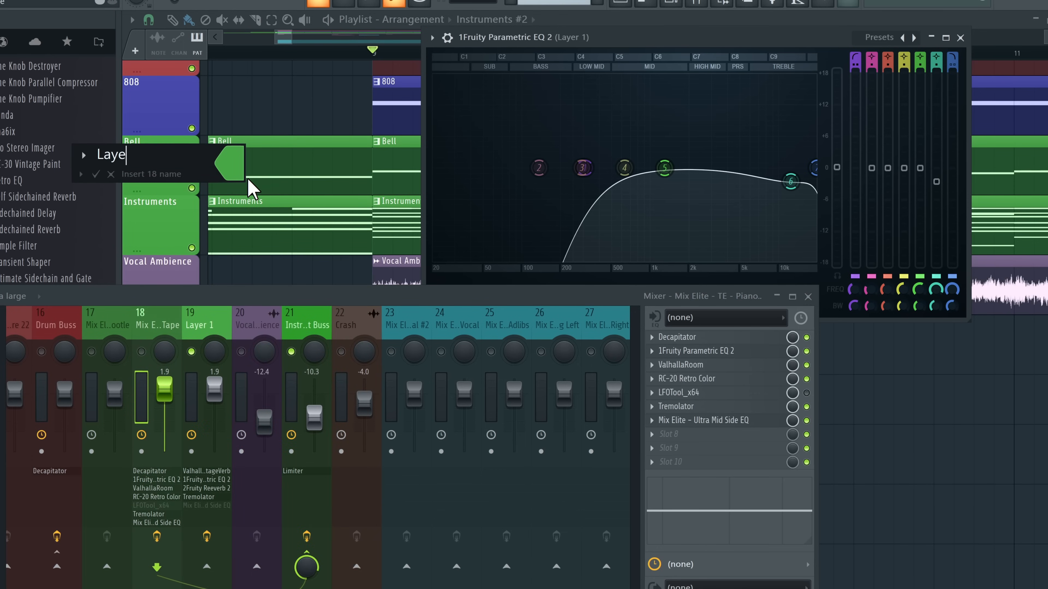
pyautogui.press('Return')
pyautogui.click(206, 354)
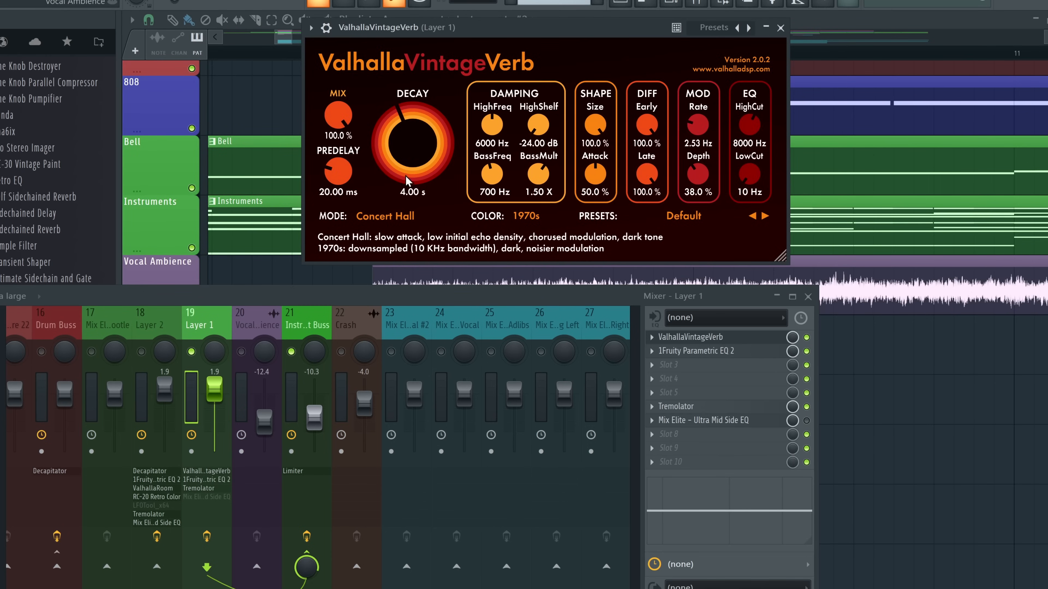
# Set Layer 1's ValhallaVintageVerb to 0.84 s decay, 47% mix and 650 Hz low-cut
pyautogui.scroll(-3, 406, 181)
pyautogui.scroll(-5, 408, 169)
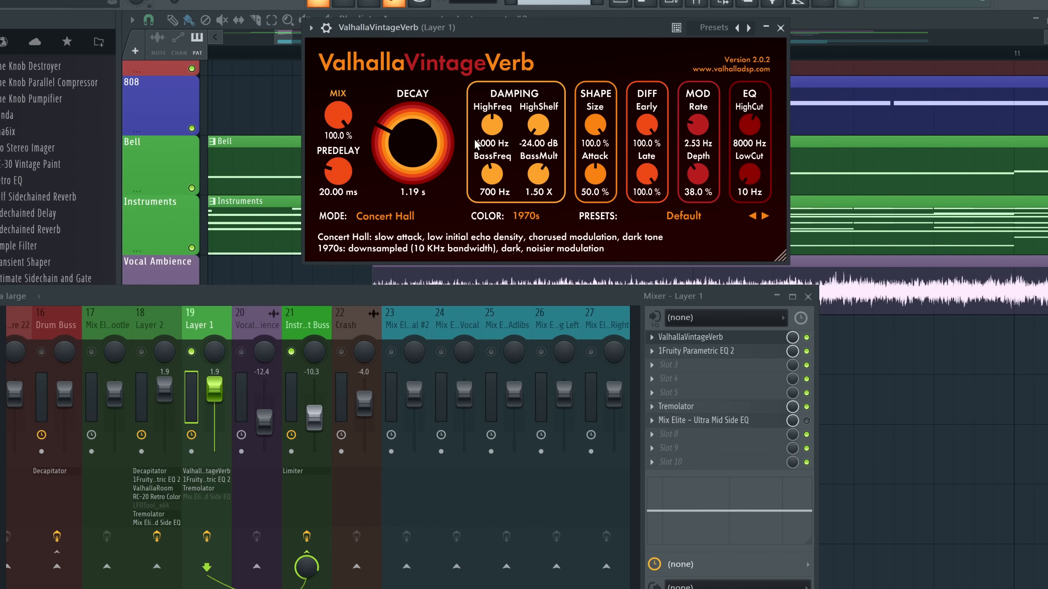
pyautogui.moveTo(451, 38); pyautogui.dragTo(661, 53)
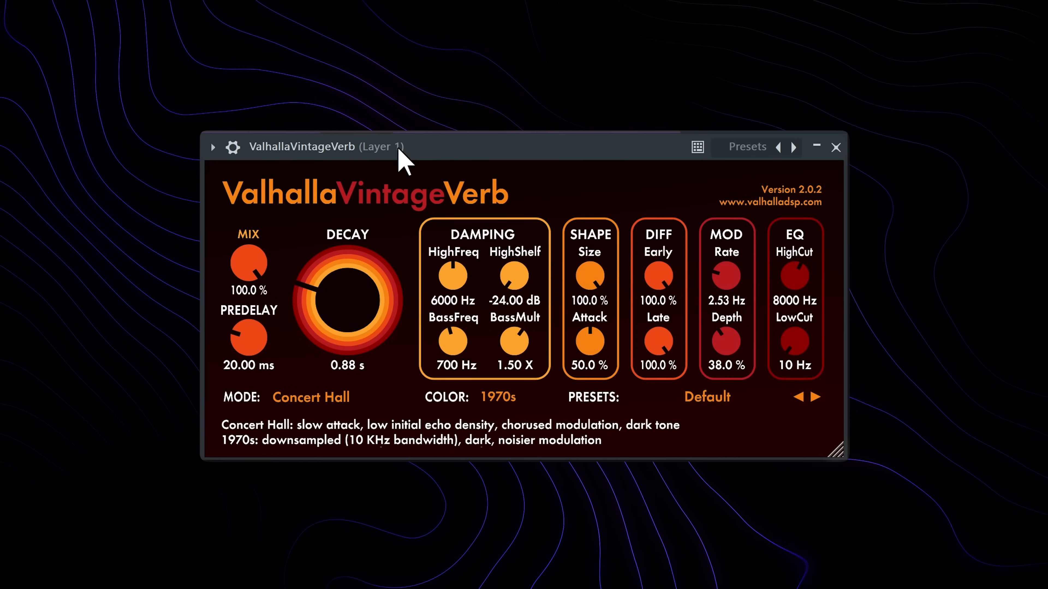
pyautogui.scroll(-5, 344, 299)
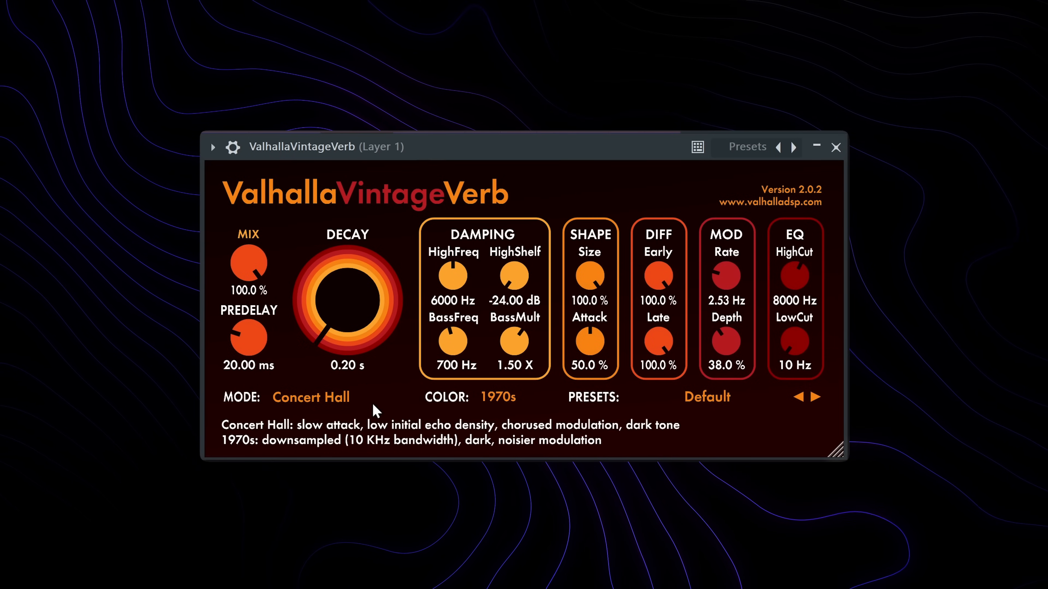
pyautogui.scroll(1, 341, 298)
pyautogui.scroll(4, 342, 298)
pyautogui.scroll(-2, 342, 298)
pyautogui.scroll(-6, 253, 268)
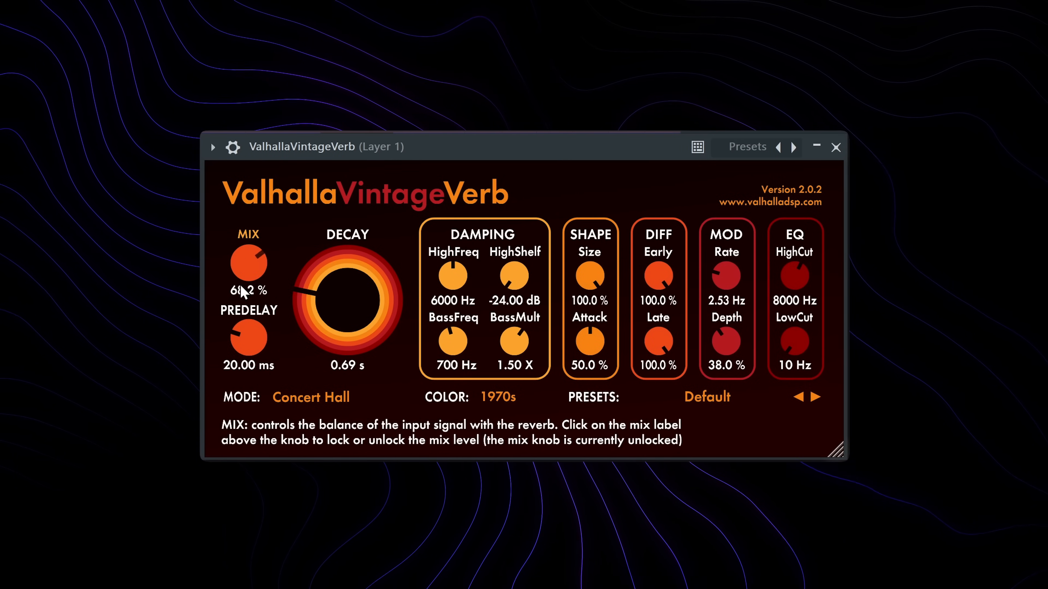
pyautogui.scroll(-6, 248, 264)
pyautogui.scroll(6, 259, 240)
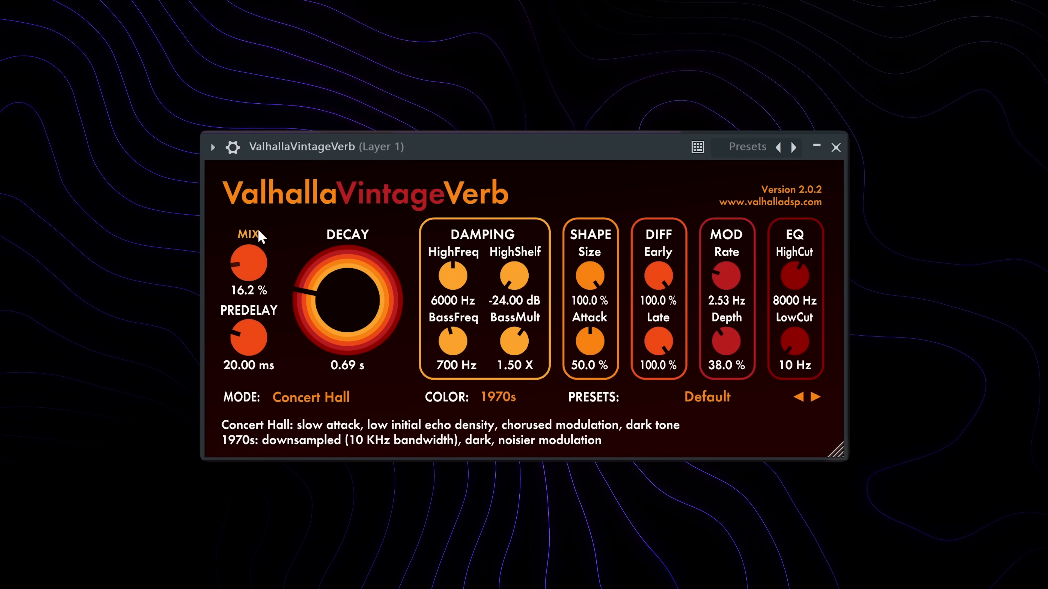
pyautogui.scroll(1, 347, 297)
pyautogui.scroll(-6, 252, 273)
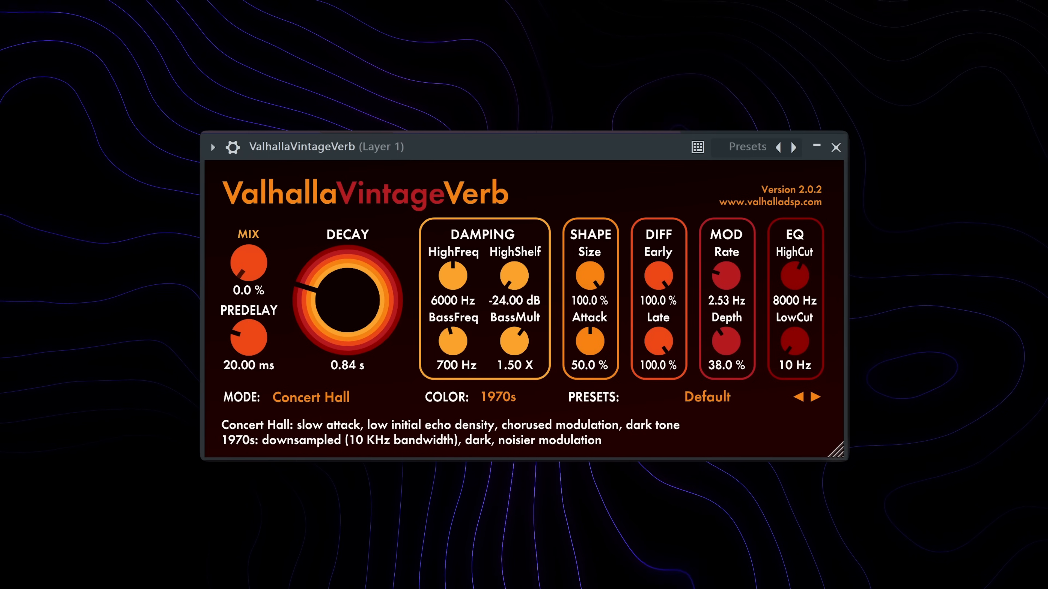
pyautogui.moveTo(257, 281); pyautogui.dragTo(275, 165)
pyautogui.moveTo(794, 341); pyautogui.dragTo(608, 160)
pyautogui.scroll(1, 802, 339)
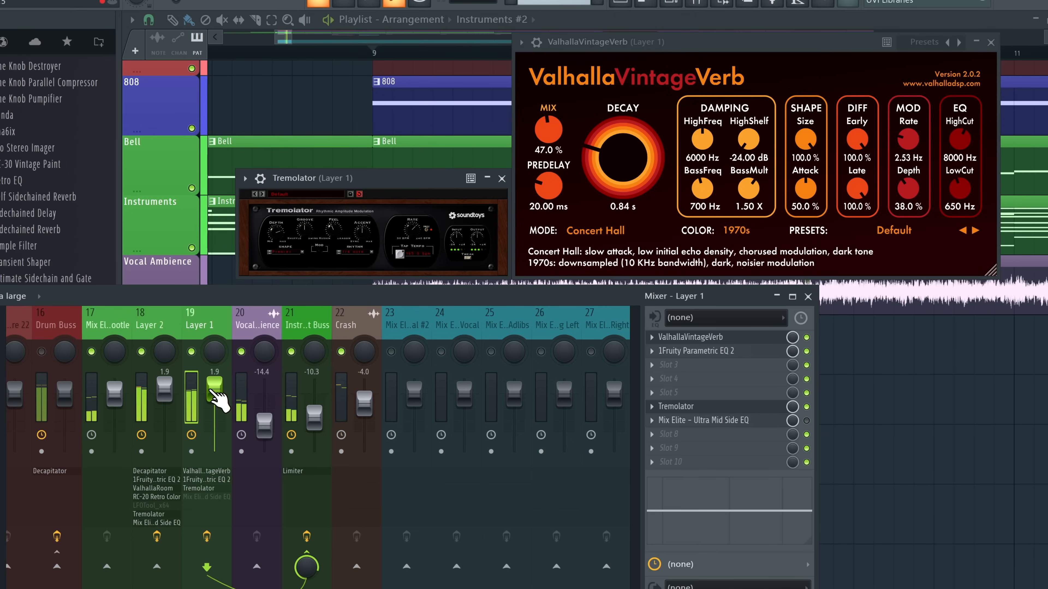
# Set Layer 2's level to -1.9 and Layer 1's to 1.2, and solo Layer 1
pyautogui.moveTo(165, 388); pyautogui.dragTo(164, 392)
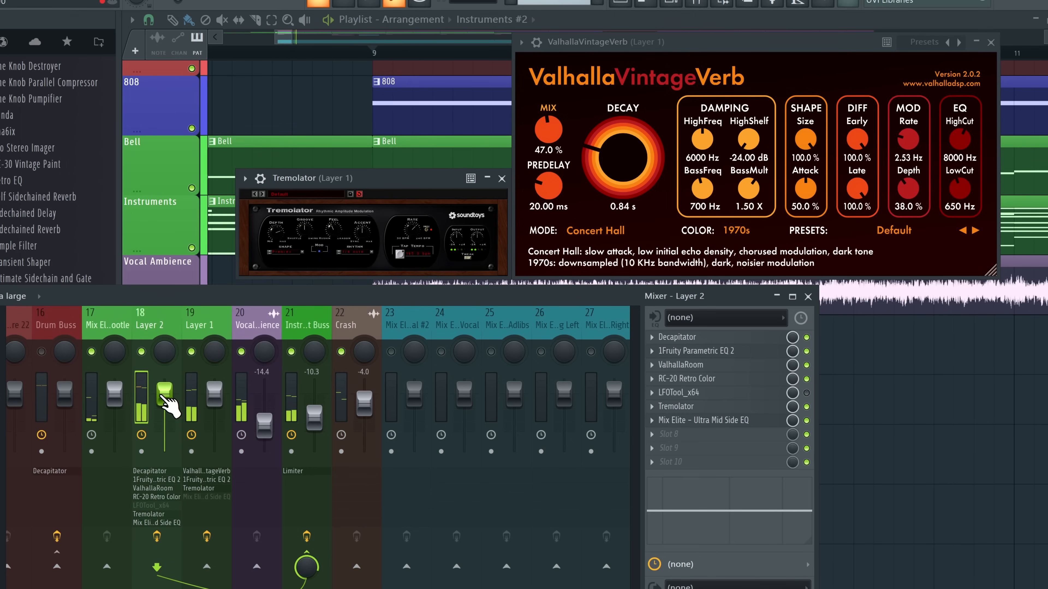
pyautogui.click(229, 397)
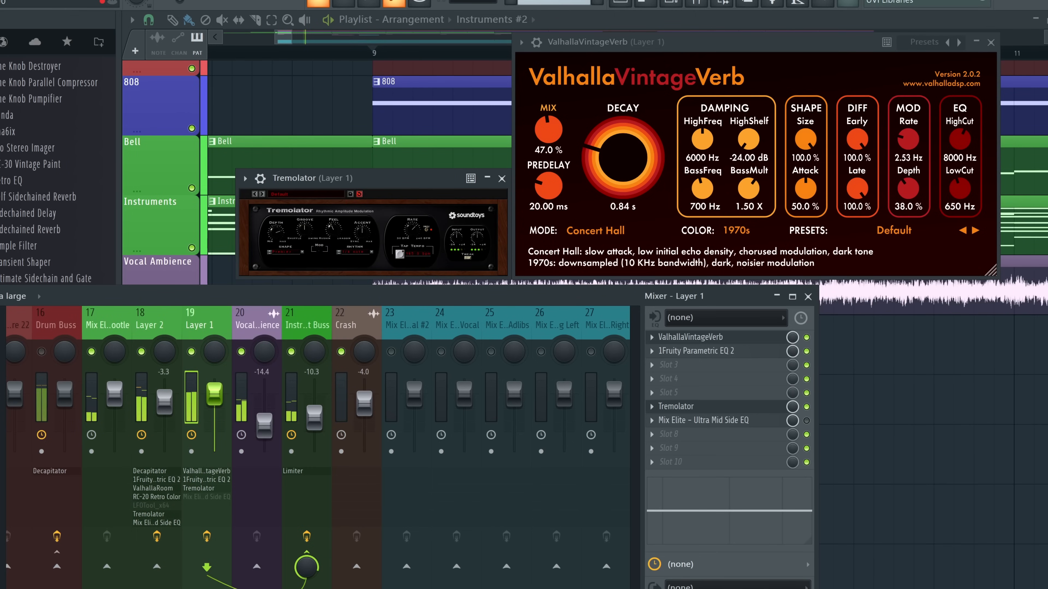
pyautogui.moveTo(169, 404); pyautogui.dragTo(214, 391)
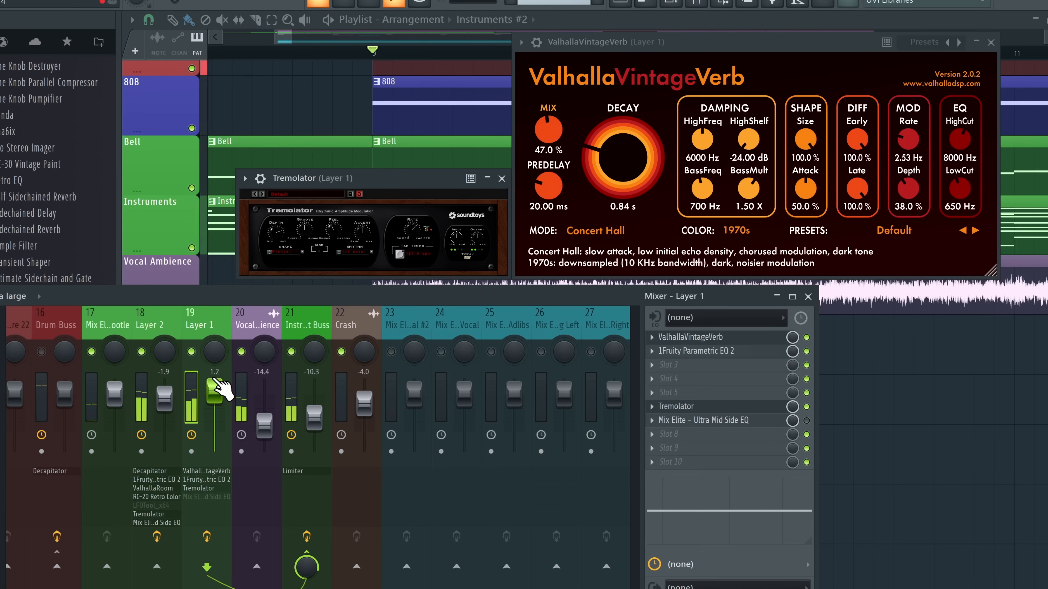
pyautogui.hotkey('alt', 's')
pyautogui.click(251, 346)
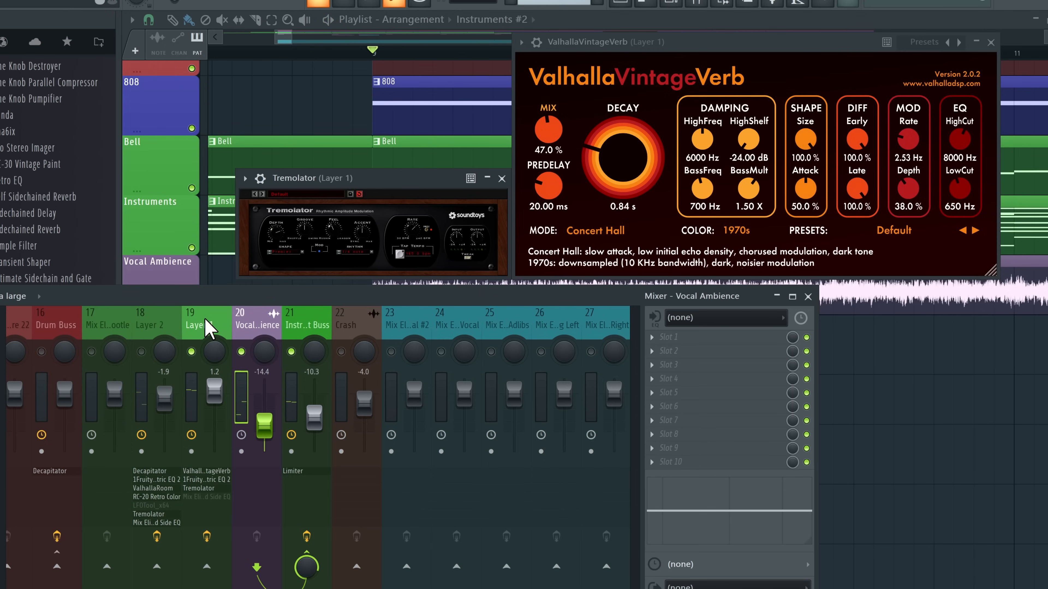
# Adjust Layer 1's Mix Elite, then close its VintageVerb and Tremolator windows
pyautogui.click(208, 328)
pyautogui.click(651, 420)
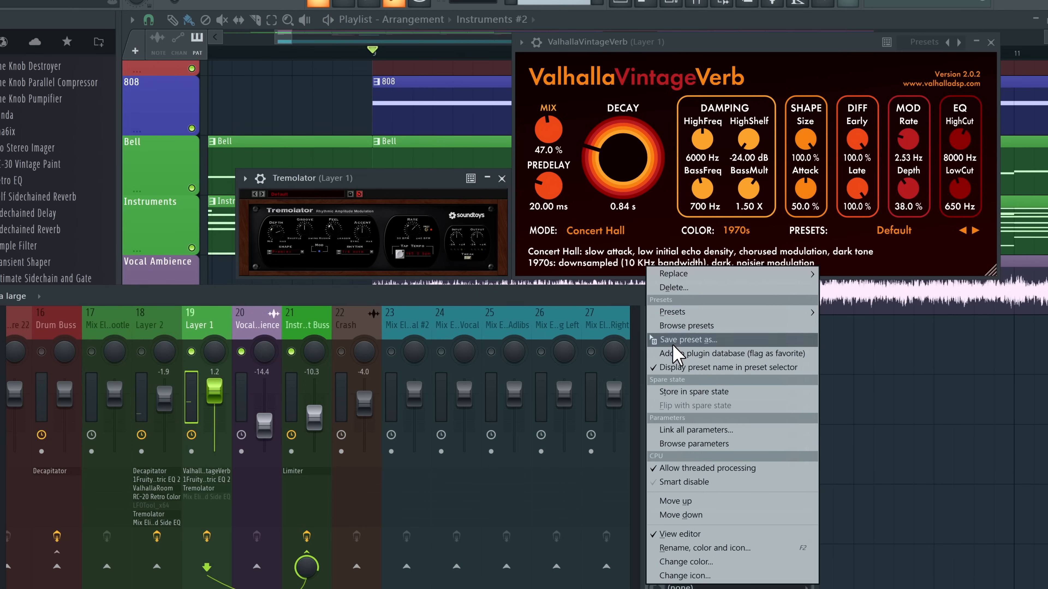
pyautogui.moveTo(667, 334); pyautogui.dragTo(246, 337)
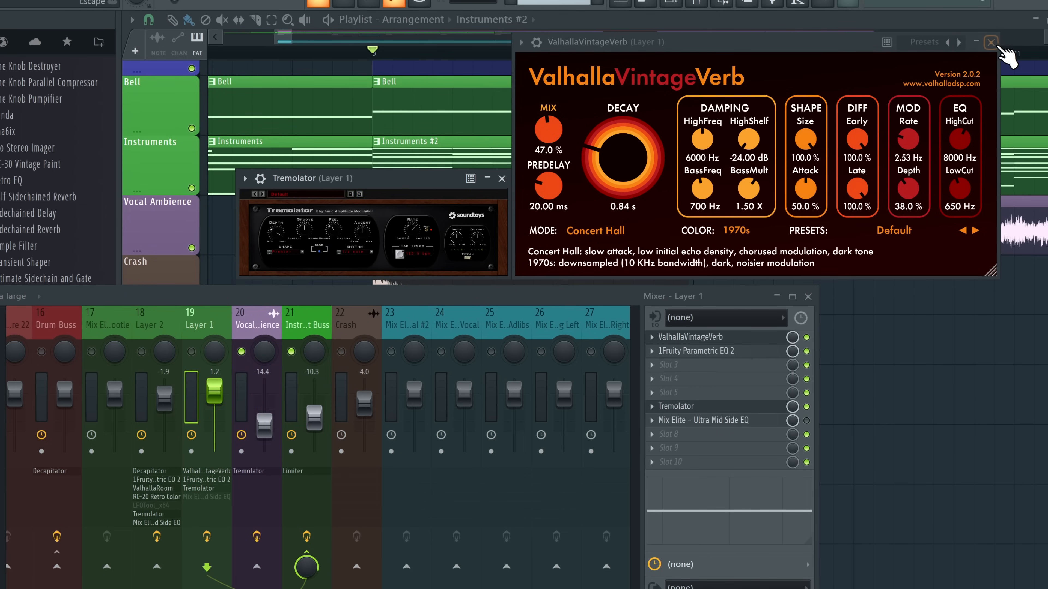
pyautogui.click(991, 42)
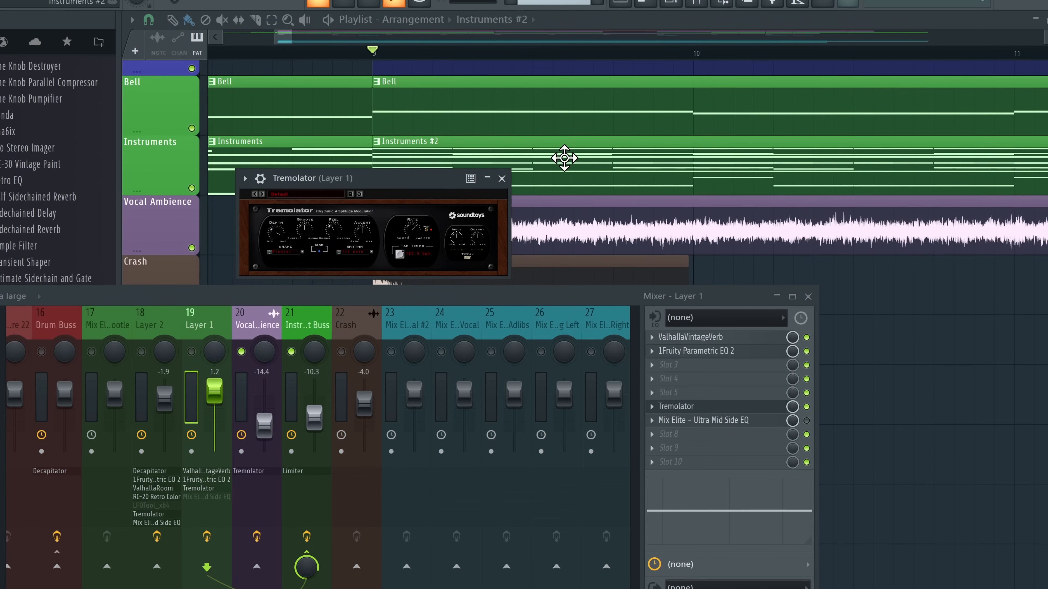
pyautogui.click(502, 178)
# Play the mix, raise Vocal Ambience to about -7.7 dB, and check its Tremolator
pyautogui.press('space')
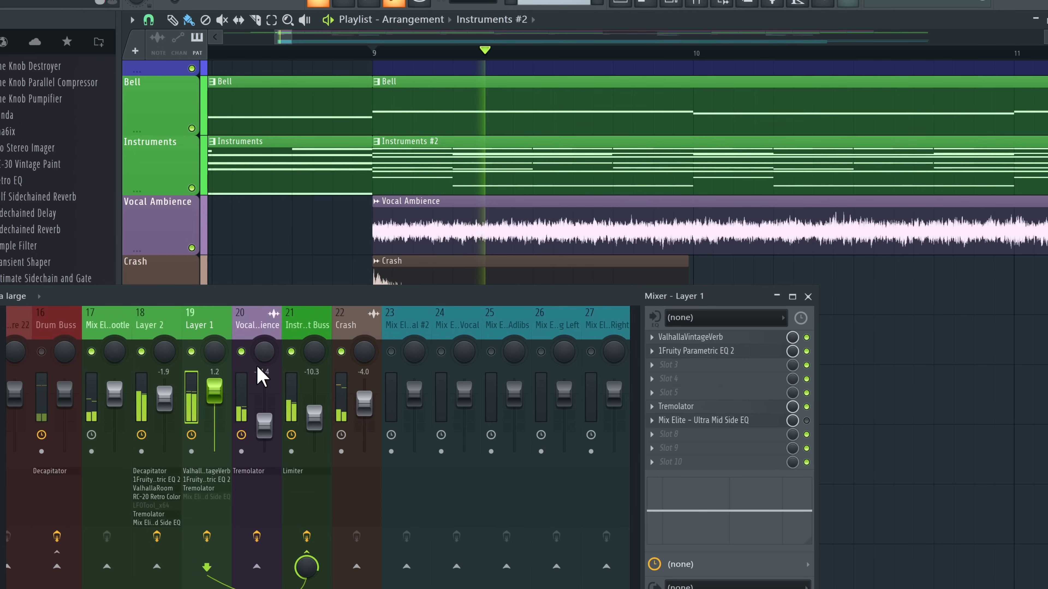
pyautogui.moveTo(264, 425)
pyautogui.mouseDown()
pyautogui.moveTo(264, 406)
pyautogui.moveTo(264, 420)
pyautogui.mouseUp()
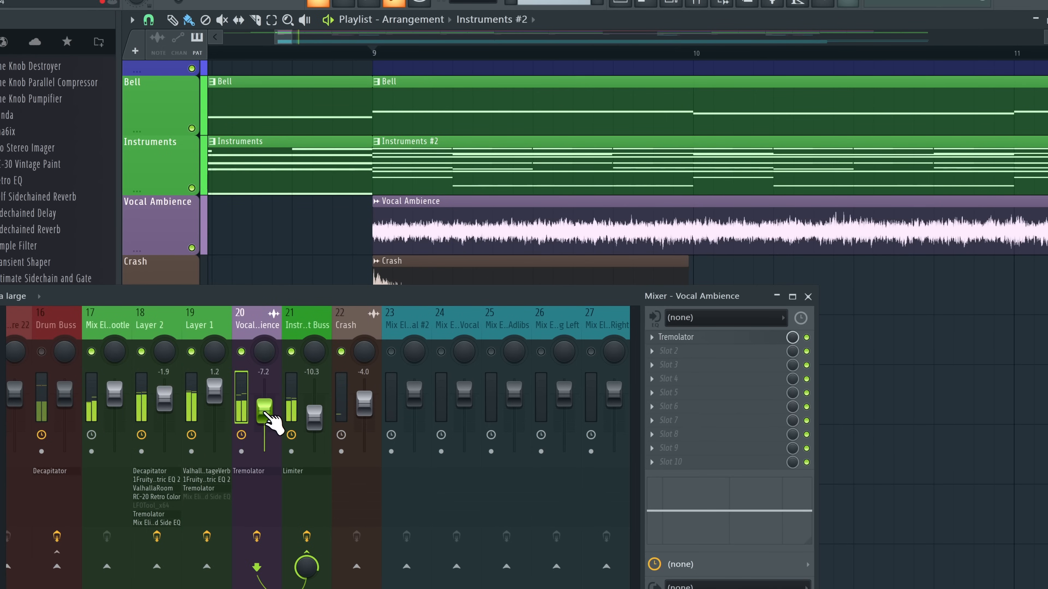
pyautogui.click(673, 338)
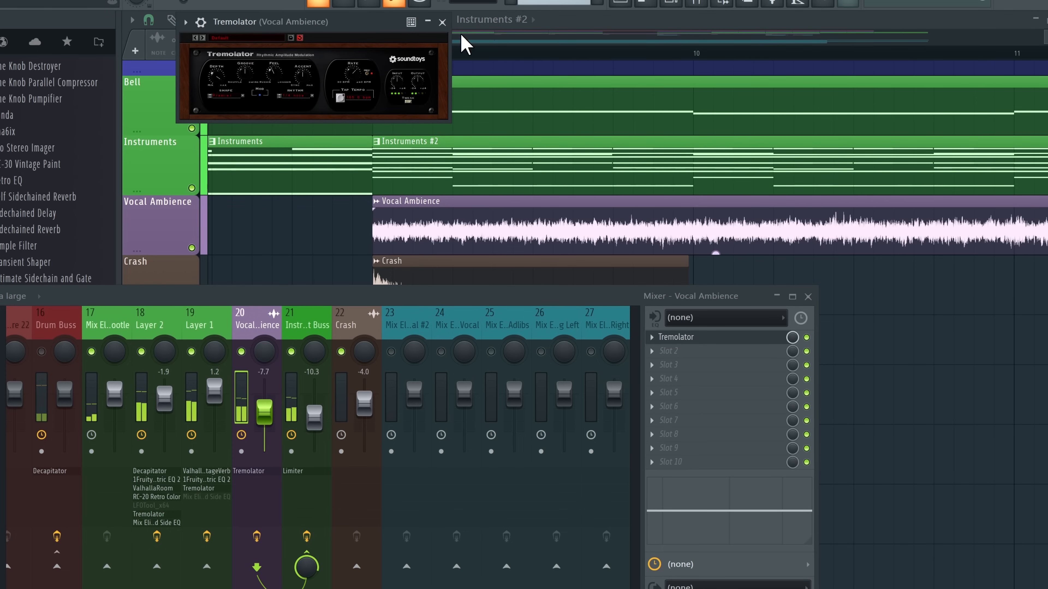
pyautogui.click(442, 22)
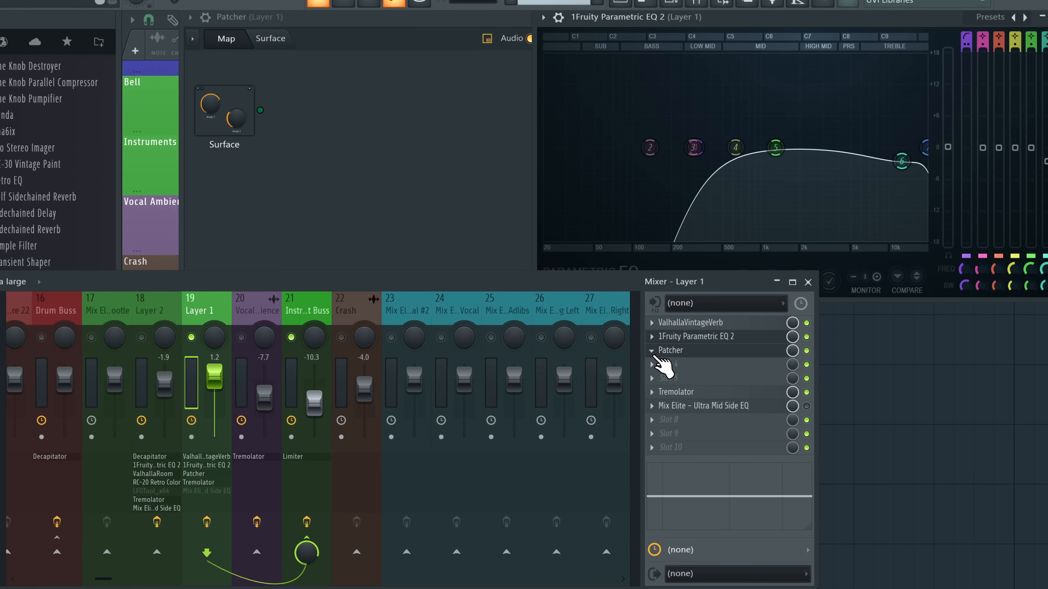
# Delete the Patcher effect from Layer 1's chain
pyautogui.click(652, 353)
pyautogui.click(731, 269)
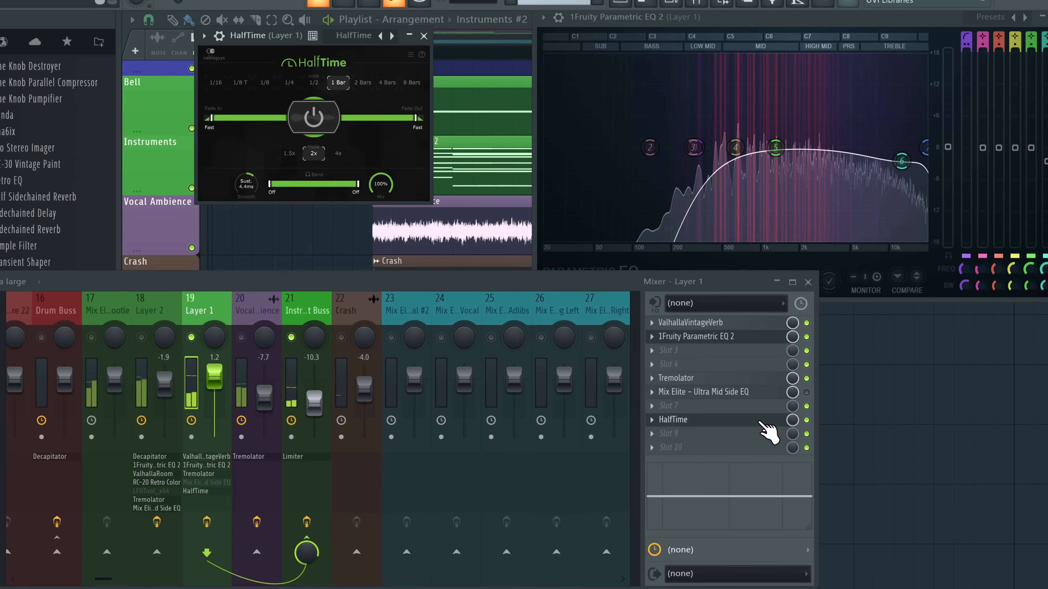
pyautogui.scroll(1, 760, 421)
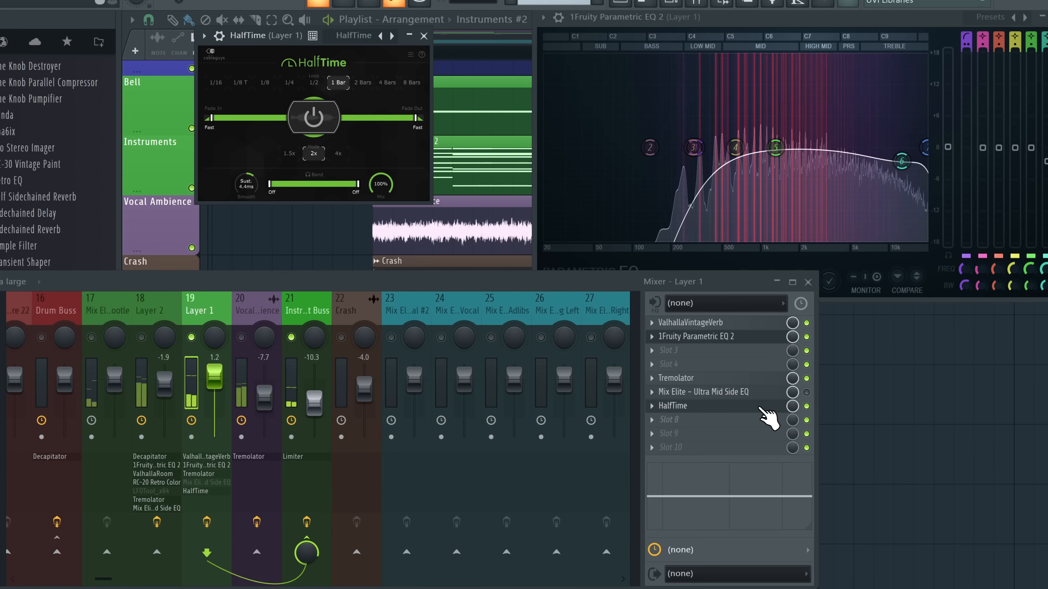
# Bypass and delete HalfTime from Layer 1, then pick a plugin for empty Slot 3
pyautogui.click(807, 406)
pyautogui.press('space')
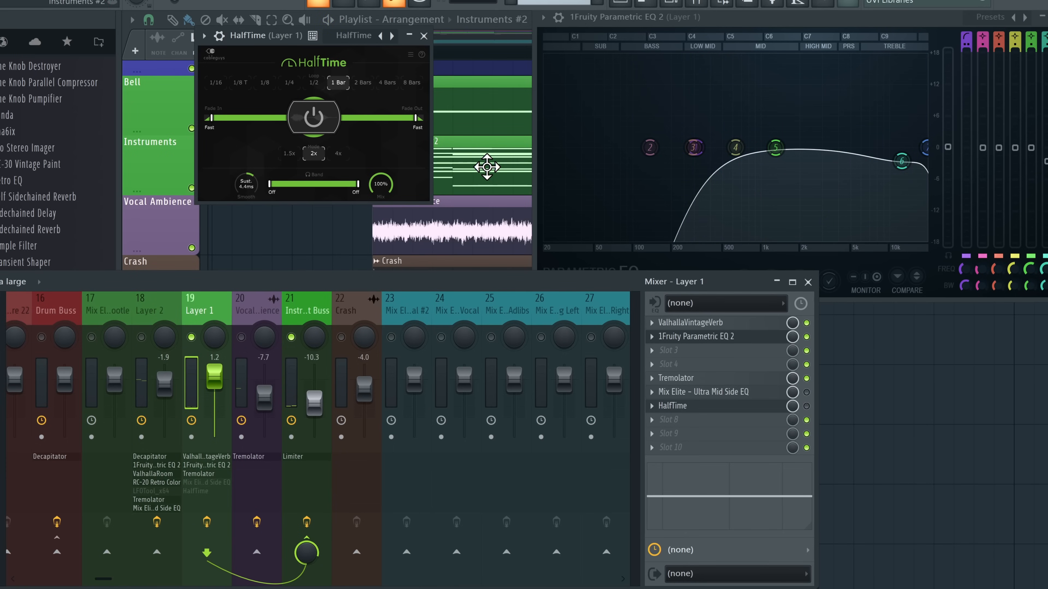
pyautogui.rightClick(676, 406)
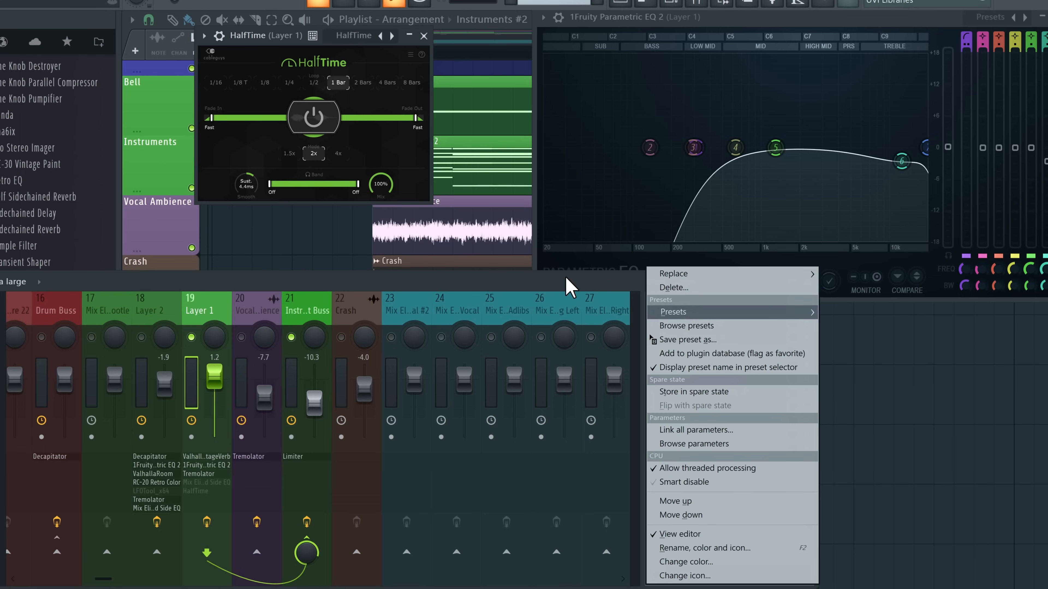
pyautogui.click(686, 288)
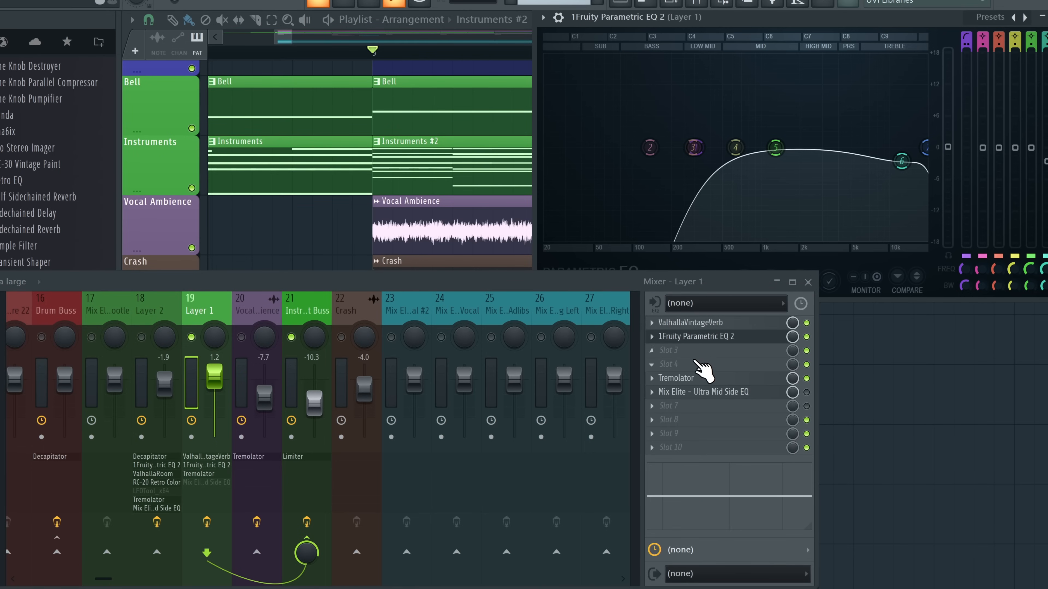
pyautogui.click(697, 352)
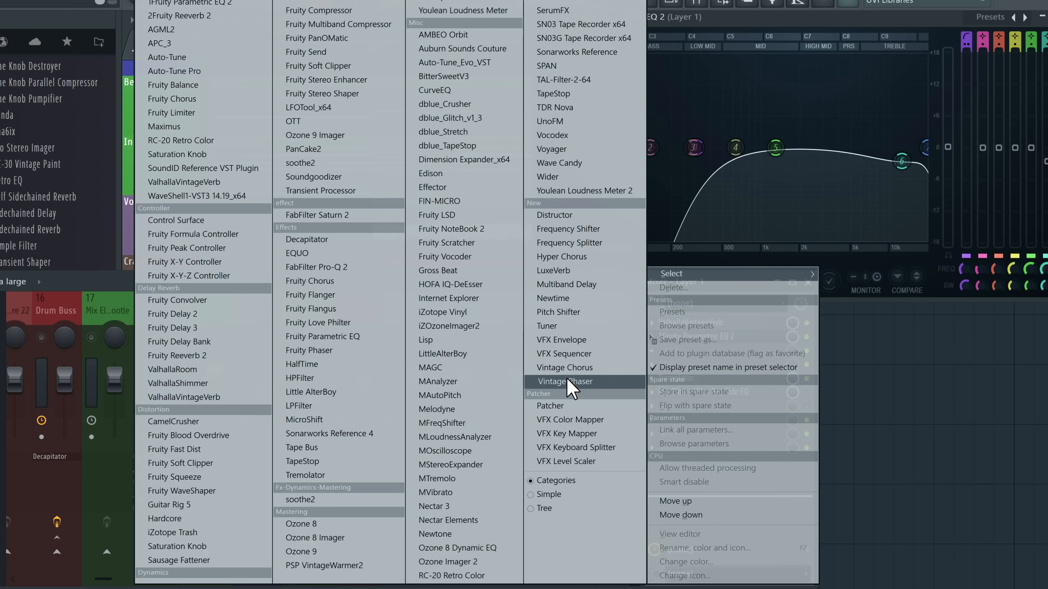
# Add Pitch Shifter inside the Patcher with pitch +12 and mix lowered to 63
pyautogui.press('F8')
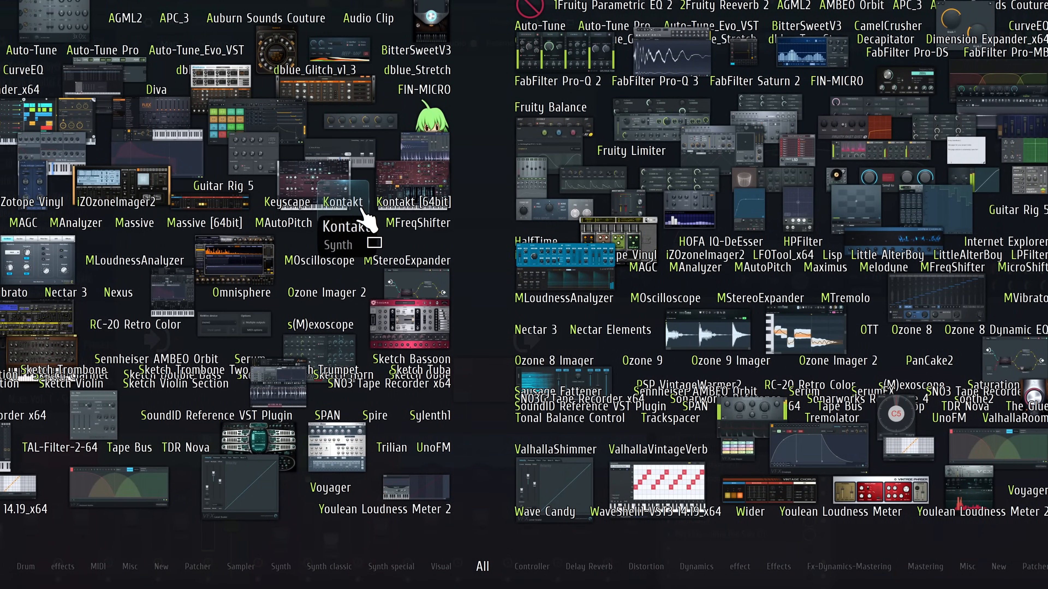
pyautogui.click(560, 383)
pyautogui.doubleClick(304, 233)
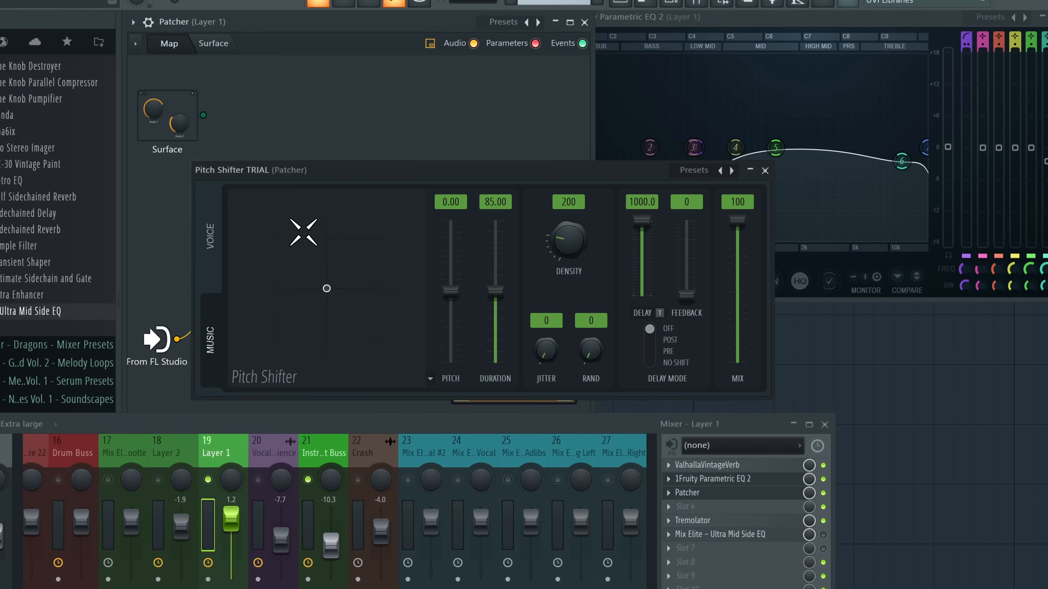
pyautogui.press('space')
pyautogui.moveTo(399, 177); pyautogui.dragTo(433, 118)
pyautogui.moveTo(485, 232); pyautogui.dragTo(484, 161)
pyautogui.moveTo(771, 162); pyautogui.dragTo(771, 213)
pyautogui.click(798, 111)
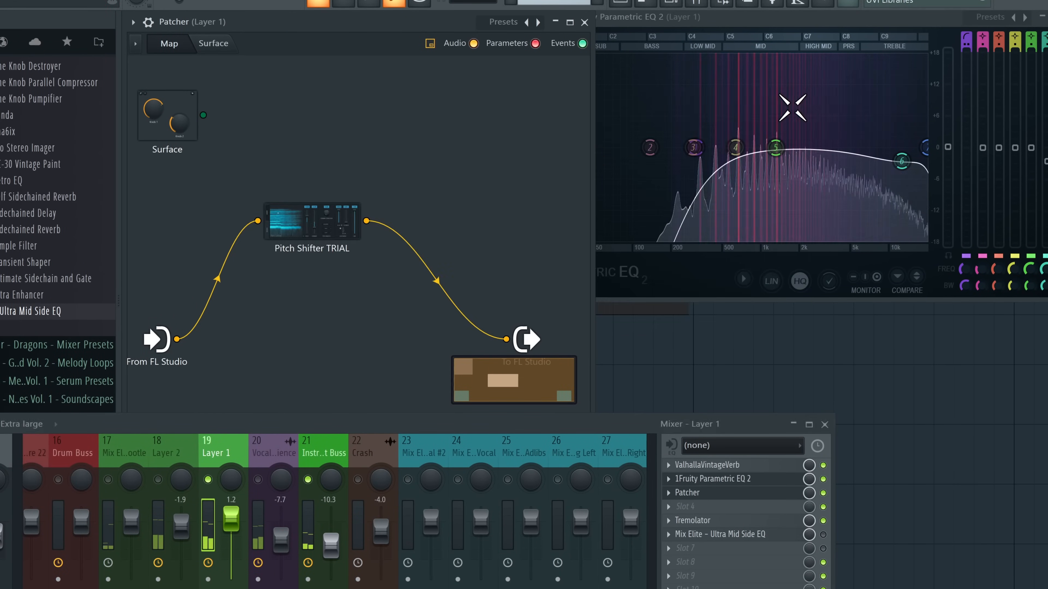
# Shorten the Pitch Shifter's grain duration and raise its density
pyautogui.doubleClick(264, 208)
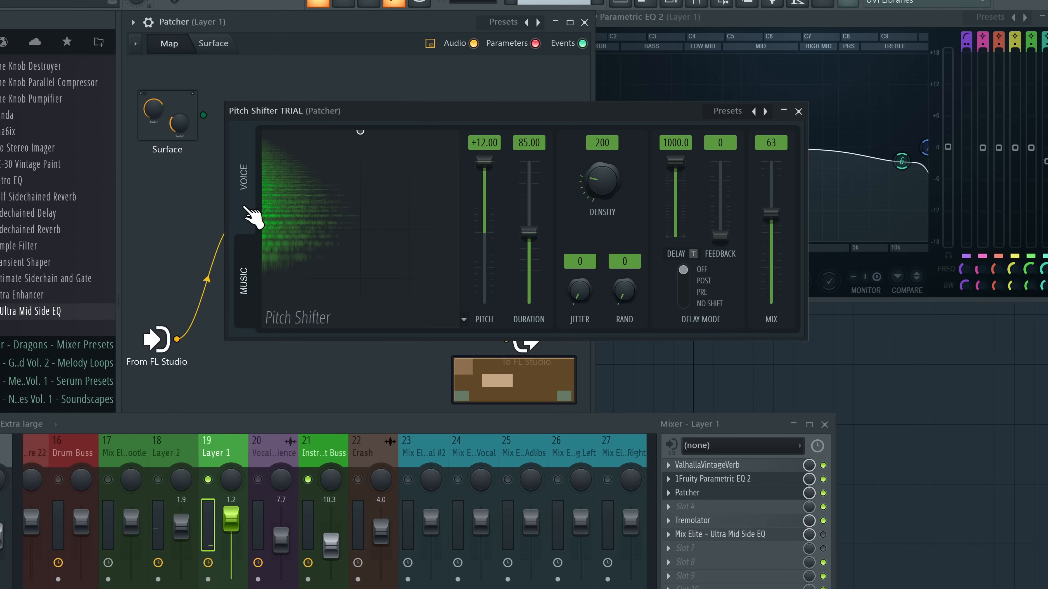
pyautogui.press('space')
pyautogui.moveTo(361, 135)
pyautogui.mouseDown()
pyautogui.moveTo(268, 139)
pyautogui.moveTo(444, 269)
pyautogui.moveTo(458, 133)
pyautogui.moveTo(463, 140)
pyautogui.moveTo(358, 138)
pyautogui.mouseUp()
pyautogui.moveTo(603, 180); pyautogui.dragTo(604, 147)
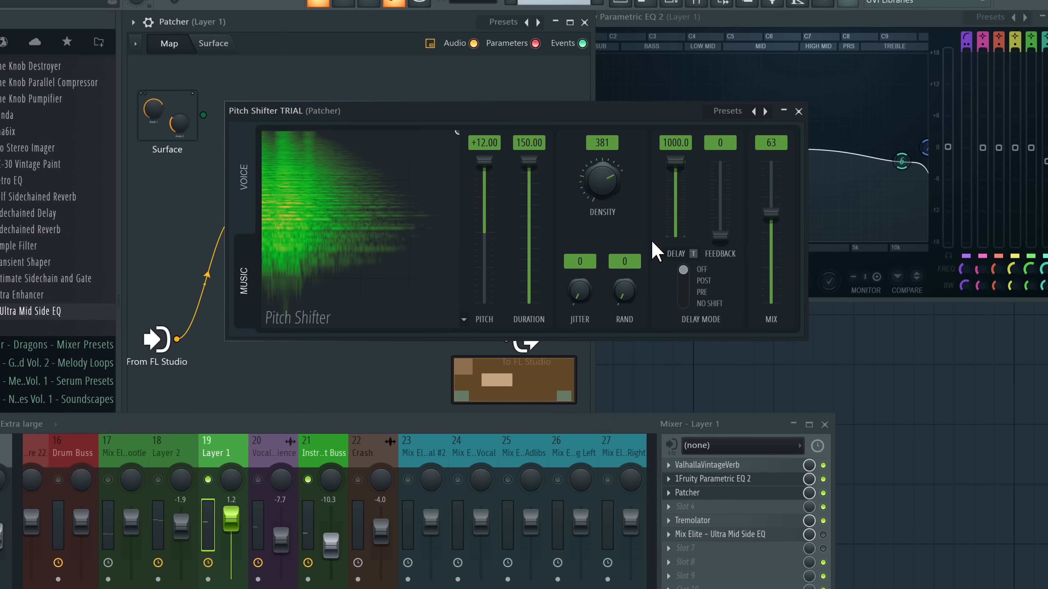
pyautogui.click(798, 111)
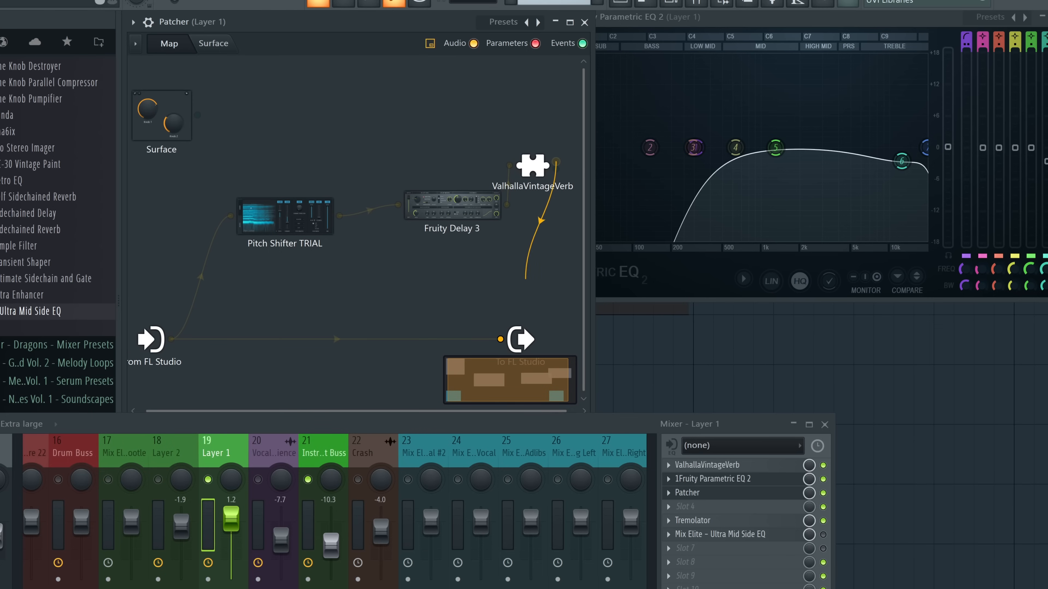
# Place Fruity Delay 3 in the Patcher chain and load its Chorus preset
pyautogui.moveTo(453, 209); pyautogui.dragTo(421, 173)
pyautogui.doubleClick(421, 173)
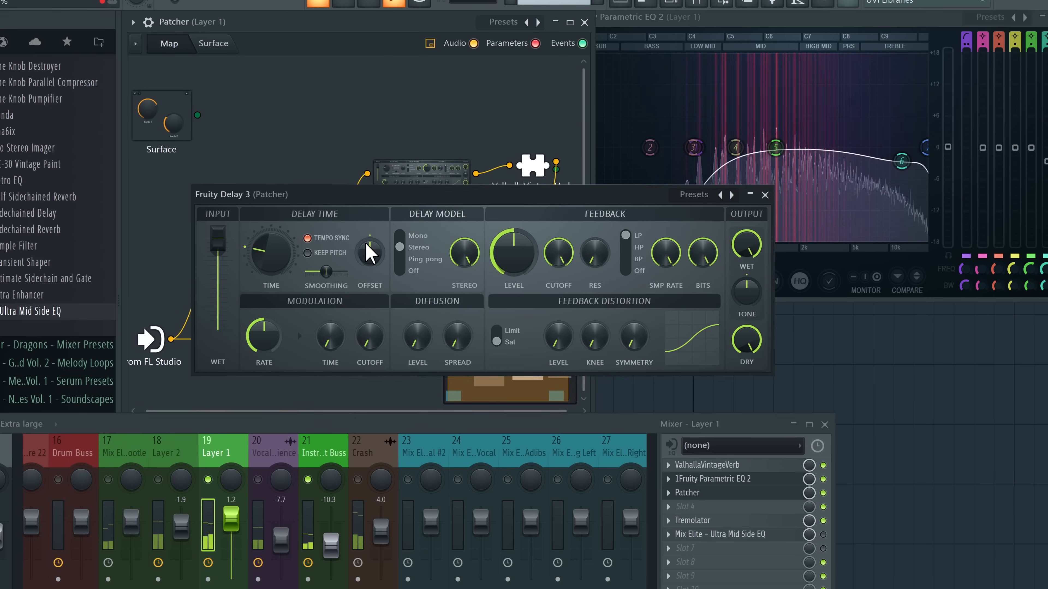
pyautogui.click(731, 195)
pyautogui.click(705, 198)
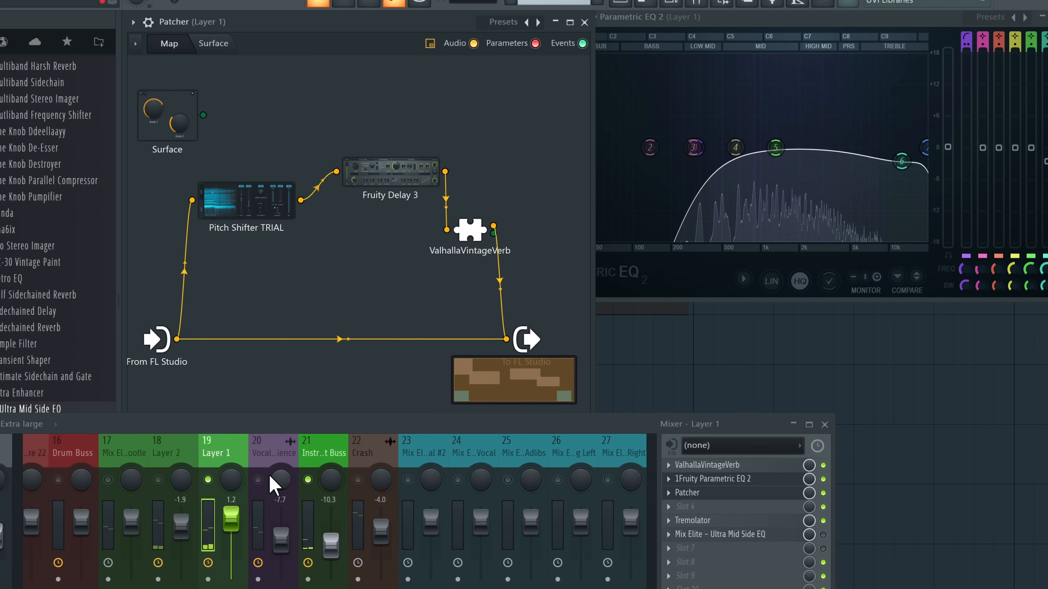
# Unsolo Layer 1 and raise its level to 2.7
pyautogui.rightClick(208, 479)
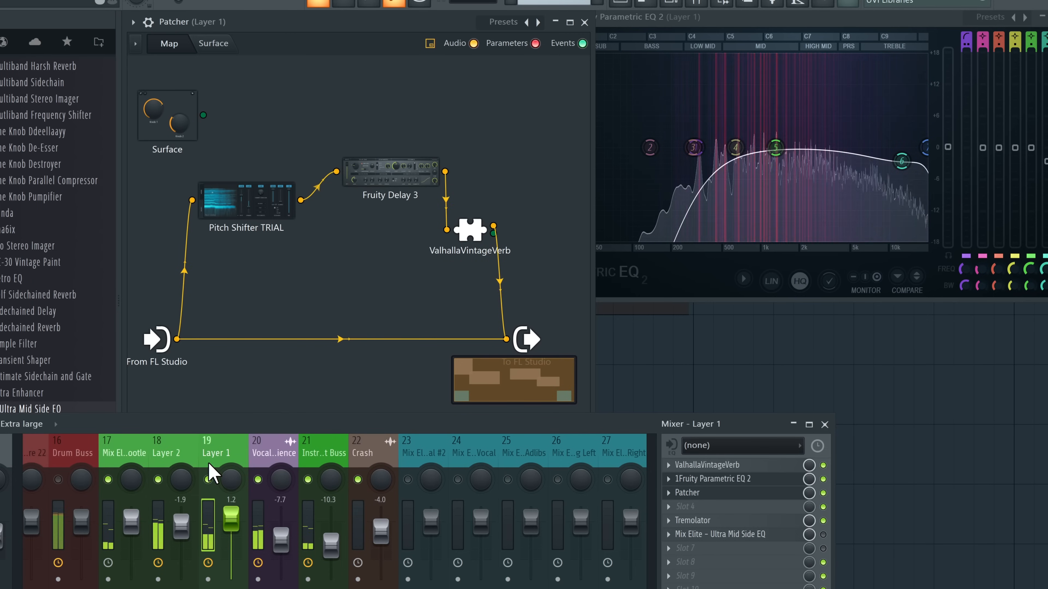
pyautogui.moveTo(231, 525); pyautogui.dragTo(231, 521)
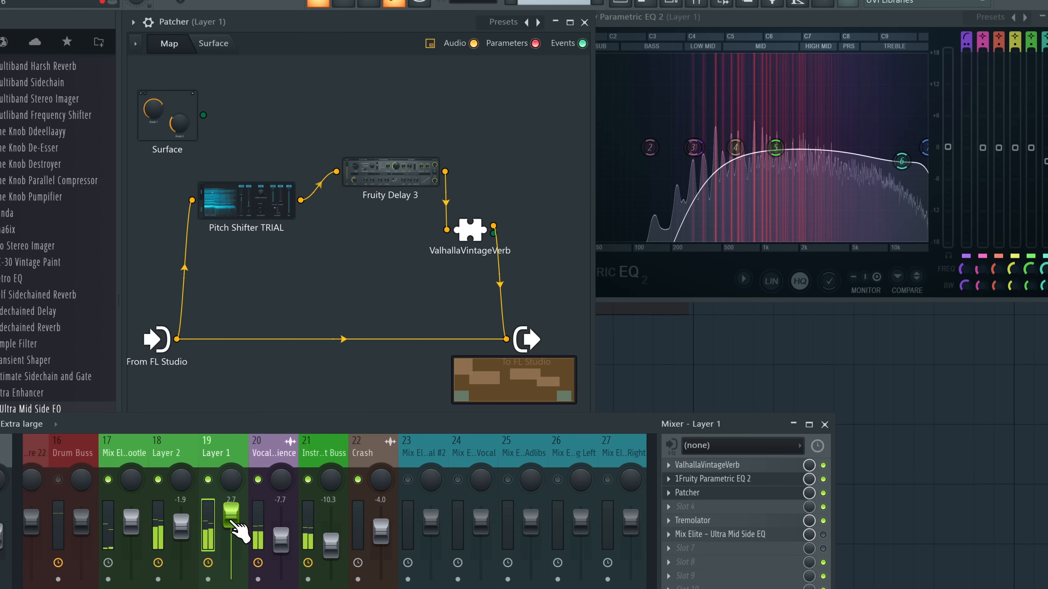
pyautogui.click(669, 493)
# Swap Layer 1's Patcher for Soundtoys Crystallizer at 1200 cents pitch, then stop playback
pyautogui.click(684, 269)
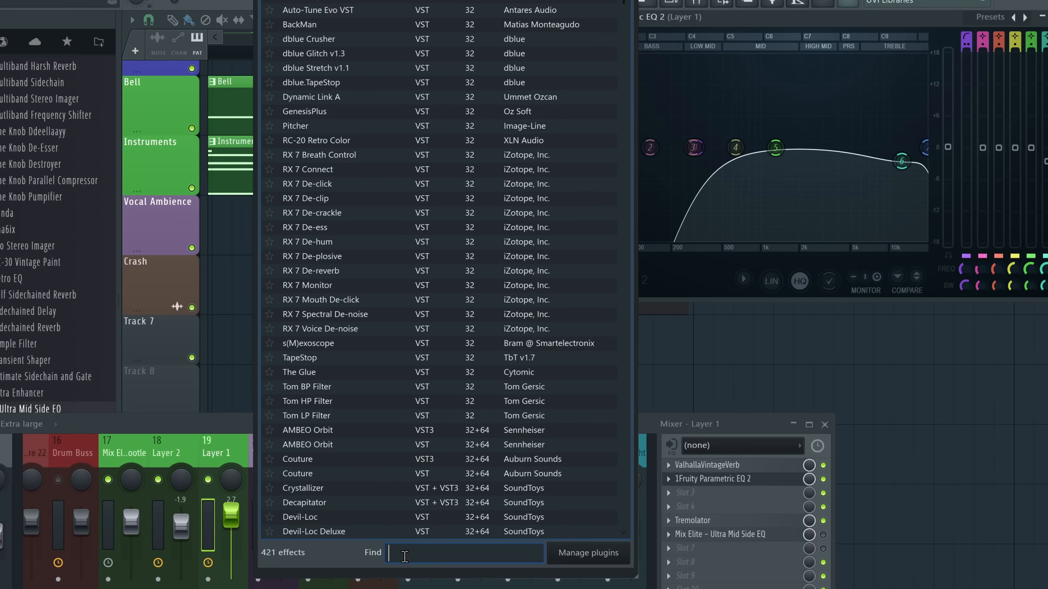
pyautogui.write('c')
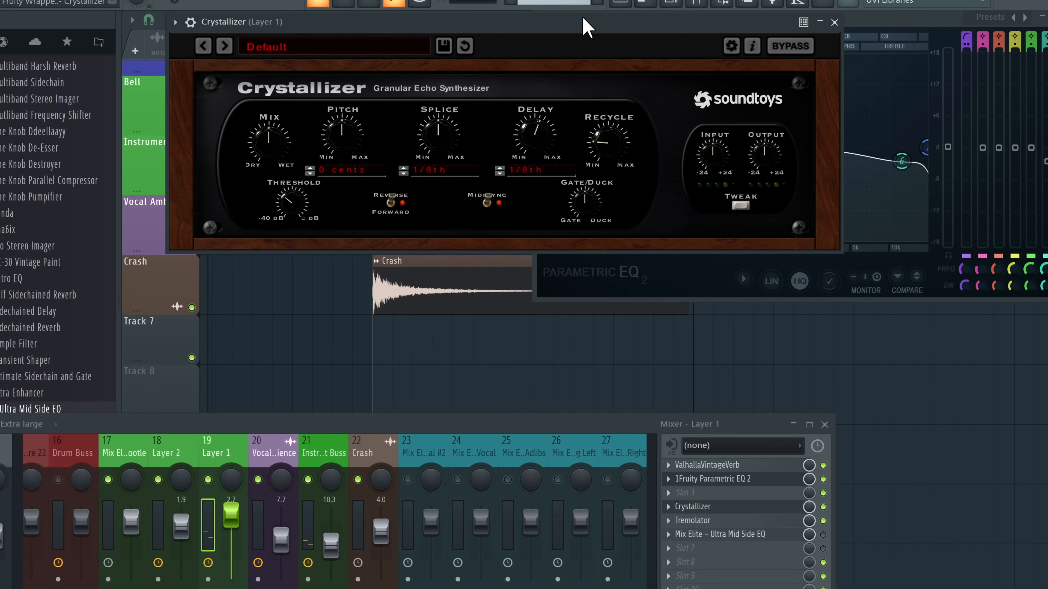
pyautogui.moveTo(583, 19); pyautogui.dragTo(538, 20)
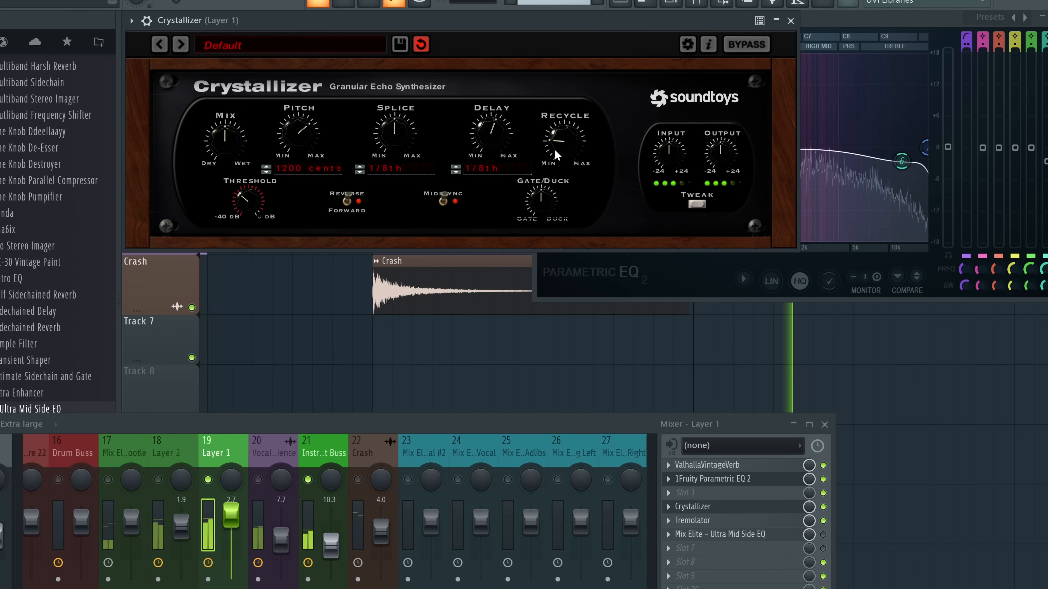
pyautogui.press('space')
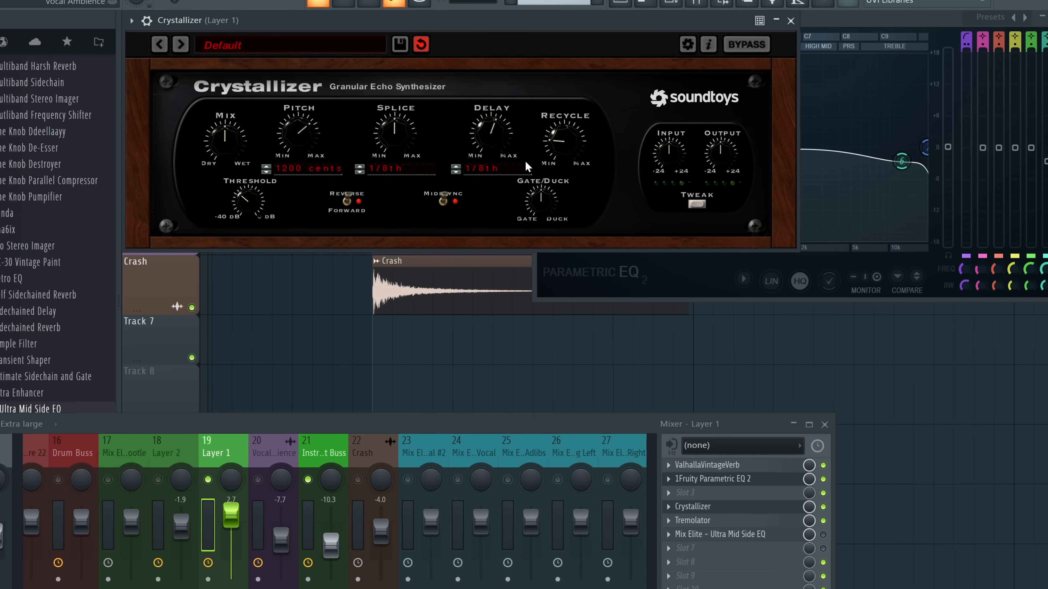
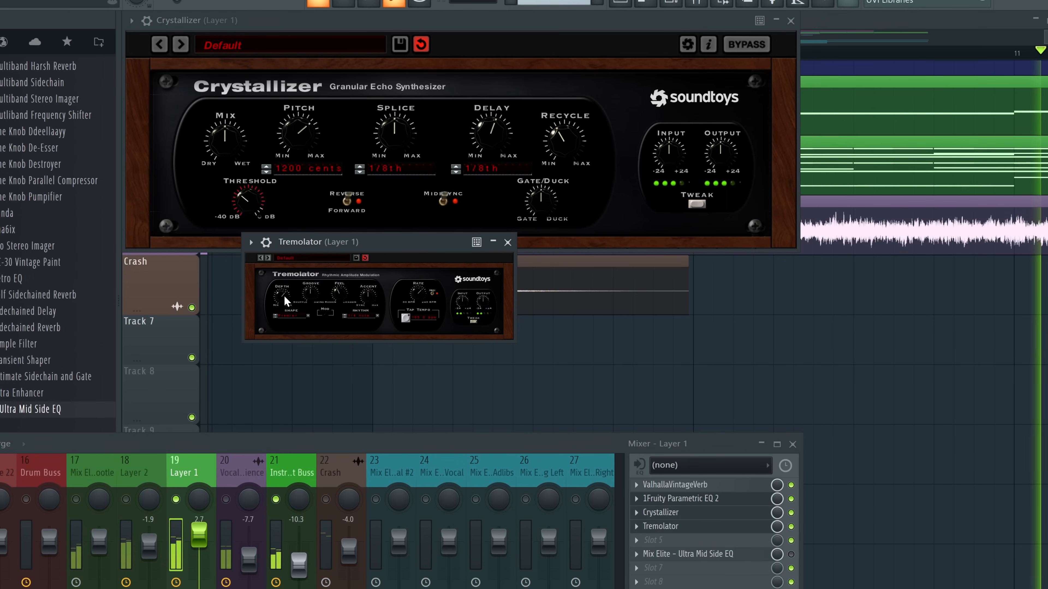
# On the Vocal Ambience track, open the plugin menu for empty Slot 2 after Tremolator
pyautogui.moveTo(348, 445); pyautogui.dragTo(355, 282)
pyautogui.click(233, 338)
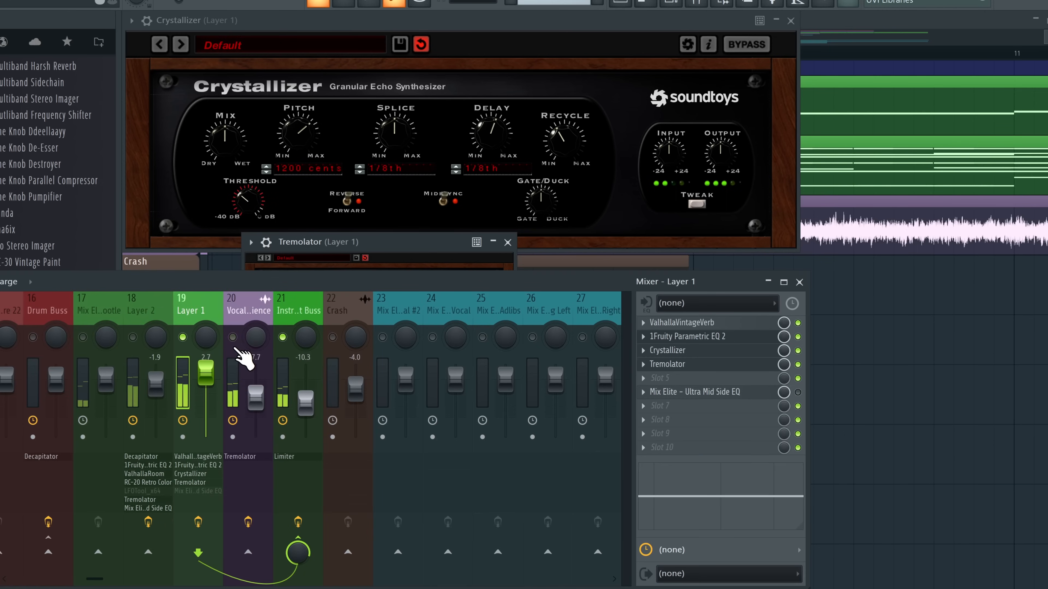
pyautogui.click(253, 304)
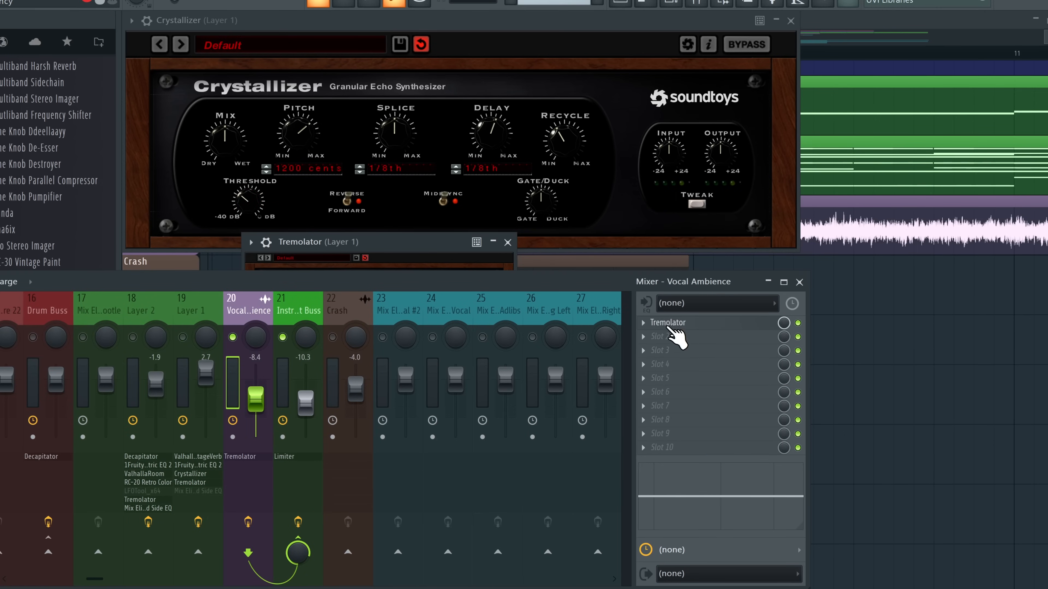
pyautogui.click(672, 337)
# Load Fruity Parametric EQ 2 and make band 1 a steep high-pass at about 1888 Hz
pyautogui.click(209, 12)
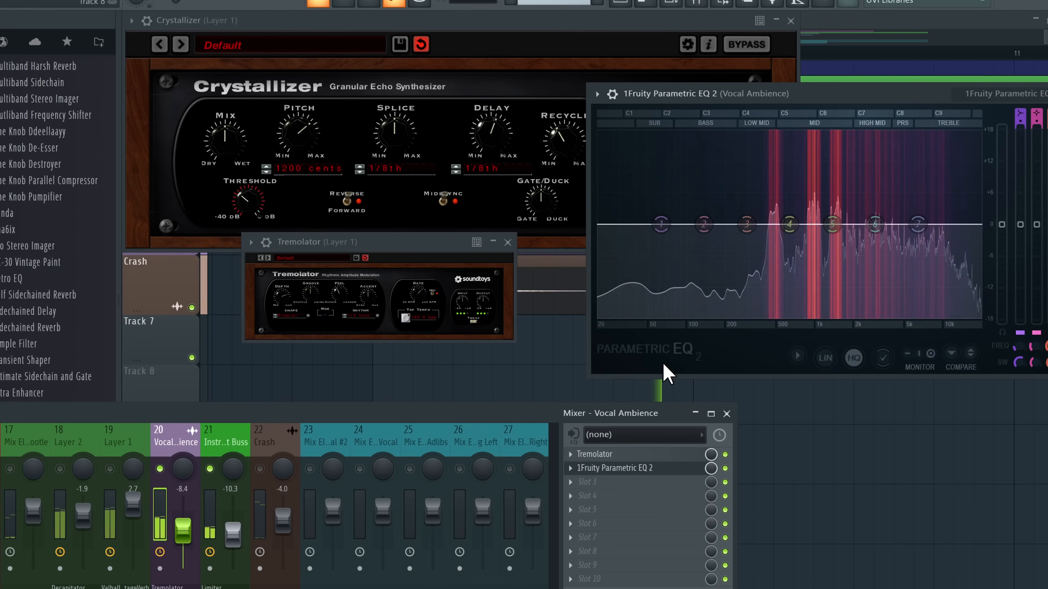
pyautogui.press('space')
pyautogui.moveTo(1020, 114); pyautogui.dragTo(1021, 128)
pyautogui.moveTo(989, 93); pyautogui.dragTo(791, 109)
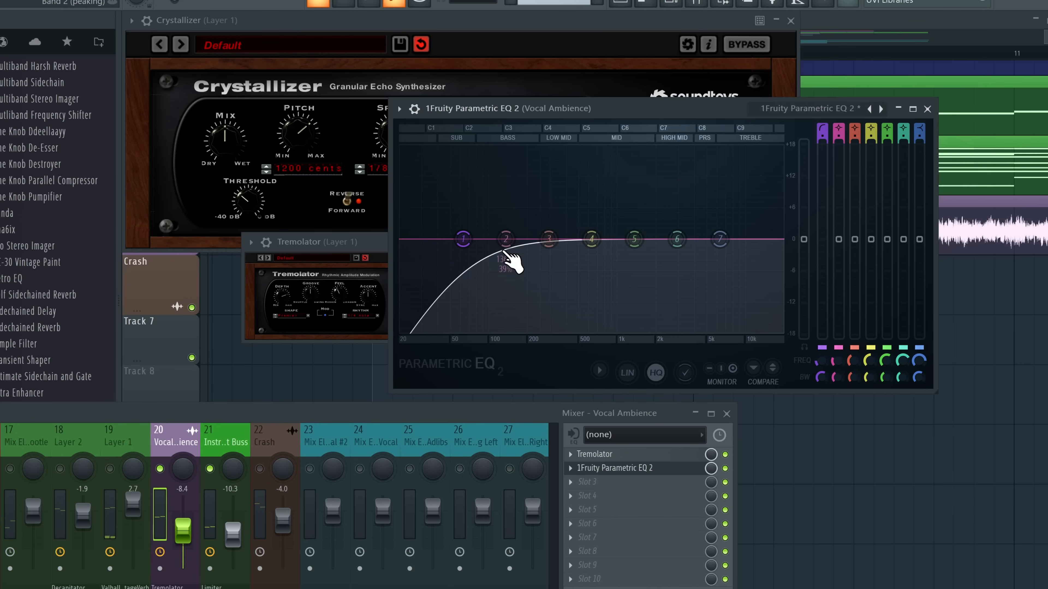
pyautogui.moveTo(503, 251); pyautogui.dragTo(614, 242)
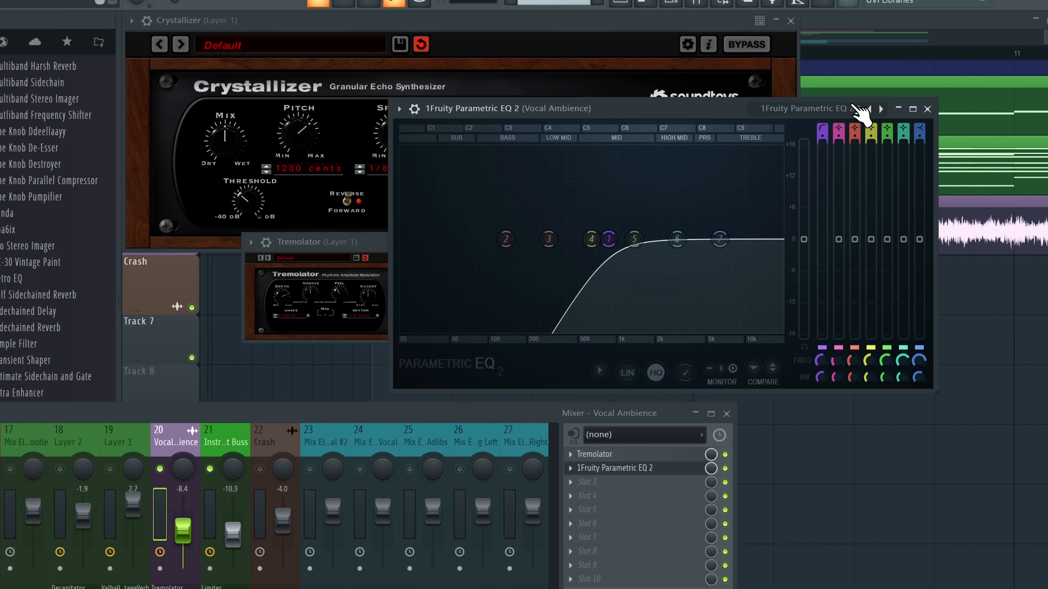
pyautogui.press('space')
pyautogui.moveTo(822, 136); pyautogui.dragTo(822, 130)
pyautogui.moveTo(609, 239)
pyautogui.mouseDown()
pyautogui.moveTo(652, 239)
pyautogui.moveTo(498, 239)
pyautogui.moveTo(611, 239)
pyautogui.mouseUp()
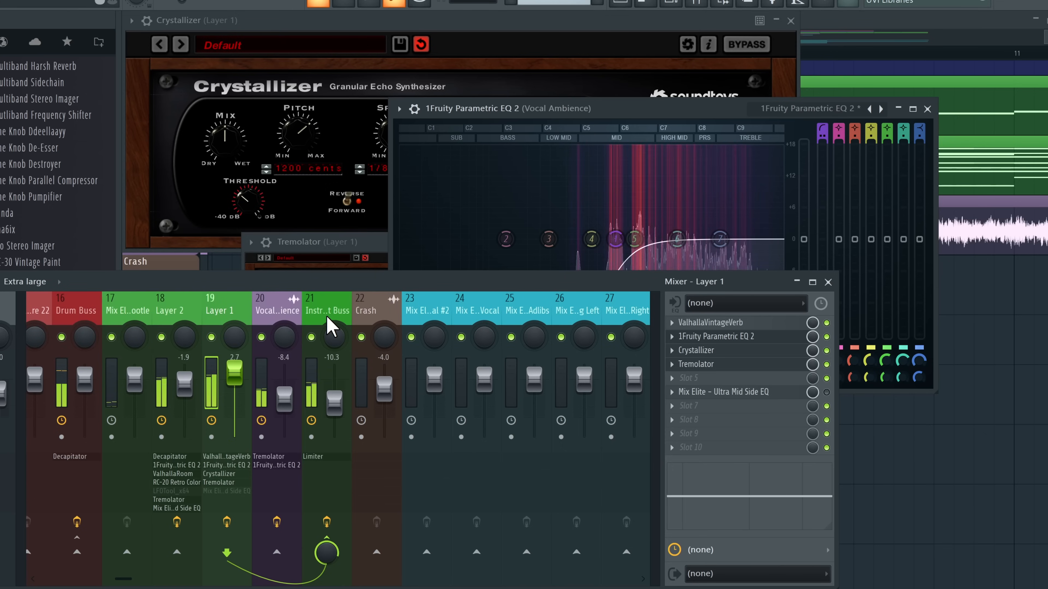
# Turn the Dry Sustain 4 C track (insert 28) down to -19.1 and resume playback
pyautogui.click(350, 317)
pyautogui.scroll(11, 350, 313)
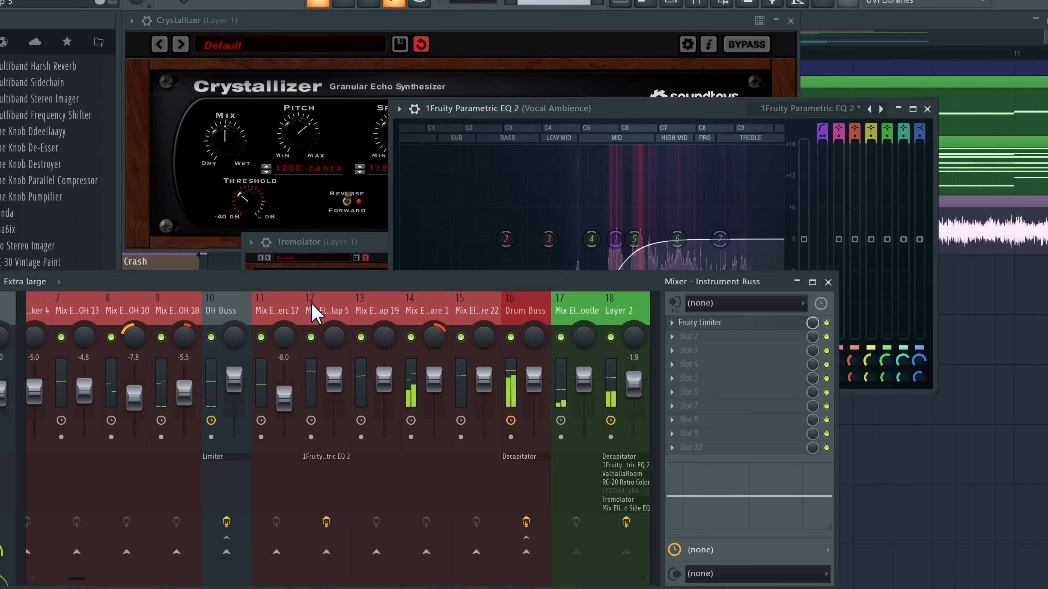
pyautogui.scroll(-1, 360, 303)
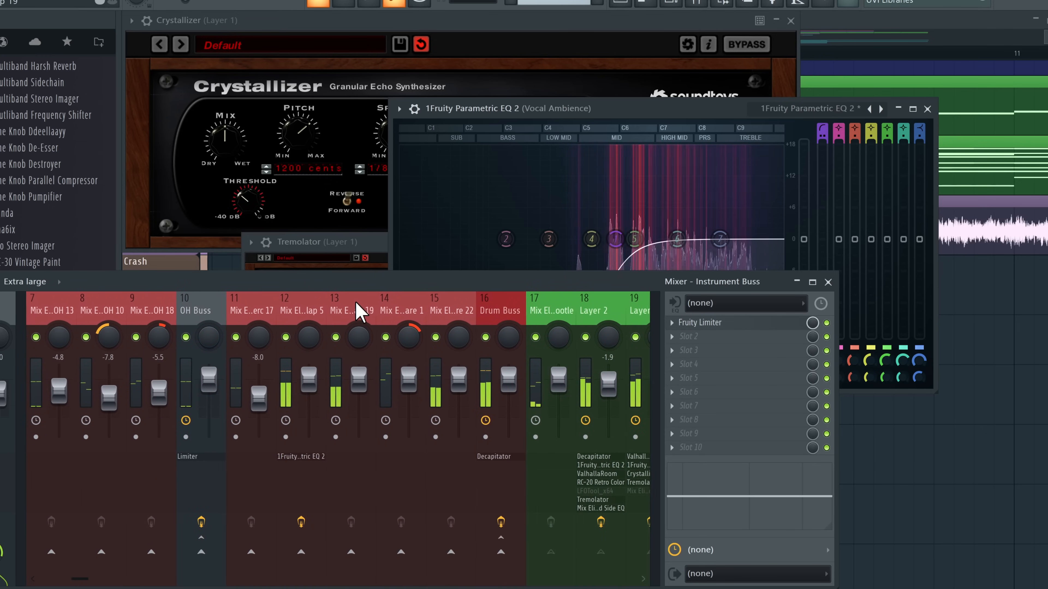
pyautogui.scroll(-3, 390, 298)
pyautogui.scroll(-3, 396, 313)
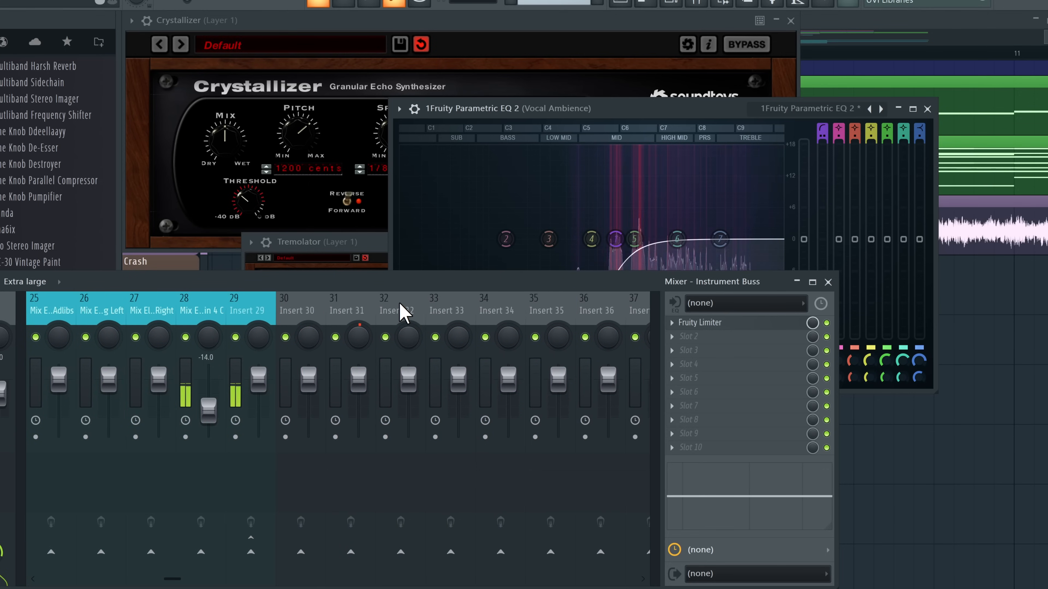
pyautogui.moveTo(362, 413); pyautogui.dragTo(362, 420)
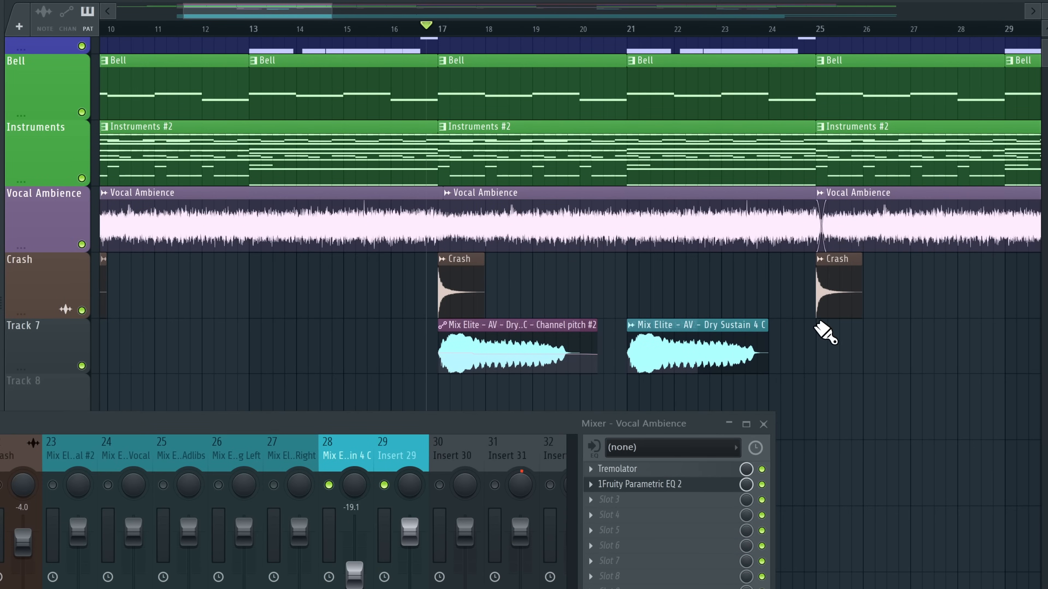
pyautogui.press('space')
pyautogui.scroll(2, 726, 371)
# Add Fruity Parametric EQ 2 to Dry Sustain 4 C with a band 1 high-pass near 1013 Hz
pyautogui.click(345, 454)
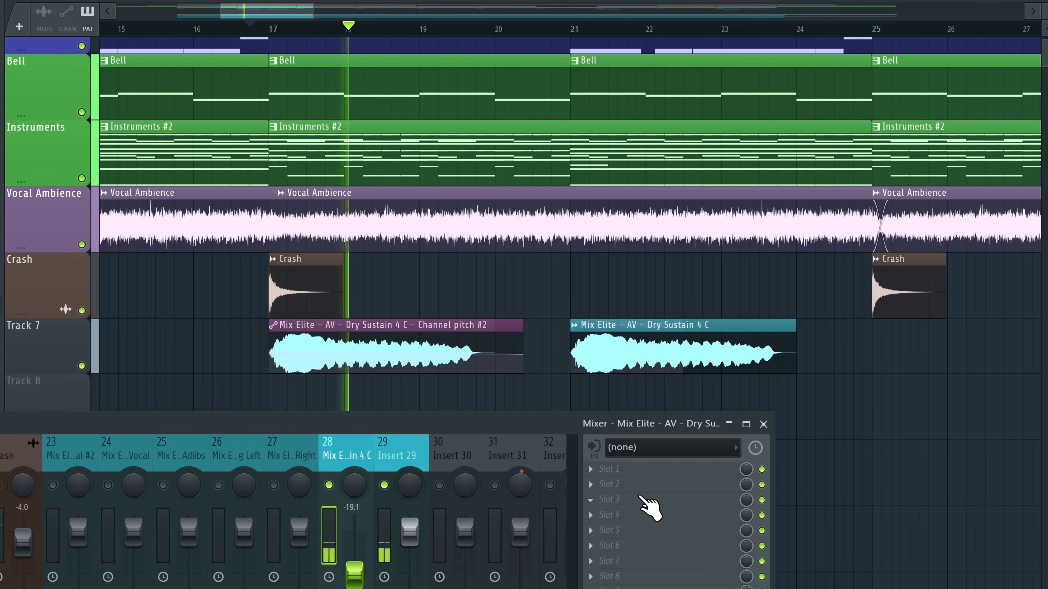
pyautogui.press('space')
pyautogui.click(628, 485)
pyautogui.click(247, 66)
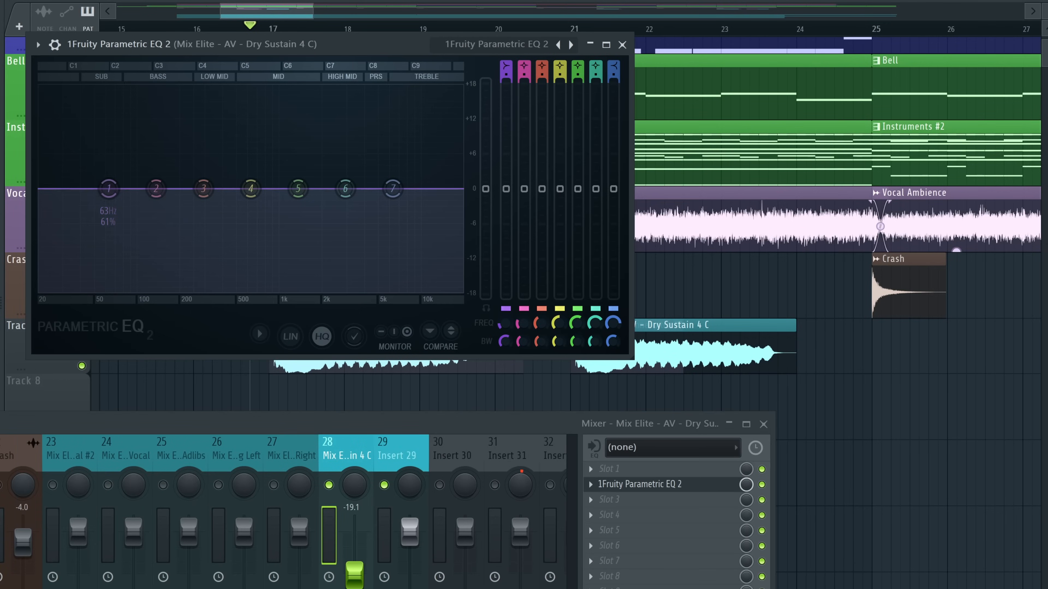
pyautogui.moveTo(505, 65); pyautogui.dragTo(505, 72)
pyautogui.moveTo(113, 199); pyautogui.dragTo(234, 199)
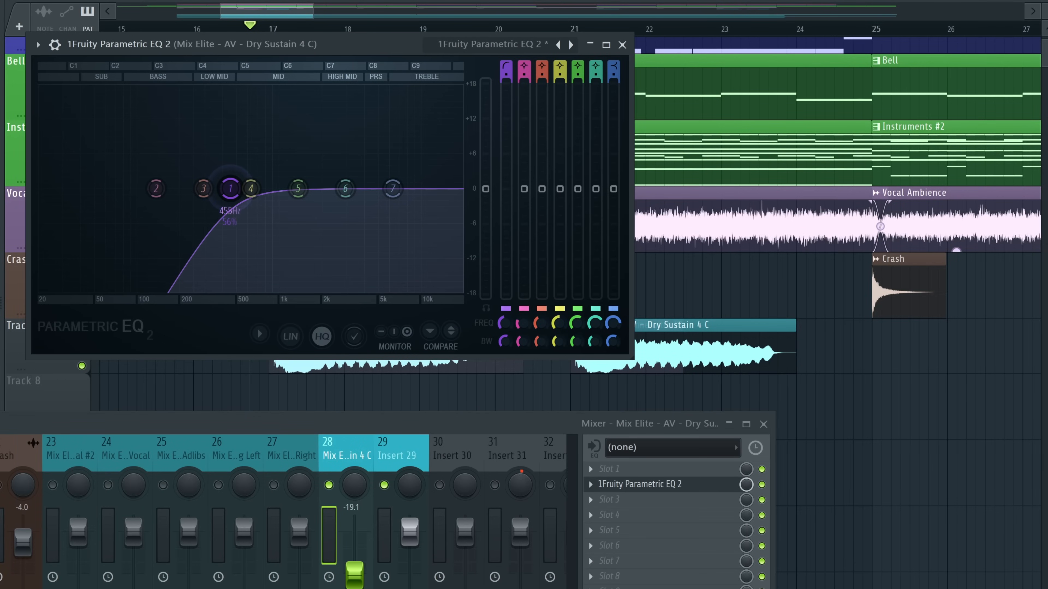
pyautogui.press('space')
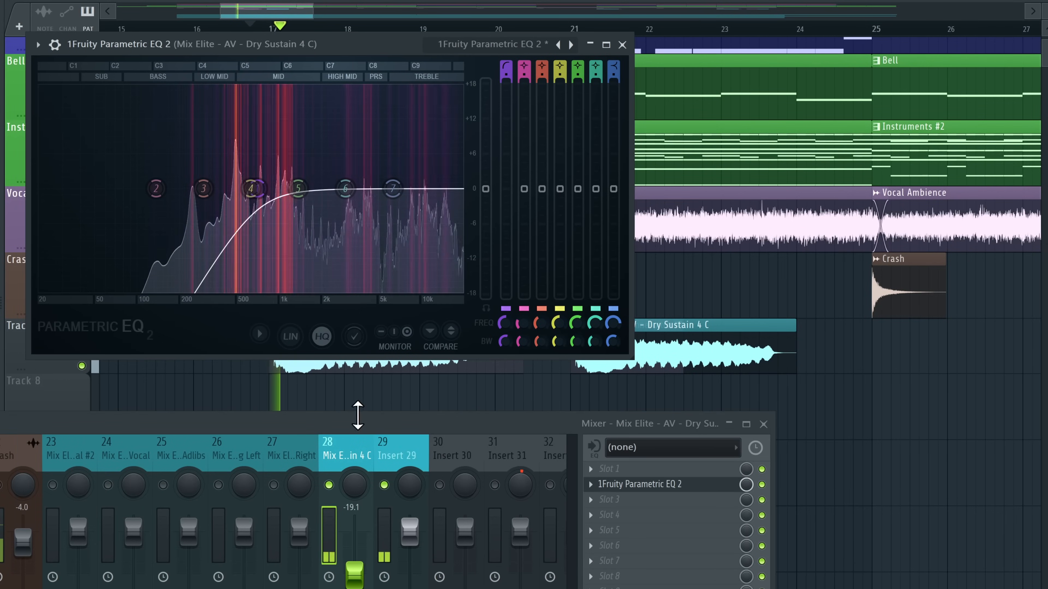
pyautogui.press('space')
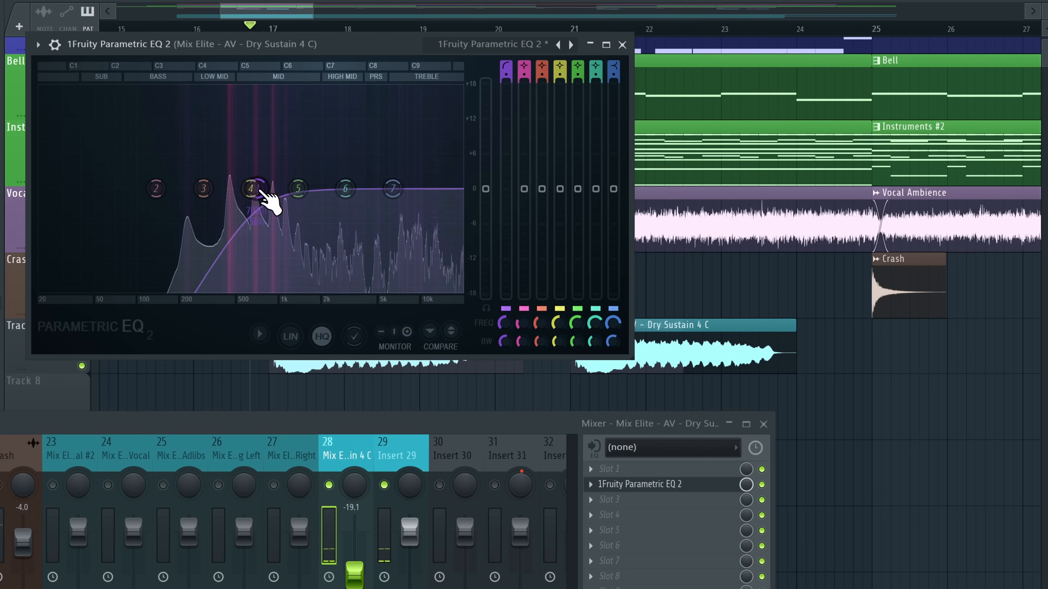
pyautogui.scroll(3, 259, 191)
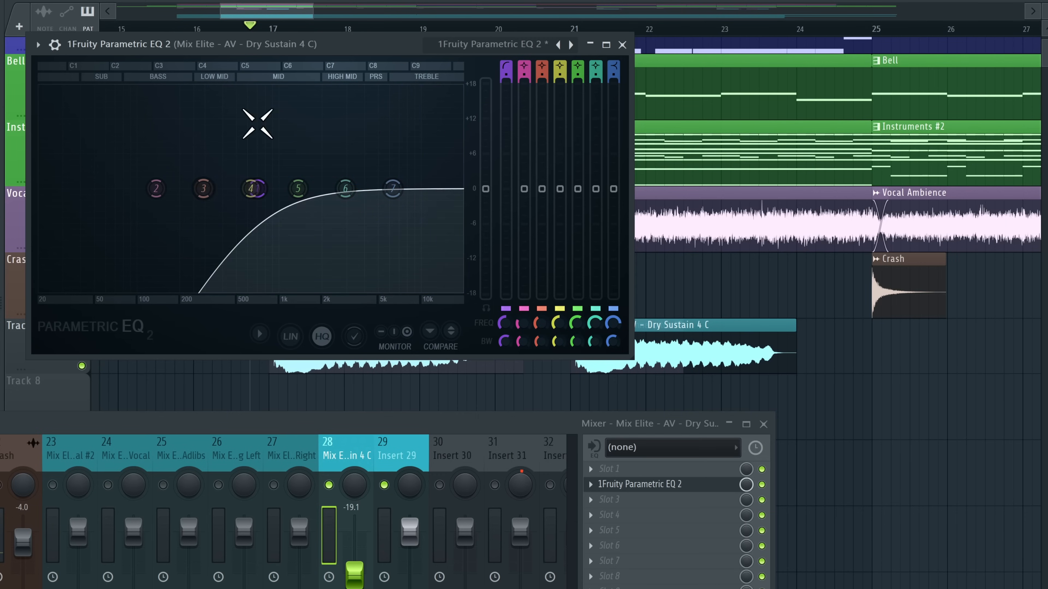
pyautogui.moveTo(250, 188)
pyautogui.mouseDown()
pyautogui.moveTo(217, 189)
pyautogui.moveTo(279, 188)
pyautogui.moveTo(247, 189)
pyautogui.mouseUp()
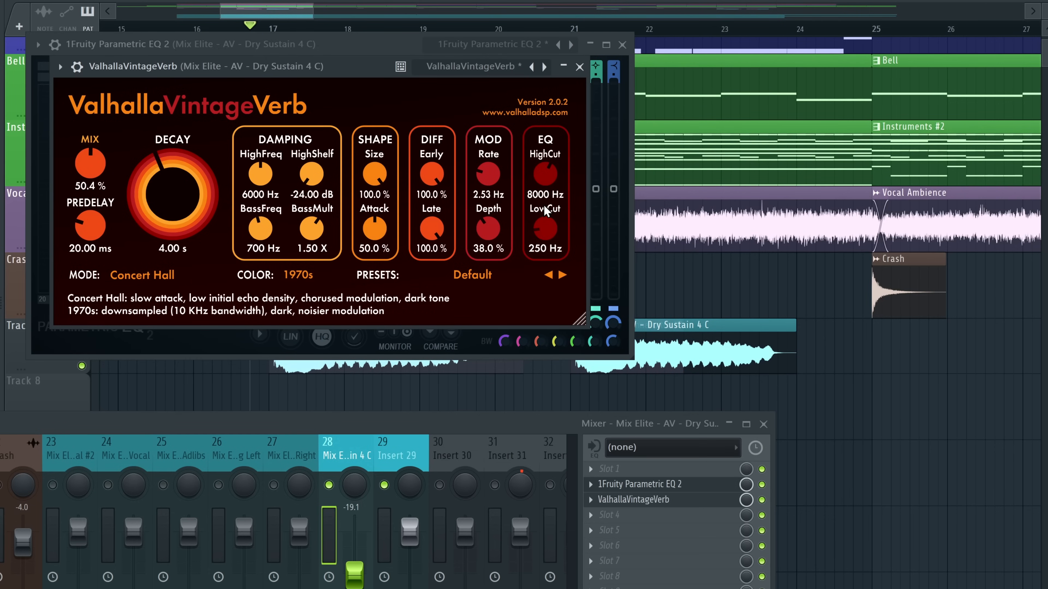
# Set ValhallaVintageVerb's mix to 46.4% with a 720 Hz low cut, then close both plugin windows
pyautogui.moveTo(90, 162); pyautogui.dragTo(112, 168)
pyautogui.moveTo(252, 67); pyautogui.dragTo(254, 91)
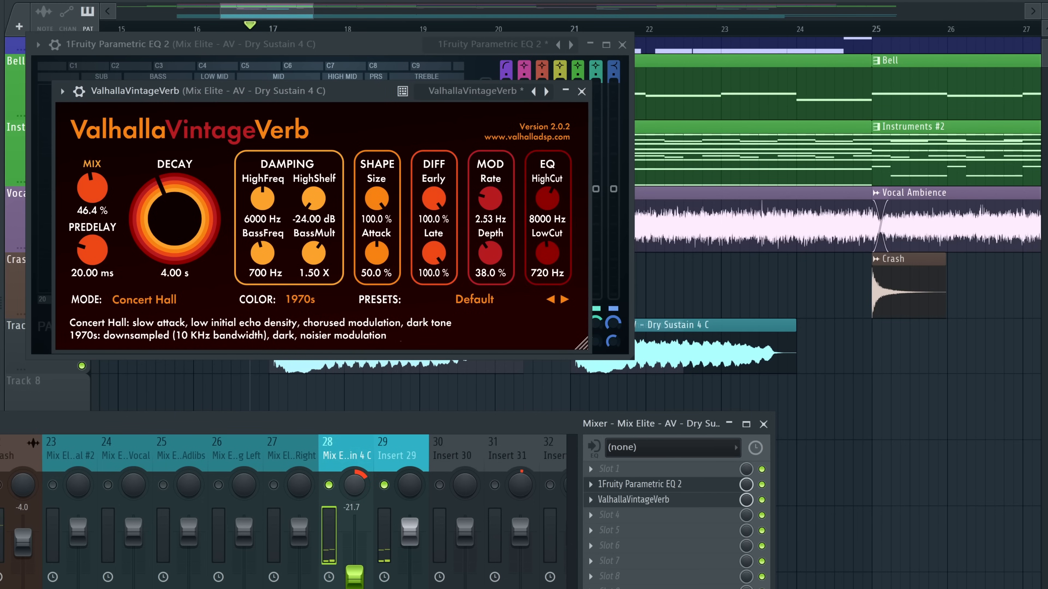
pyautogui.click(581, 92)
pyautogui.click(622, 44)
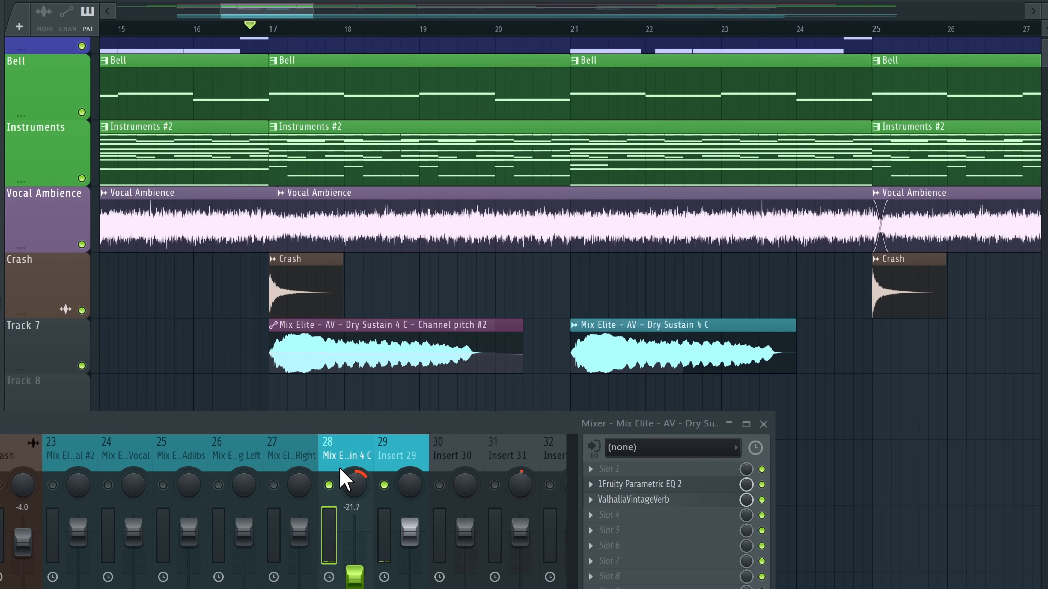
# Lower Layer 1's level to 2.1 and solo the Instrument Buss
pyautogui.scroll(-3, 568, 199)
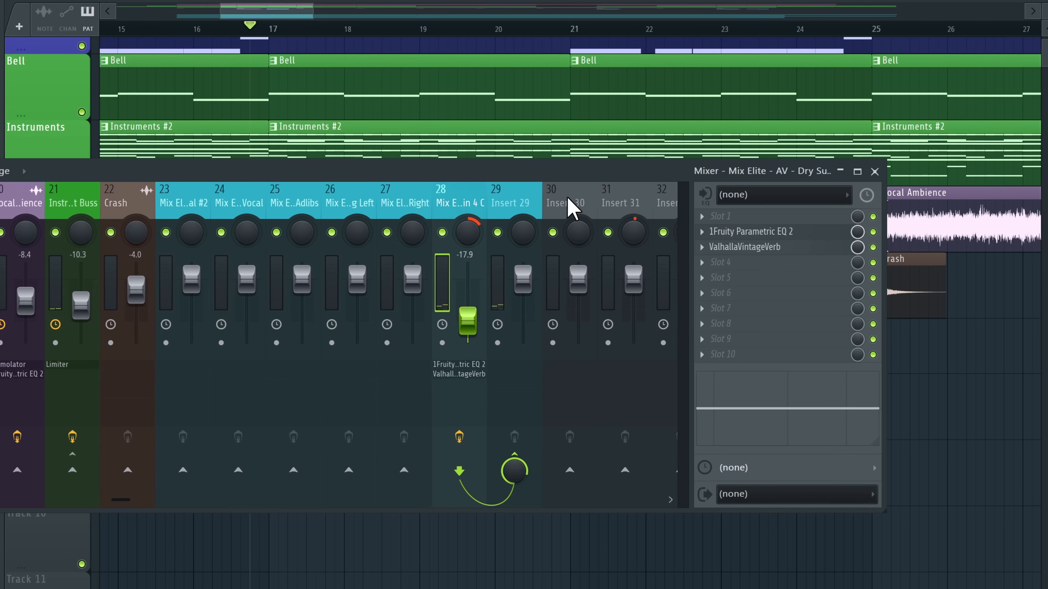
pyautogui.scroll(3, 274, 432)
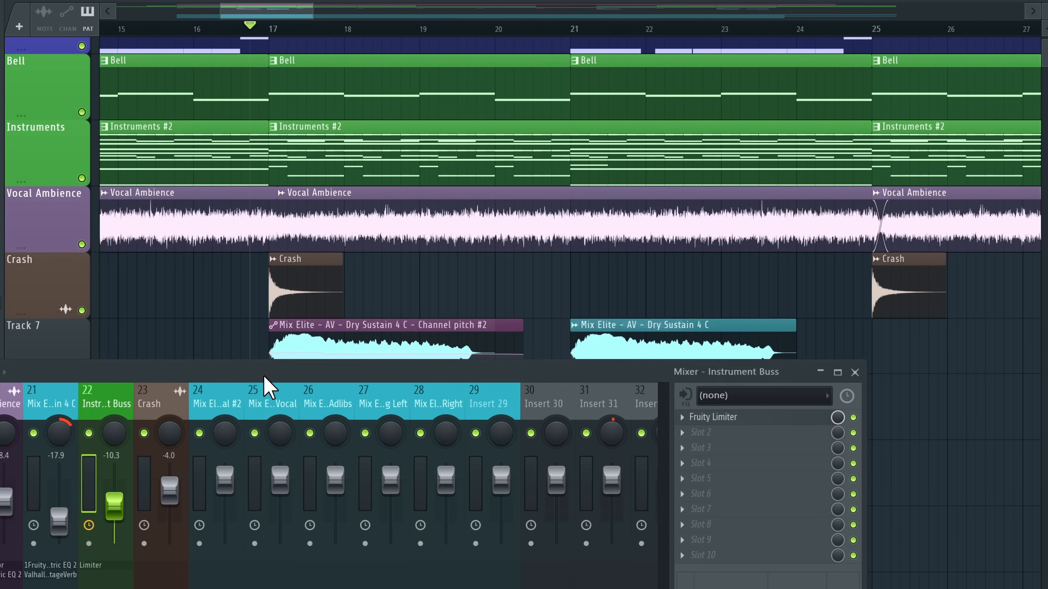
pyautogui.moveTo(265, 382); pyautogui.dragTo(356, 311)
pyautogui.scroll(1, 366, 145)
pyautogui.scroll(-1, 370, 118)
pyautogui.press('space')
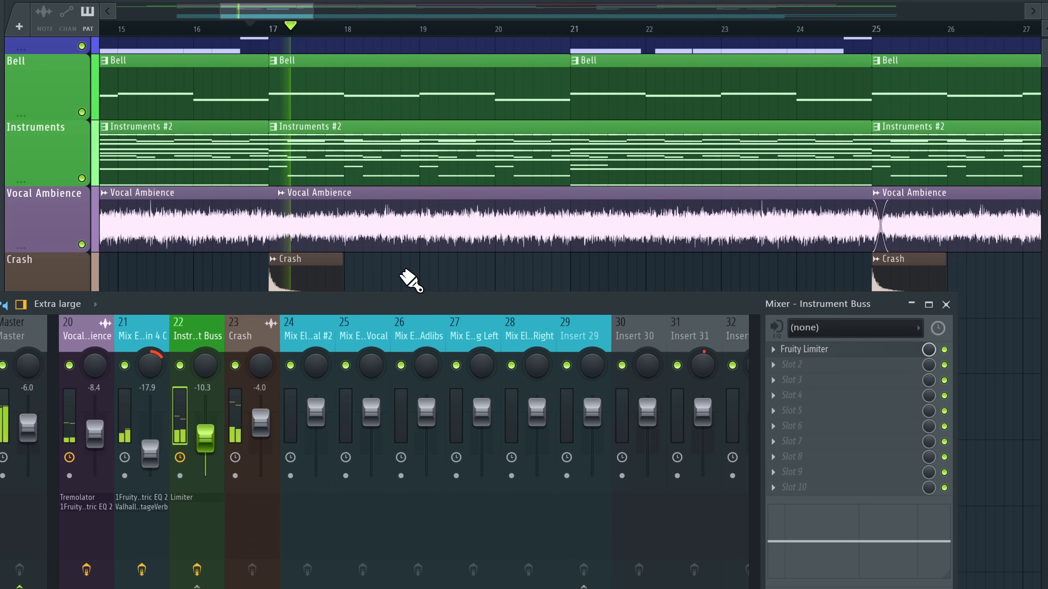
pyautogui.scroll(6, 362, 335)
pyautogui.moveTo(481, 454); pyautogui.dragTo(482, 450)
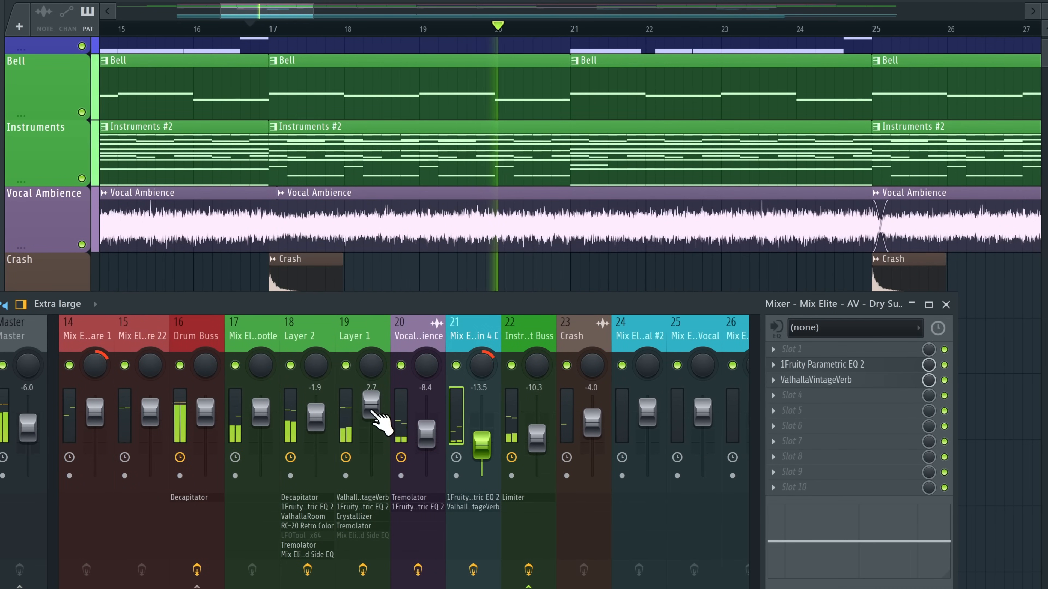
pyautogui.moveTo(374, 412); pyautogui.dragTo(375, 417)
pyautogui.rightClick(511, 365)
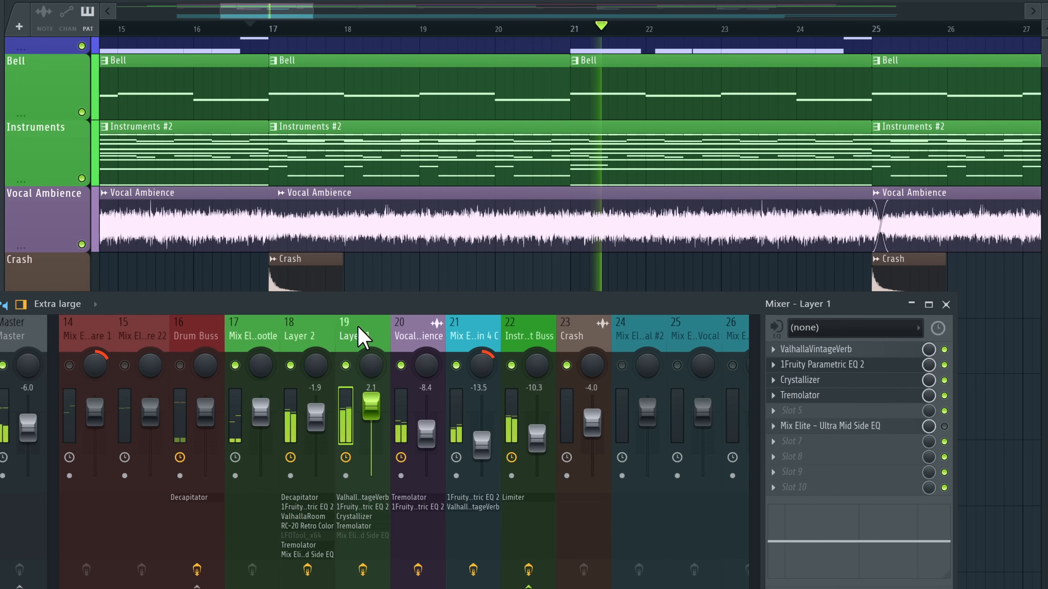
pyautogui.press('space')
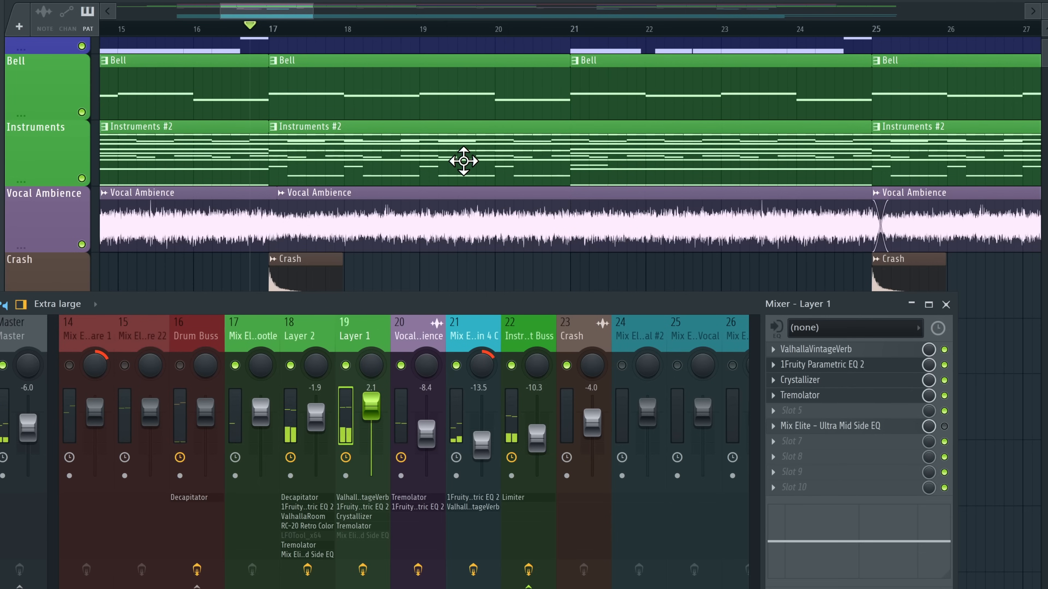
# Lower mixer track 1 to -3.2, raise the Instrument Buss, and solo Layer 1 instead
pyautogui.scroll(12, 480, 273)
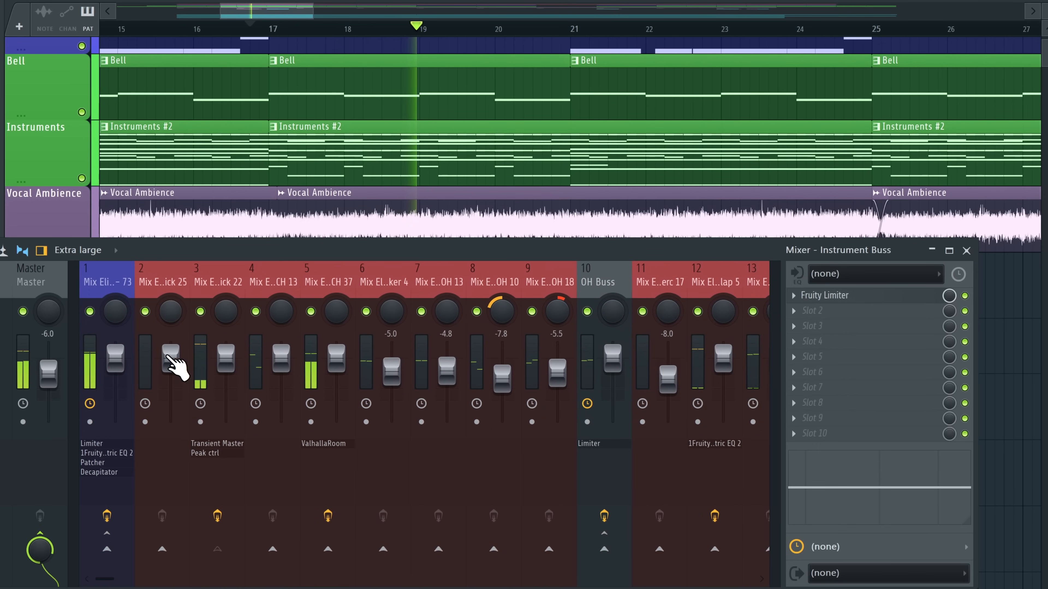
pyautogui.moveTo(116, 355); pyautogui.dragTo(118, 363)
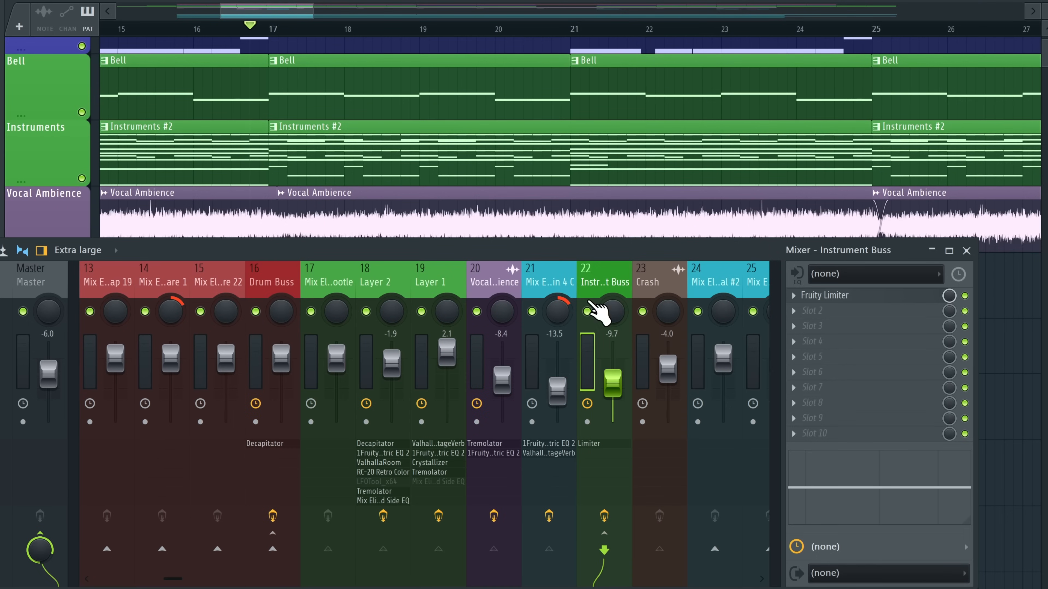
pyautogui.press('space')
pyautogui.moveTo(620, 385); pyautogui.dragTo(609, 378)
pyautogui.rightClick(587, 311)
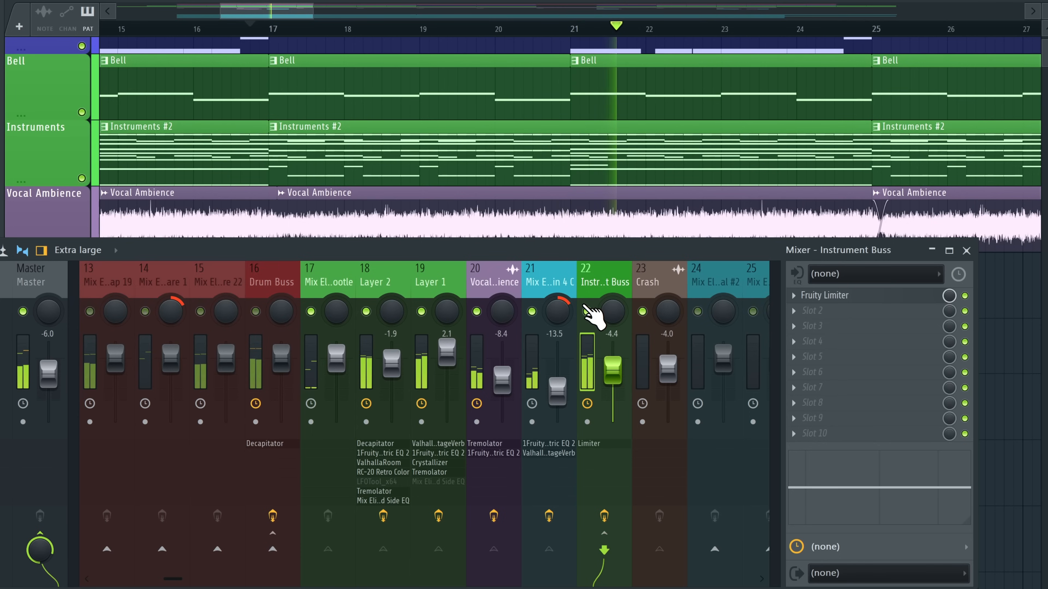
pyautogui.rightClick(421, 311)
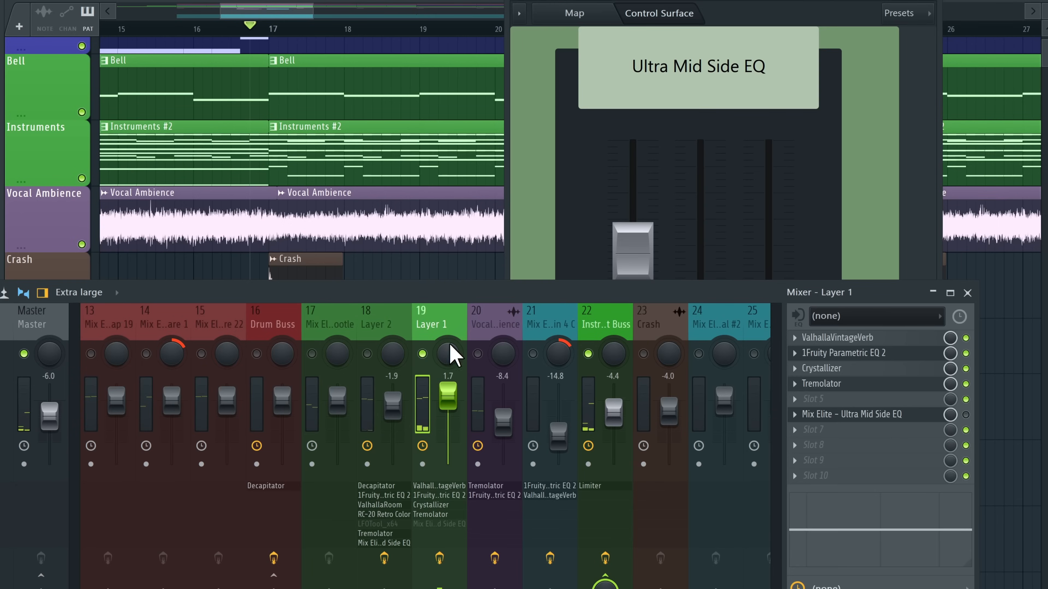
# Show Layer 1's Ultra Mid Side EQ and pull its Side Low Cut fully down
pyautogui.moveTo(620, 300); pyautogui.dragTo(553, 251)
pyautogui.click(350, 250)
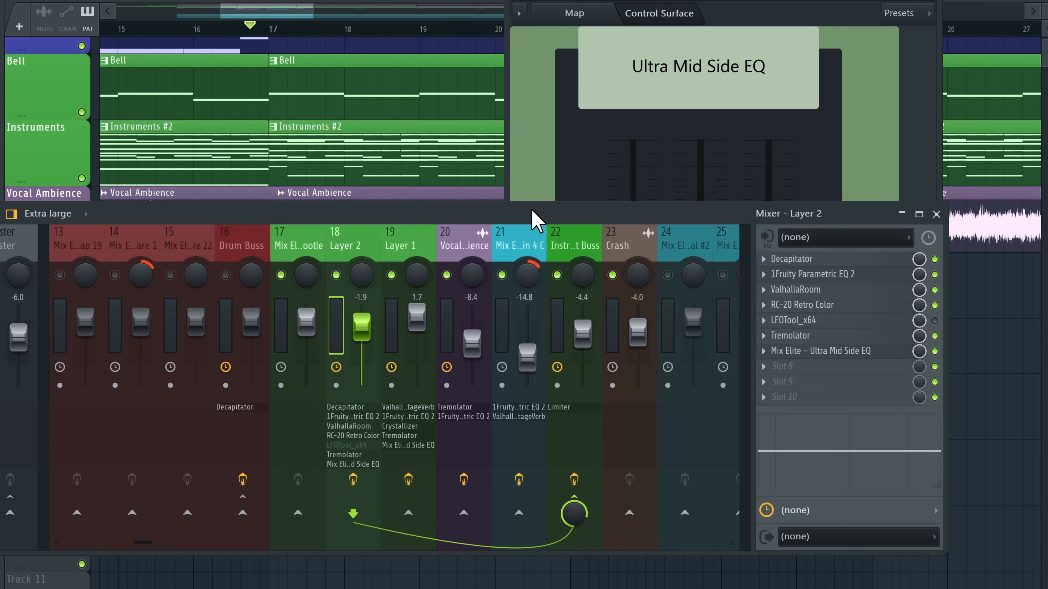
pyautogui.moveTo(532, 219); pyautogui.dragTo(546, 171)
pyautogui.click(369, 202)
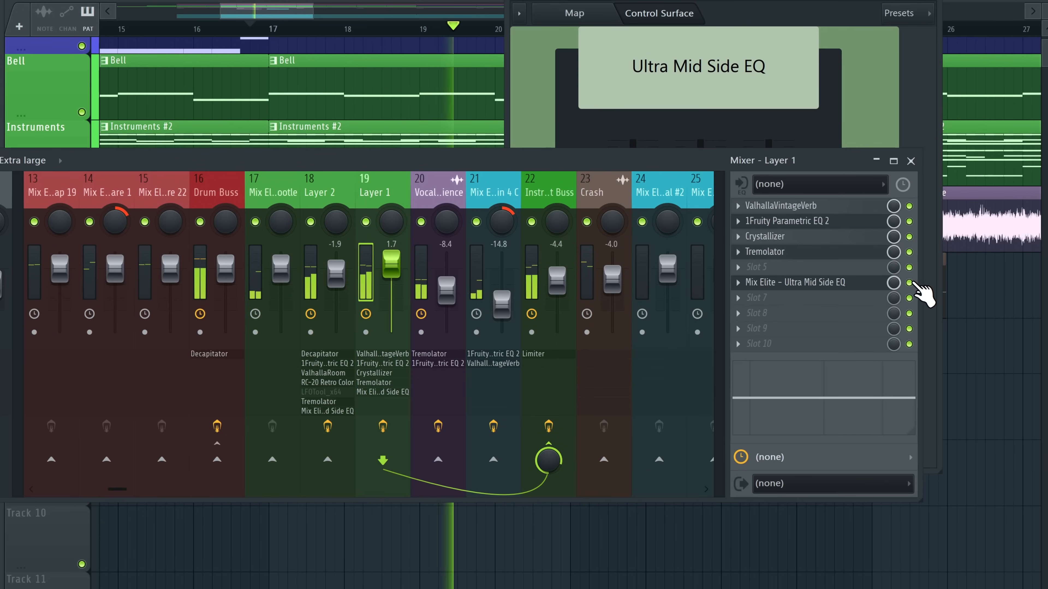
pyautogui.moveTo(715, 167); pyautogui.dragTo(334, 282)
pyautogui.moveTo(632, 258)
pyautogui.mouseDown()
pyautogui.moveTo(633, 357)
pyautogui.moveTo(632, 253)
pyautogui.mouseUp()
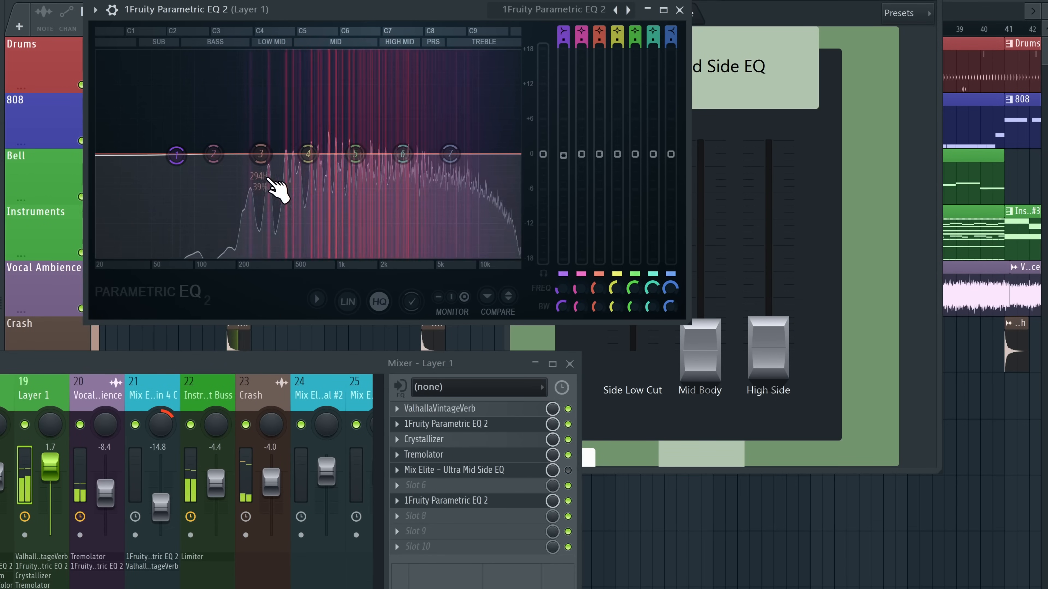
# Boost the low band of Layer 1's EQ, then load Fruity Parametric EQ 2 onto the Instrument Buss
pyautogui.moveTo(177, 155); pyautogui.dragTo(329, 141)
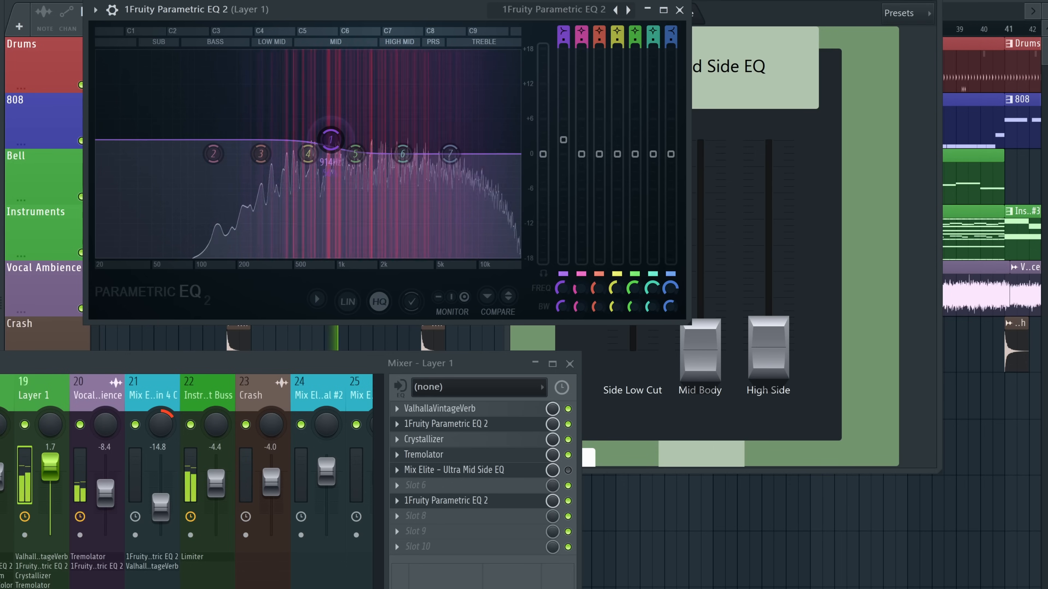
pyautogui.click(214, 410)
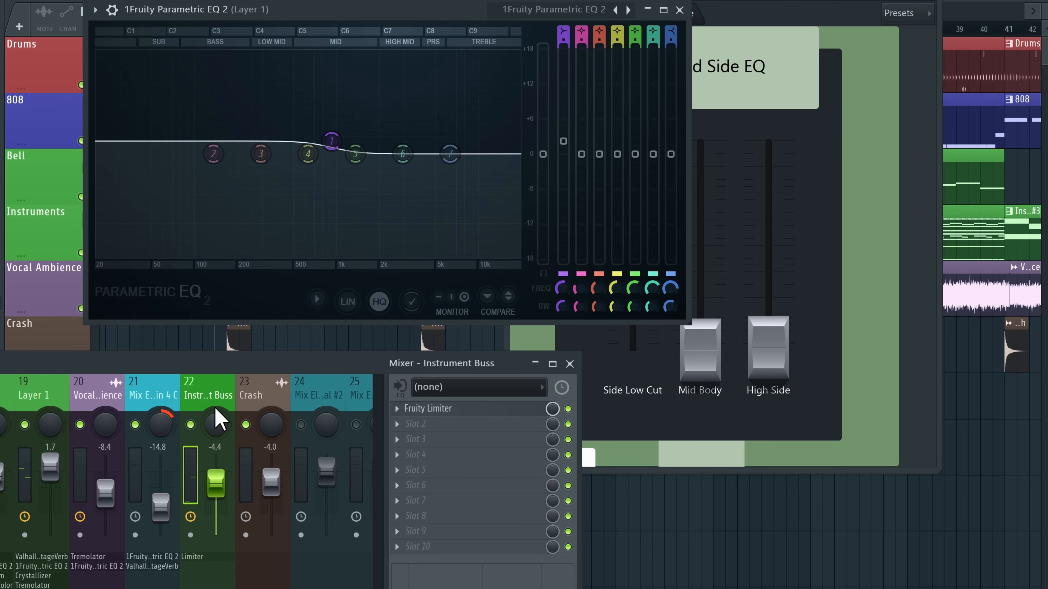
pyautogui.click(425, 428)
pyautogui.moveTo(423, 274)
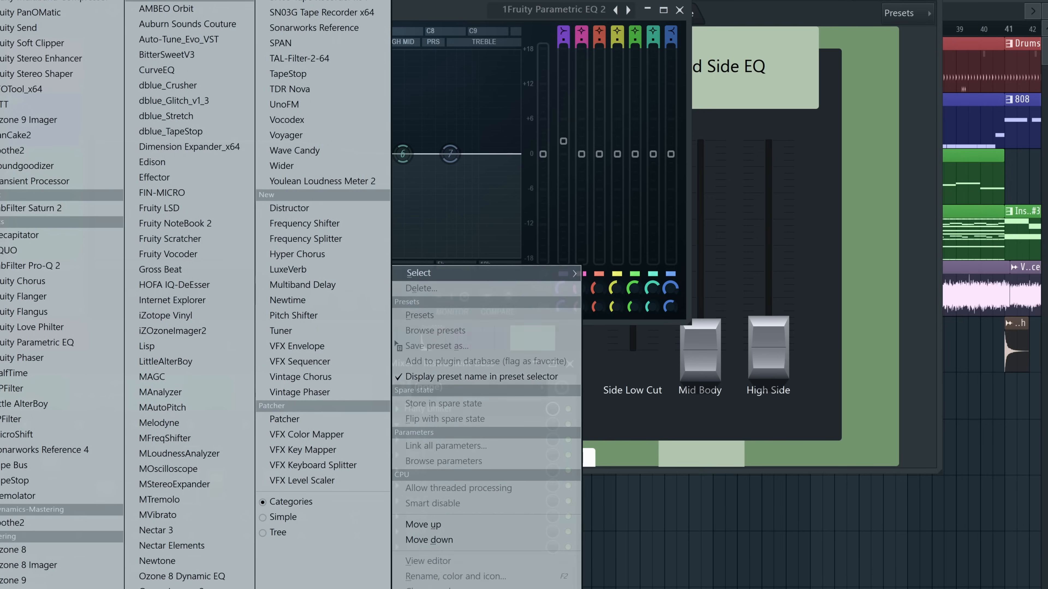
pyautogui.click(2, 88)
# Make the Instrument Buss EQ's band 1 a high-pass near 72 Hz and shift band 3 to about 339 Hz
pyautogui.press('space')
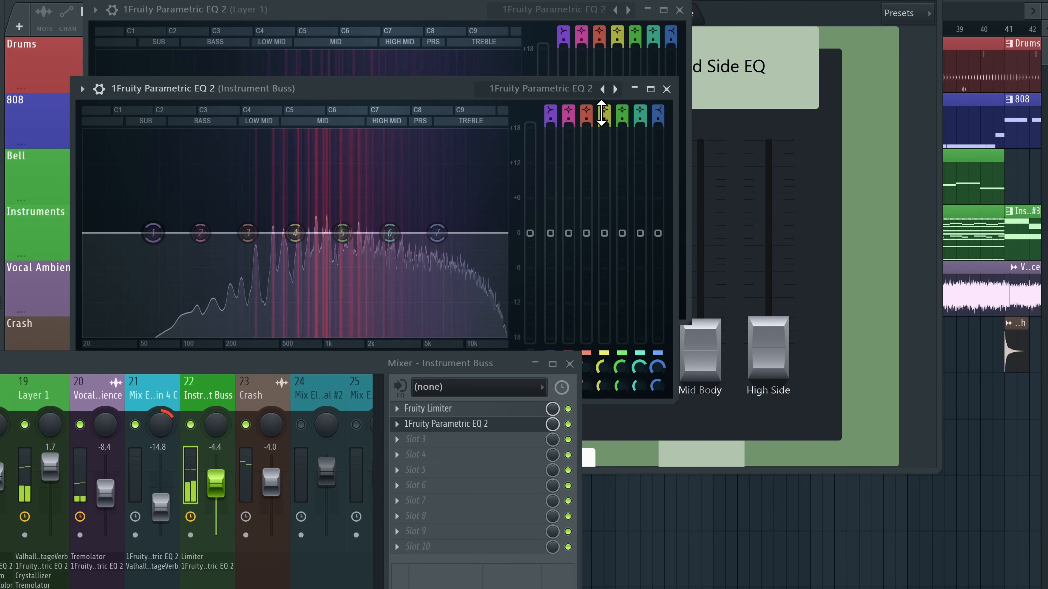
pyautogui.click(551, 115)
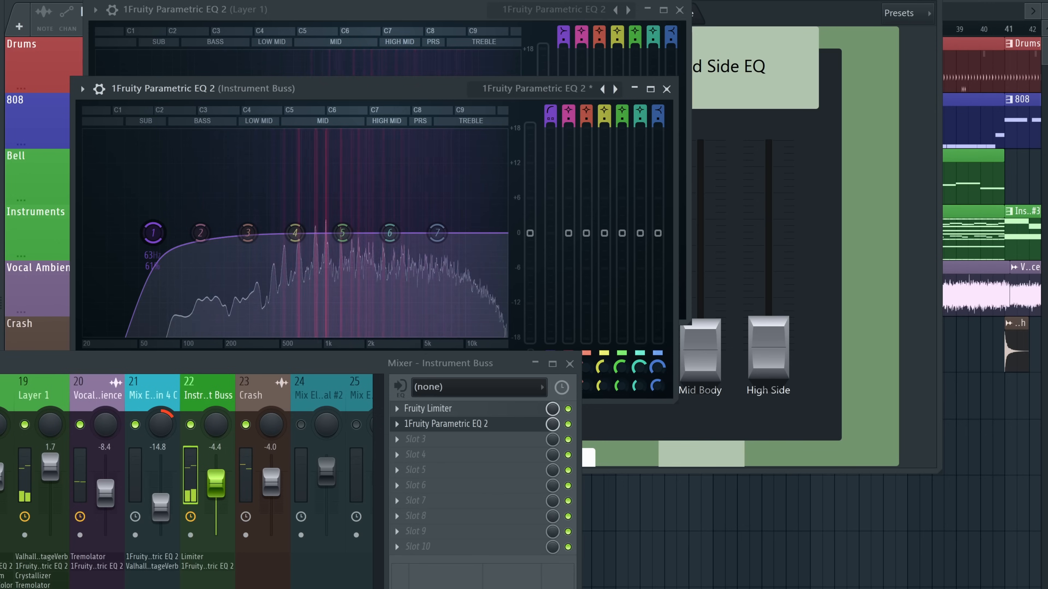
pyautogui.moveTo(145, 253); pyautogui.dragTo(153, 252)
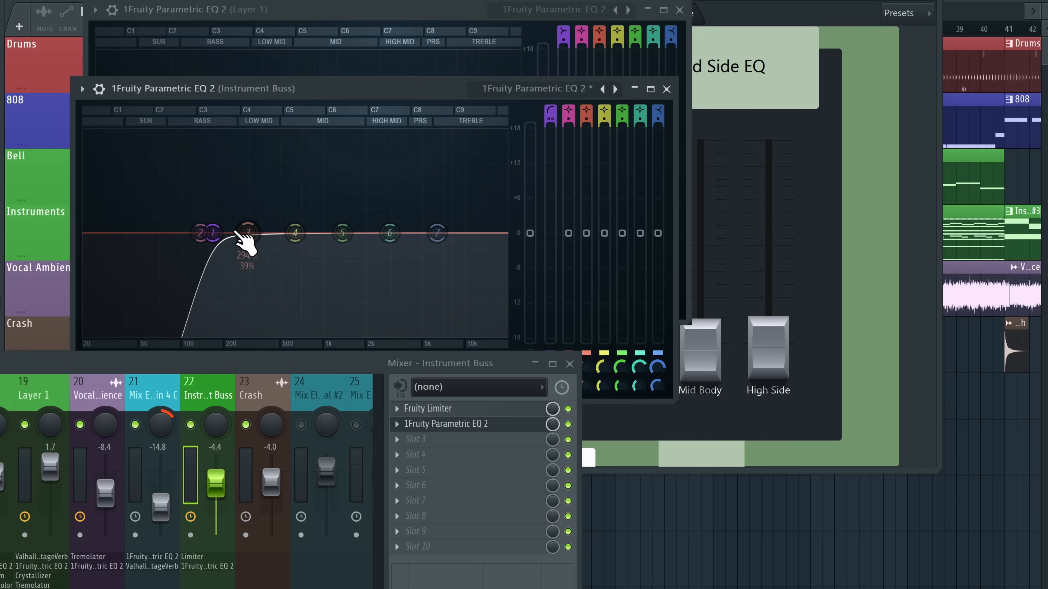
pyautogui.moveTo(248, 233); pyautogui.dragTo(291, 221)
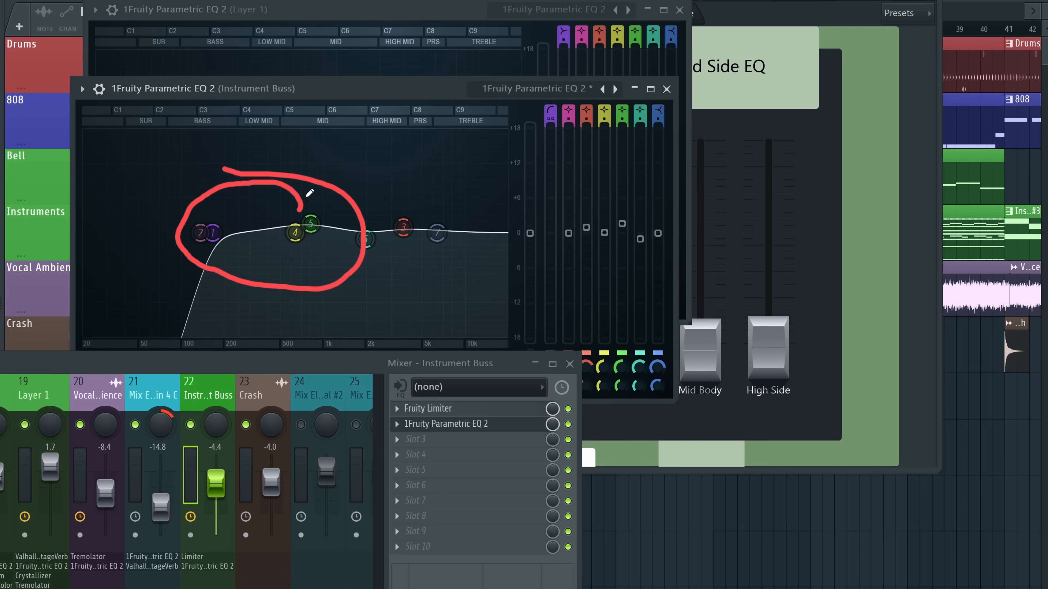
pyautogui.click(435, 450)
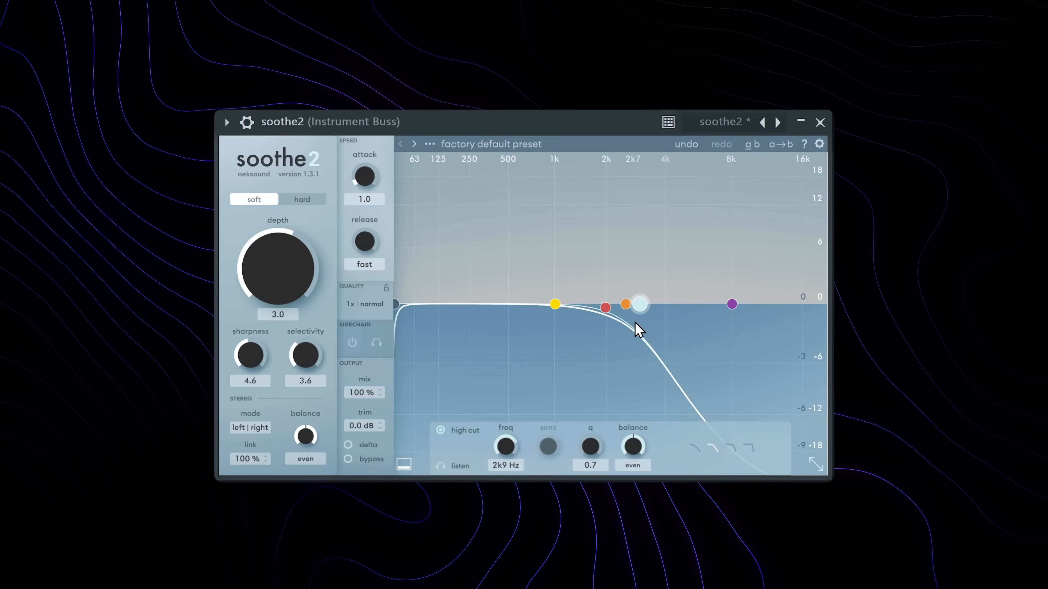
# Add slightly more soothe2 depth and sweep its high cut from 4.2 kHz up to about 13 kHz
pyautogui.moveTo(634, 322); pyautogui.dragTo(673, 306)
pyautogui.moveTo(288, 278)
pyautogui.mouseDown()
pyautogui.moveTo(300, 284)
pyautogui.moveTo(297, 271)
pyautogui.mouseUp()
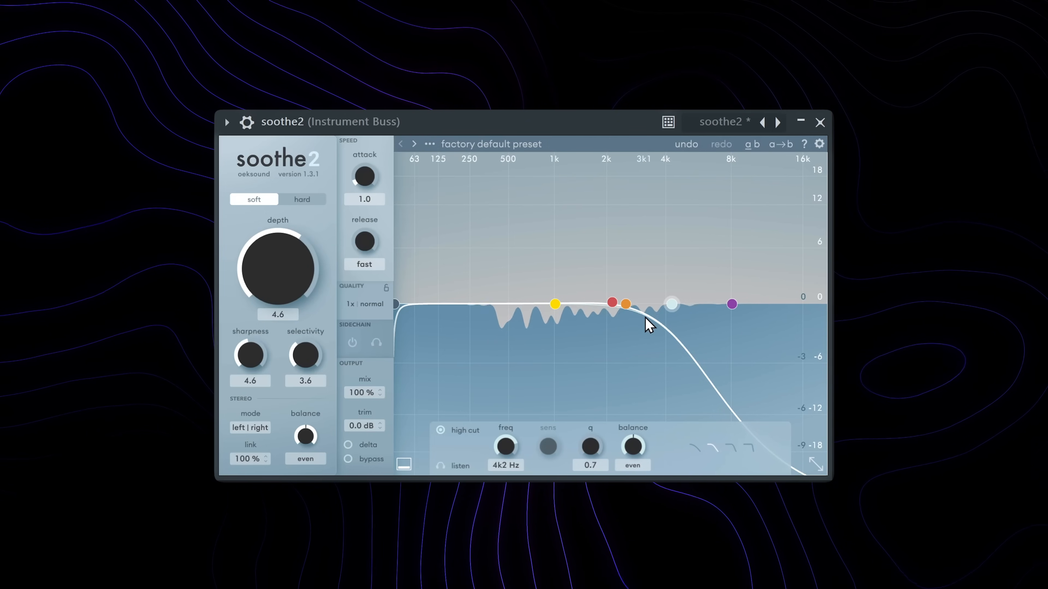
pyautogui.moveTo(671, 304); pyautogui.dragTo(771, 304)
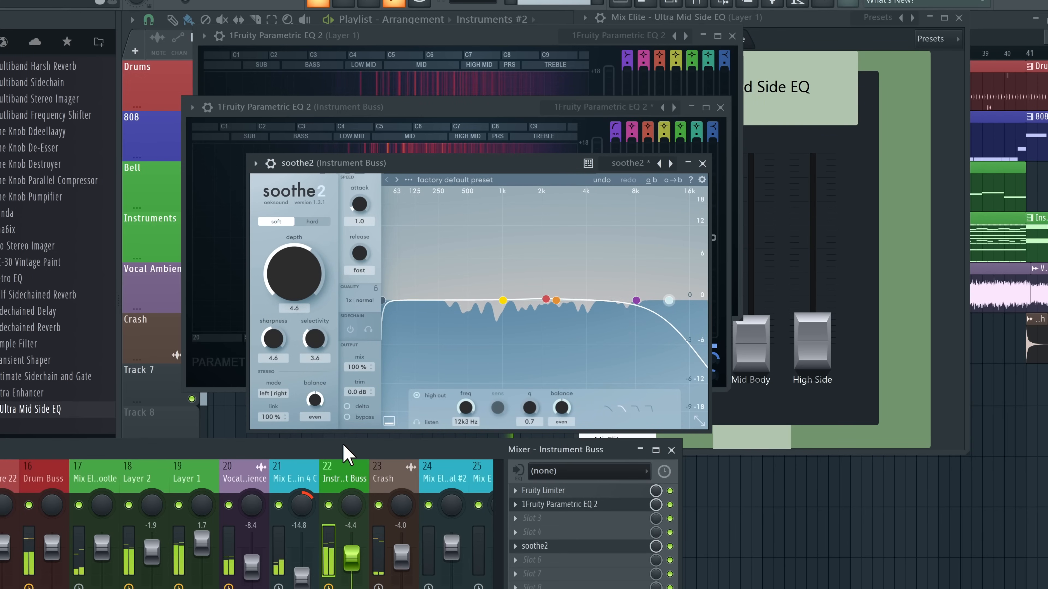
pyautogui.moveTo(345, 452); pyautogui.dragTo(555, 246)
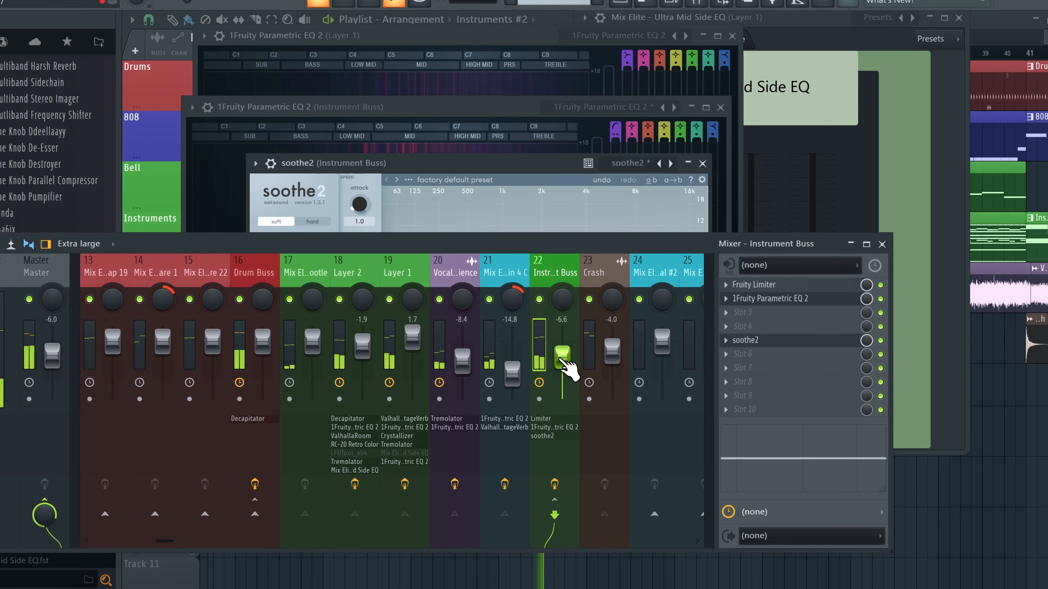
pyautogui.scroll(20, 526, 276)
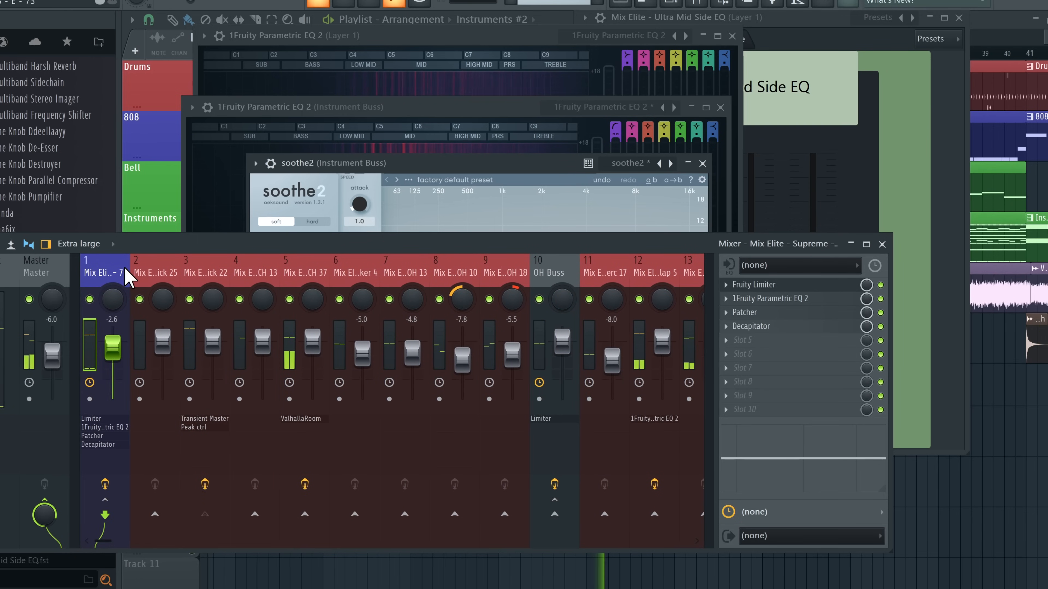
# Load OTT on the Master with depth at 13%, followed by Fruity Limiter
pyautogui.click(149, 276)
pyautogui.click(204, 272)
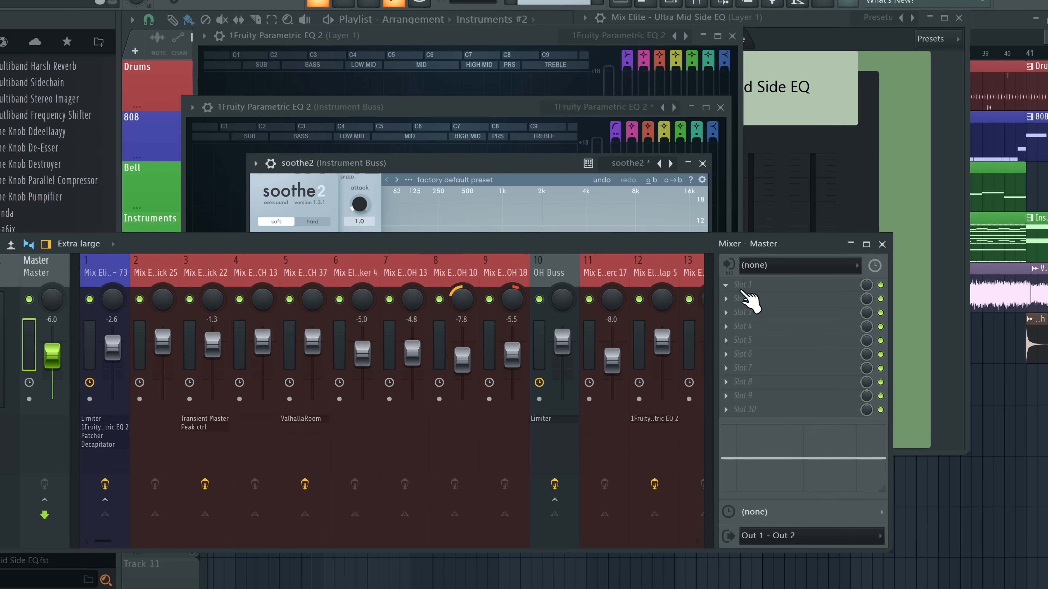
pyautogui.click(747, 294)
pyautogui.click(877, 294)
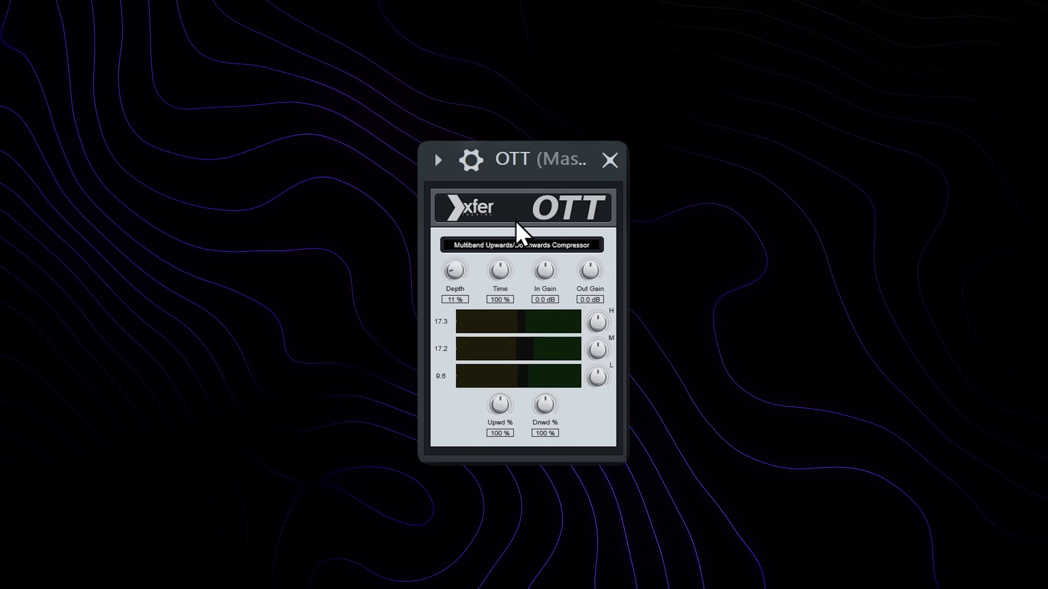
pyautogui.moveTo(458, 273); pyautogui.dragTo(457, 269)
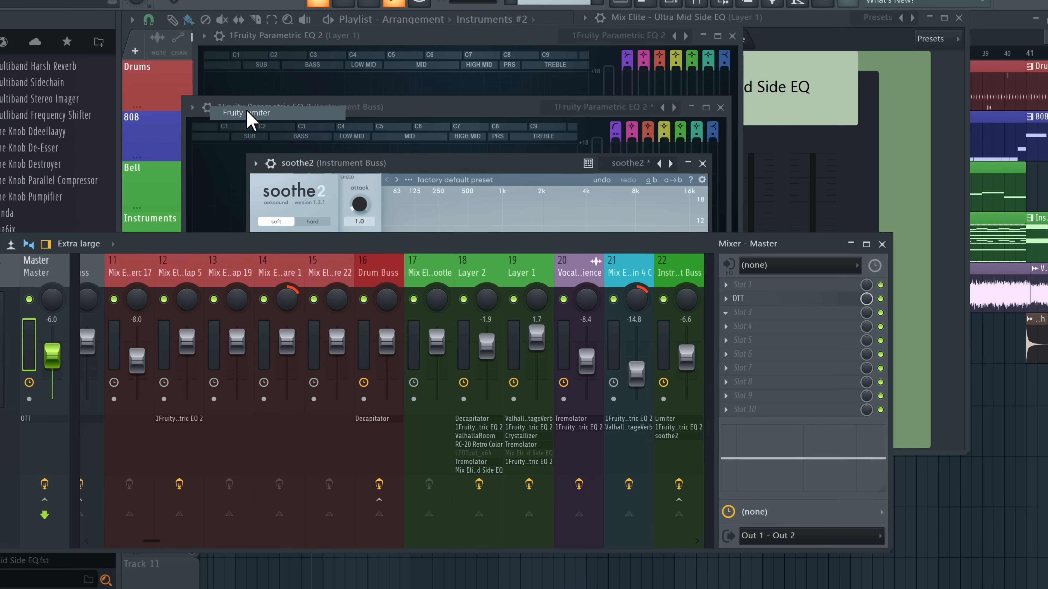
pyautogui.click(246, 113)
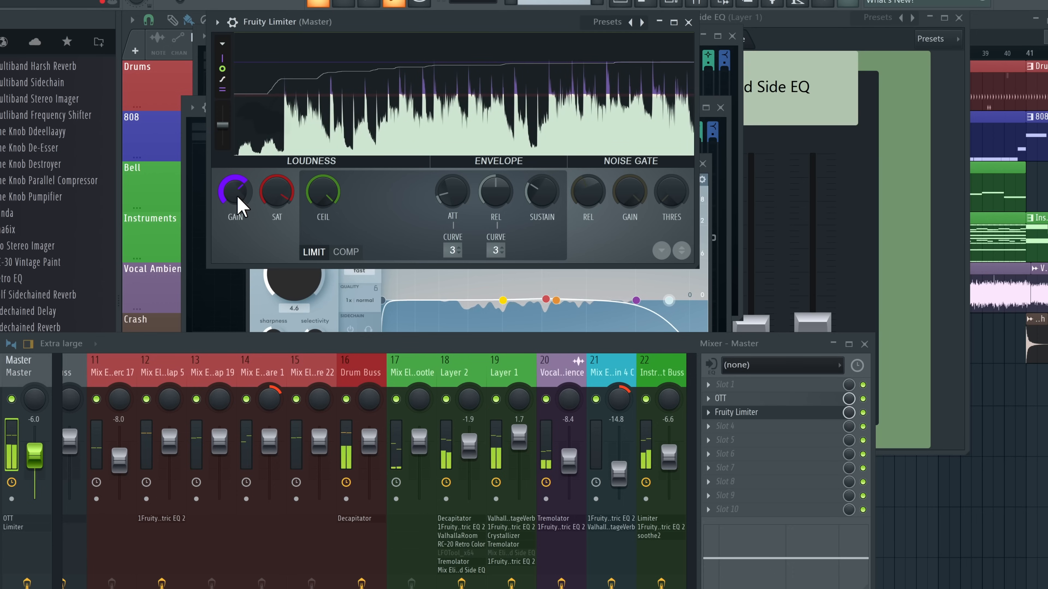
# Open Layer 1's Tremolator window, place it above the limiter, and start playback
pyautogui.scroll(-3, 474, 374)
pyautogui.click(494, 373)
pyautogui.click(370, 381)
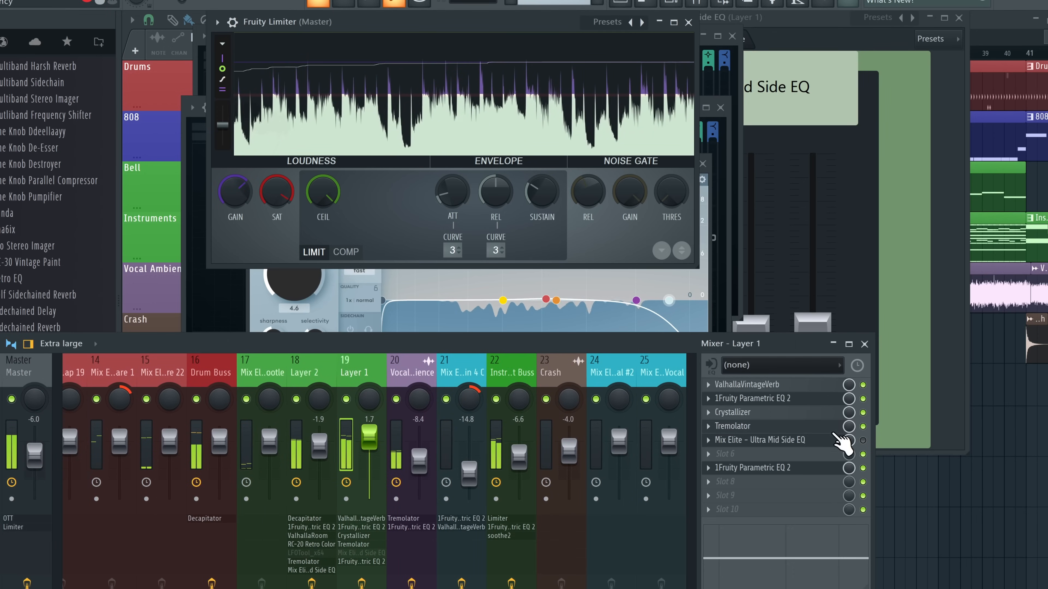
pyautogui.click(756, 430)
pyautogui.click(358, 381)
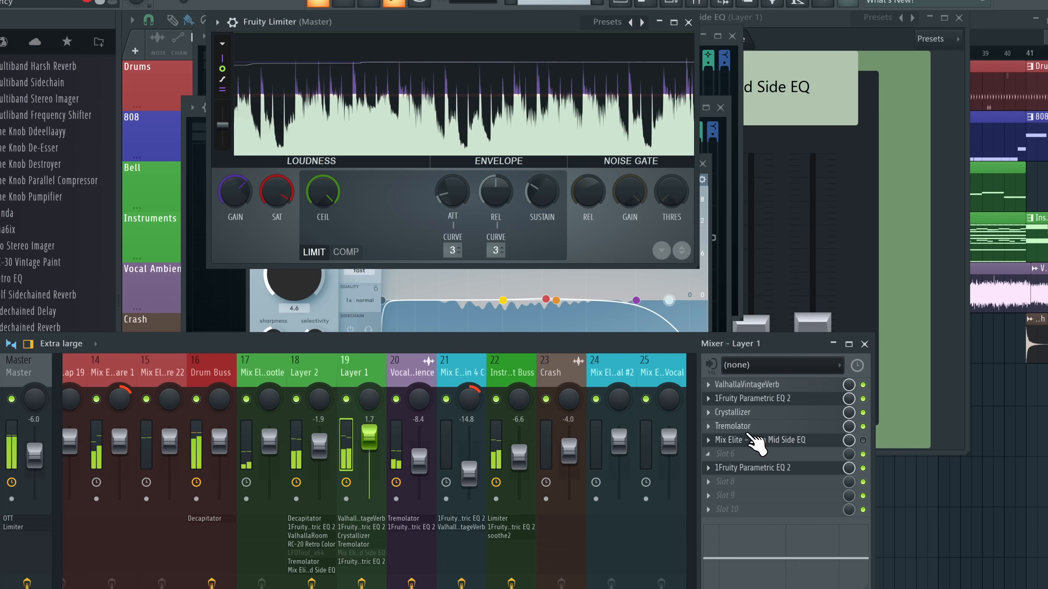
pyautogui.click(738, 426)
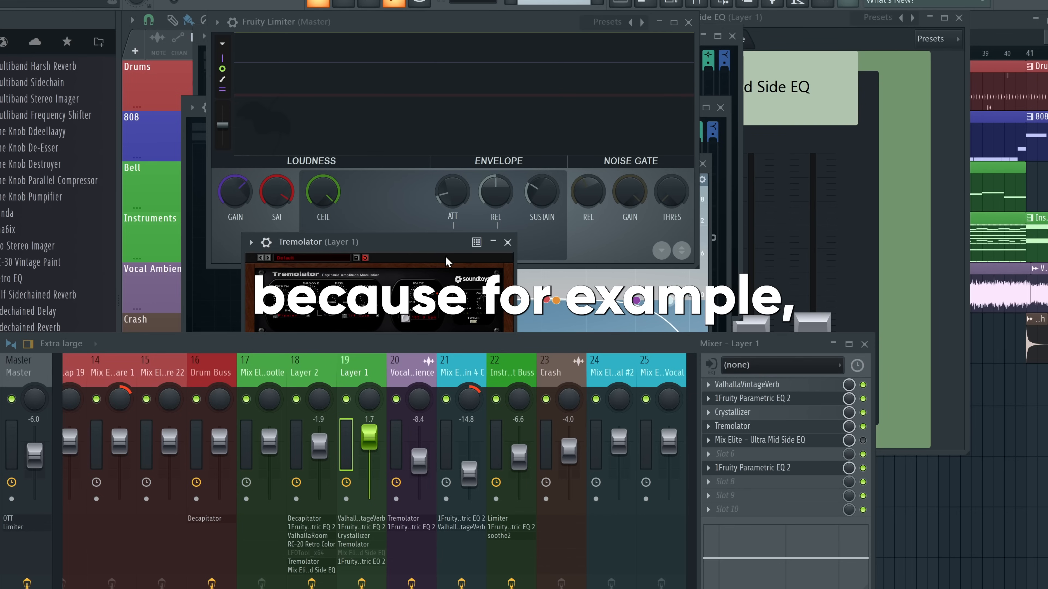
pyautogui.moveTo(373, 248); pyautogui.dragTo(379, 217)
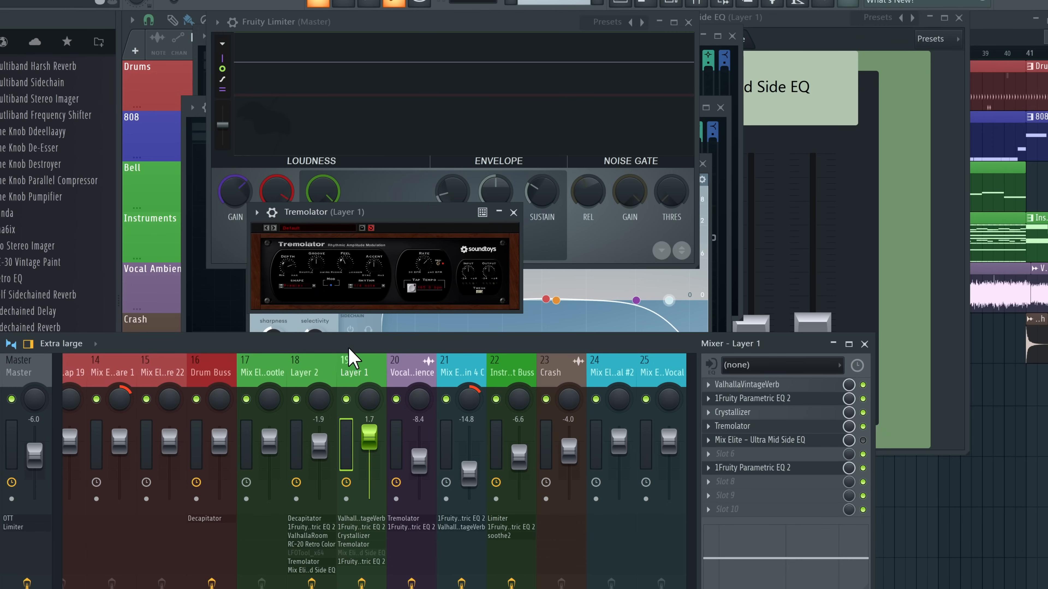
pyautogui.press('space')
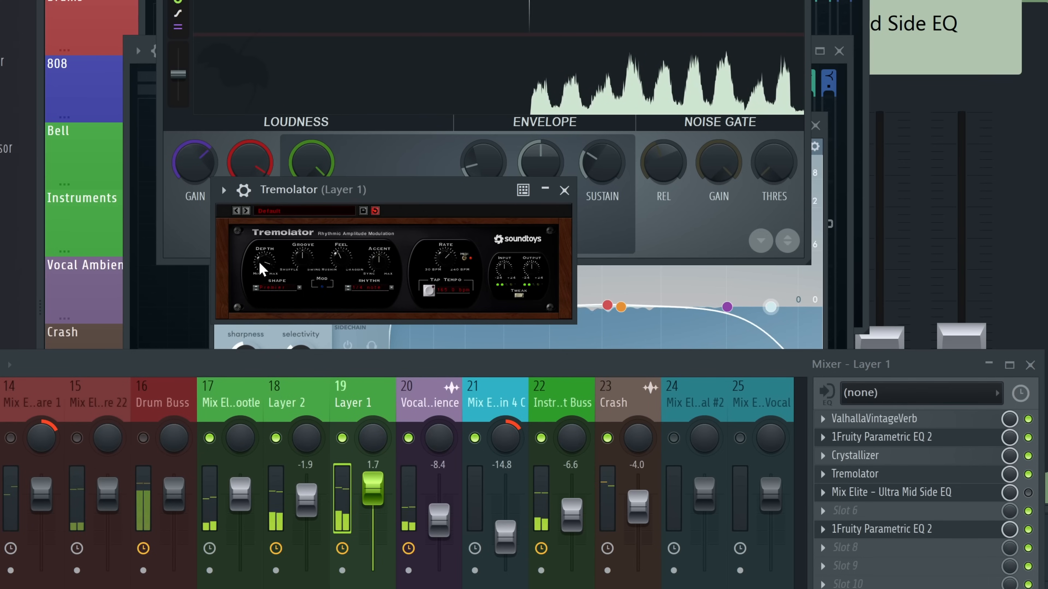
# Nudge Layer 1's Tremolator depth up, open Layer 2's Tremolator, and unsolo the Instrument Buss
pyautogui.click(283, 383)
pyautogui.moveTo(268, 272); pyautogui.dragTo(268, 268)
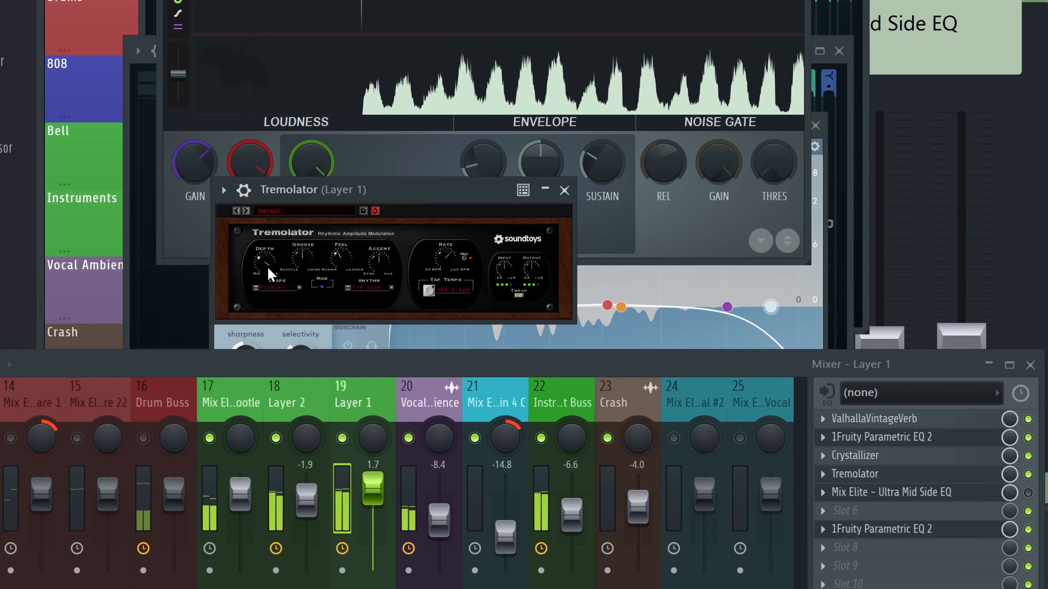
pyautogui.click(298, 388)
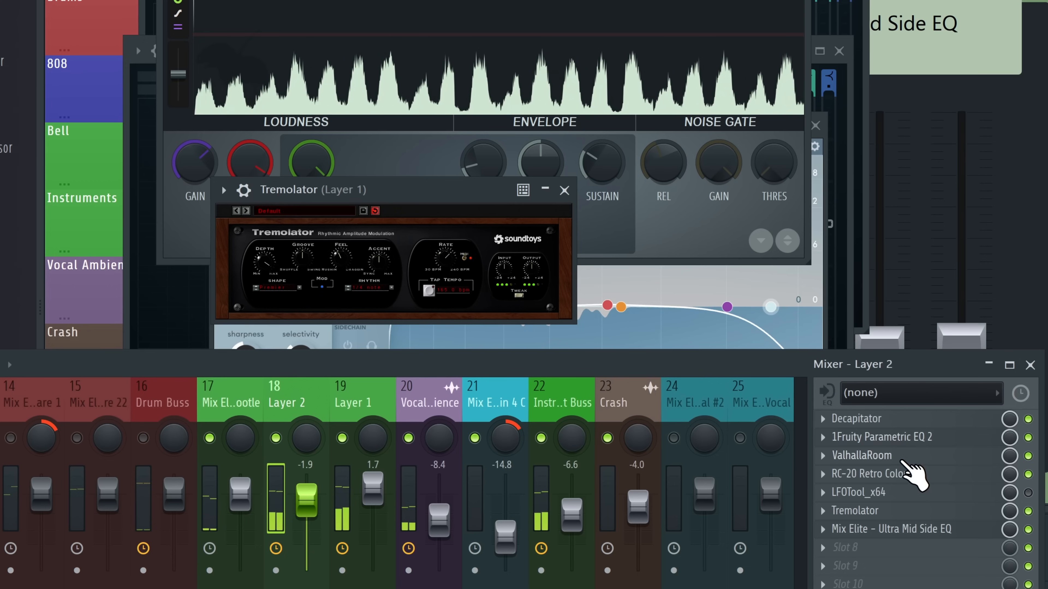
pyautogui.click(884, 512)
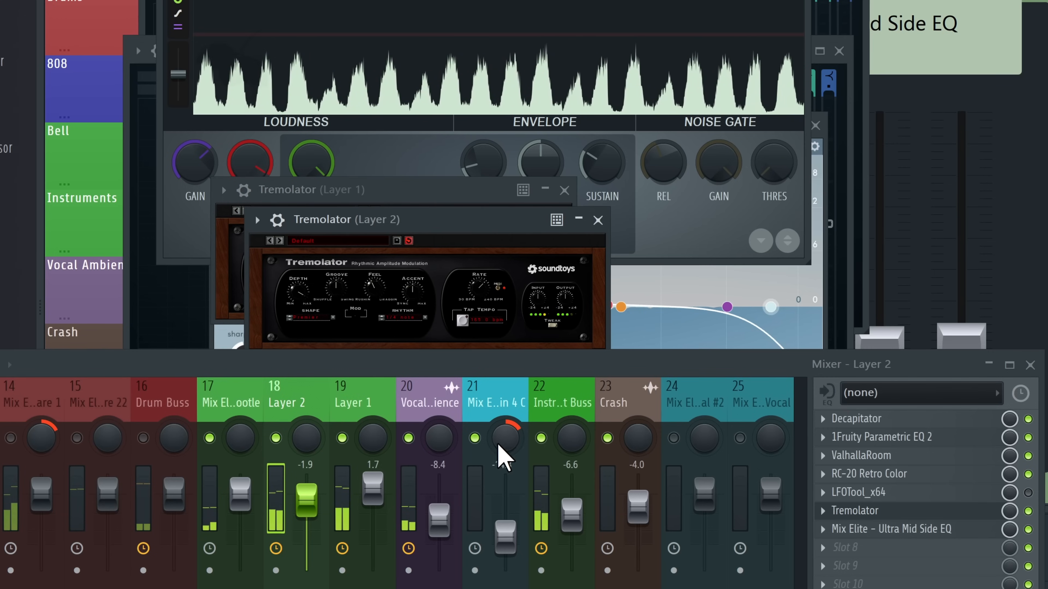
pyautogui.rightClick(541, 438)
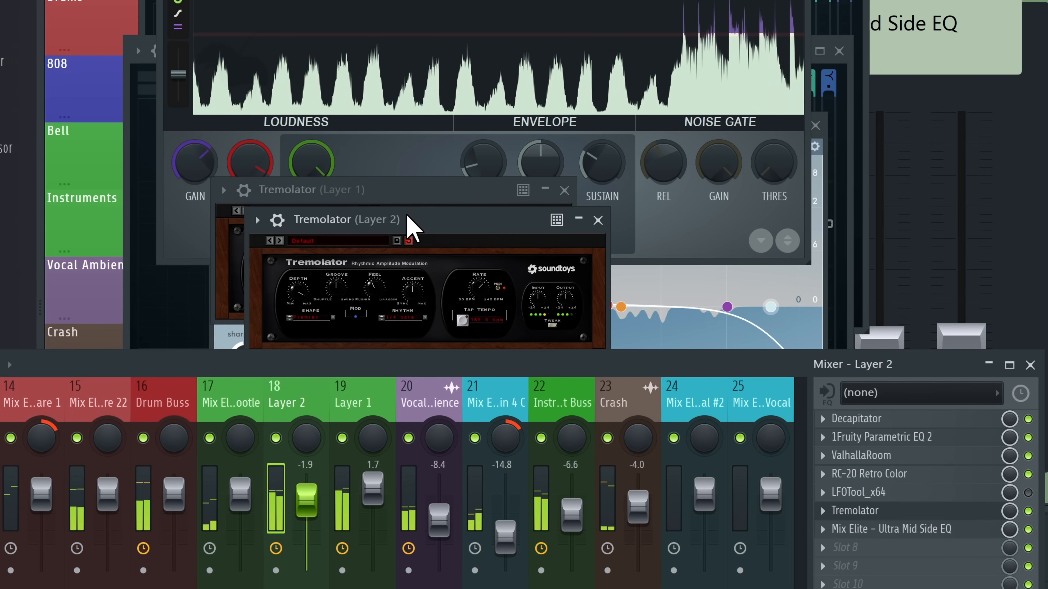
pyautogui.moveTo(406, 216); pyautogui.dragTo(412, 186)
pyautogui.scroll(6, 411, 398)
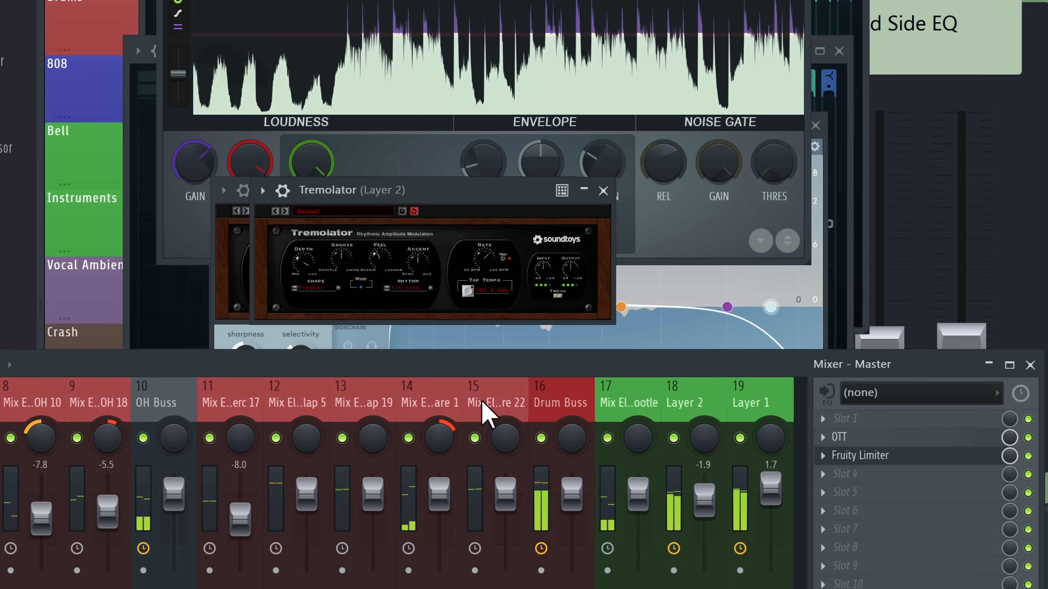
pyautogui.click(427, 429)
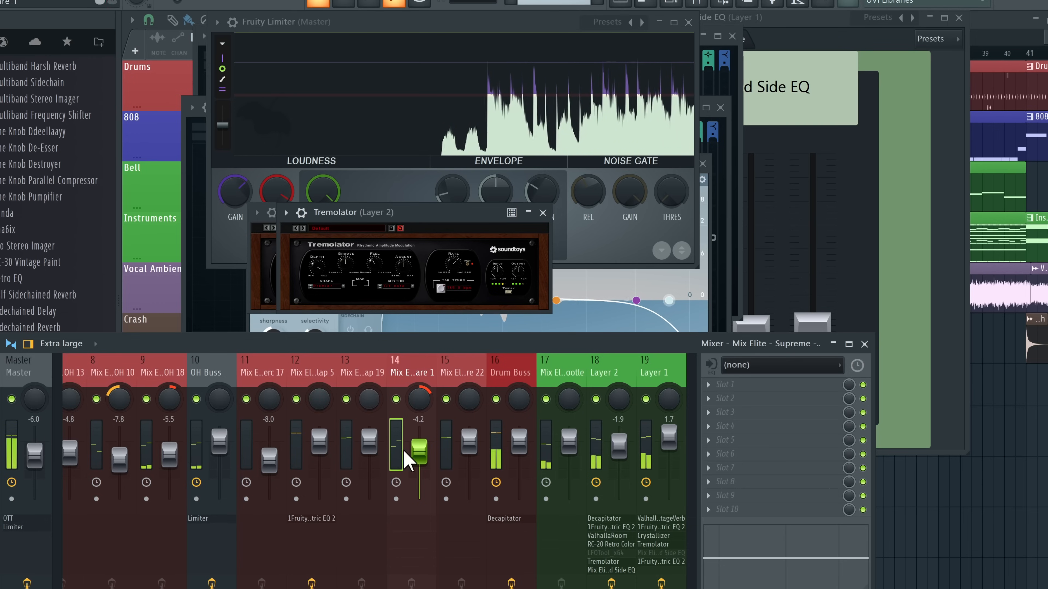
# Set track 14 to -4.3, track 11 to -9.8, and track 13 to about 0.8
pyautogui.moveTo(407, 452); pyautogui.dragTo(408, 454)
pyautogui.moveTo(269, 456); pyautogui.dragTo(270, 464)
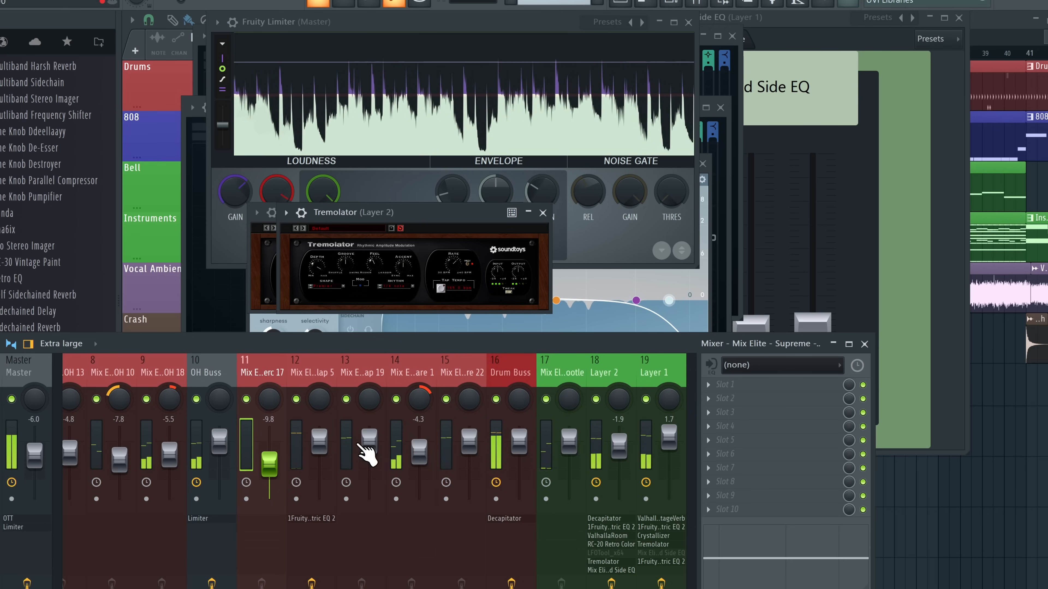
pyautogui.moveTo(366, 434); pyautogui.dragTo(367, 435)
pyautogui.rightClick(296, 400)
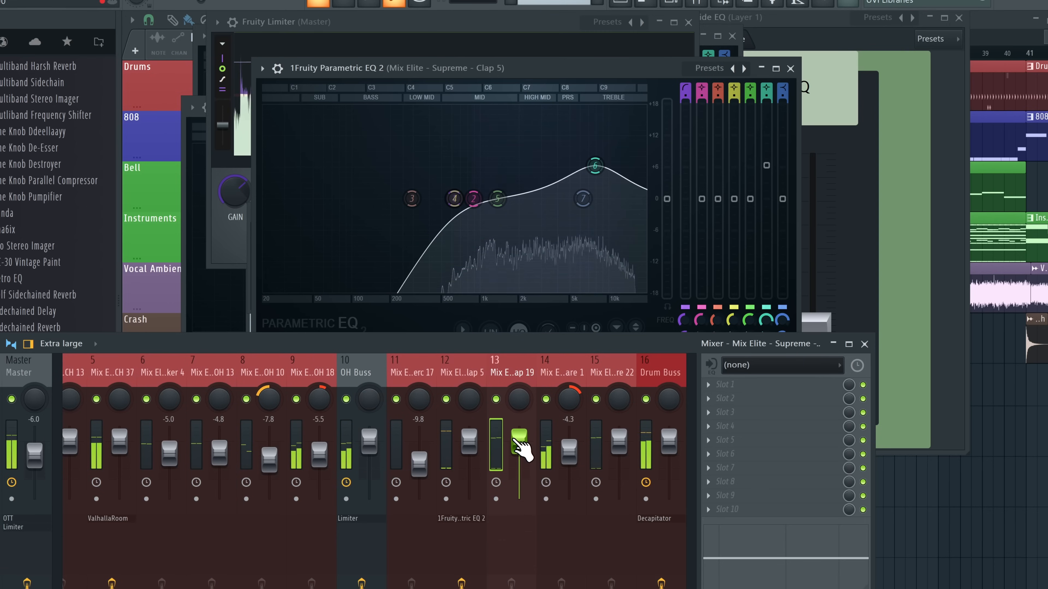
pyautogui.moveTo(514, 444); pyautogui.dragTo(519, 451)
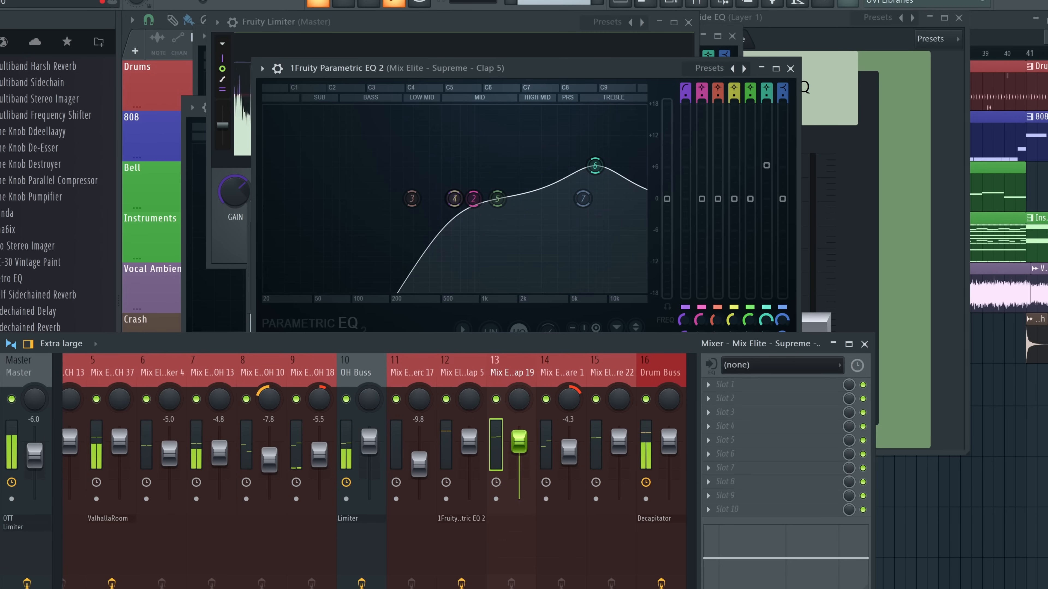
# Check track 3's effects and bring the Drum Buss level up to -0.4
pyautogui.scroll(-6, 451, 374)
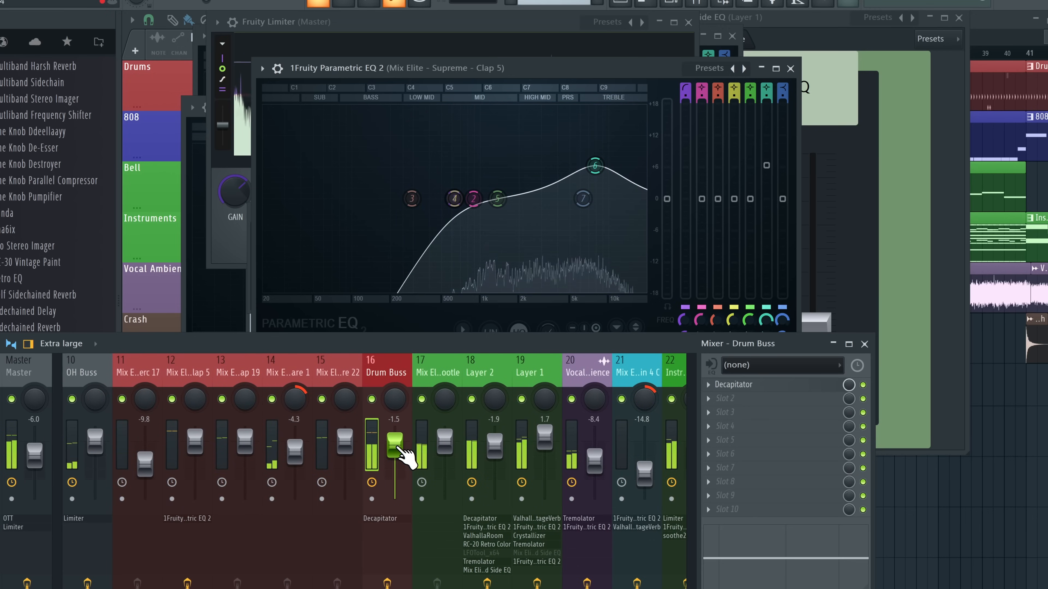
pyautogui.scroll(8, 390, 379)
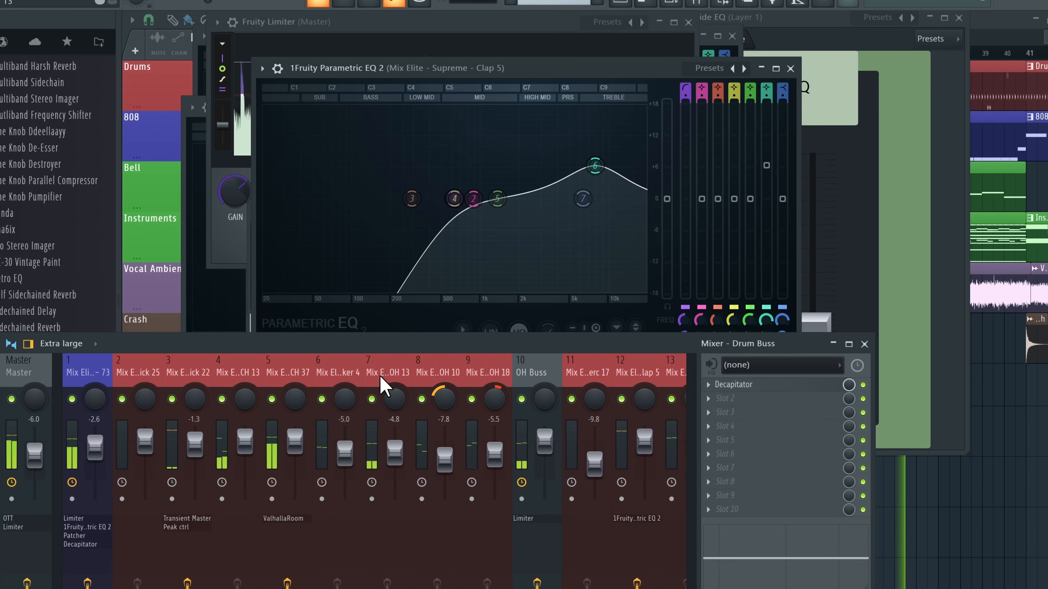
pyautogui.click(194, 460)
pyautogui.scroll(-6, 272, 367)
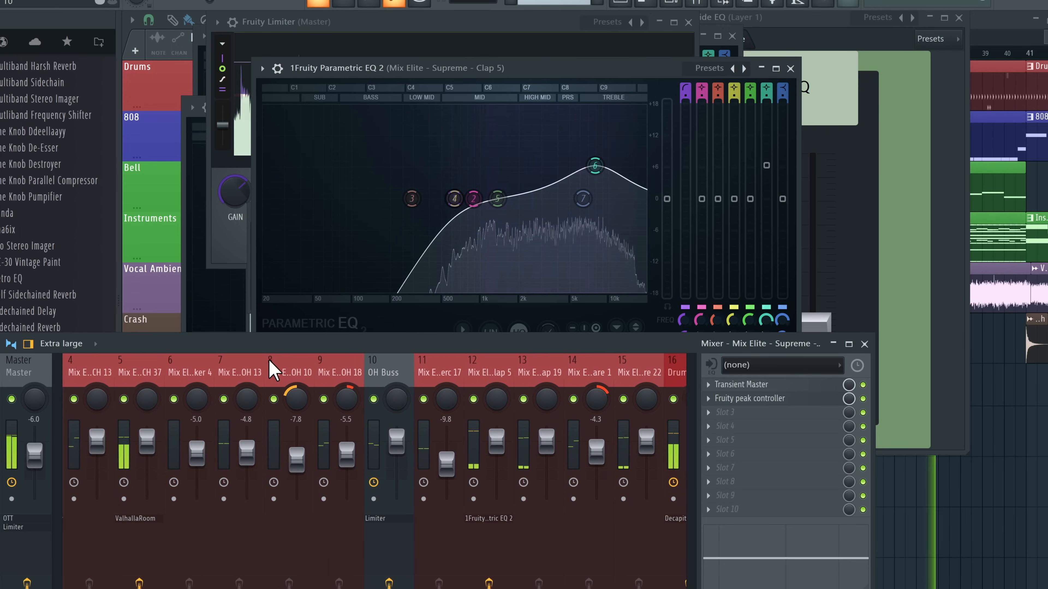
pyautogui.click(532, 445)
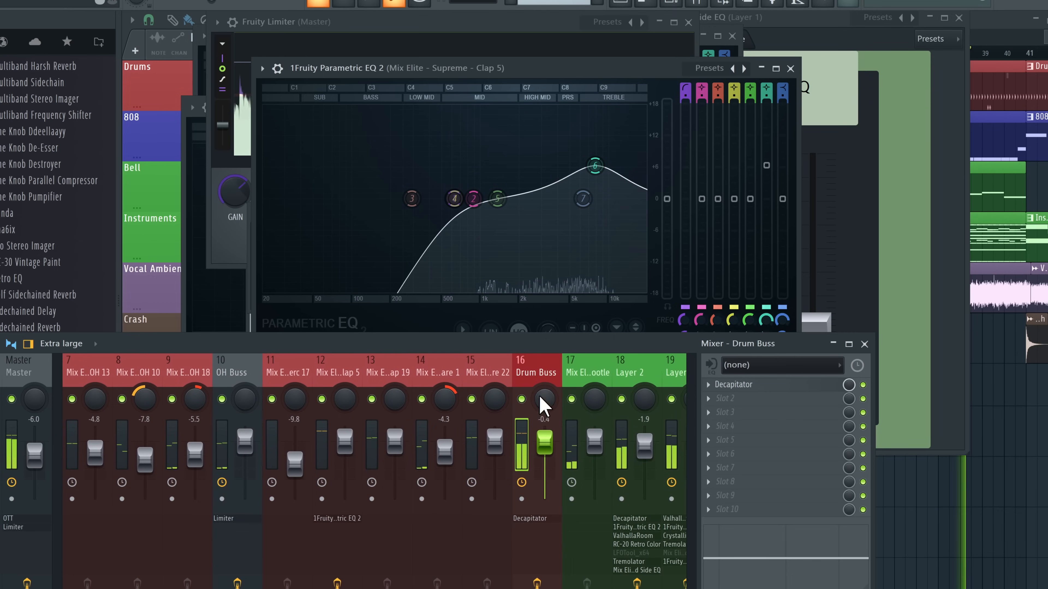
pyautogui.scroll(-3, 536, 388)
pyautogui.scroll(-3, 532, 374)
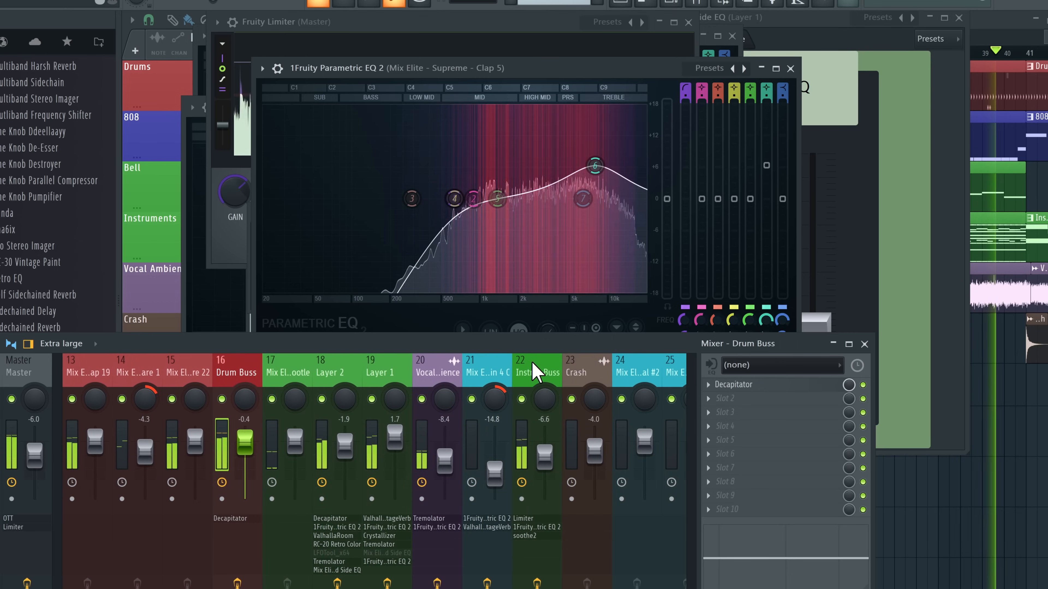
pyautogui.scroll(-3, 532, 371)
pyautogui.click(386, 377)
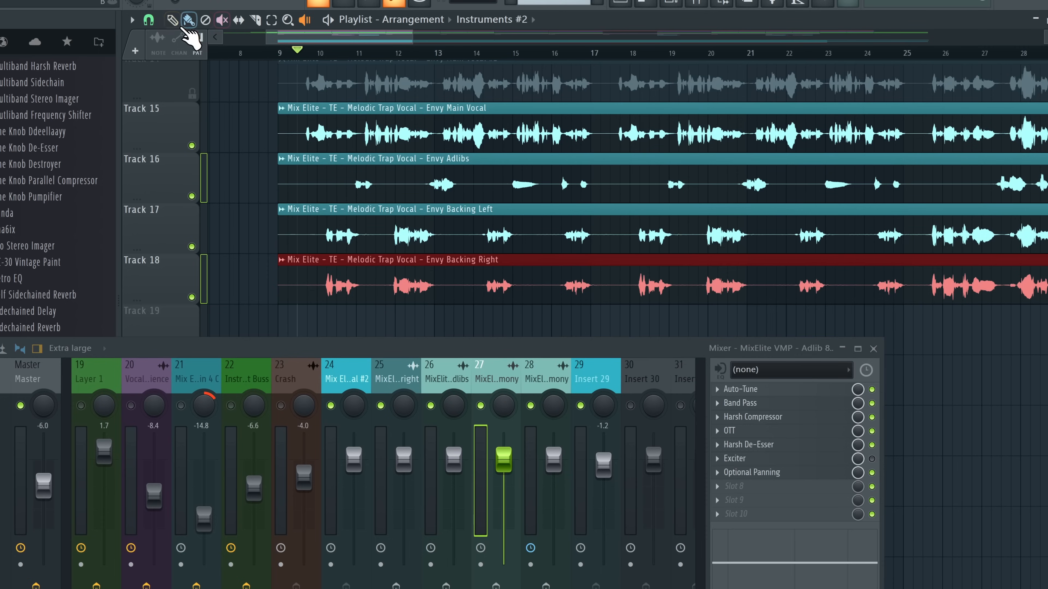
# With the song playing, raise insert 29's fader to about 4 (3.8)
pyautogui.moveTo(481, 353); pyautogui.dragTo(494, 322)
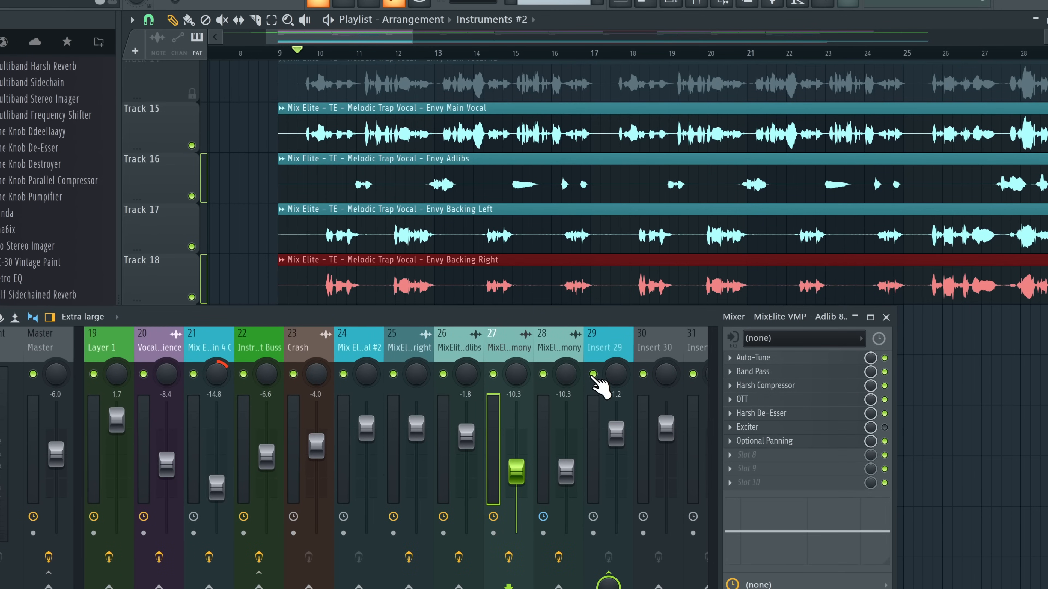
pyautogui.press('space')
pyautogui.click(615, 433)
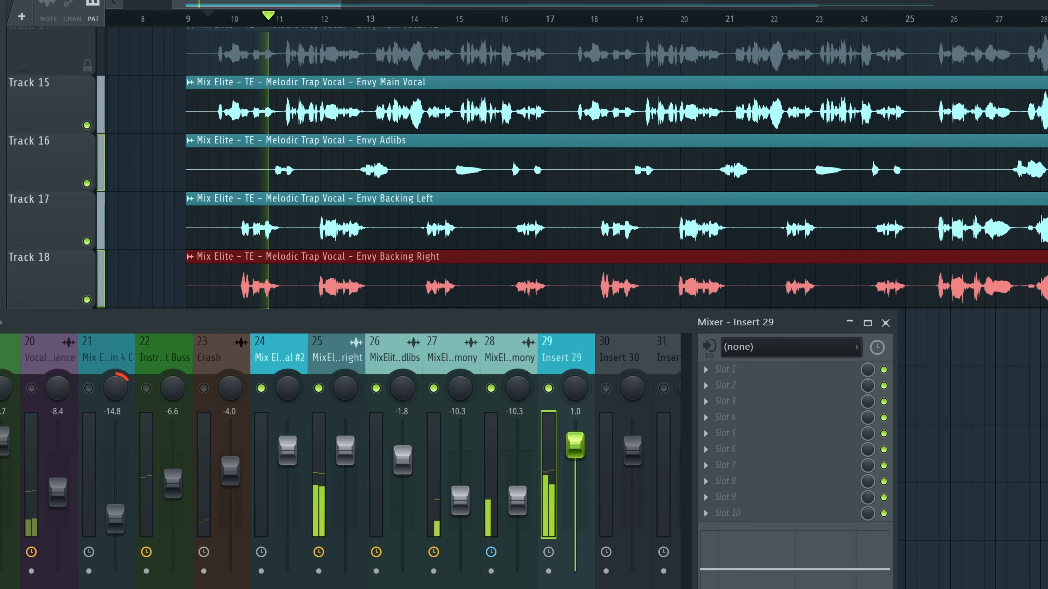
pyautogui.moveTo(575, 439); pyautogui.dragTo(575, 428)
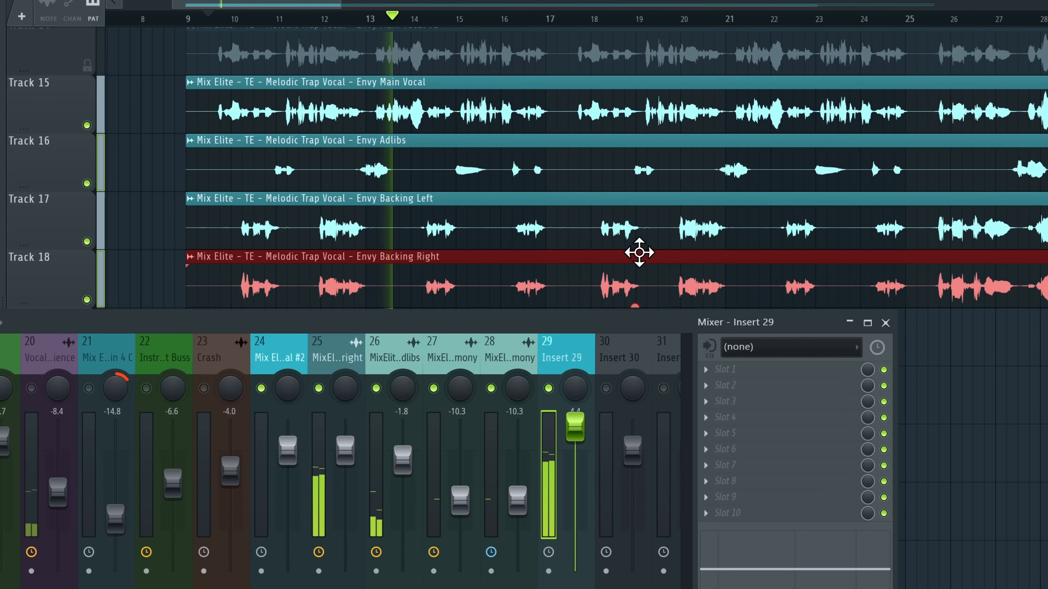
pyautogui.scroll(-1, 623, 241)
pyautogui.scroll(1, 640, 243)
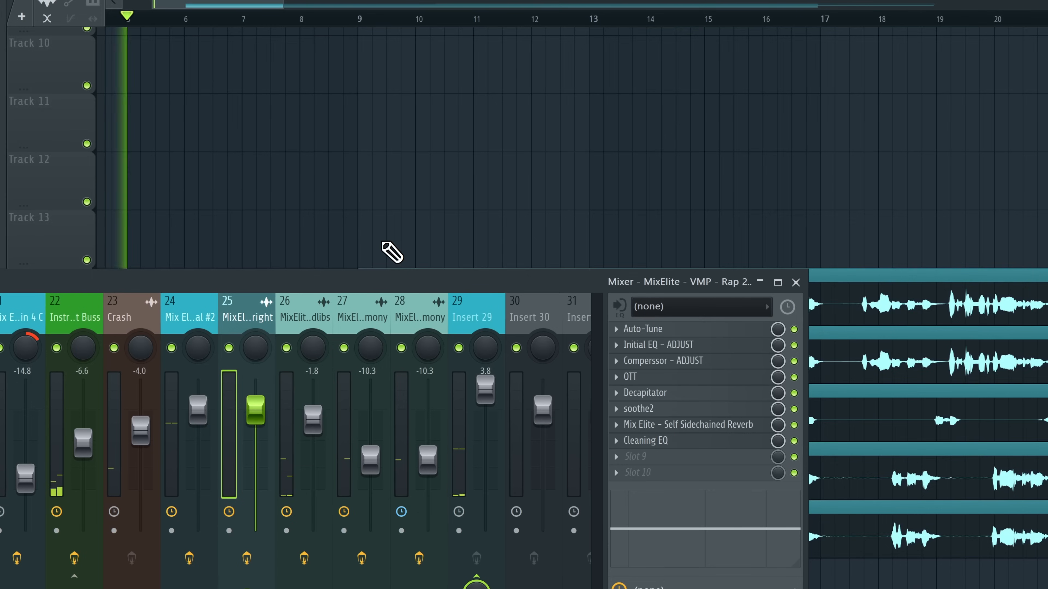
pyautogui.scroll(5, 394, 231)
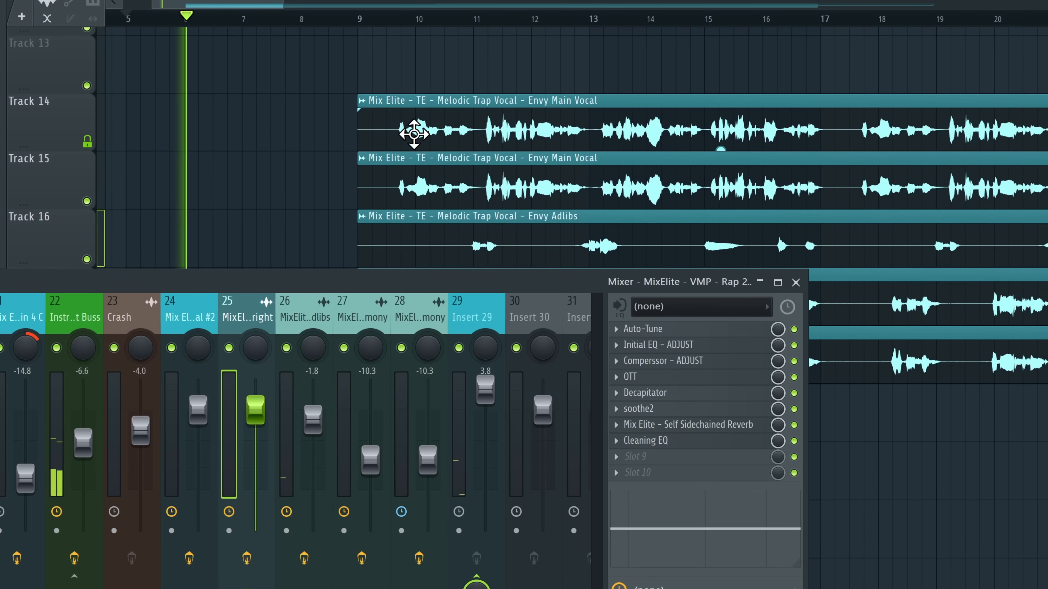
# Make the main vocal clip unique as Envy Main Vocal #3
pyautogui.rightClick(360, 109)
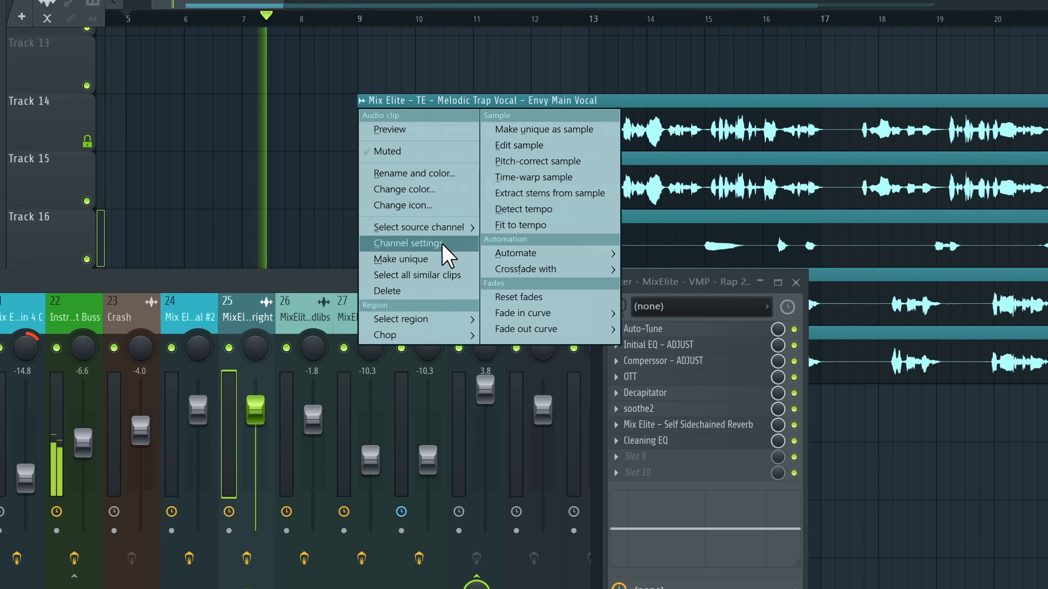
pyautogui.click(441, 260)
pyautogui.scroll(6, 474, 98)
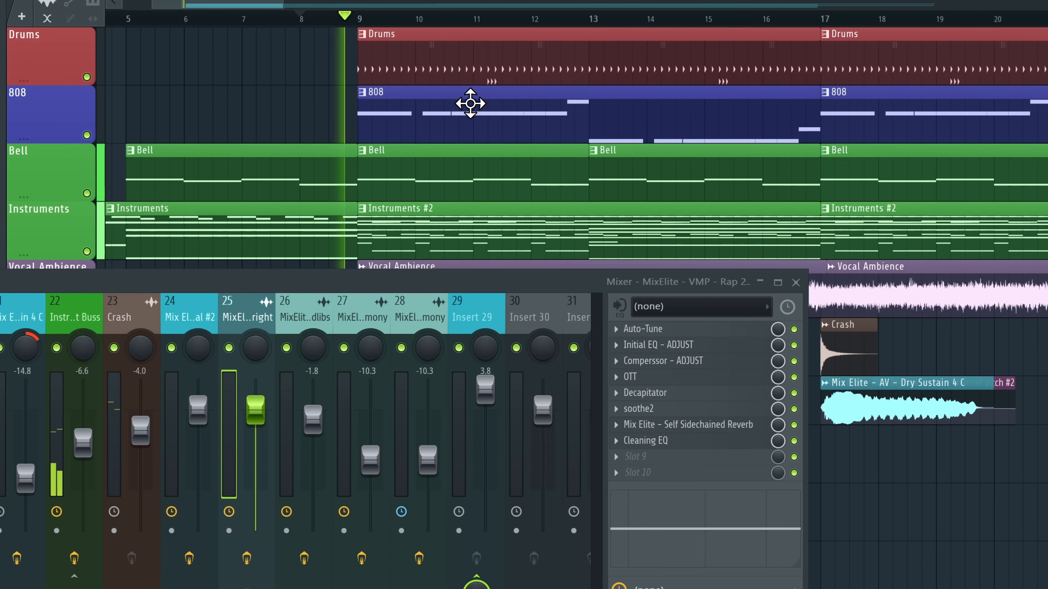
pyautogui.moveTo(608, 282); pyautogui.dragTo(590, 582)
# Move the five vocal tracks up into playlist Tracks 8–12
pyautogui.scroll(-2, 308, 390)
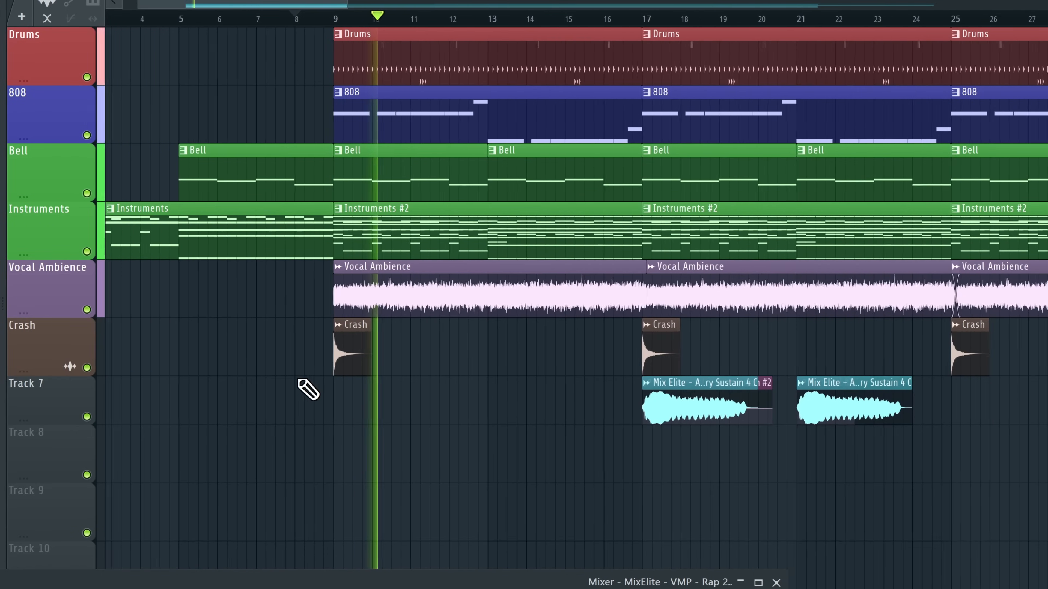
pyautogui.scroll(-5, 451, 428)
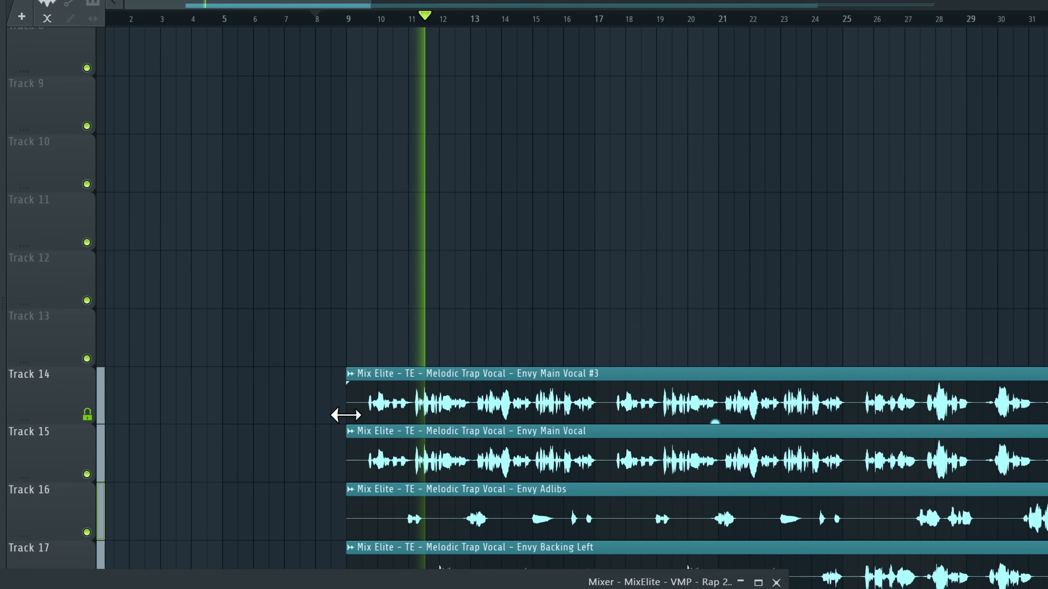
pyautogui.scroll(-2, 346, 415)
pyautogui.moveTo(109, 303); pyautogui.dragTo(112, 511)
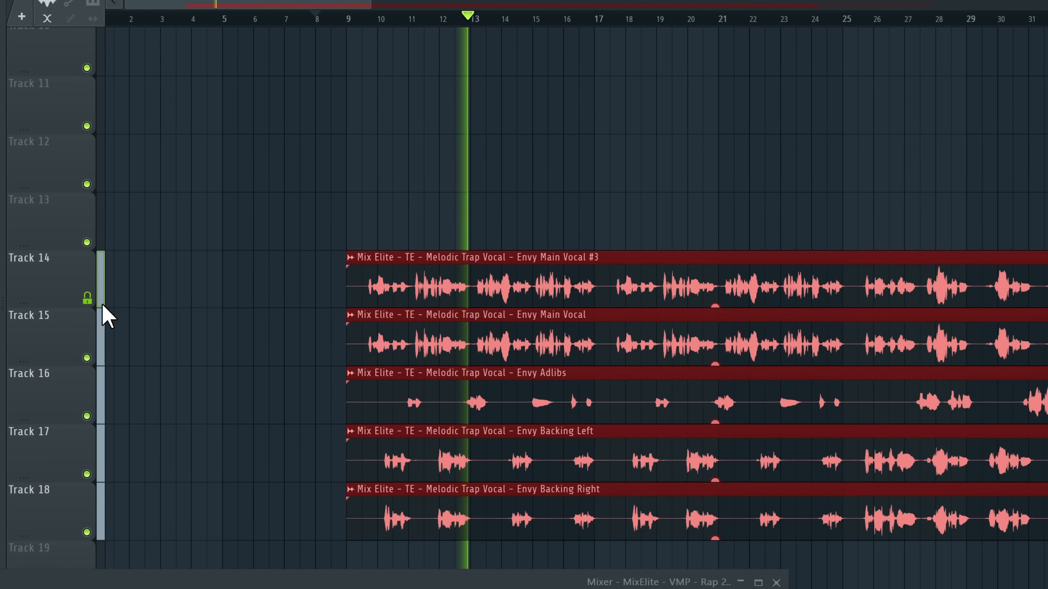
pyautogui.scroll(4, 64, 491)
pyautogui.scroll(4, 322, 153)
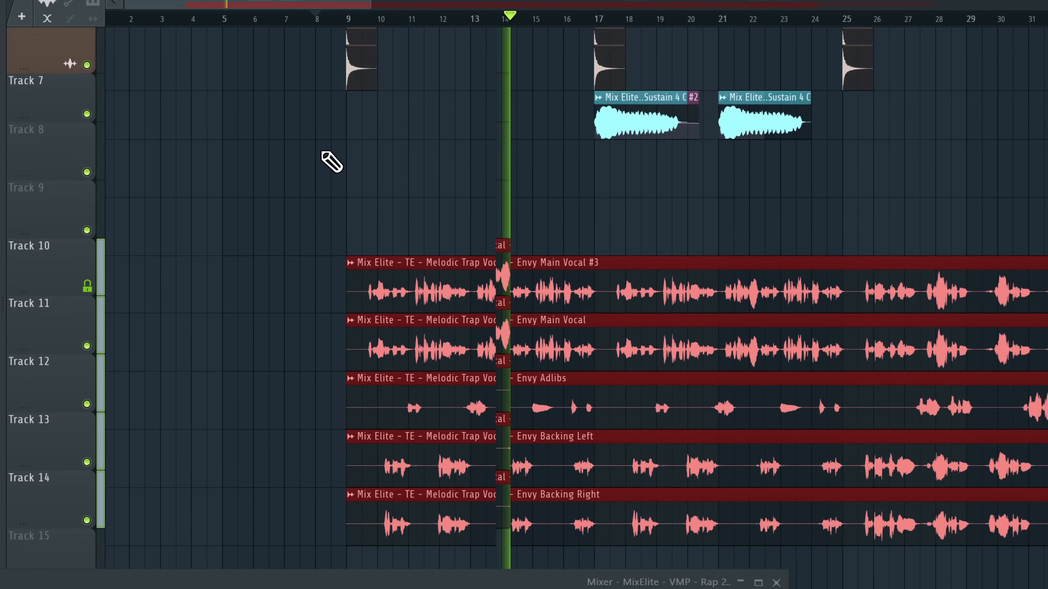
pyautogui.scroll(3, 322, 152)
pyautogui.scroll(1, 39, 354)
pyautogui.scroll(1, 43, 297)
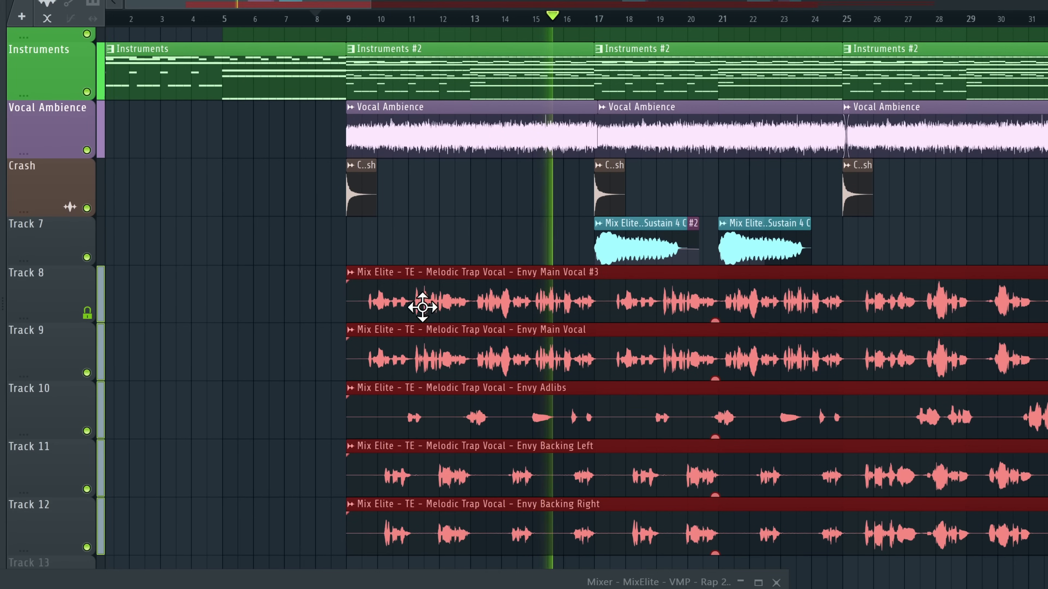
pyautogui.scroll(1, 421, 307)
pyautogui.keyDown('ctrl'); pyautogui.click(297, 299); pyautogui.keyUp('ctrl')
pyautogui.scroll(-4, 276, 291)
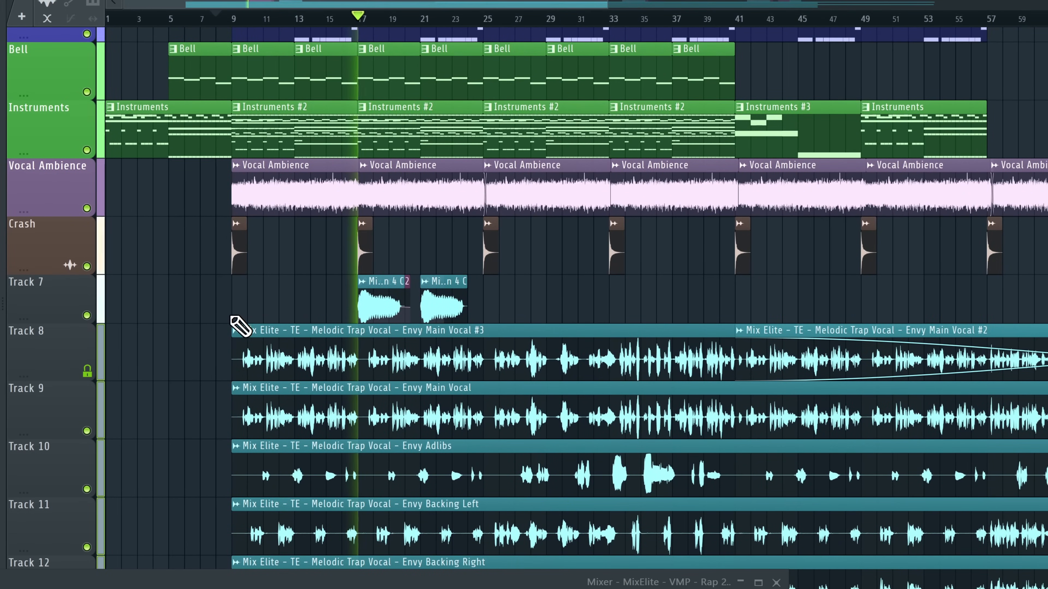
pyautogui.scroll(2, 237, 322)
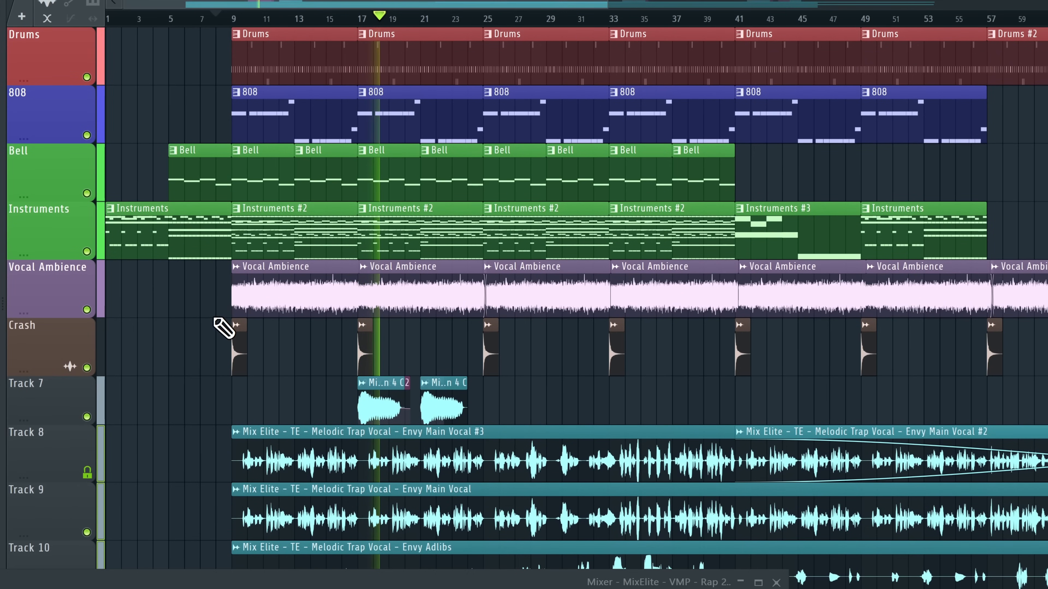
pyautogui.scroll(-3, 227, 328)
pyautogui.scroll(-3, 203, 344)
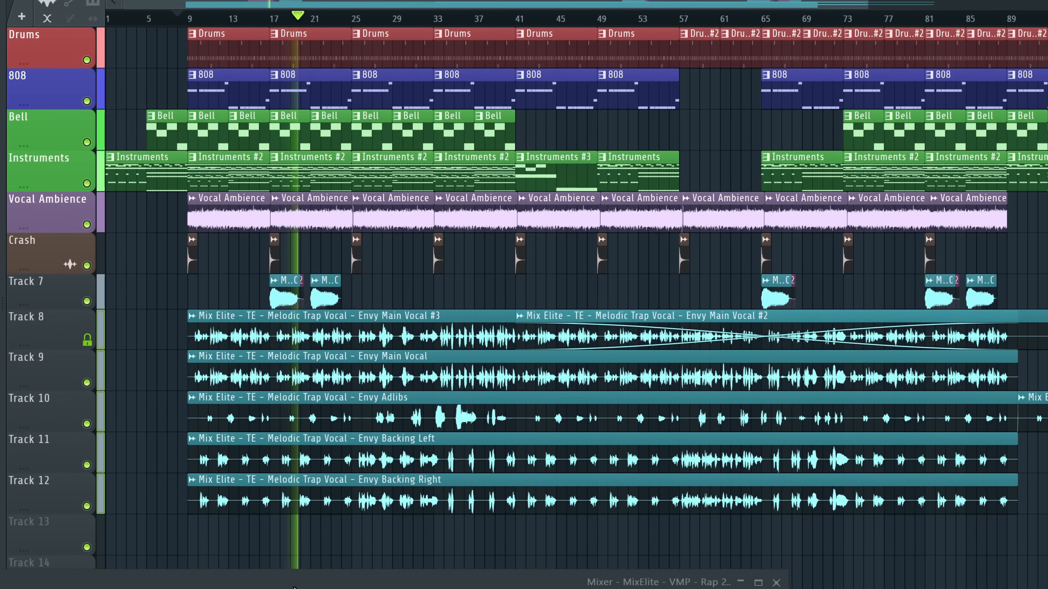
pyautogui.moveTo(293, 587); pyautogui.dragTo(358, 528)
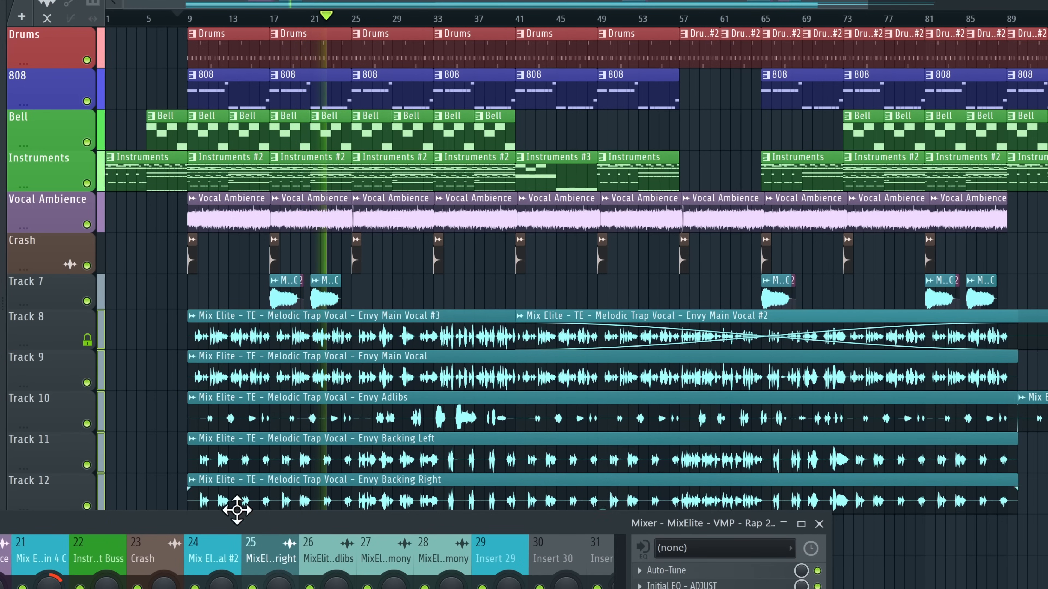
pyautogui.scroll(4, 206, 561)
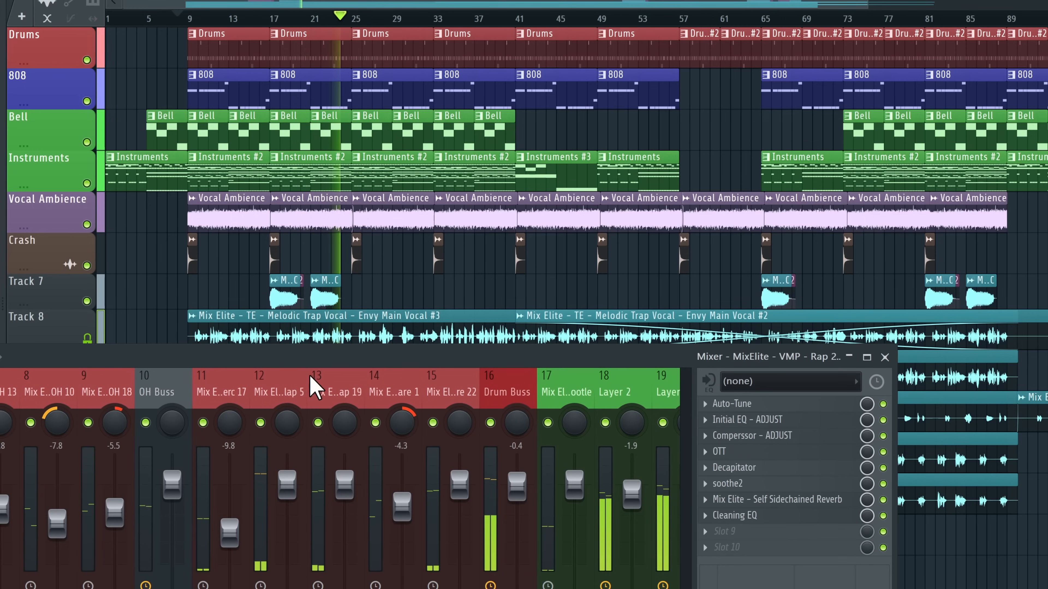